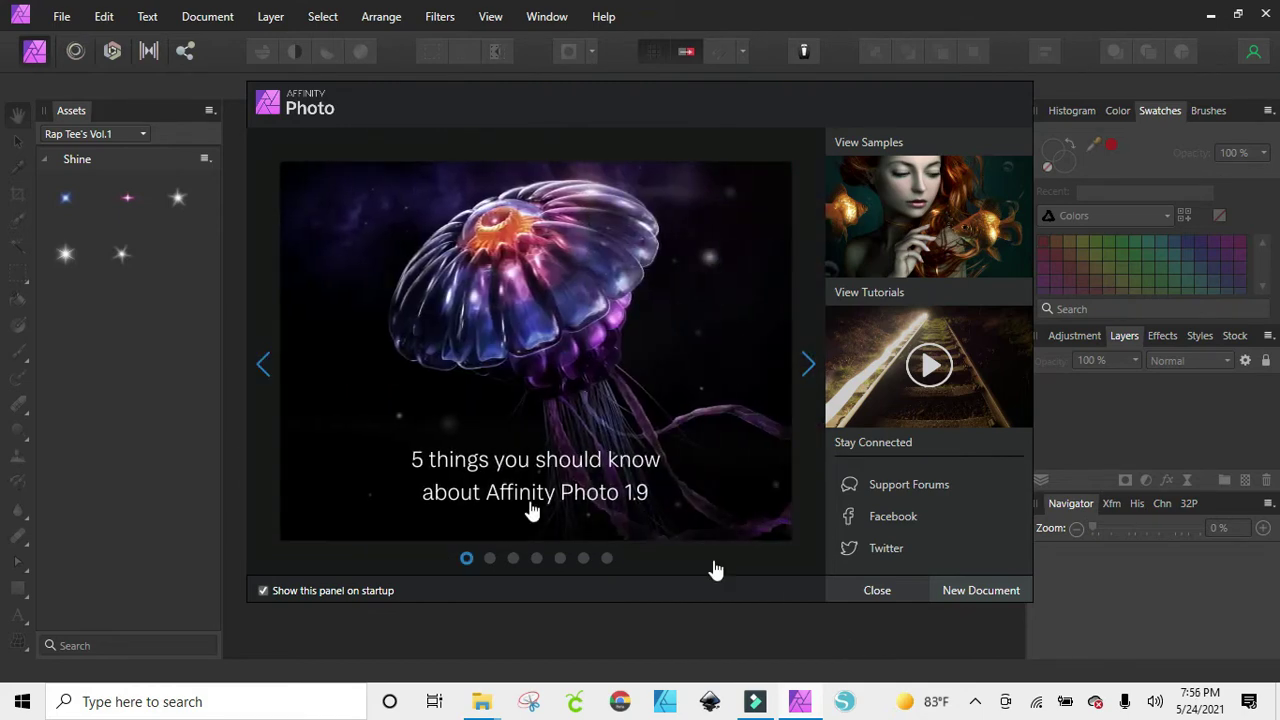
# Step: Create a new landscape document 11 in wide by 8.5 in high at 300 DPI
pyautogui.click(995, 584)
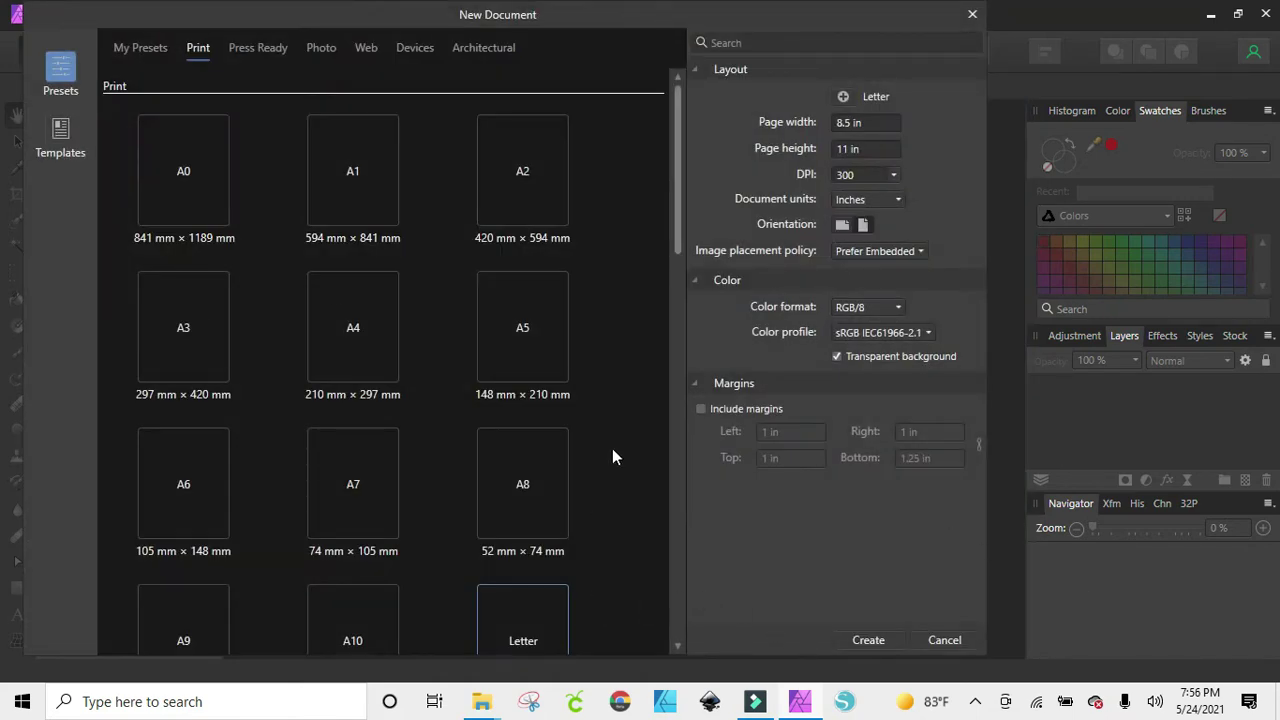
pyautogui.scroll(-1, 613, 457)
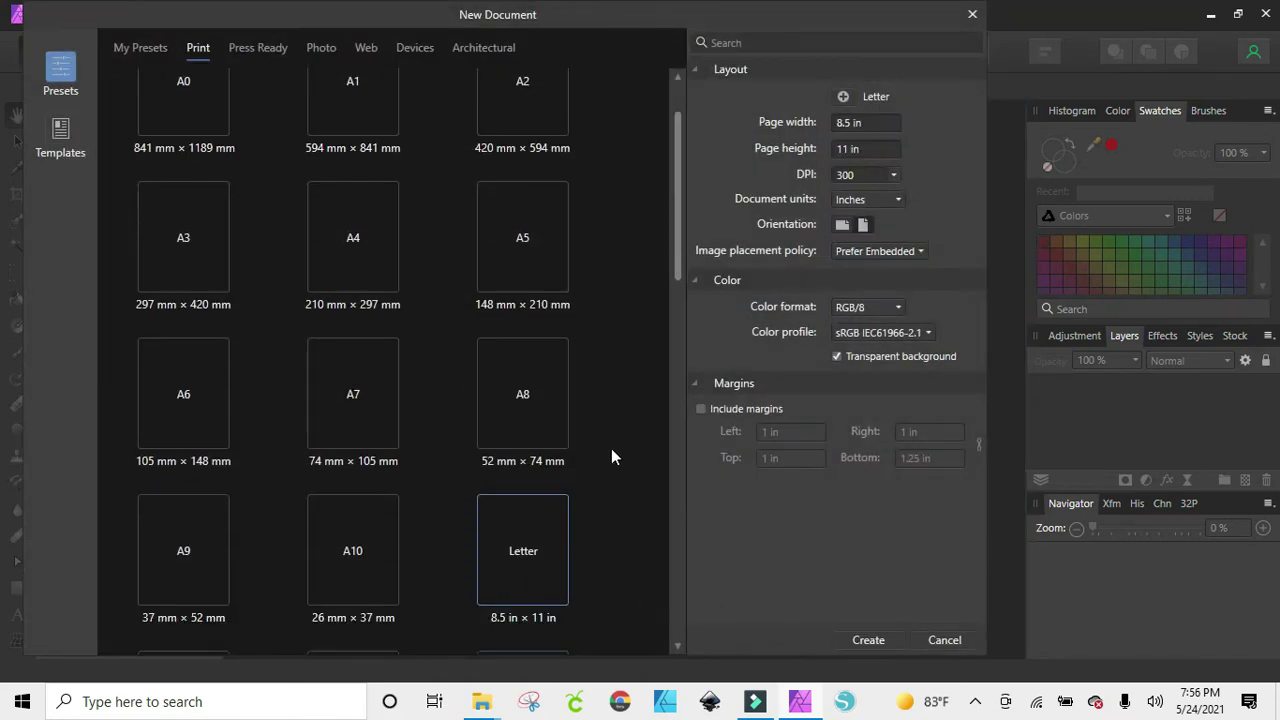
pyautogui.click(843, 226)
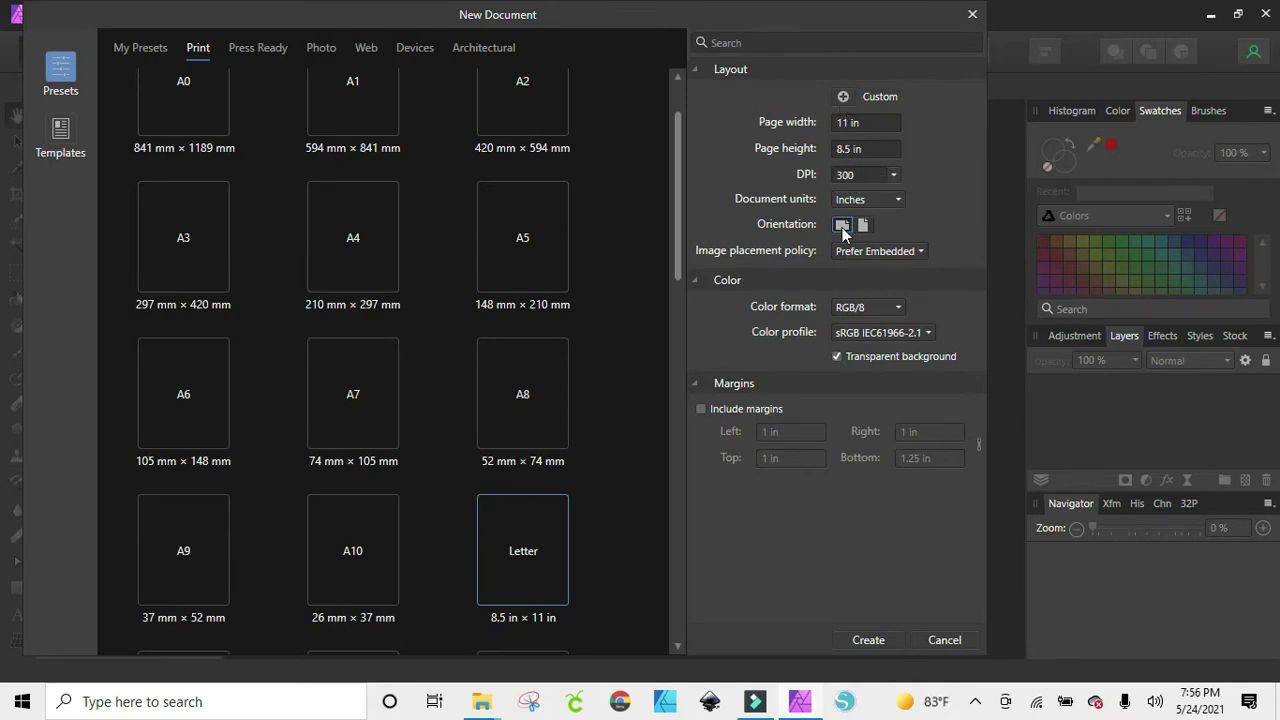
pyautogui.click(857, 641)
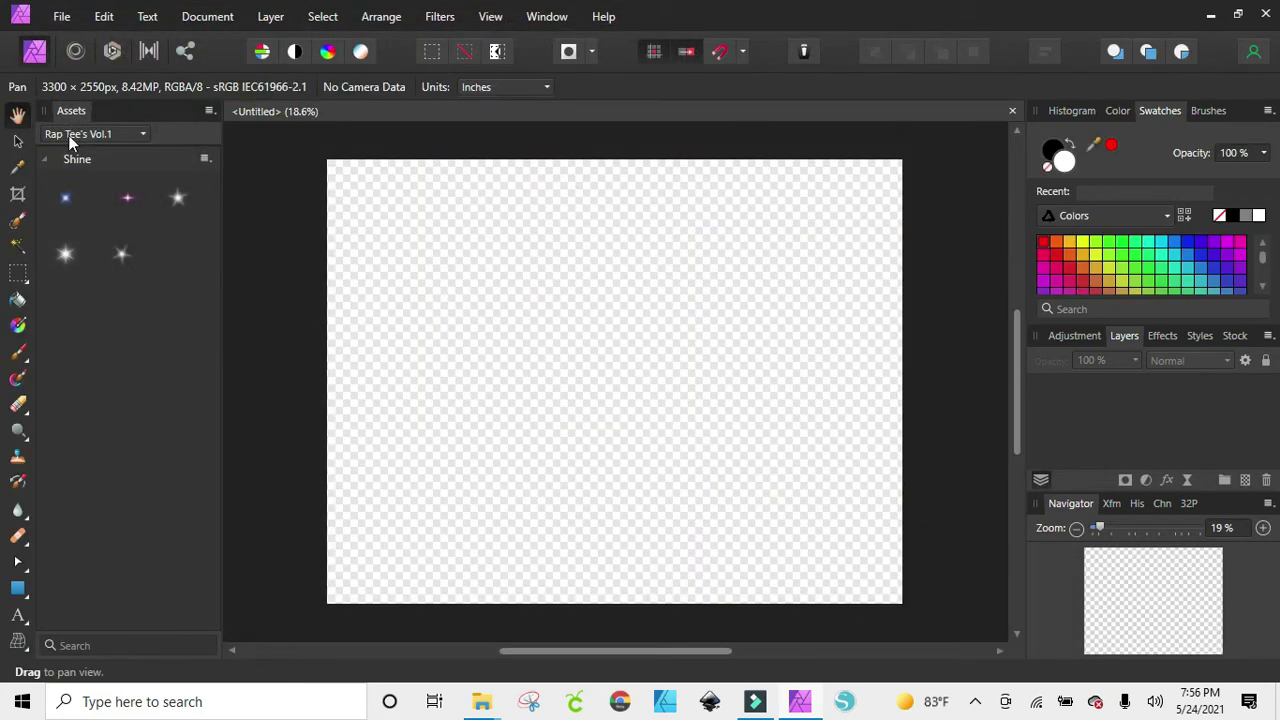
# Step: Draw a rectangle slightly larger than the page so it covers the whole canvas, and fill it with black
pyautogui.click(17, 142)
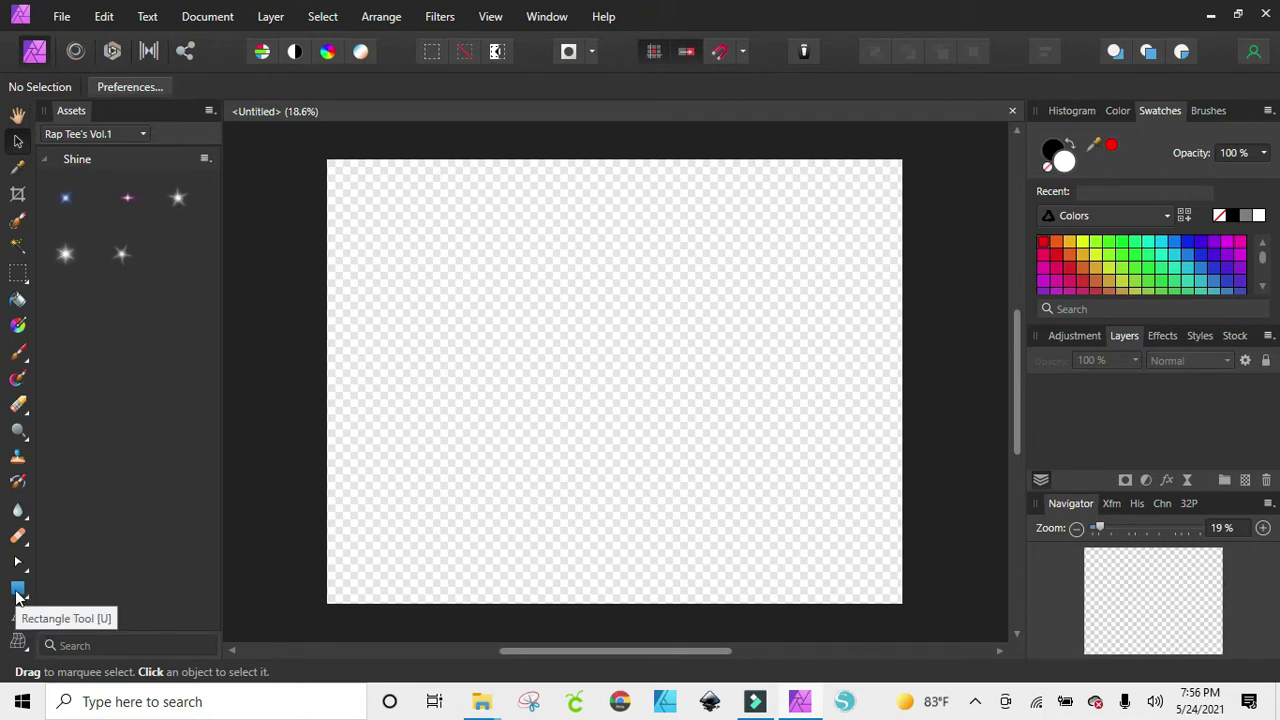
pyautogui.click(17, 590)
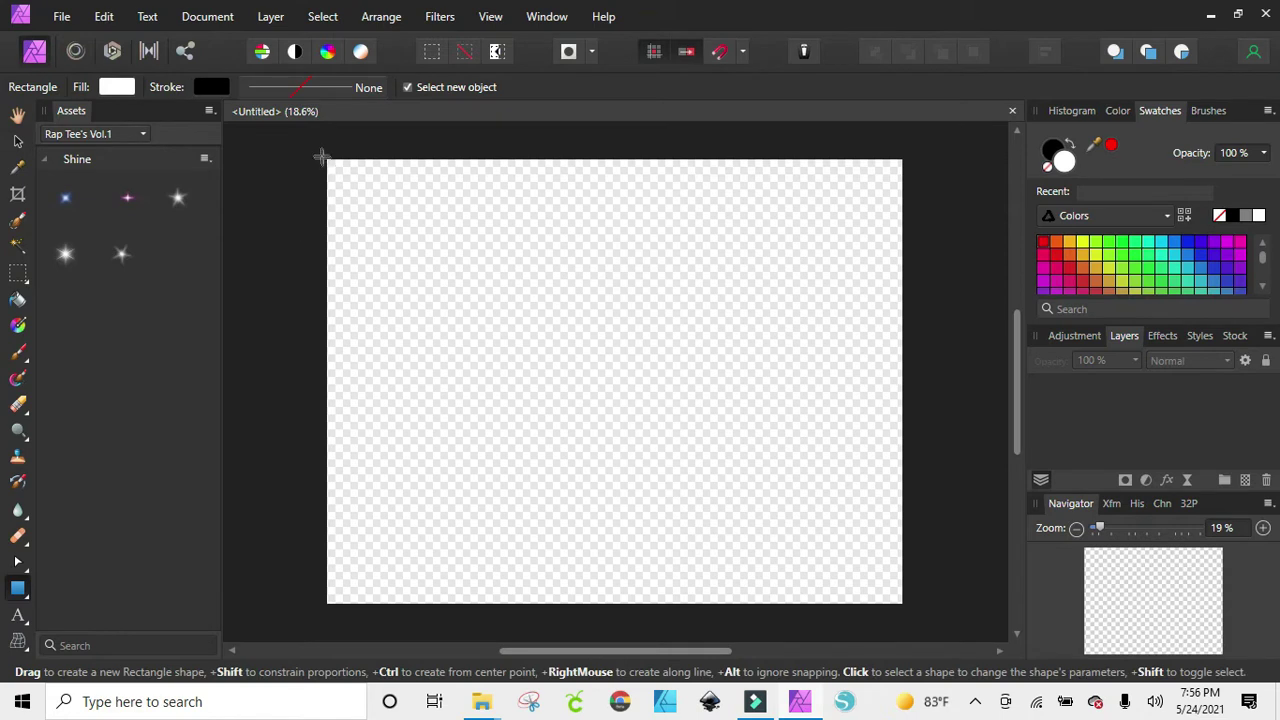
pyautogui.moveTo(313, 155); pyautogui.dragTo(921, 607)
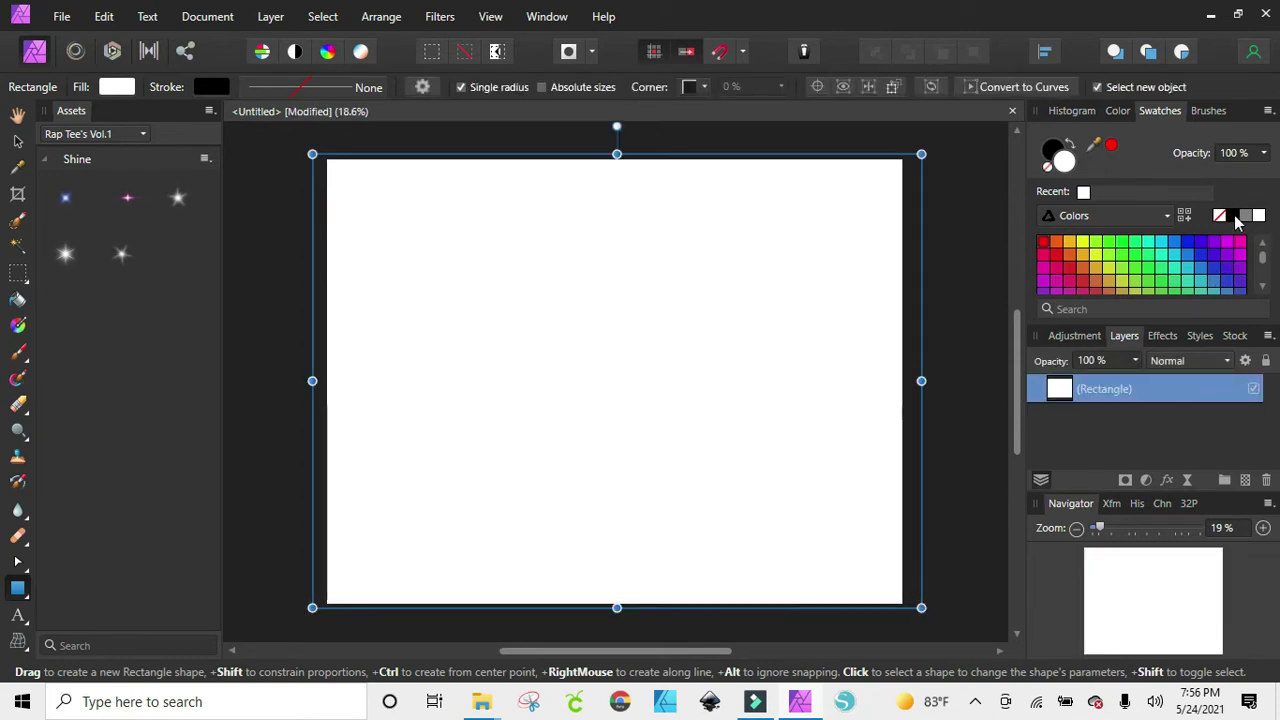
pyautogui.click(1236, 218)
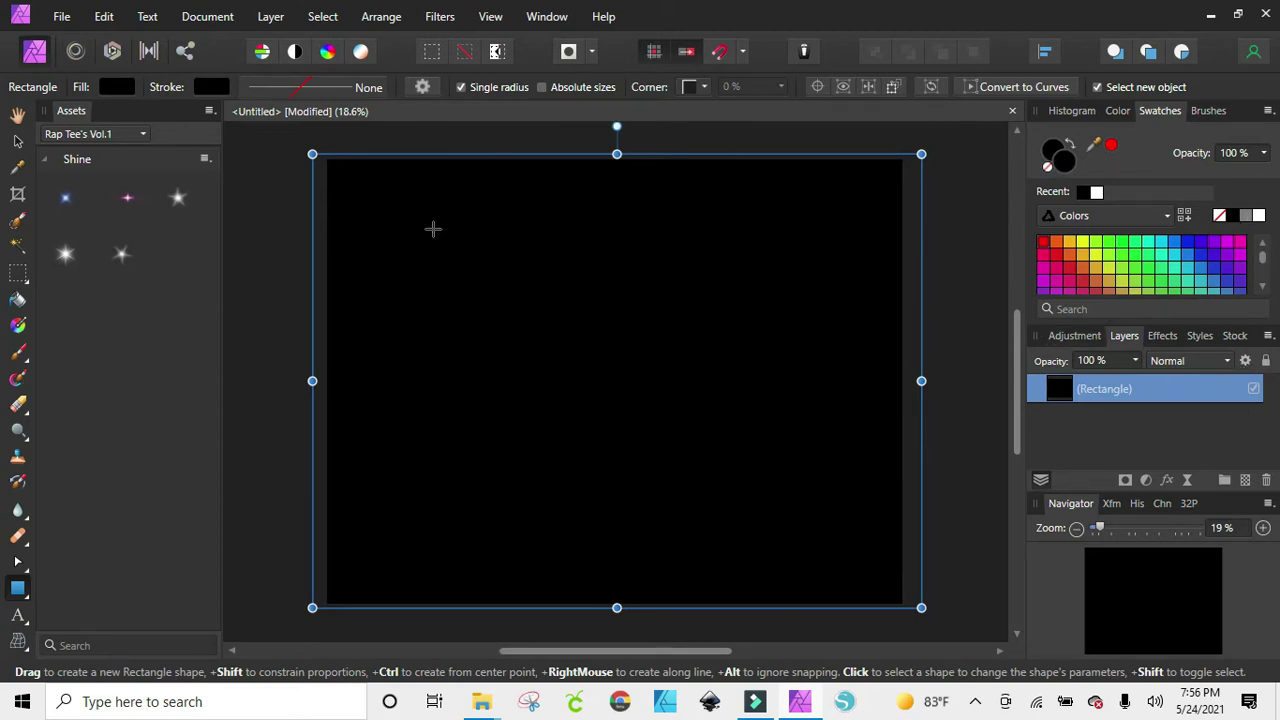
# Step: Lock the black background rectangle layer
pyautogui.rightClick(1189, 397)
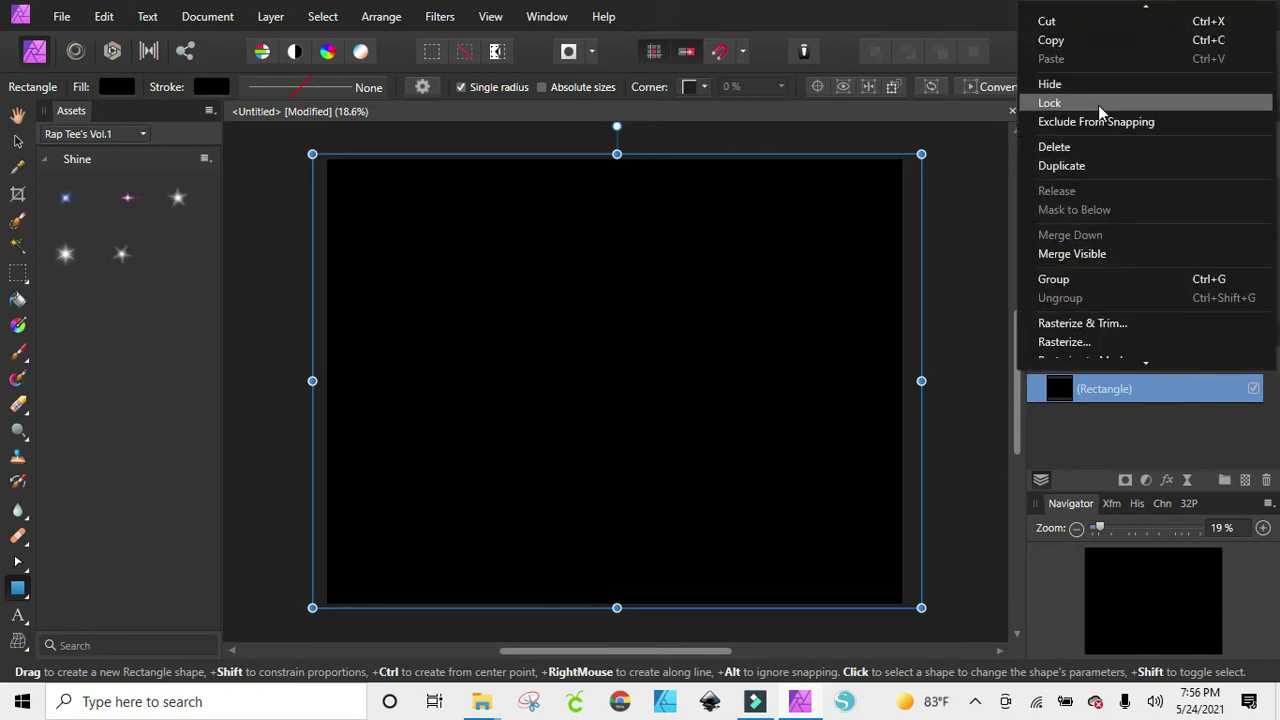
pyautogui.click(1049, 103)
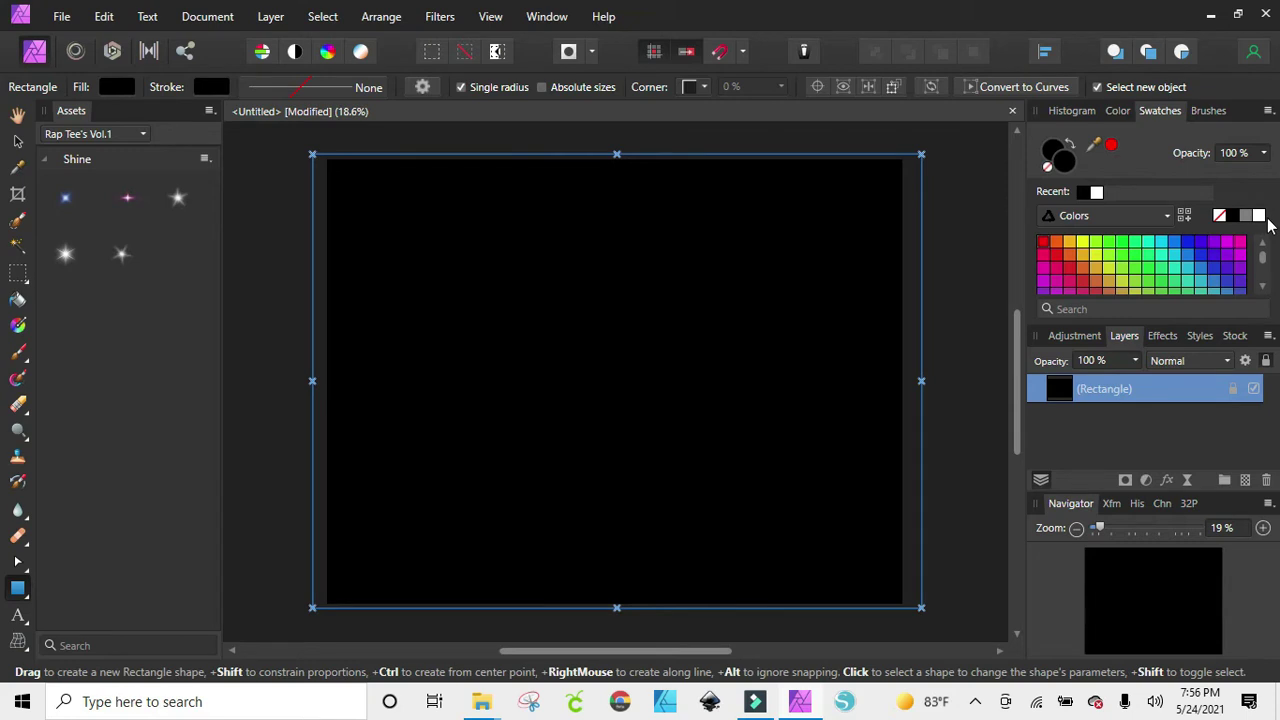
pyautogui.click(14, 143)
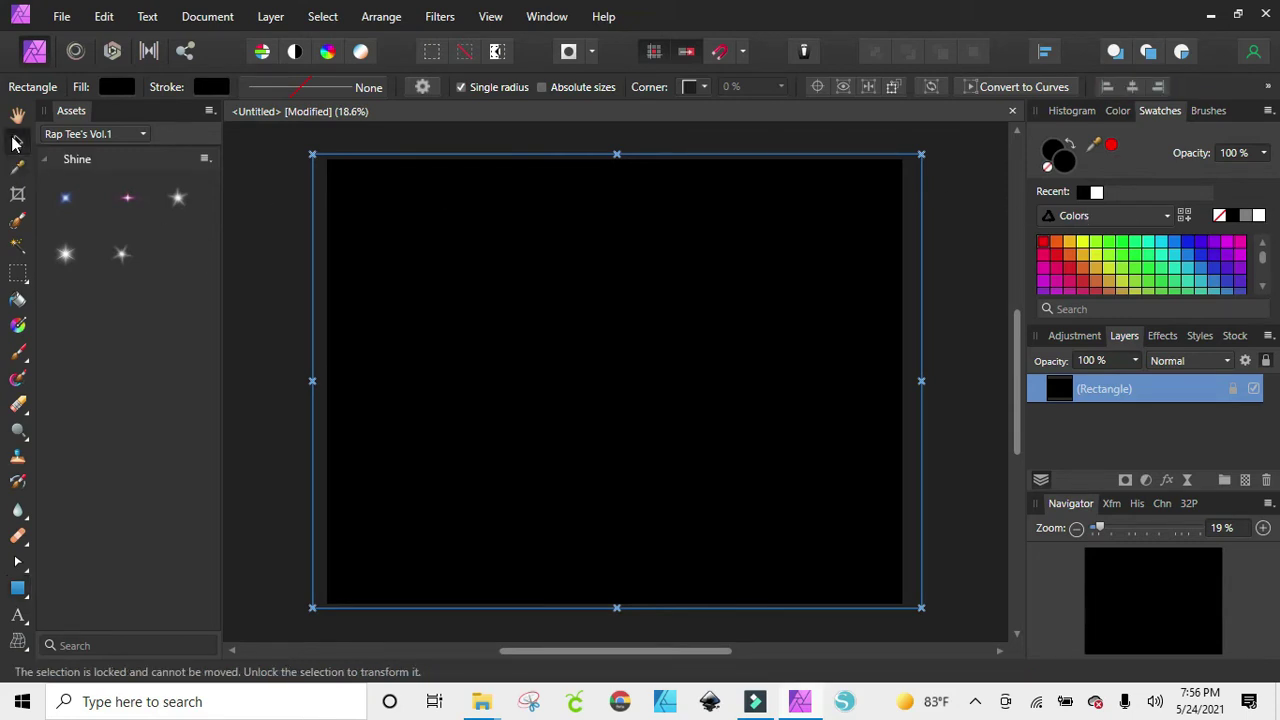
# Step: Add the art text "Honey" at about 180 pt, move it slightly down the upper half of the page and colour it white
pyautogui.click(17, 618)
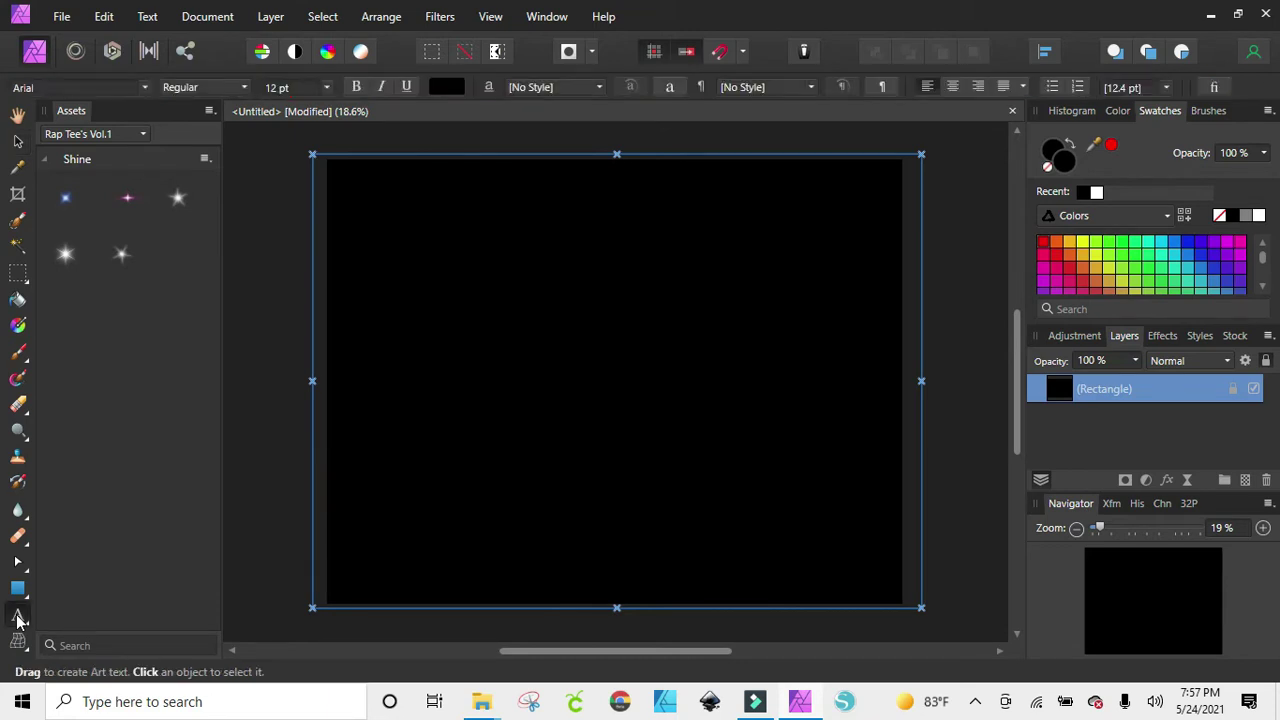
pyautogui.moveTo(375, 212); pyautogui.dragTo(409, 309)
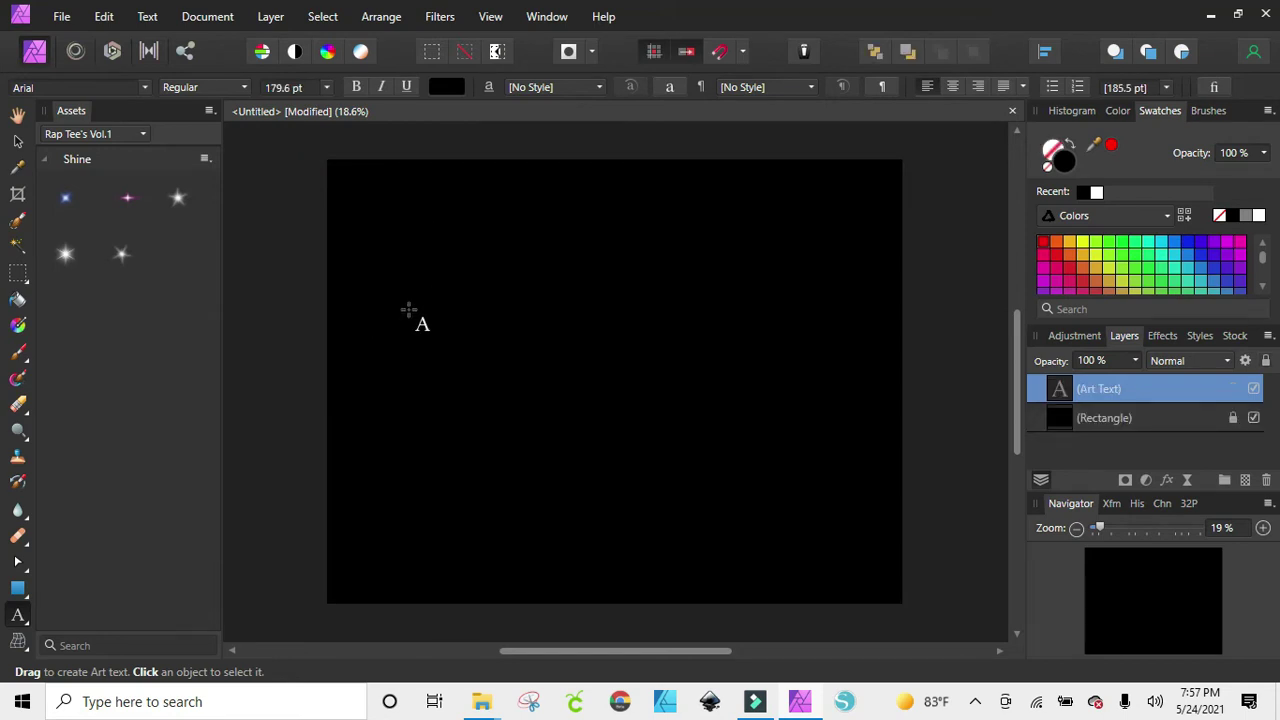
pyautogui.write('Honey')
pyautogui.press('Escape')
pyautogui.click(1259, 216)
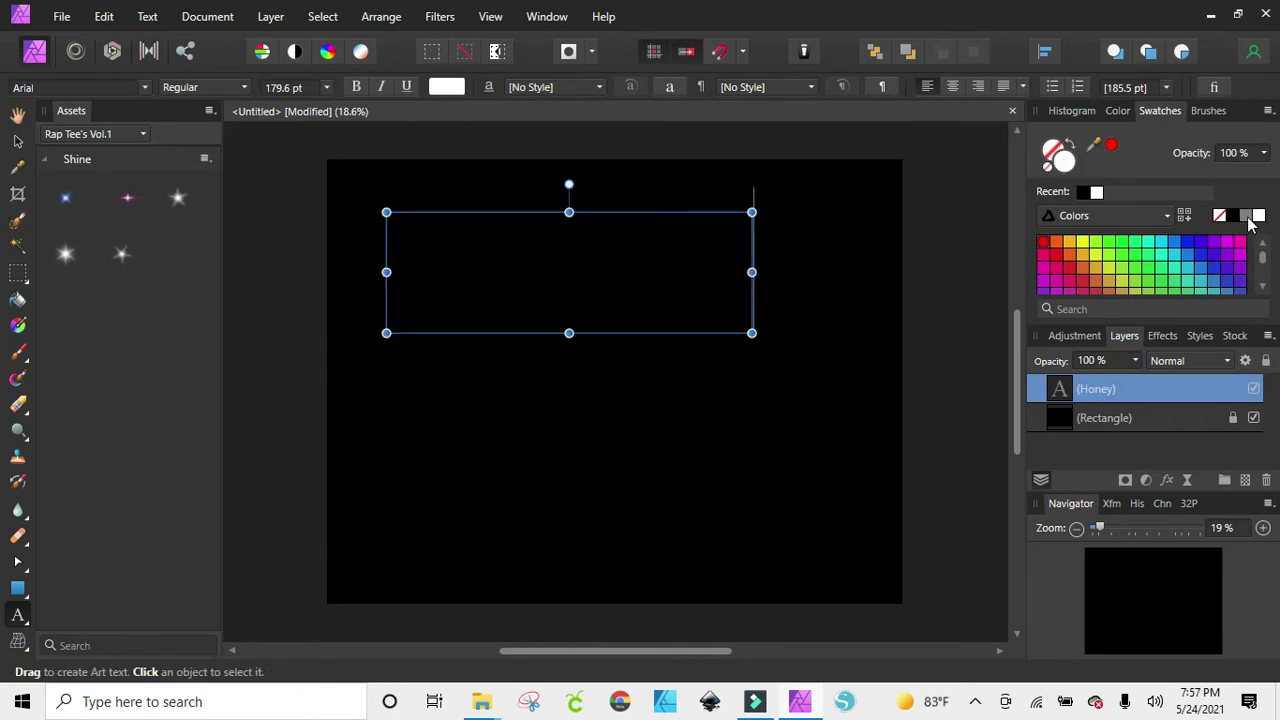
pyautogui.click(14, 143)
pyautogui.moveTo(558, 233); pyautogui.dragTo(573, 292)
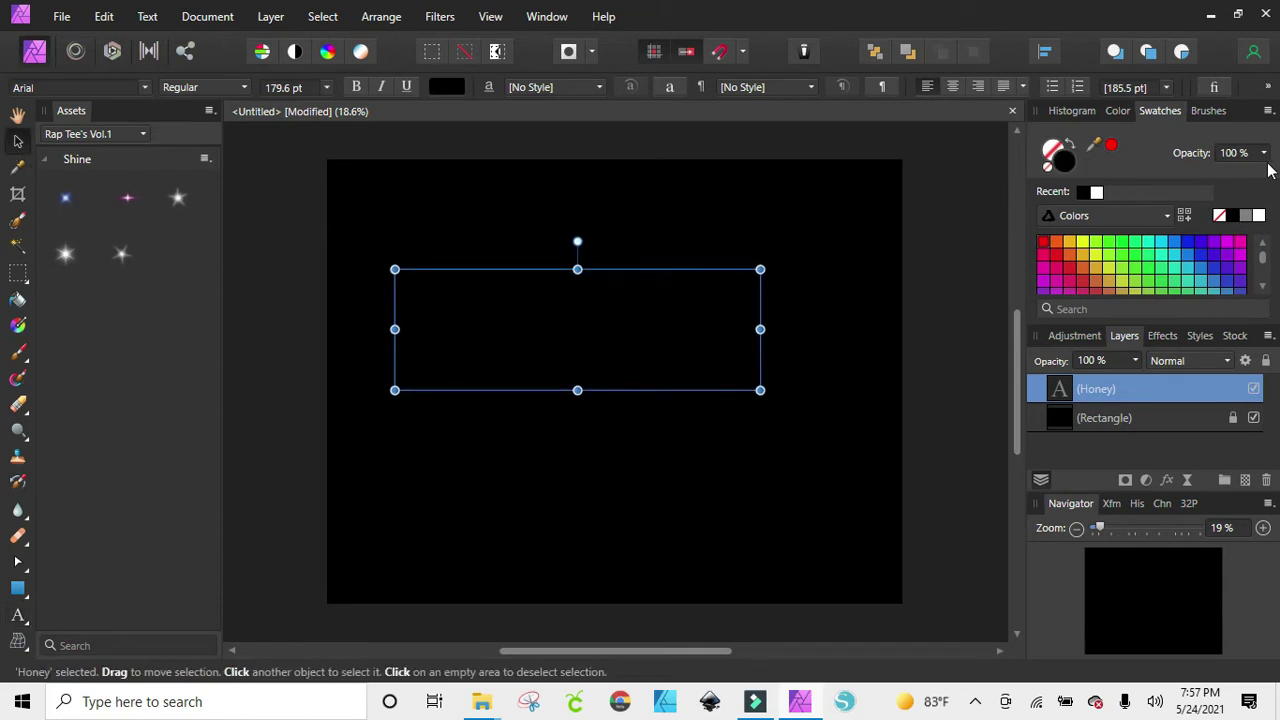
pyautogui.click(1259, 216)
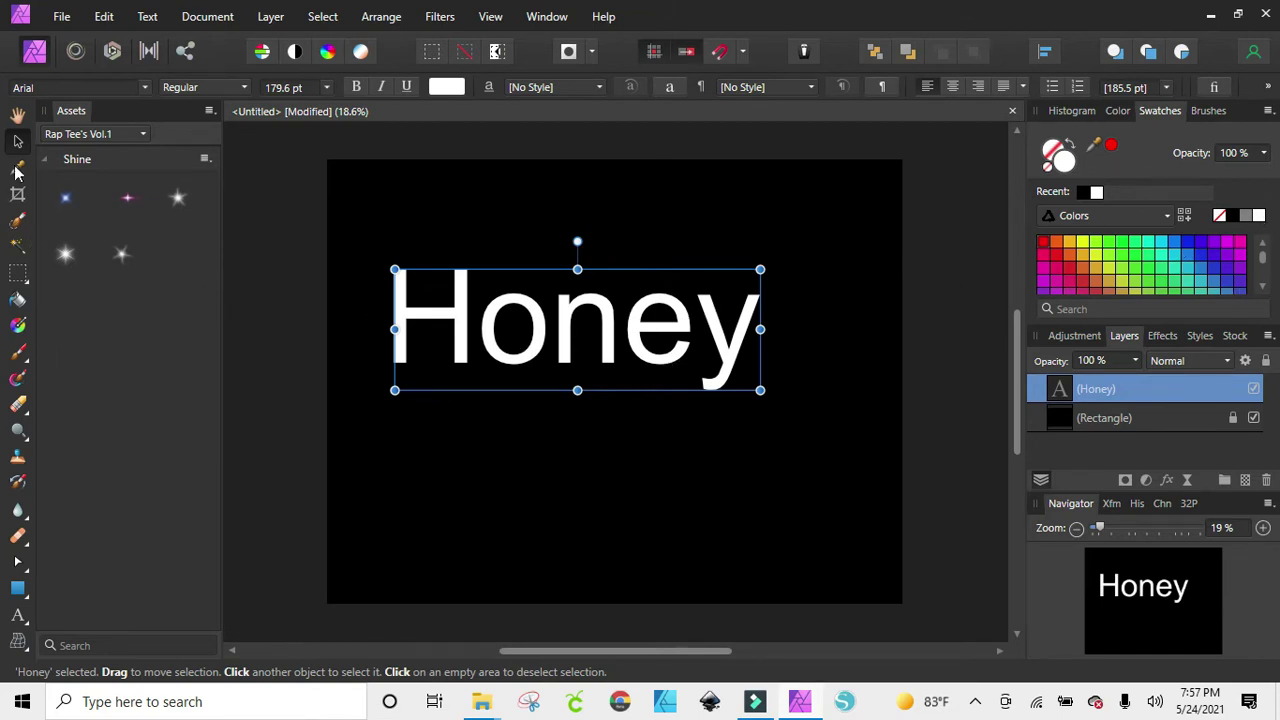
# Step: Change the text to all capitals so it reads "HONEY"
pyautogui.click(20, 620)
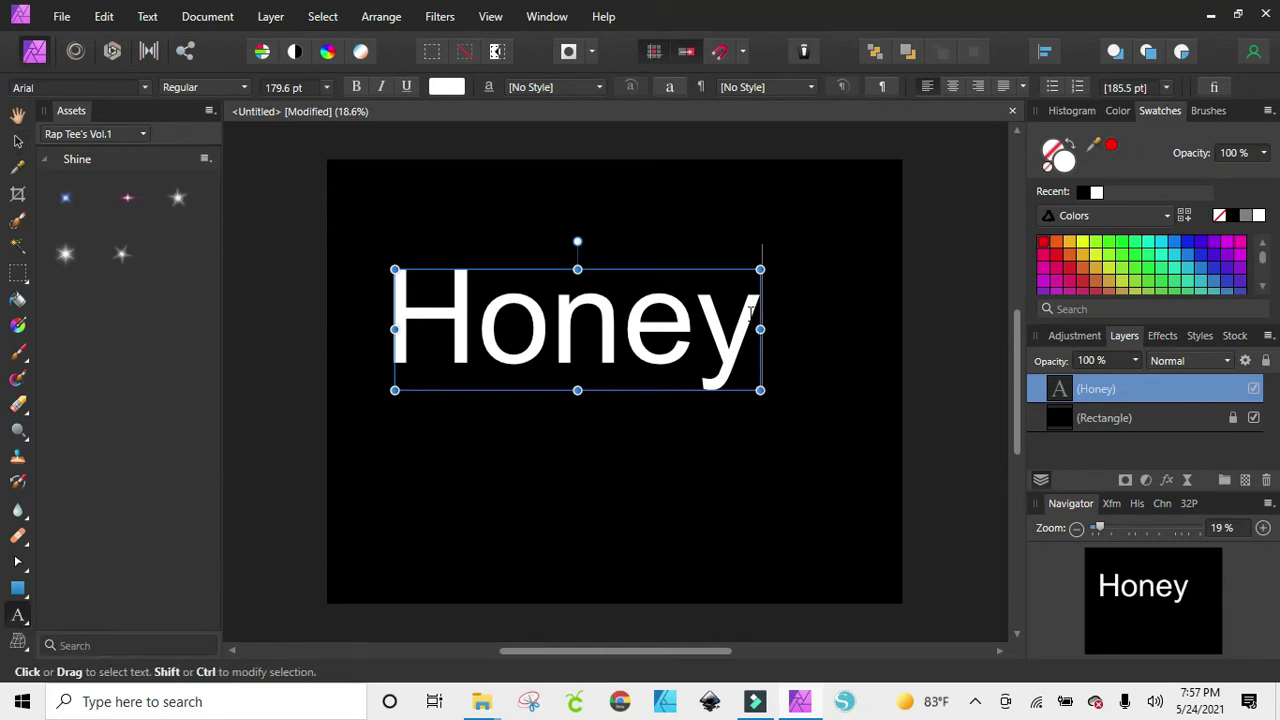
pyautogui.press('BackSpace')
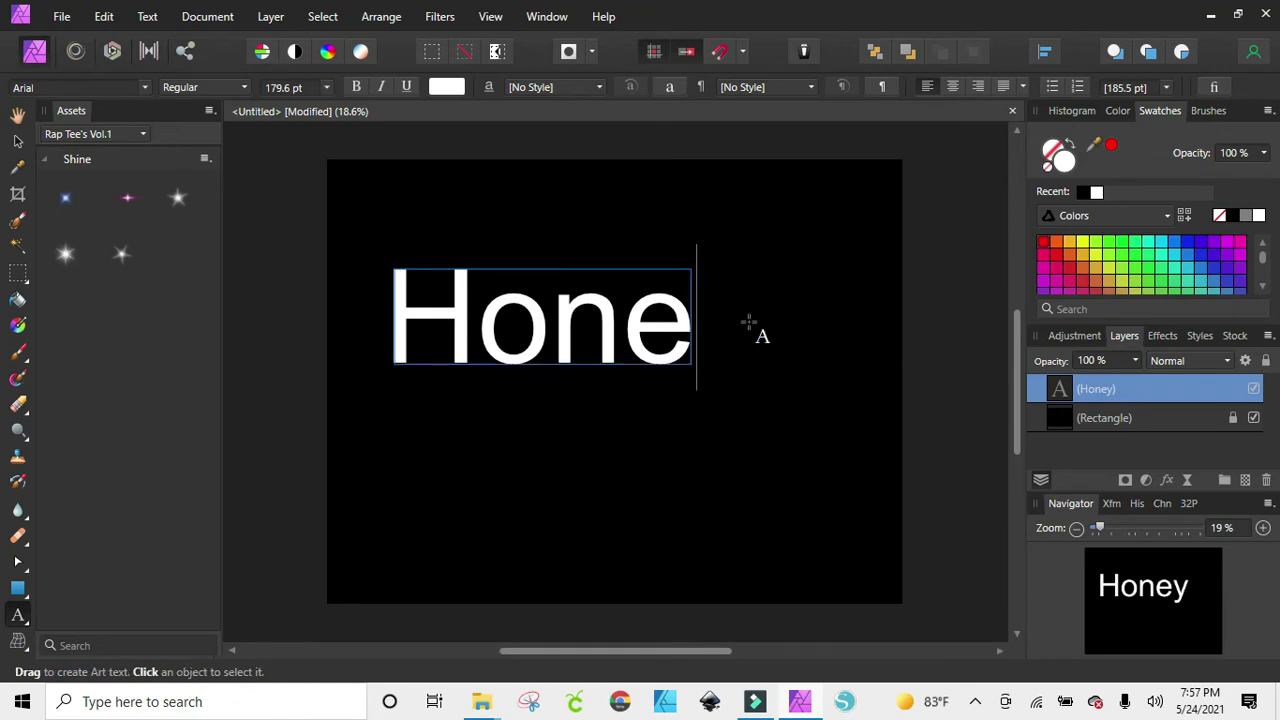
pyautogui.press('BackSpace')
pyautogui.press('BackSpace')
pyautogui.press('BackSpace')
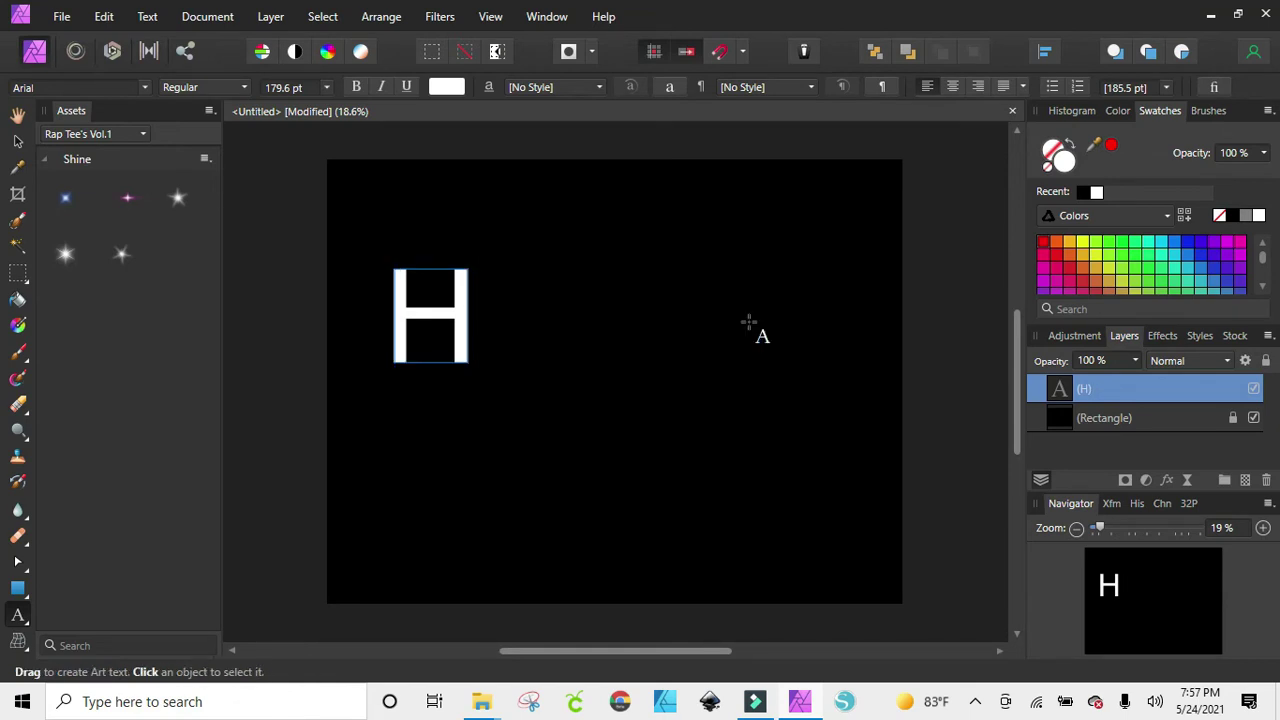
pyautogui.write('ONEY')
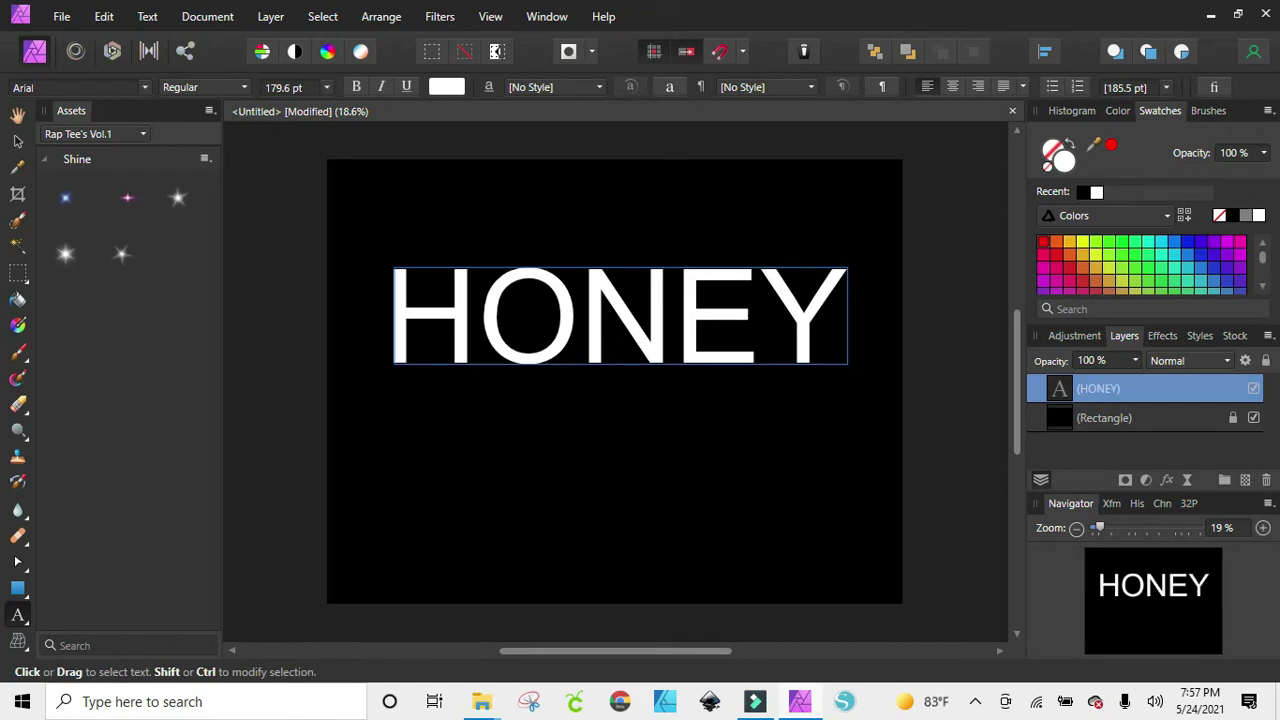
pyautogui.press('Escape')
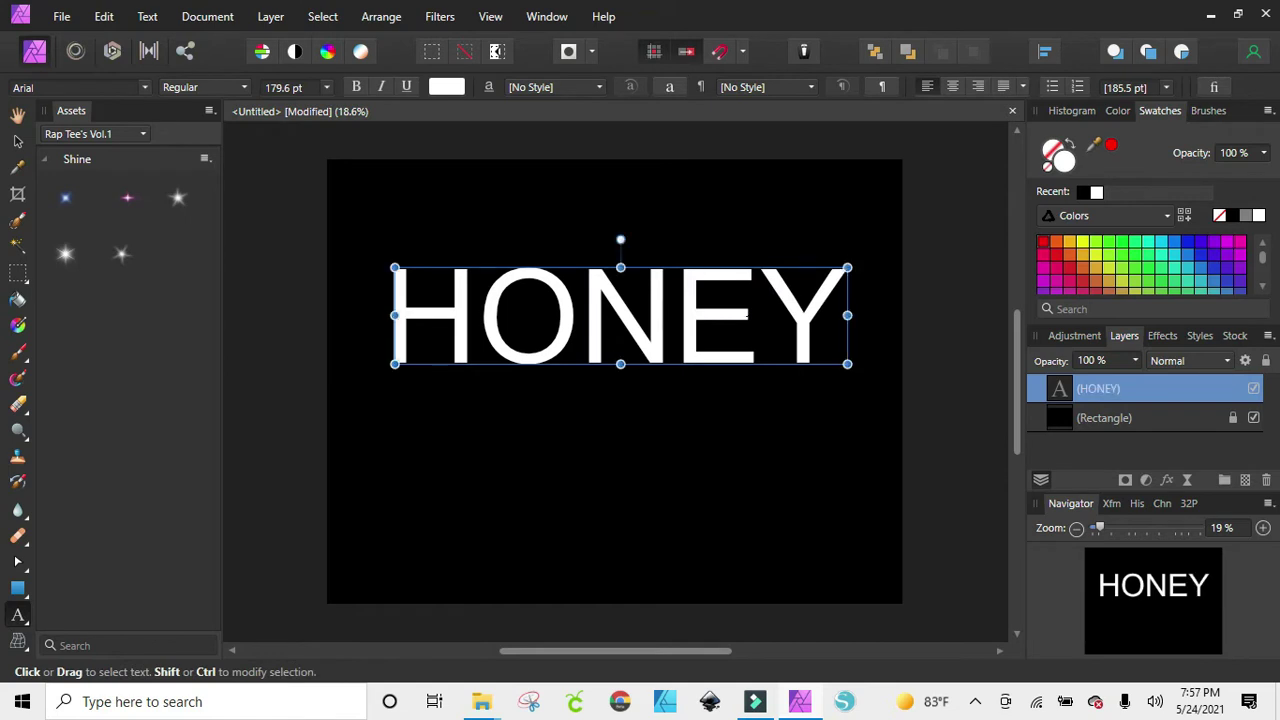
# Step: Set the HONEY text in A&S California Plug and enlarge it to about 282.5 pt, positioned near the middle of the page
pyautogui.click(17, 143)
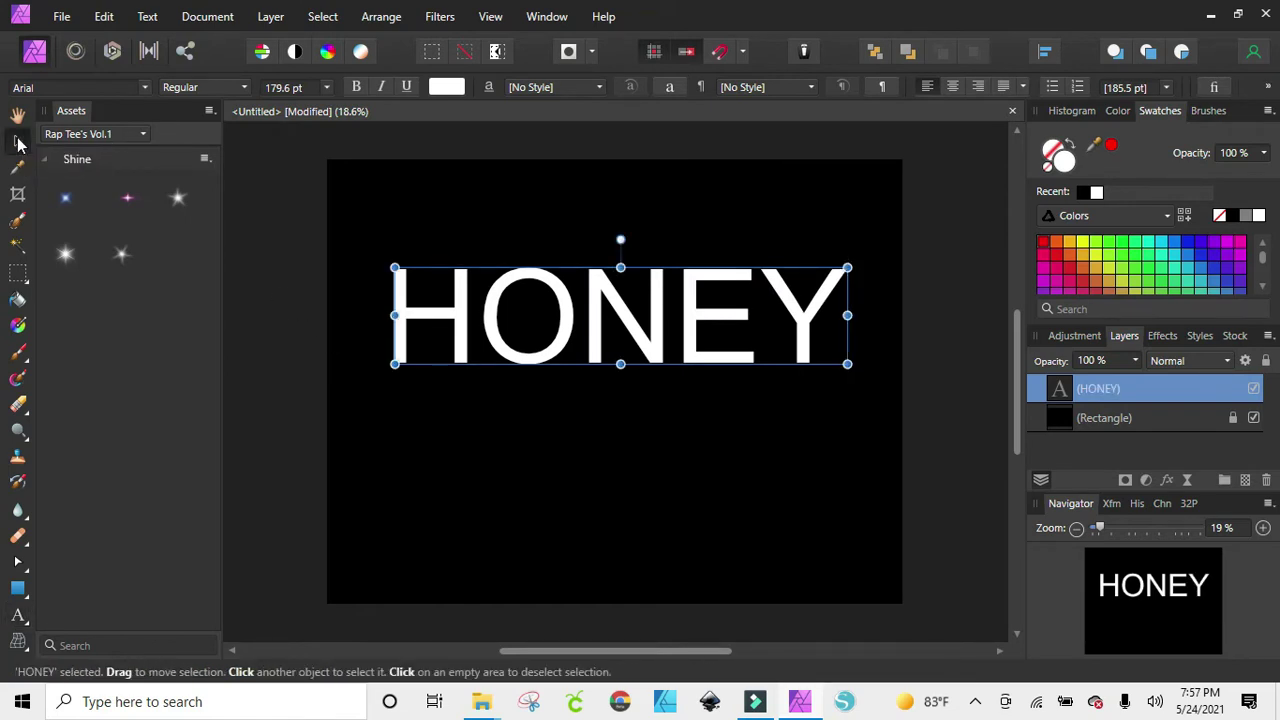
pyautogui.moveTo(614, 322)
pyautogui.mouseDown()
pyautogui.moveTo(657, 363)
pyautogui.moveTo(585, 333)
pyautogui.moveTo(619, 329)
pyautogui.mouseUp()
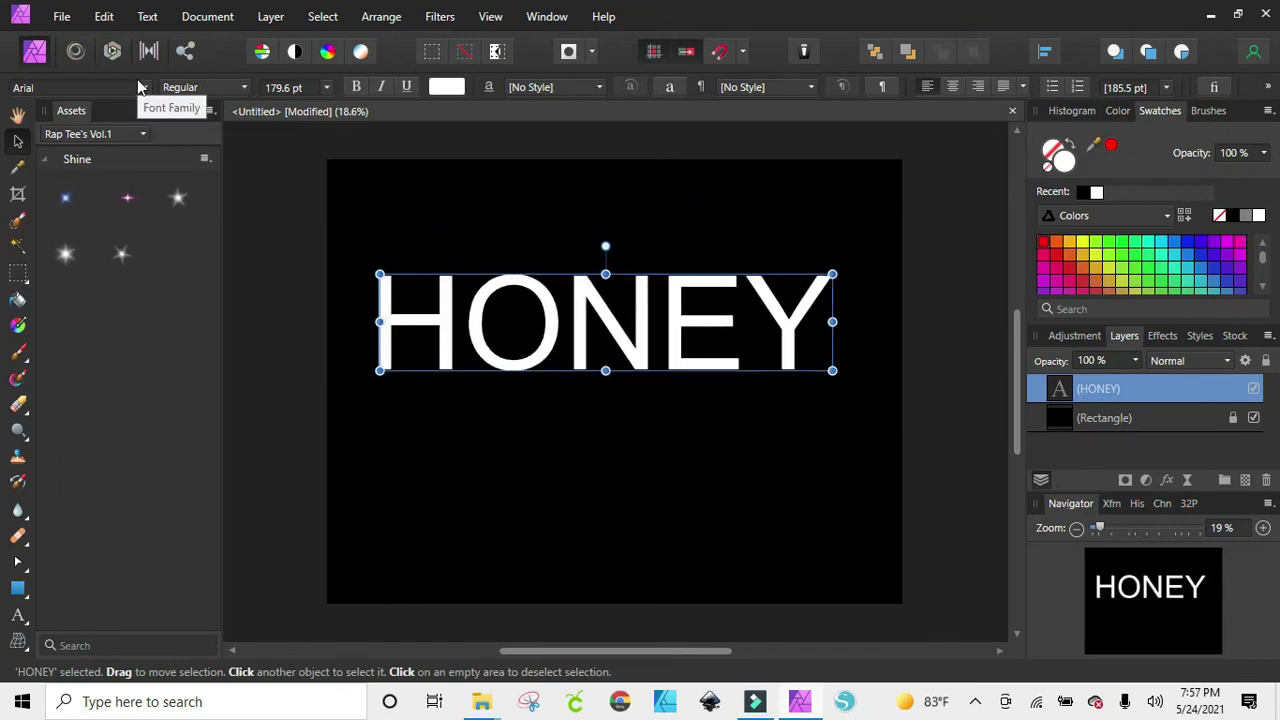
pyautogui.click(144, 88)
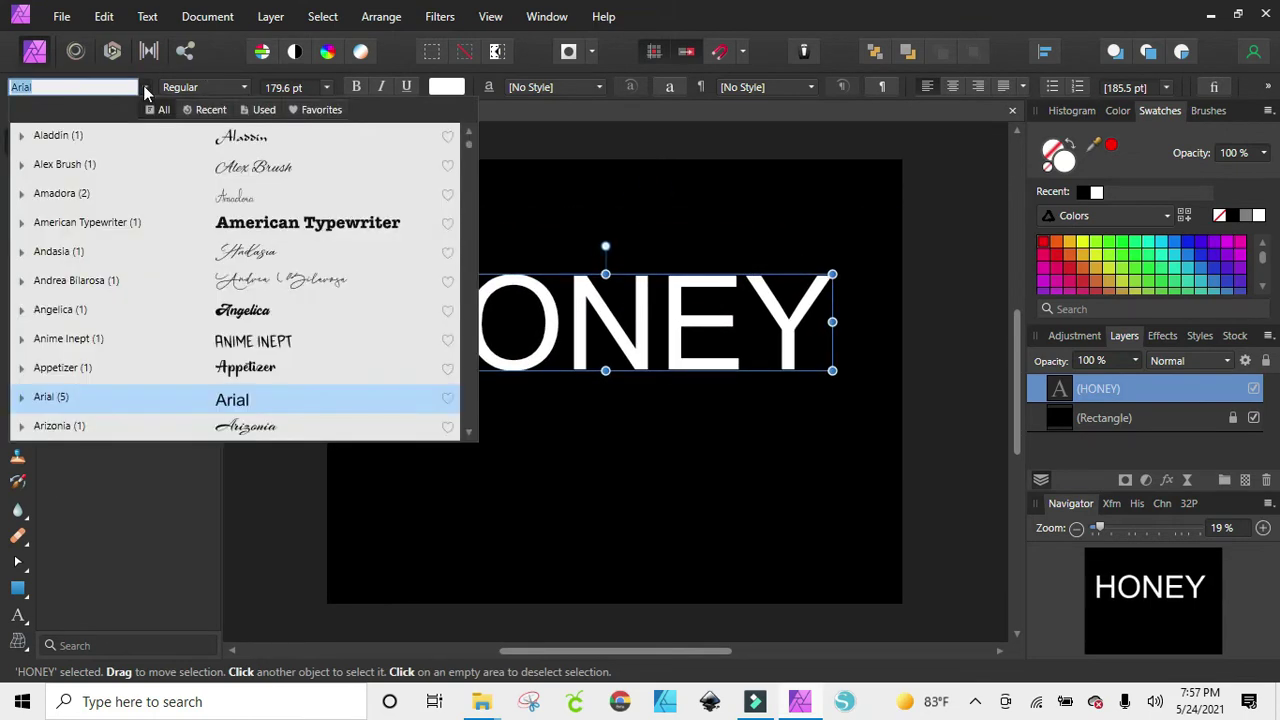
pyautogui.scroll(1, 191, 141)
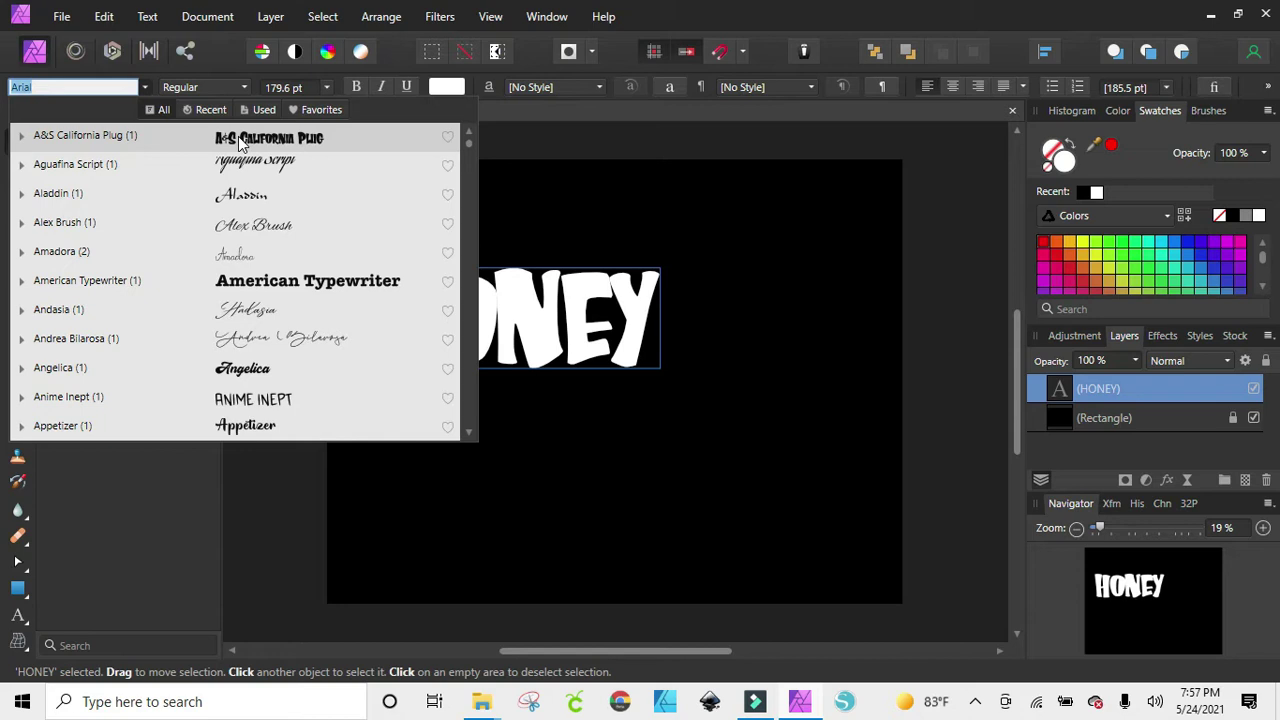
pyautogui.click(238, 143)
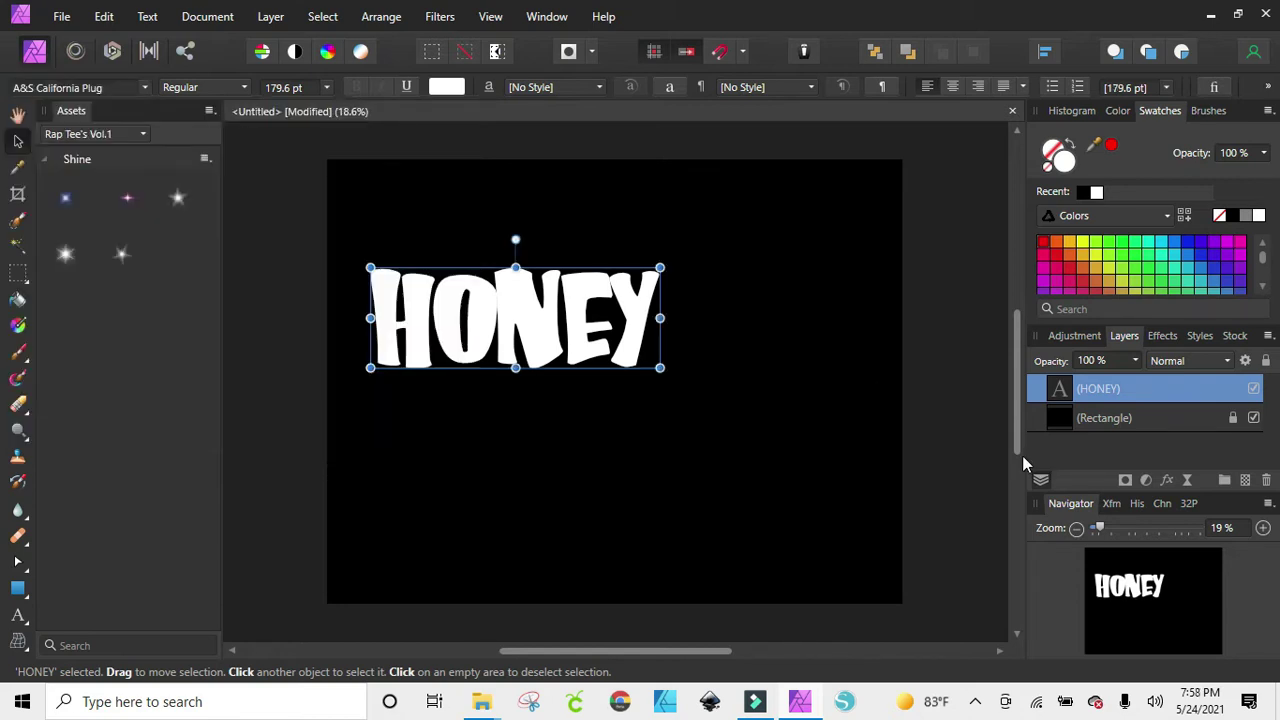
pyautogui.moveTo(660, 368); pyautogui.dragTo(810, 470)
pyautogui.moveTo(620, 337)
pyautogui.mouseDown()
pyautogui.moveTo(646, 370)
pyautogui.moveTo(633, 356)
pyautogui.mouseUp()
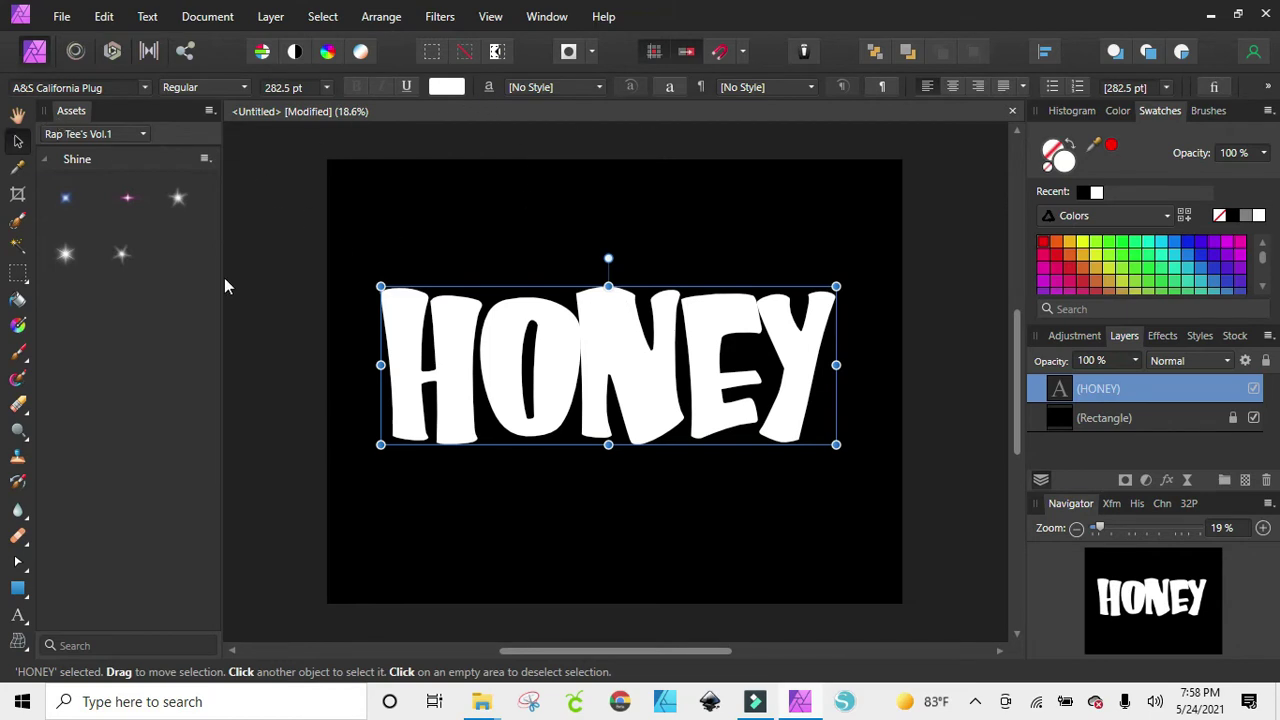
# Step: Apply a vertical linear gradient fill to the HONEY text, from white at the letters' base to black at their top
pyautogui.click(17, 328)
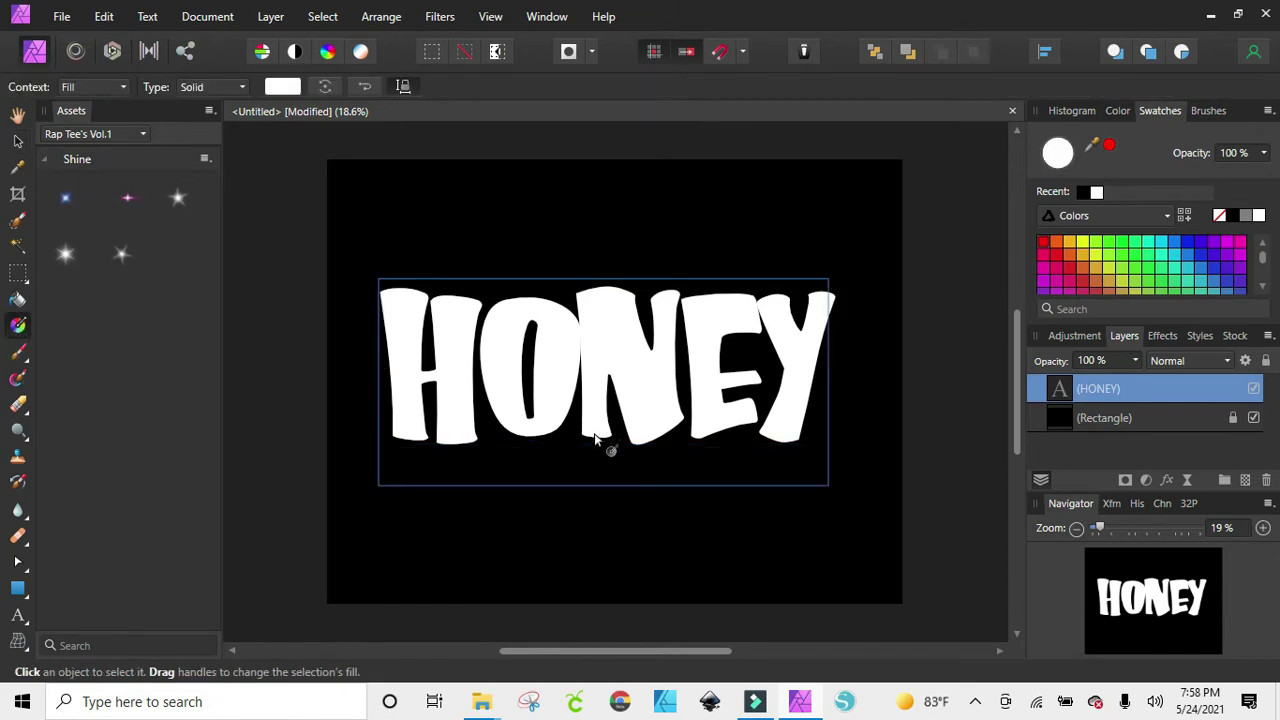
pyautogui.moveTo(594, 437); pyautogui.dragTo(597, 291)
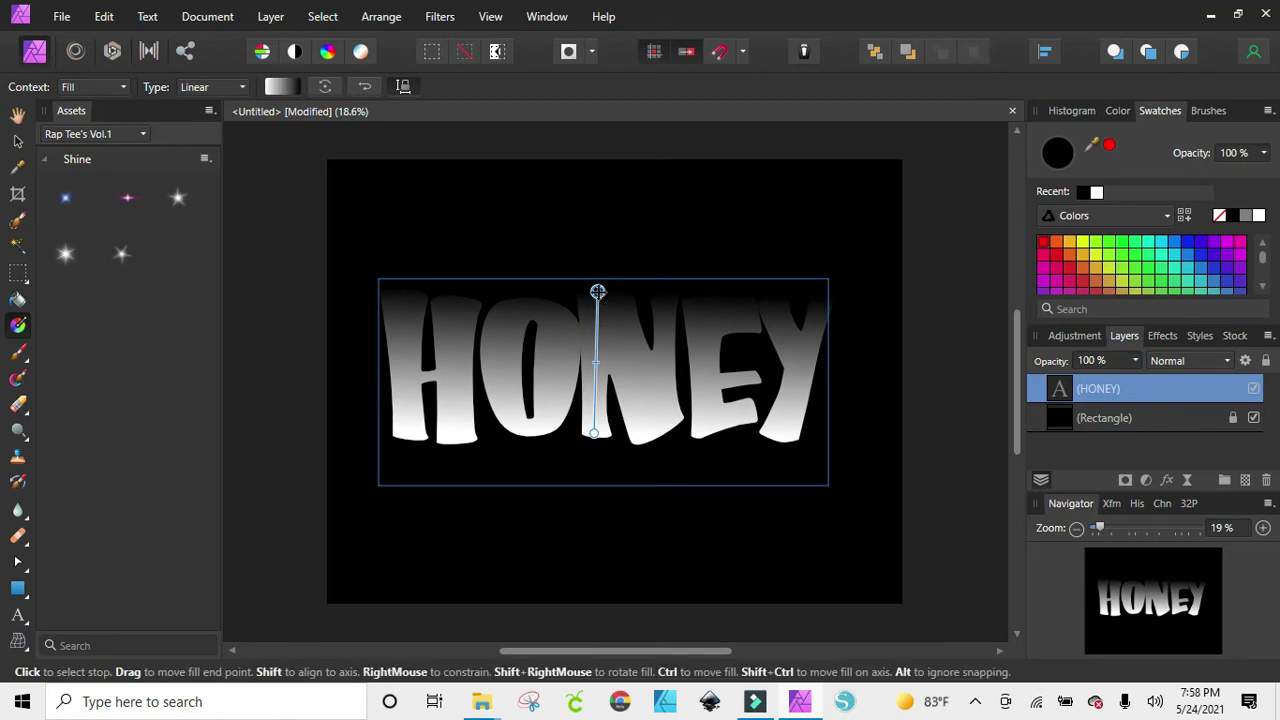
# Step: Recolour the gradient's white stop at the base of the HONEY letters to magenta, using the Colors swatch palette
pyautogui.click(278, 87)
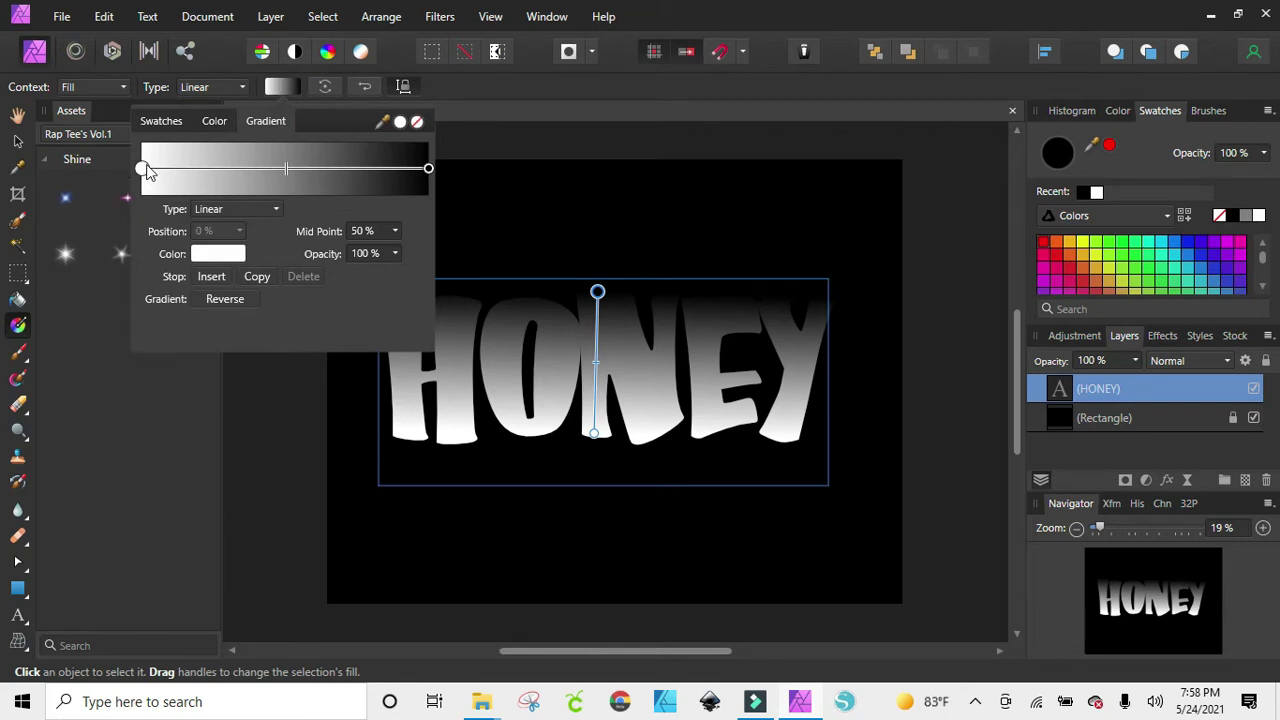
pyautogui.click(214, 256)
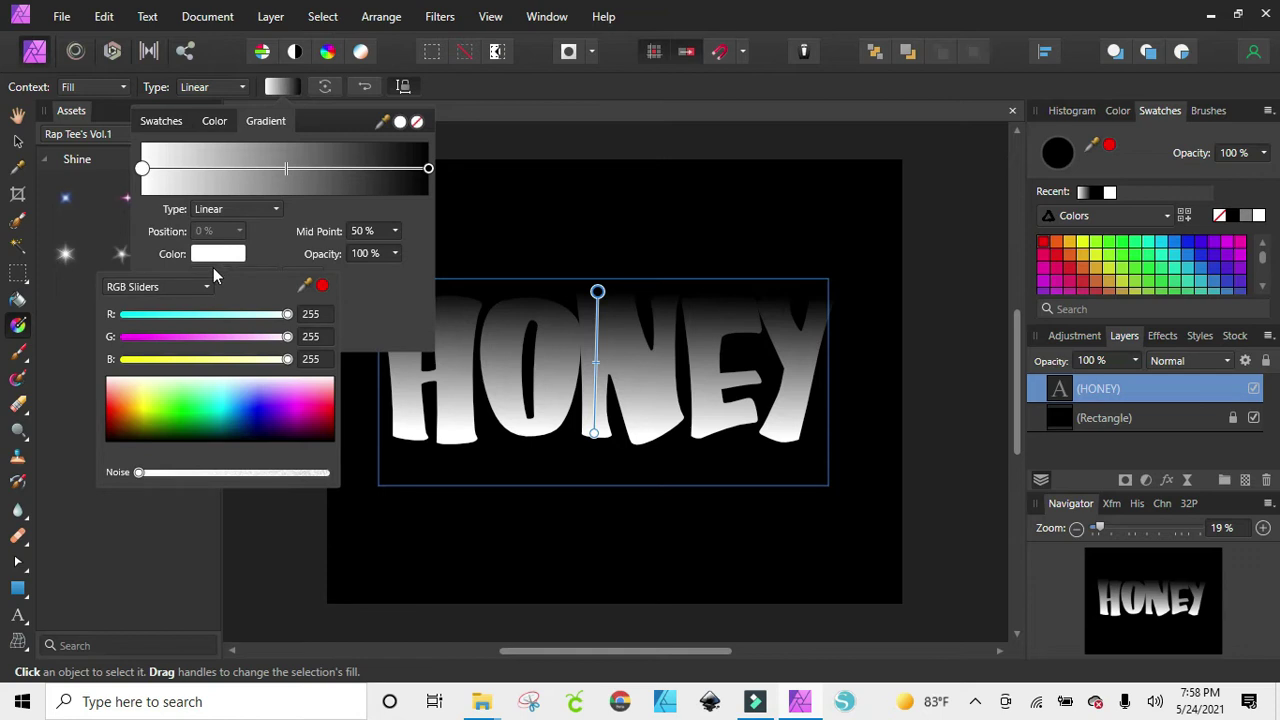
pyautogui.click(207, 289)
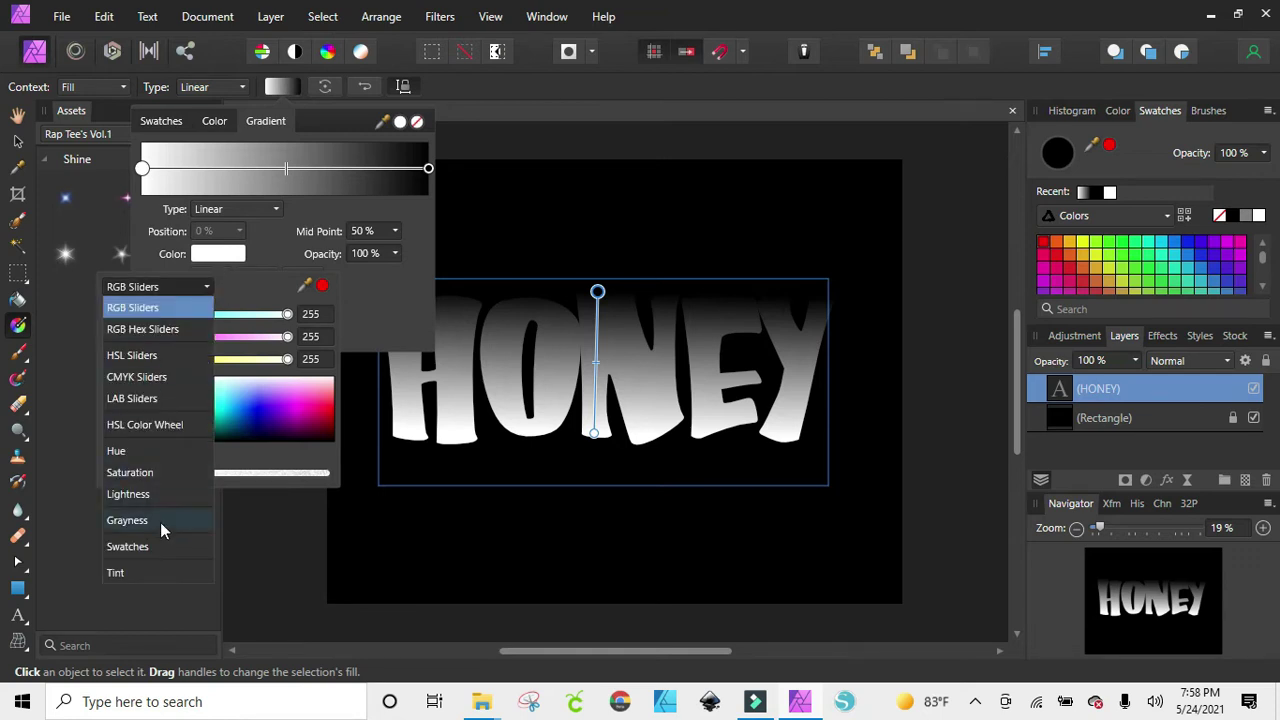
pyautogui.click(141, 547)
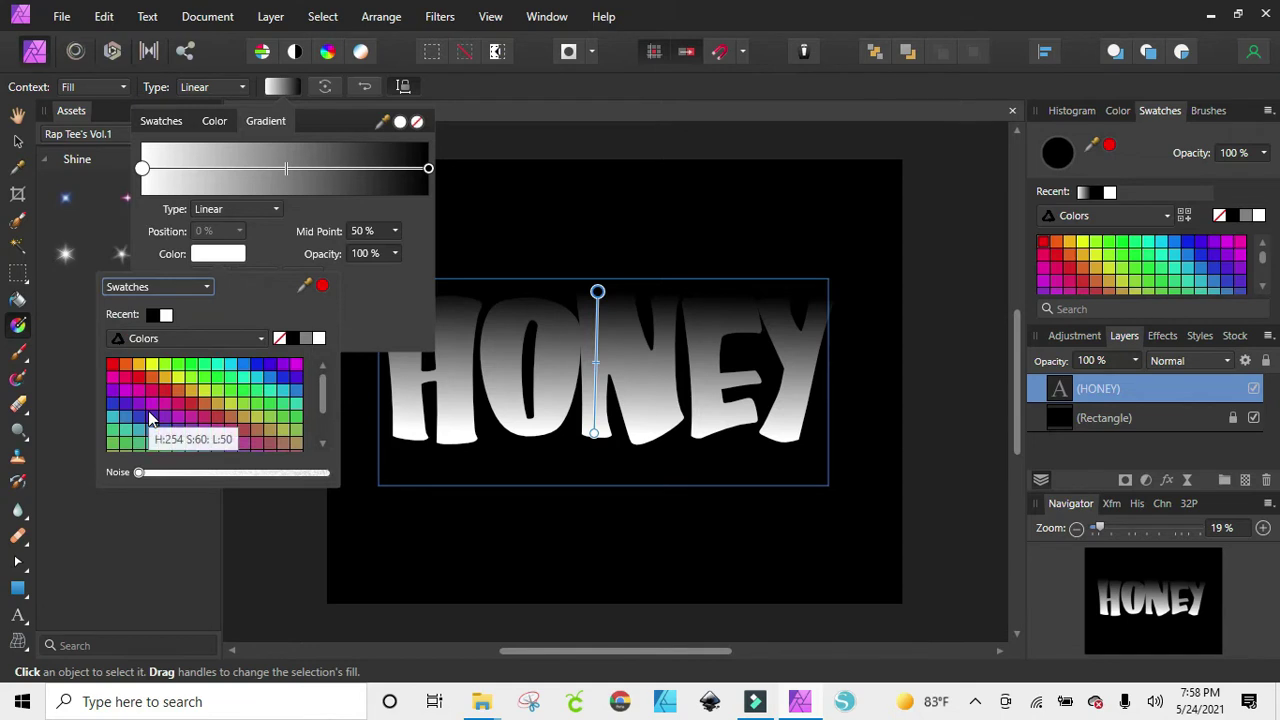
pyautogui.scroll(-2, 151, 412)
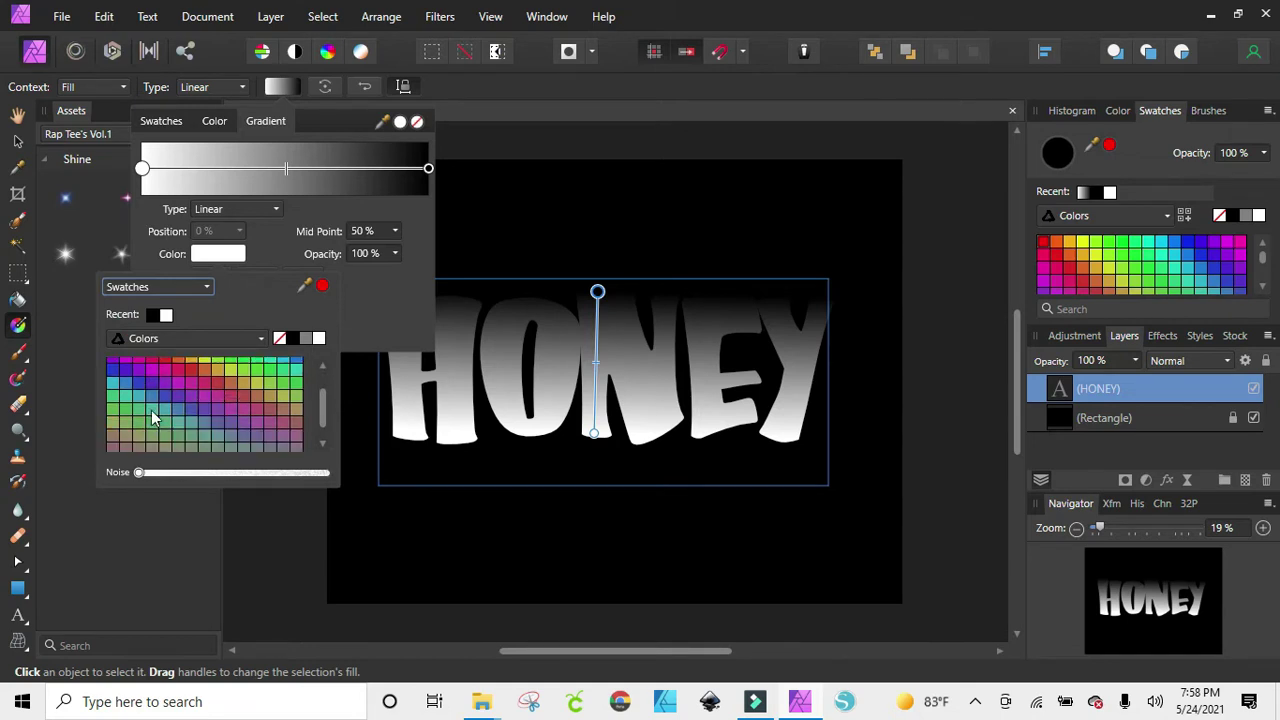
pyautogui.scroll(3, 151, 408)
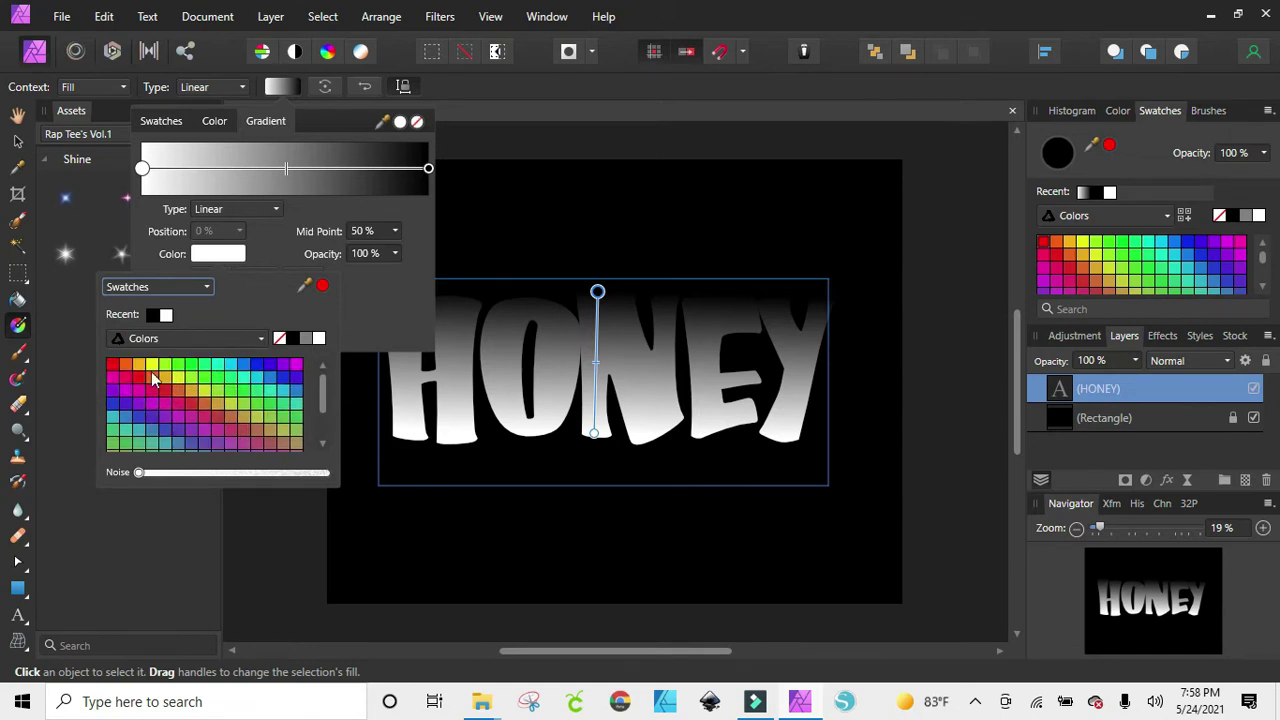
pyautogui.click(262, 340)
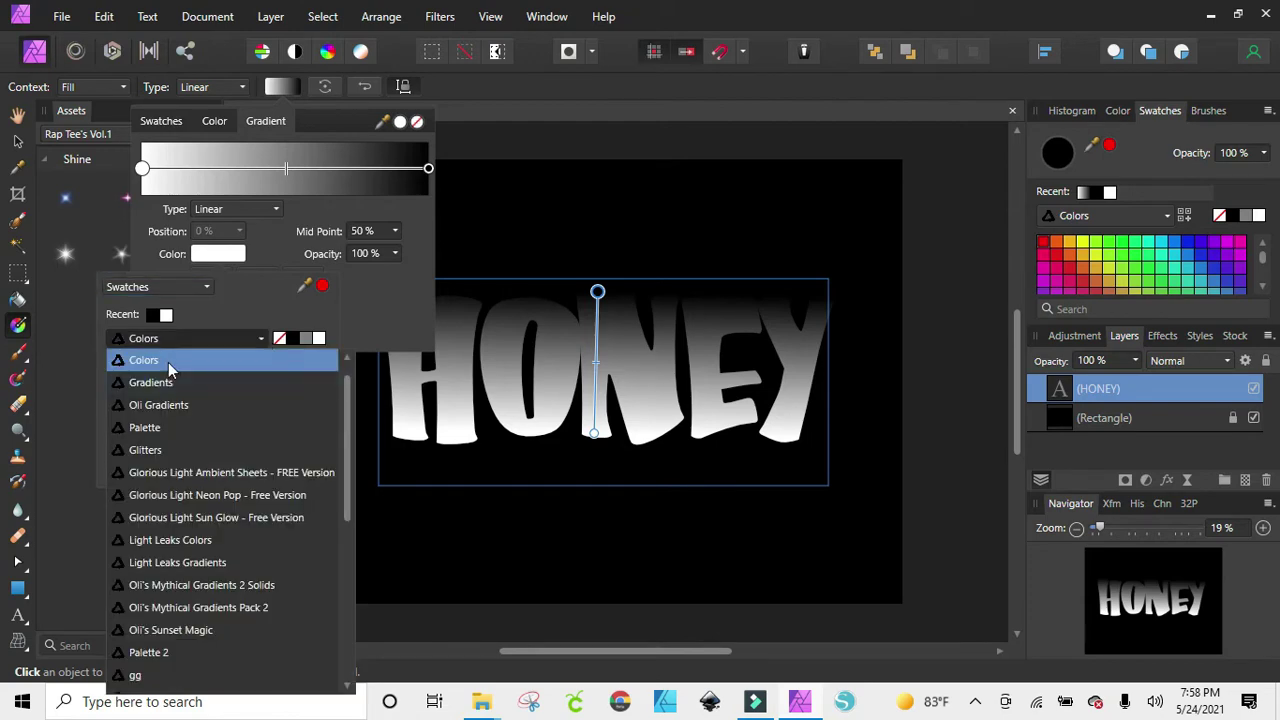
pyautogui.scroll(-3, 155, 600)
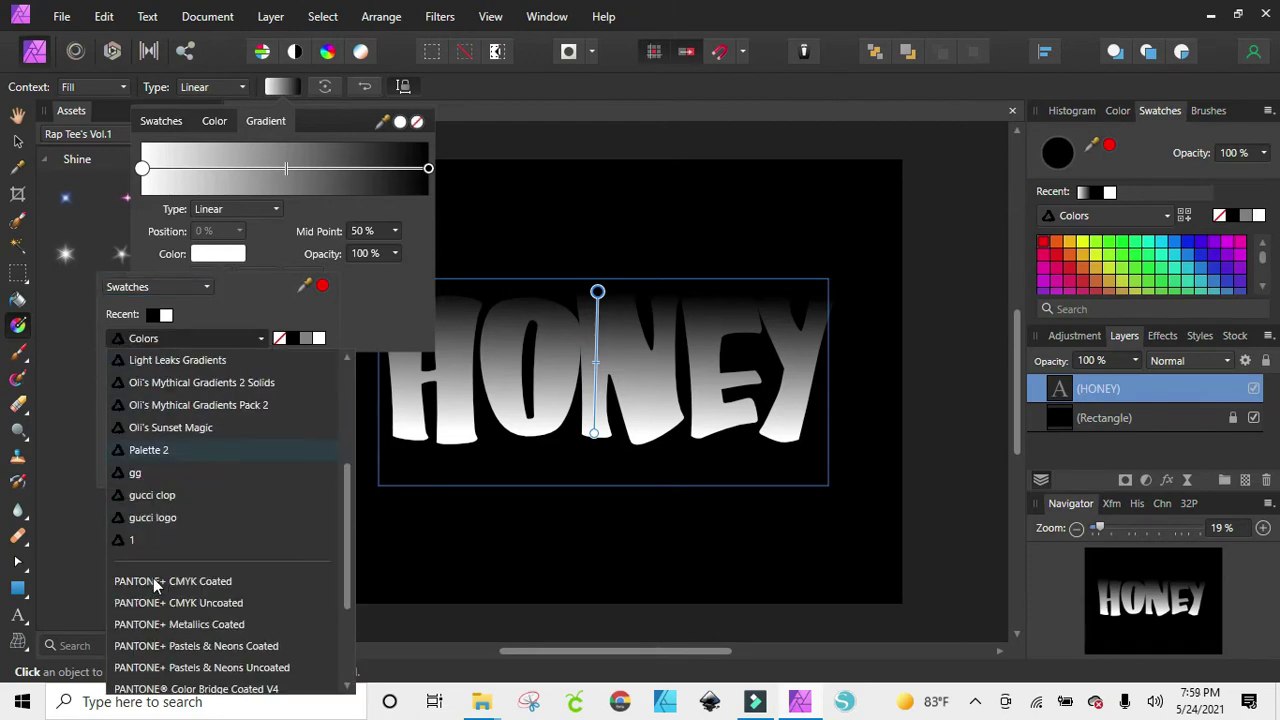
pyautogui.scroll(3, 160, 520)
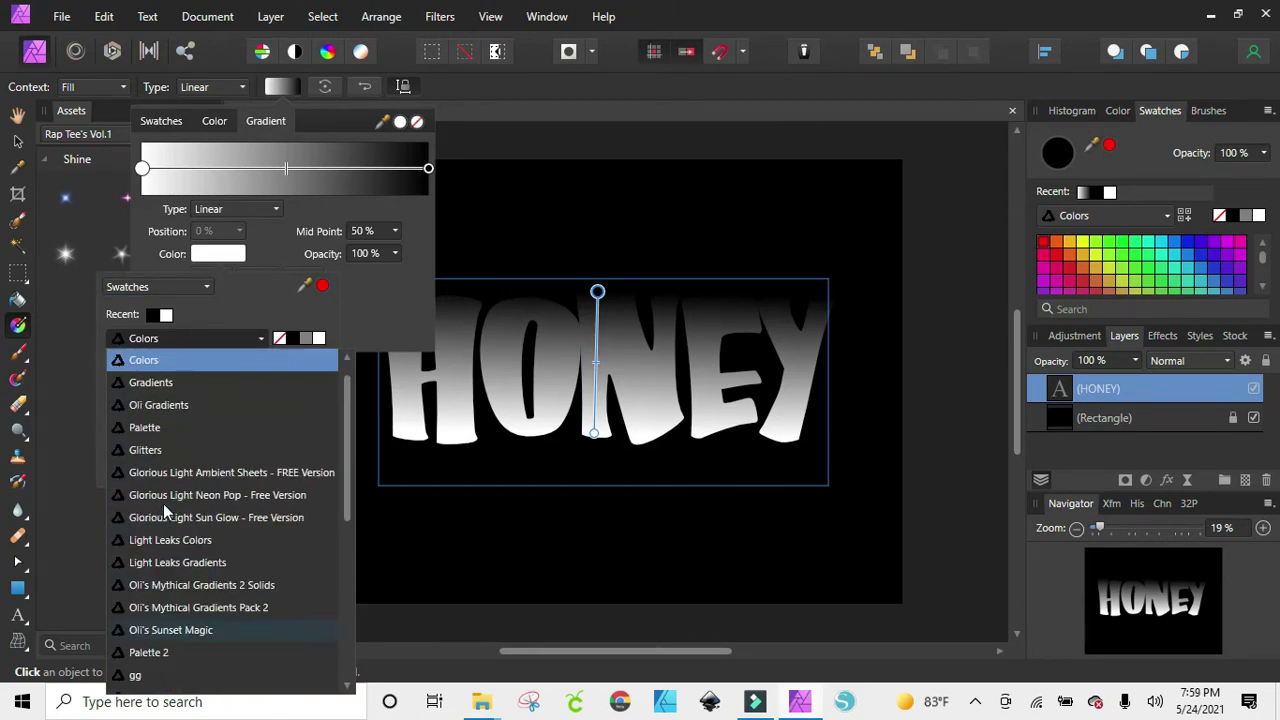
pyautogui.click(155, 451)
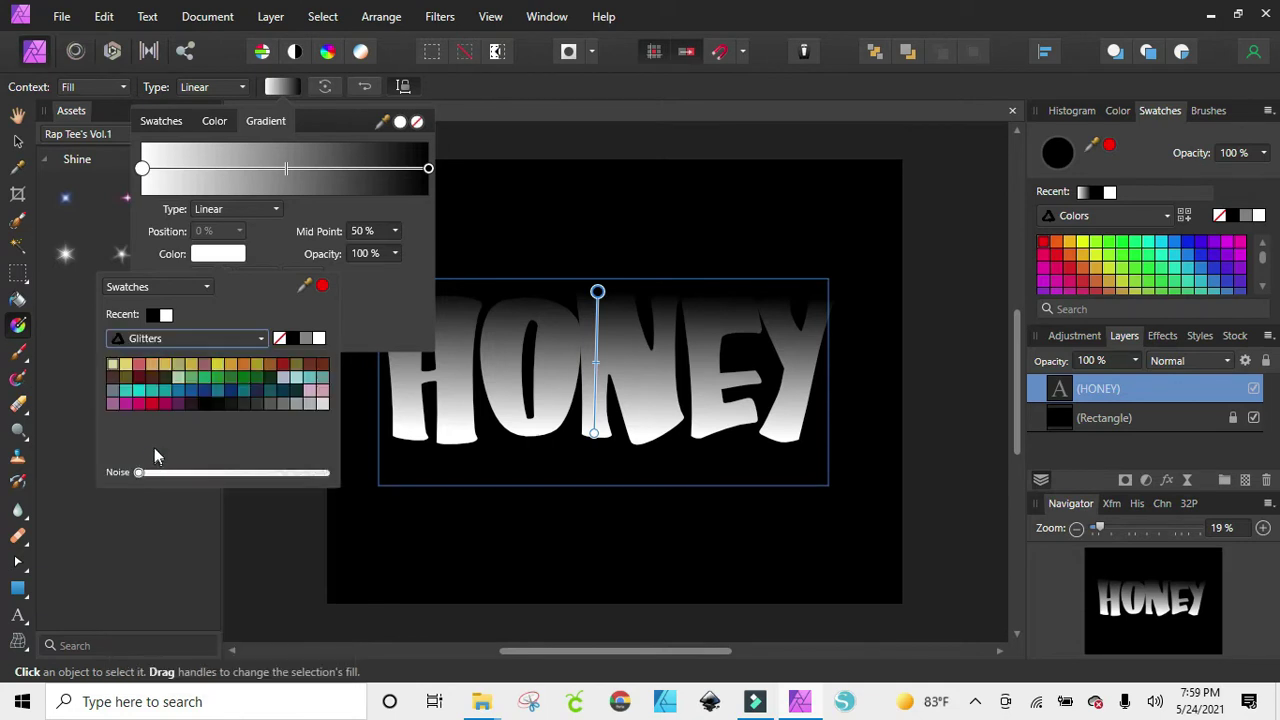
pyautogui.click(259, 336)
pyautogui.click(163, 378)
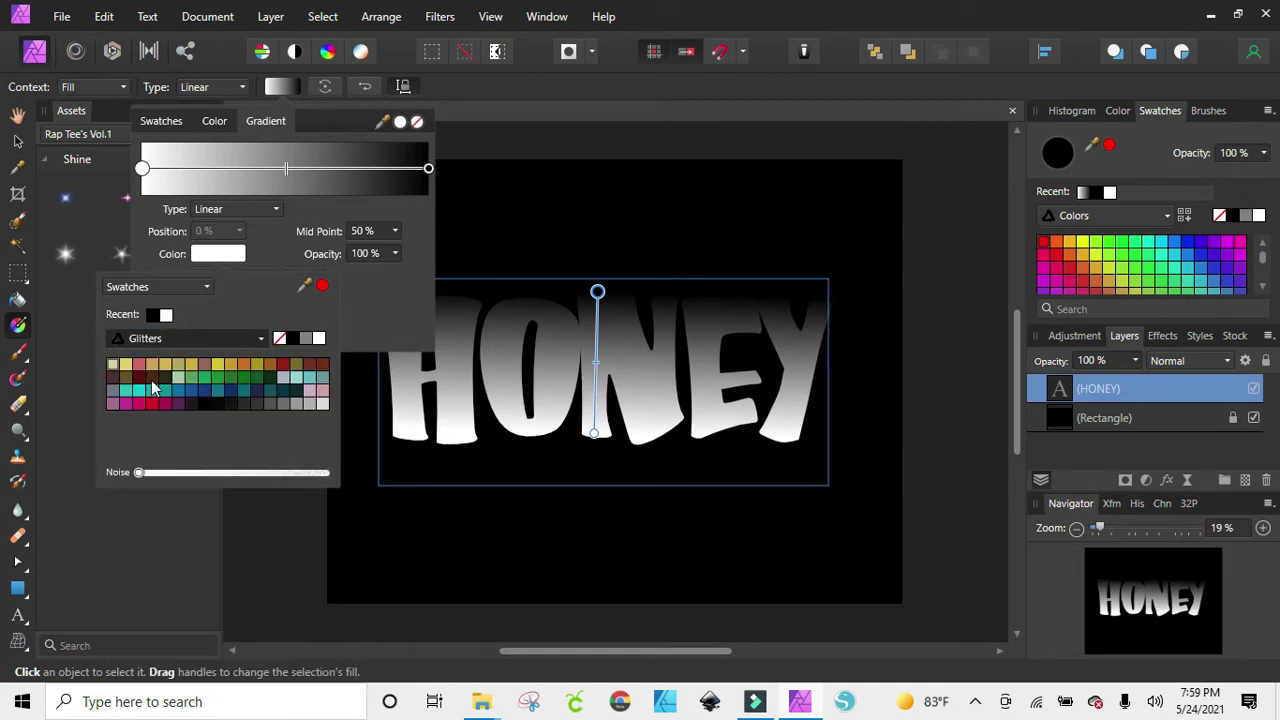
pyautogui.click(113, 378)
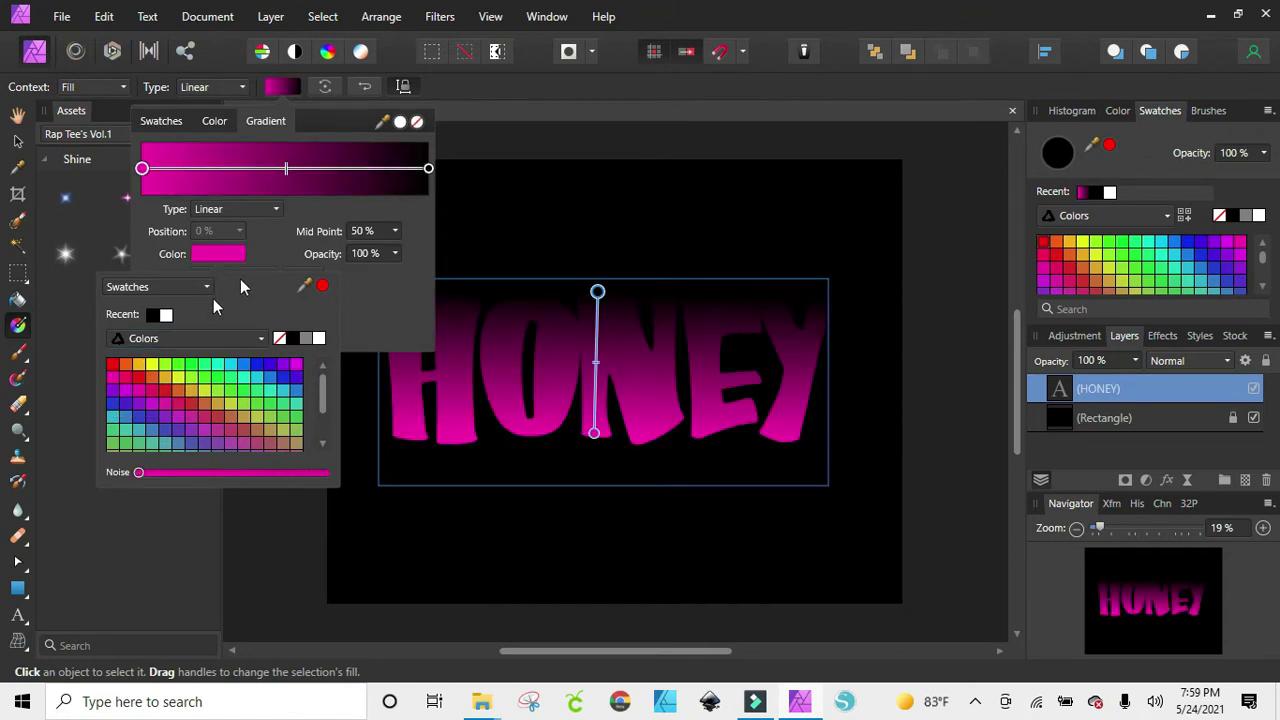
# Step: Recolour the gradient's black stop at the top of the HONEY letters to bright yellow
pyautogui.click(430, 172)
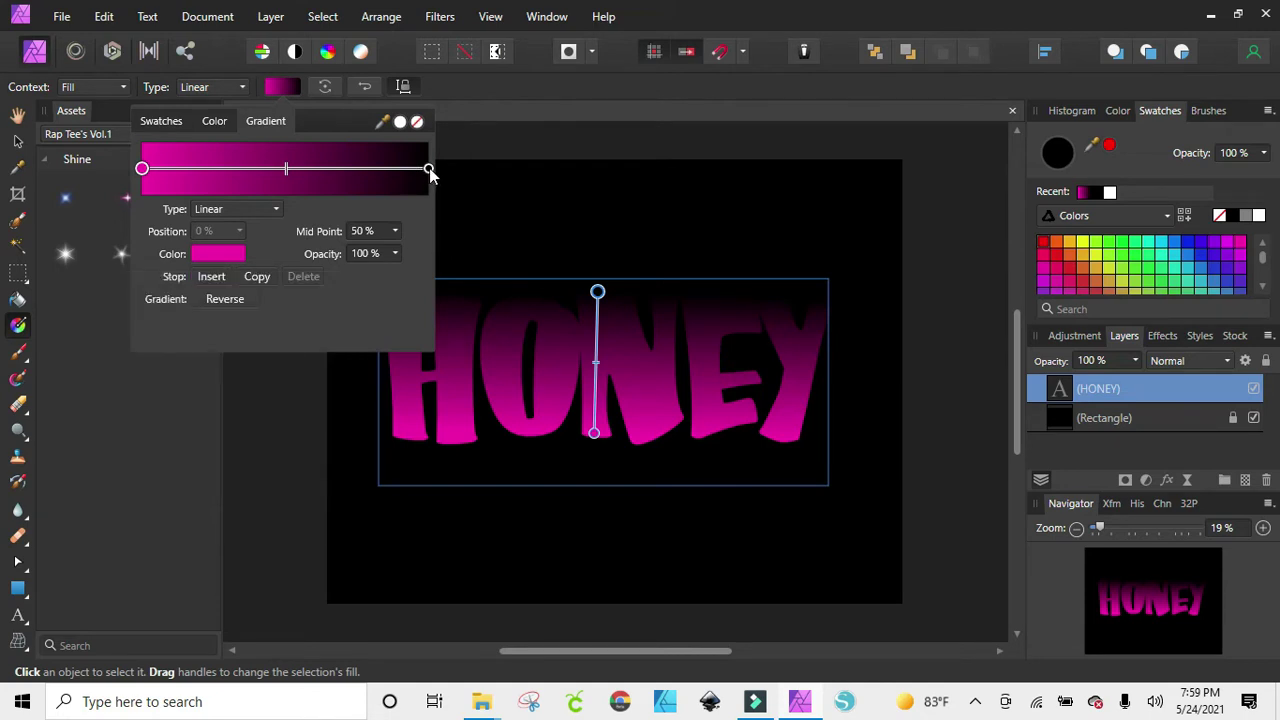
pyautogui.click(428, 170)
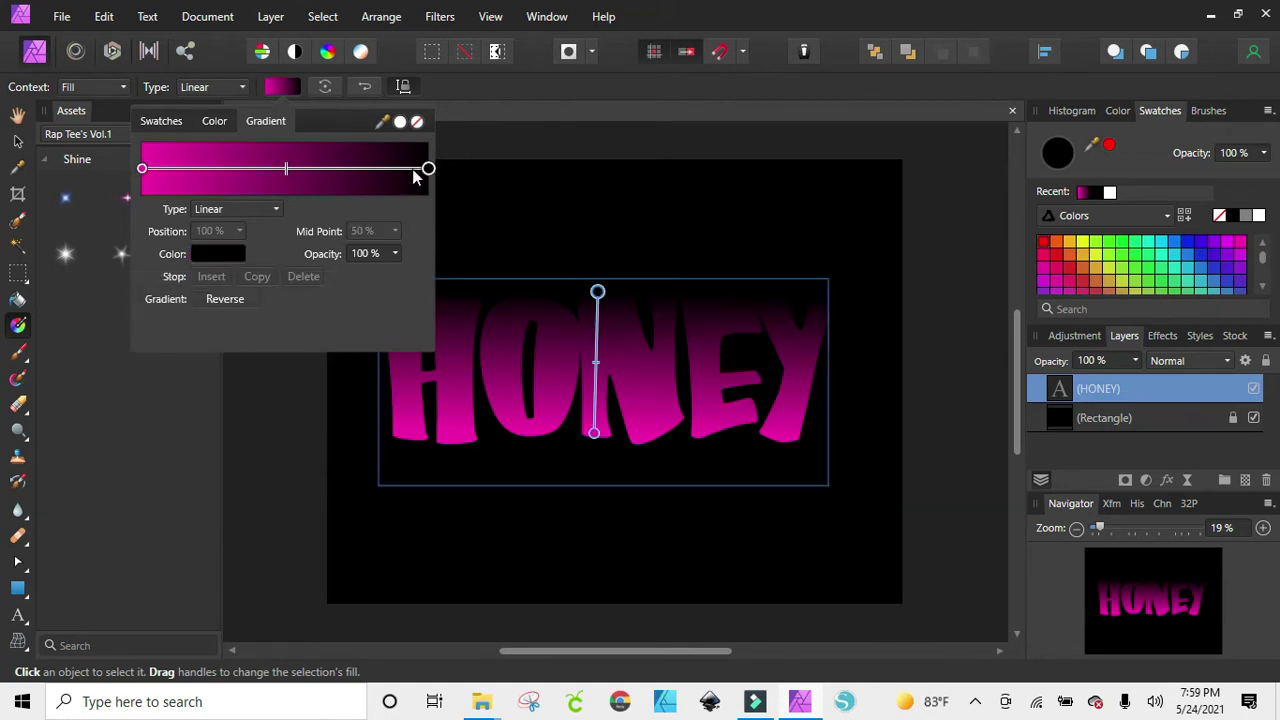
pyautogui.click(217, 255)
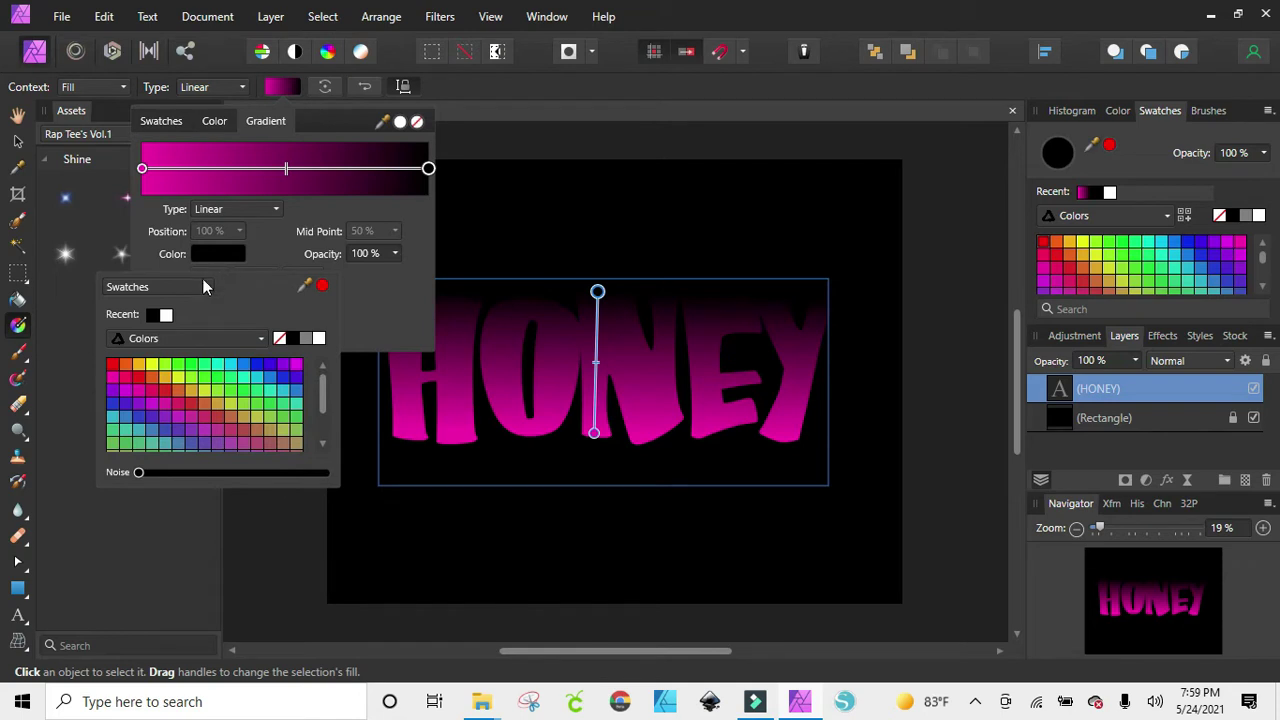
pyautogui.click(153, 366)
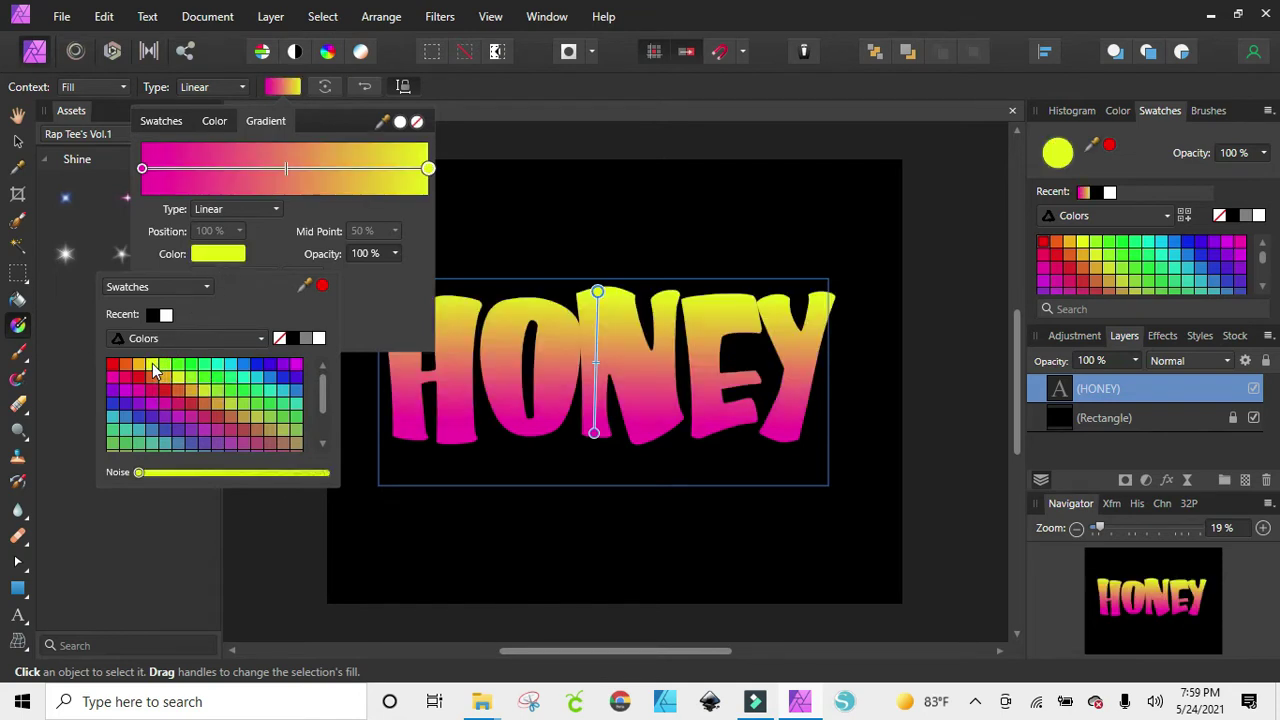
# Step: Shift the magenta-to-yellow gradient's mid point to 43 % and close the gradient editor
pyautogui.click(285, 176)
pyautogui.moveTo(285, 174); pyautogui.dragTo(261, 190)
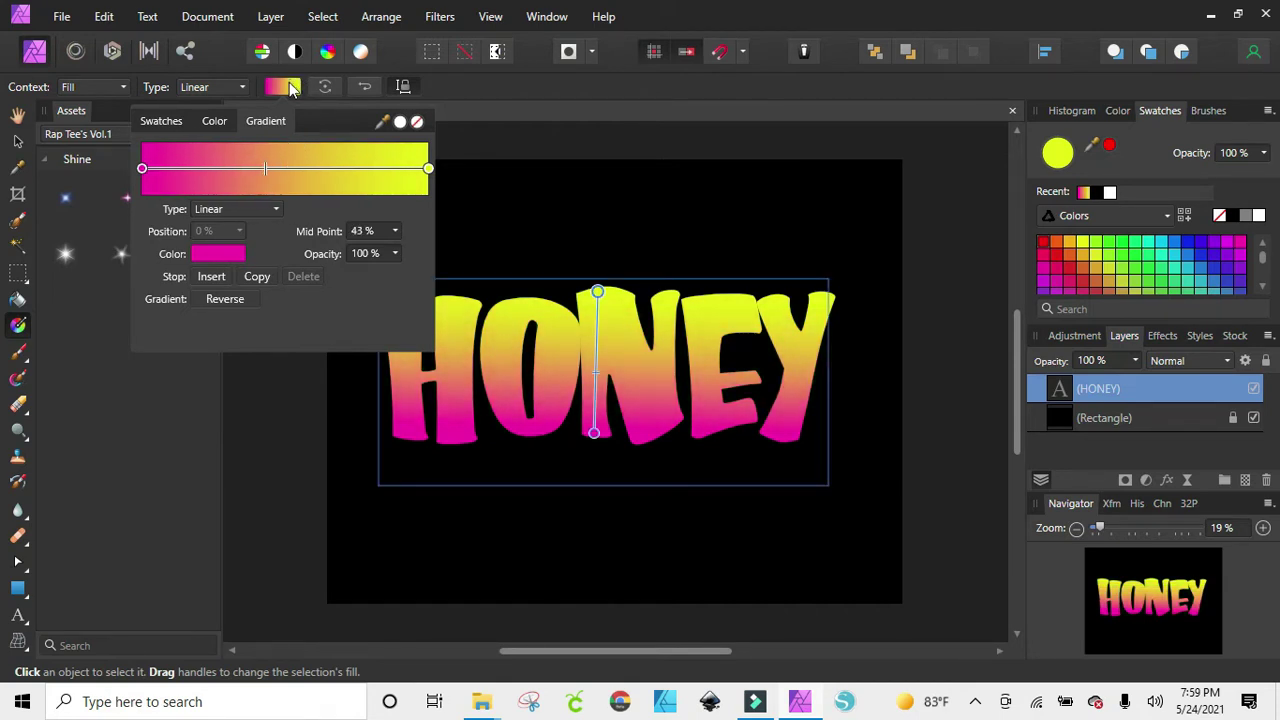
pyautogui.click(293, 88)
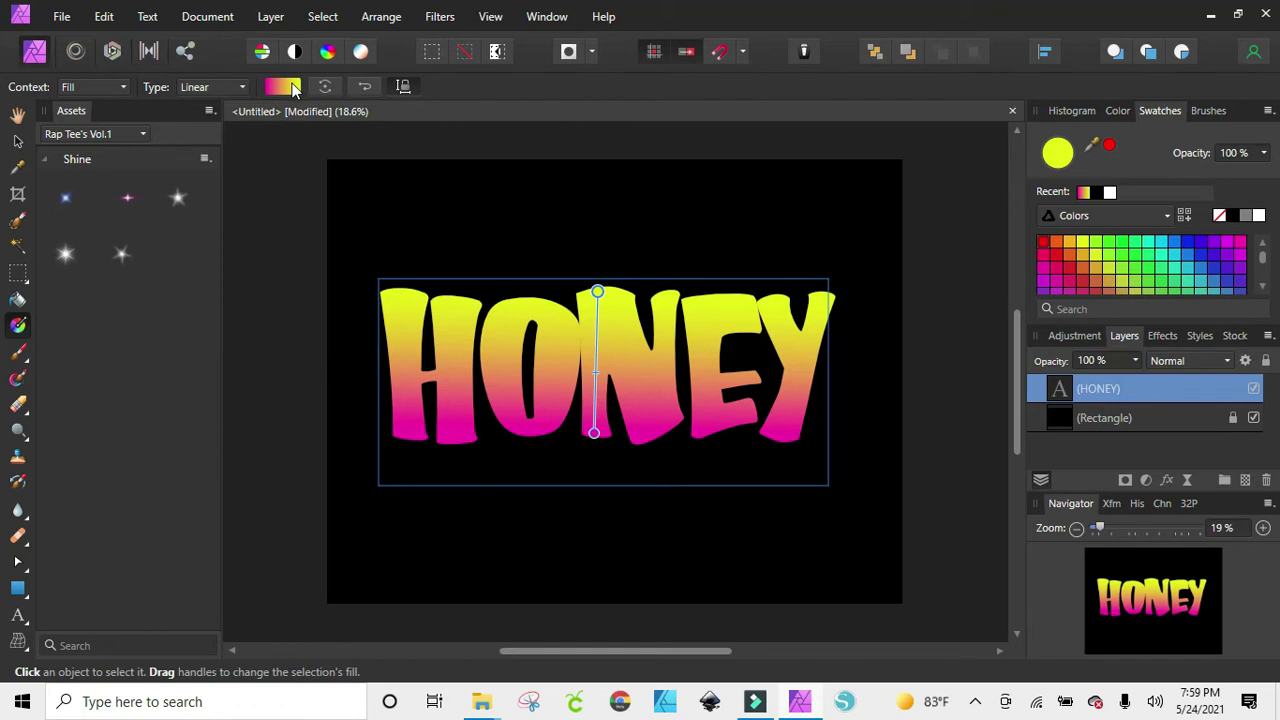
# Step: Duplicate the HONEY text and shift the copy slightly down and to the left of the original
pyautogui.click(20, 142)
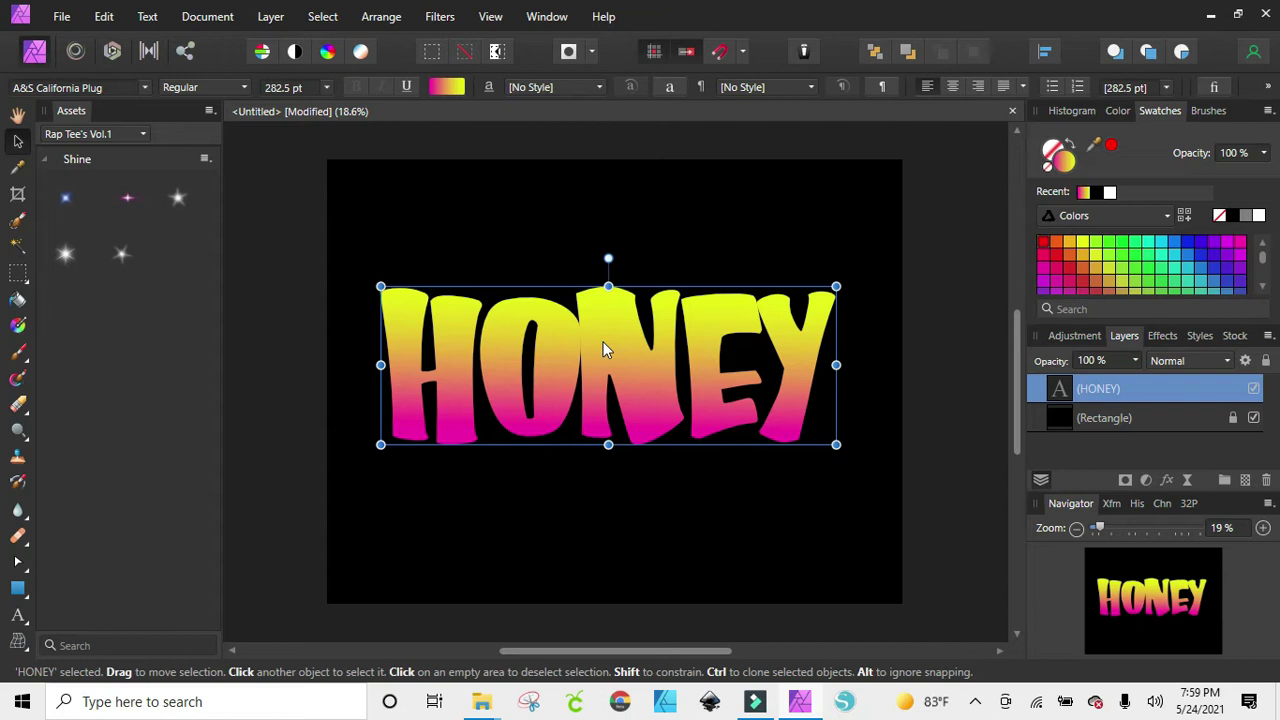
pyautogui.hotkey('ctrl', 'j')
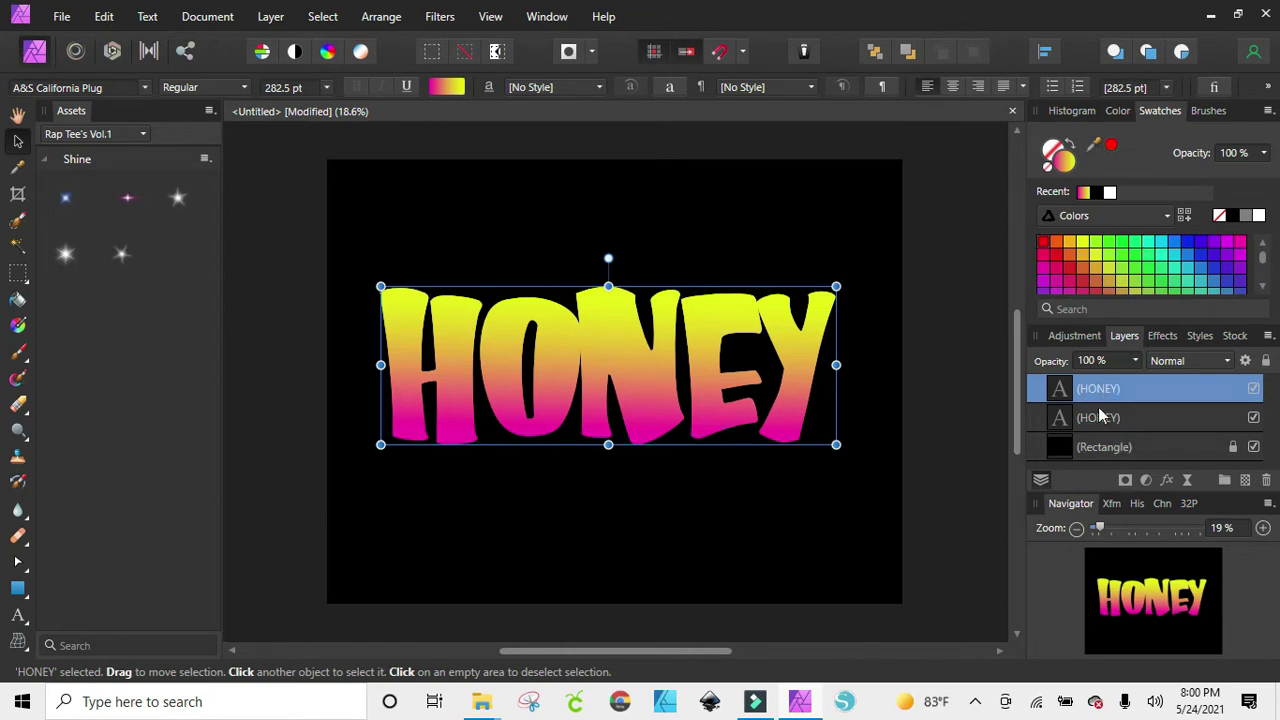
pyautogui.moveTo(666, 356)
pyautogui.mouseDown()
pyautogui.moveTo(665, 306)
pyautogui.moveTo(659, 368)
pyautogui.mouseUp()
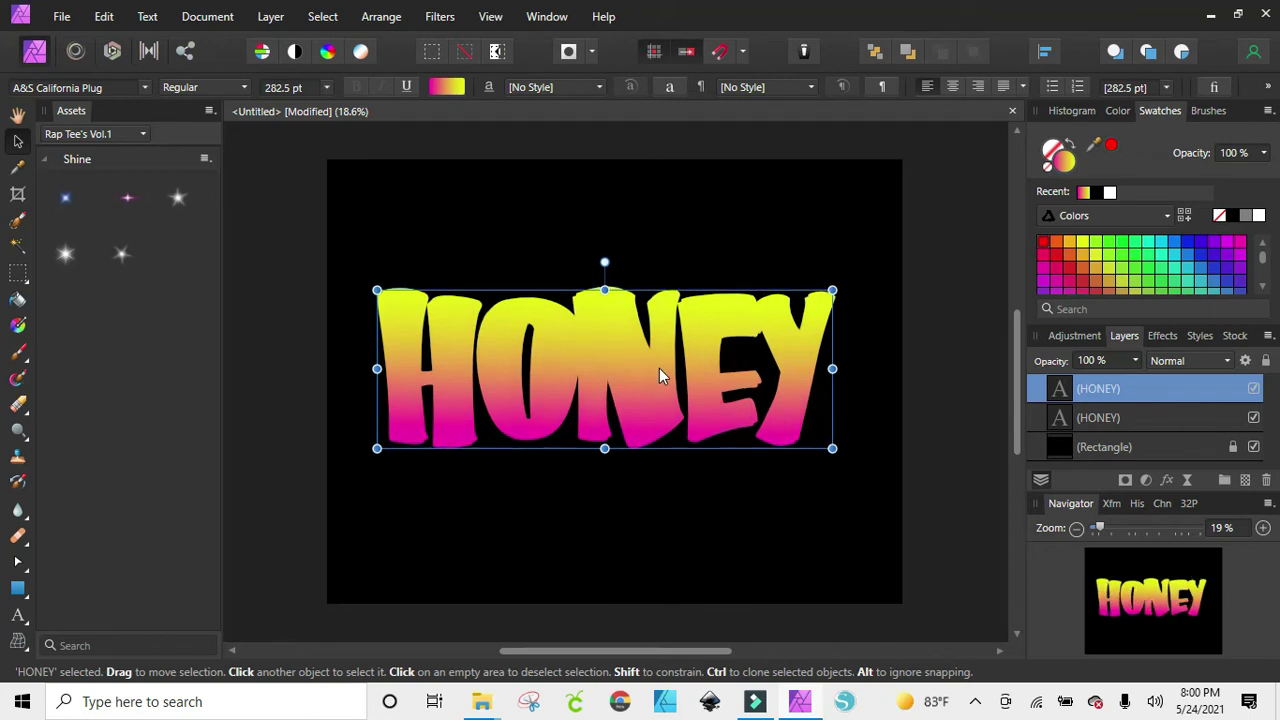
# Step: Separate the two HONEY texts vertically by moving the original up and the front copy down
pyautogui.click(1095, 418)
pyautogui.moveTo(659, 376); pyautogui.dragTo(660, 337)
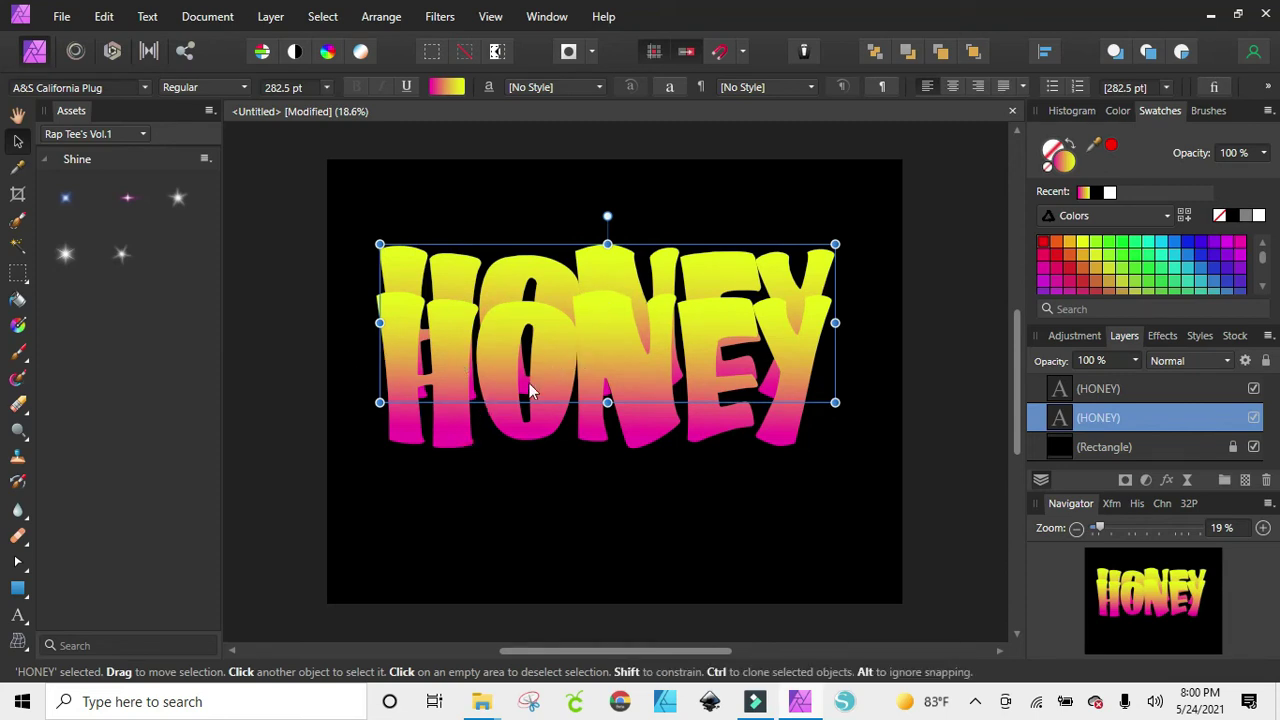
pyautogui.click(602, 368)
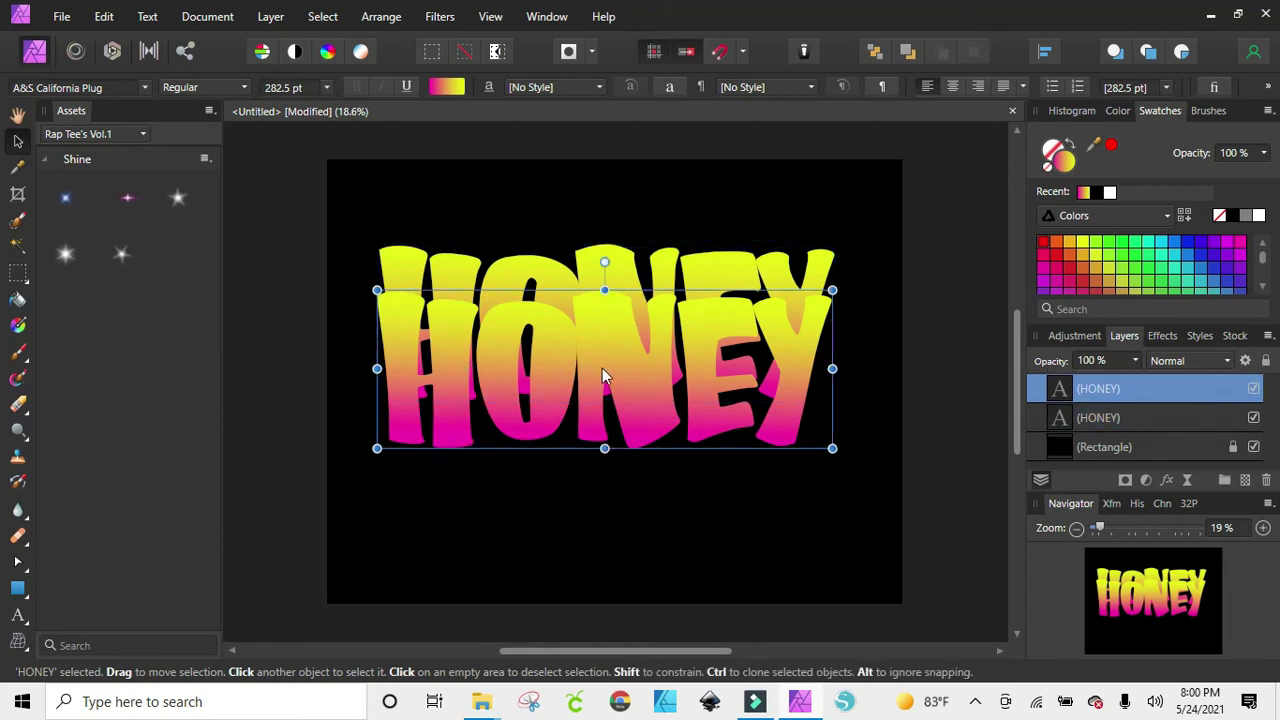
pyautogui.moveTo(609, 358); pyautogui.dragTo(611, 407)
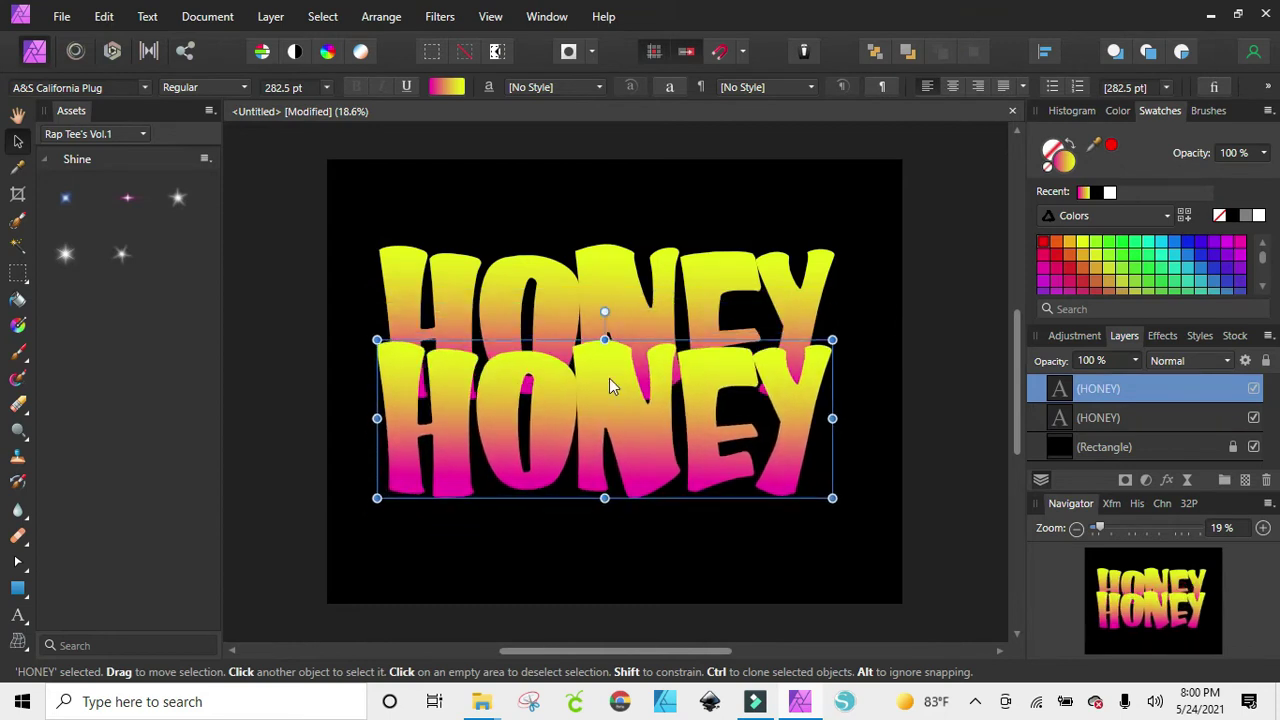
# Step: Fill the upper, rear HONEY text with a solid crimson pink and move the gradient copy slightly up
pyautogui.click(616, 302)
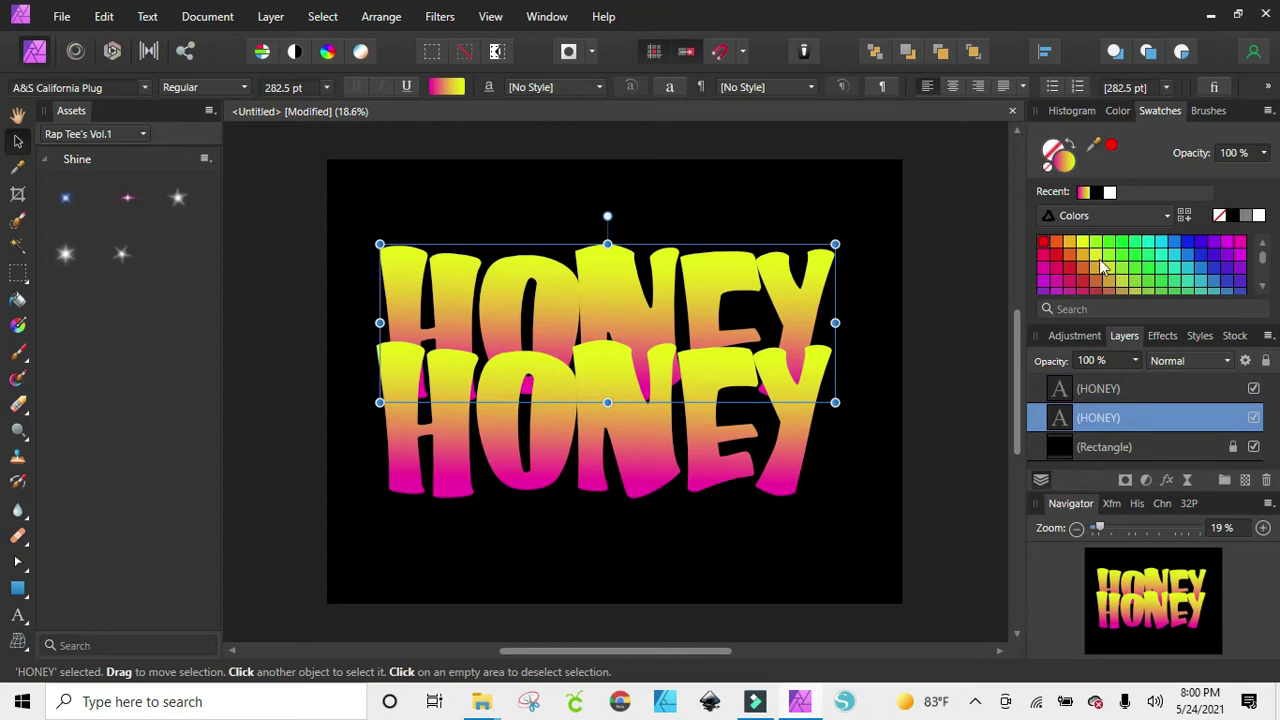
pyautogui.click(1045, 263)
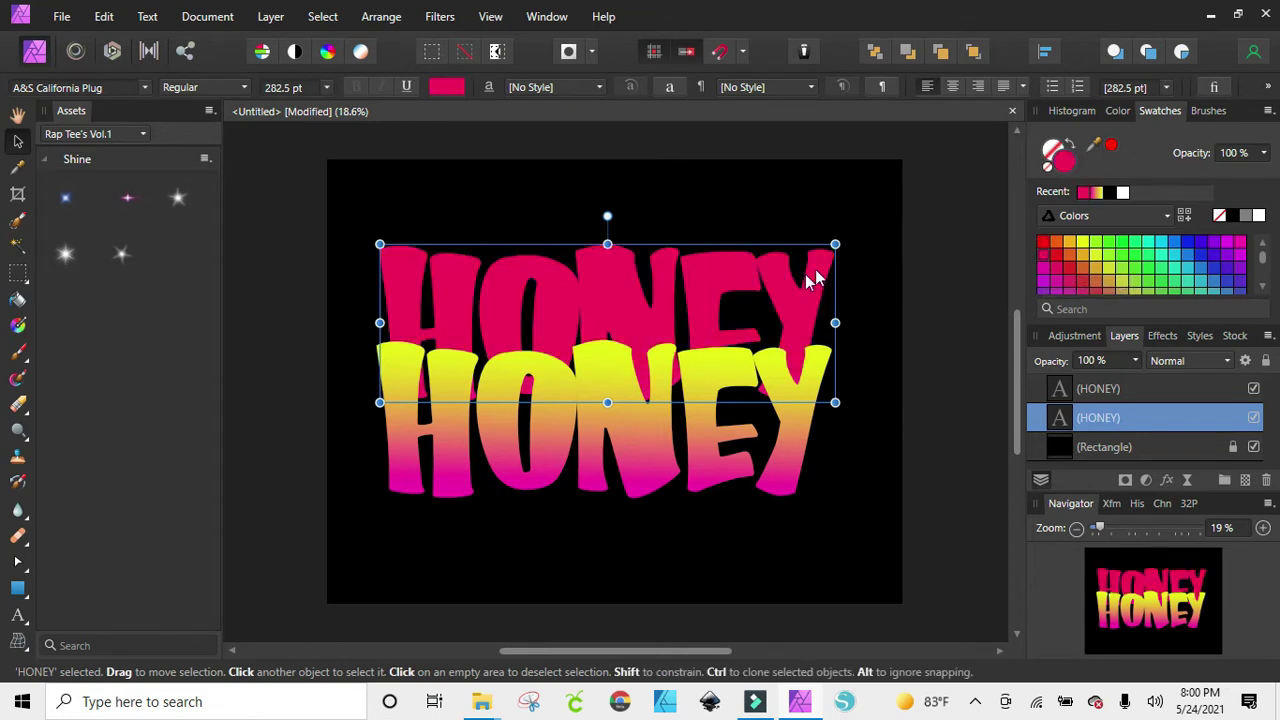
pyautogui.moveTo(614, 429)
pyautogui.mouseDown()
pyautogui.moveTo(624, 338)
pyautogui.moveTo(622, 412)
pyautogui.mouseUp()
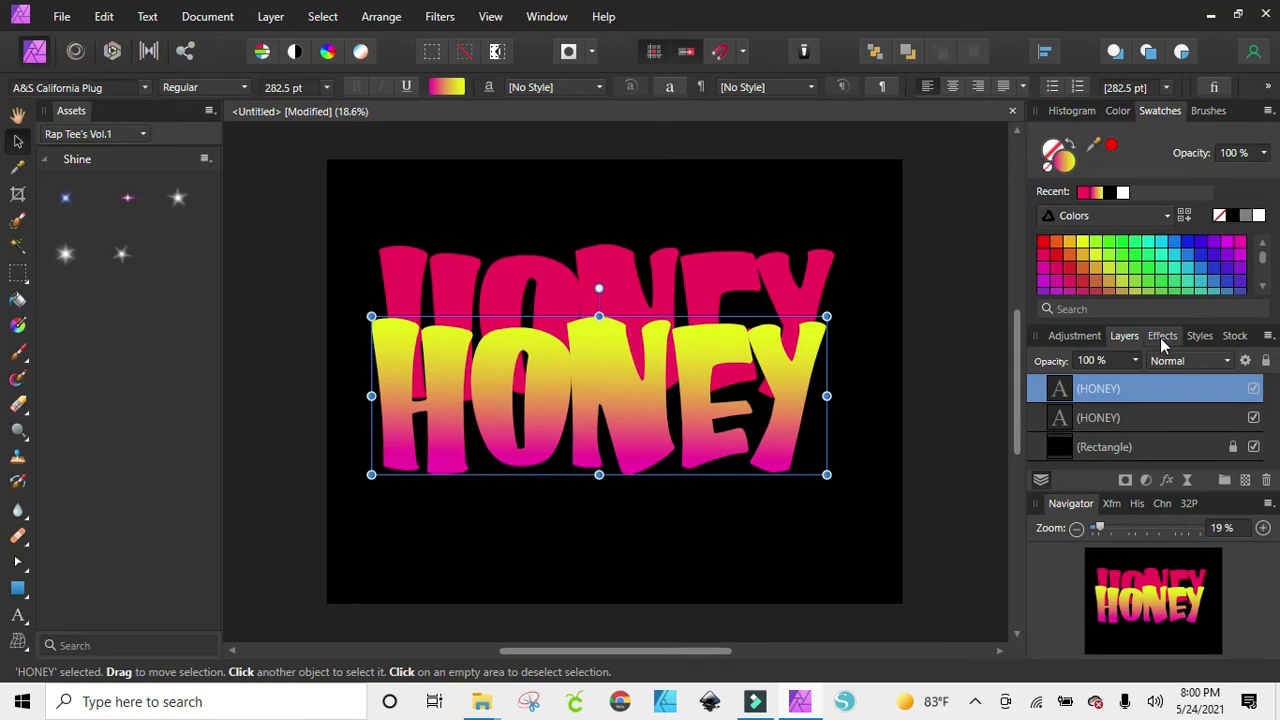
# Step: Apply a Gaussian Blur to the pink HONEY text and place the gradient HONEY over it as a glow
pyautogui.click(606, 280)
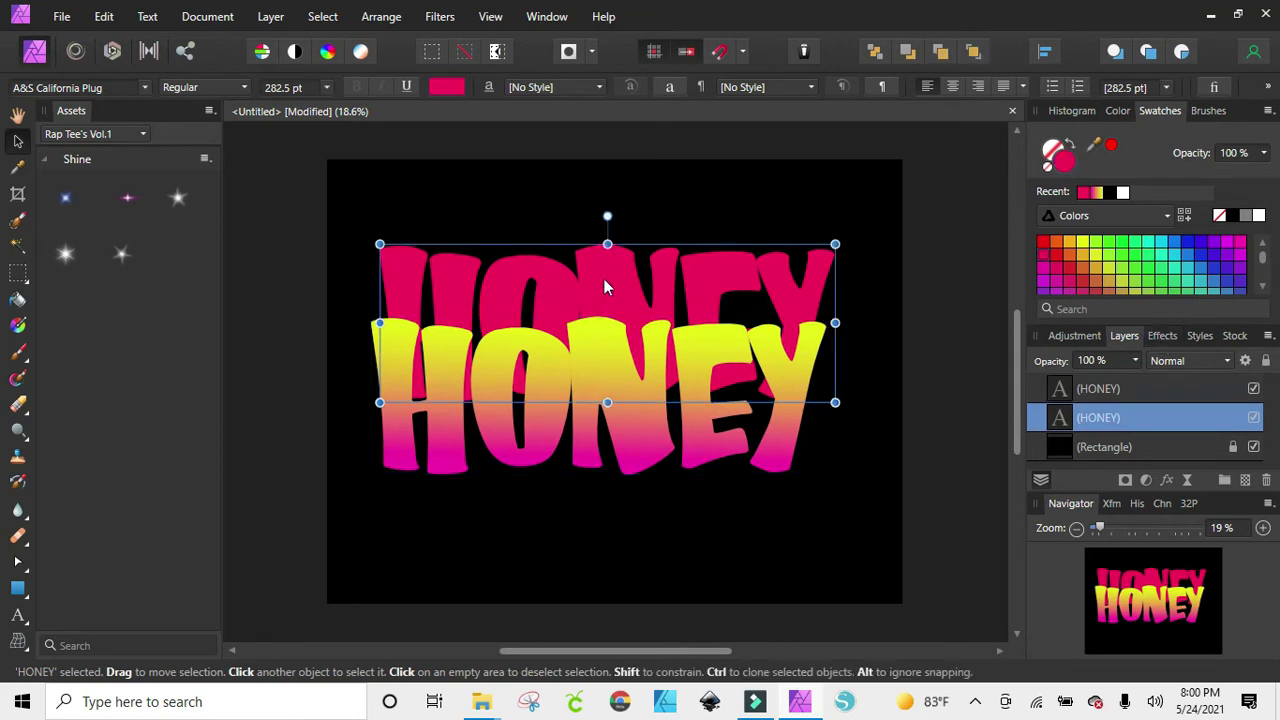
pyautogui.click(1164, 337)
pyautogui.click(1056, 395)
pyautogui.moveTo(1091, 437); pyautogui.dragTo(1146, 445)
pyautogui.moveTo(706, 425); pyautogui.dragTo(715, 349)
pyautogui.click(672, 486)
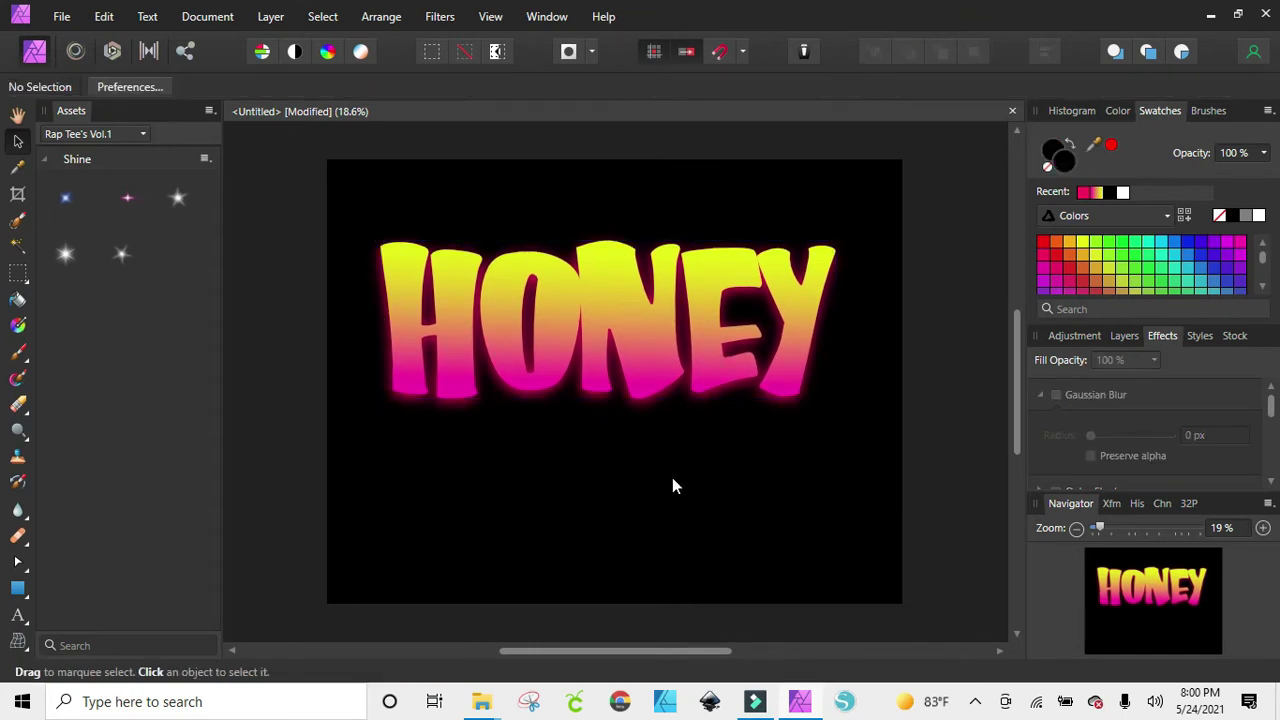
# Step: Move the gradient HONEY down off the pink text and set the pink text's Gaussian Blur radius to 39.3 px
pyautogui.moveTo(665, 368); pyautogui.dragTo(661, 455)
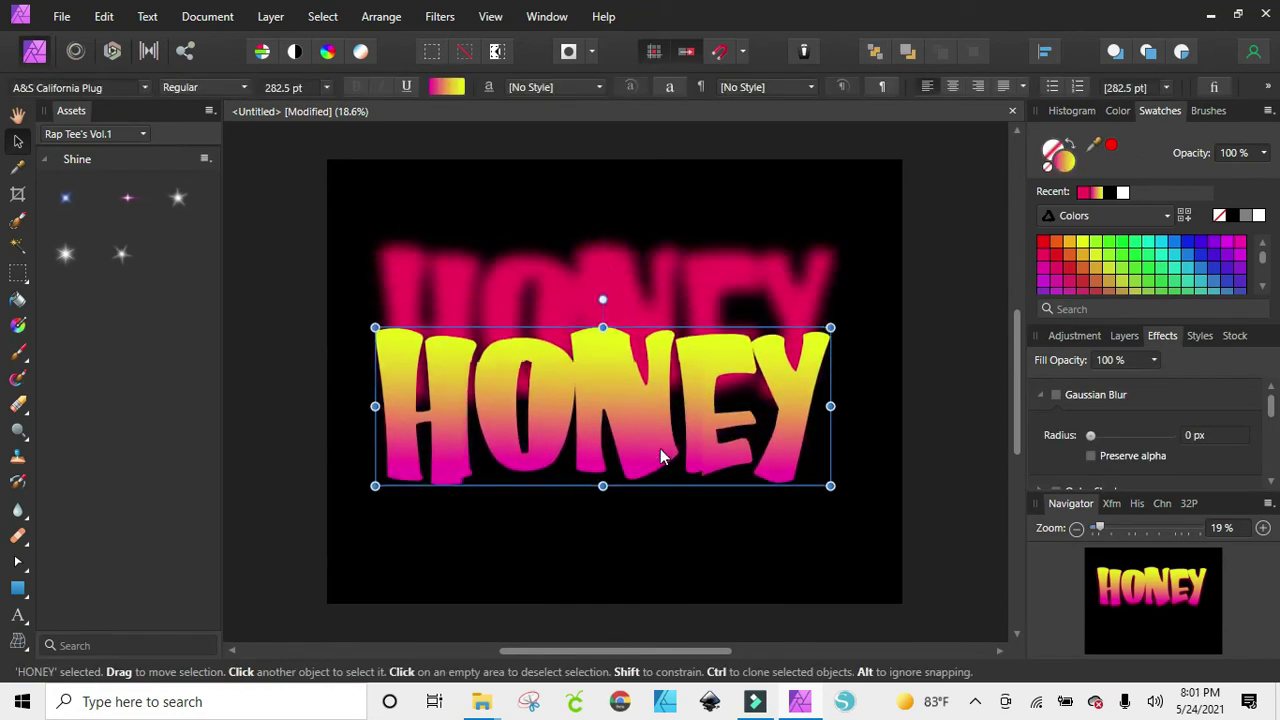
pyautogui.click(708, 283)
pyautogui.moveTo(1143, 436); pyautogui.dragTo(1151, 440)
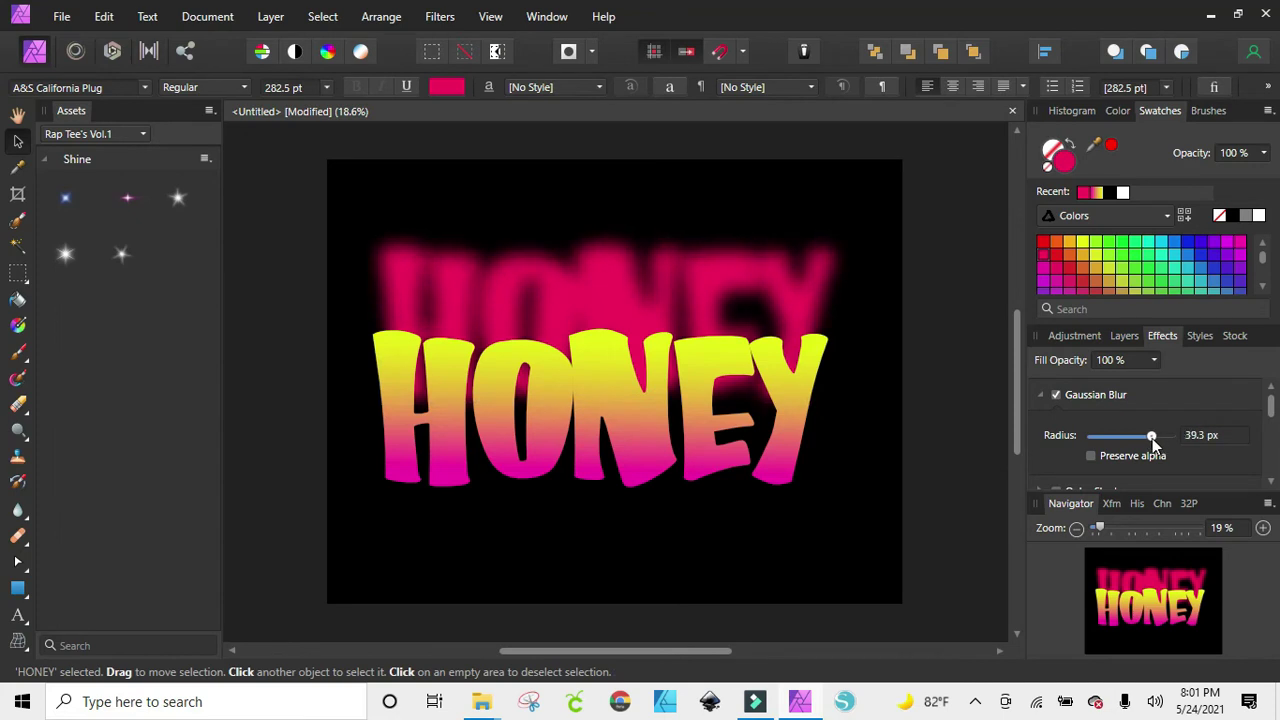
pyautogui.moveTo(646, 438)
pyautogui.mouseDown()
pyautogui.moveTo(649, 349)
pyautogui.moveTo(651, 460)
pyautogui.mouseUp()
# Step: Enable an Outer Glow on the blurred pink HONEY text and set the glow colour to crimson pink
pyautogui.click(667, 321)
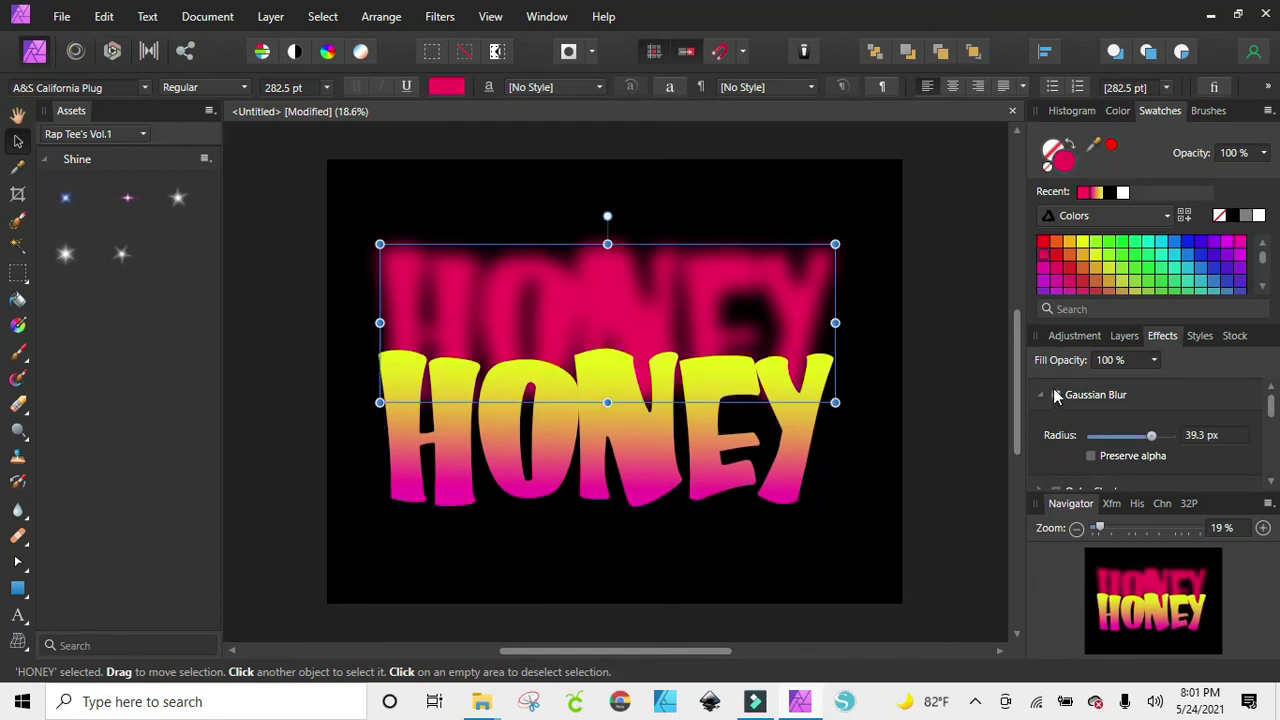
pyautogui.click(1040, 395)
pyautogui.scroll(-2, 1092, 450)
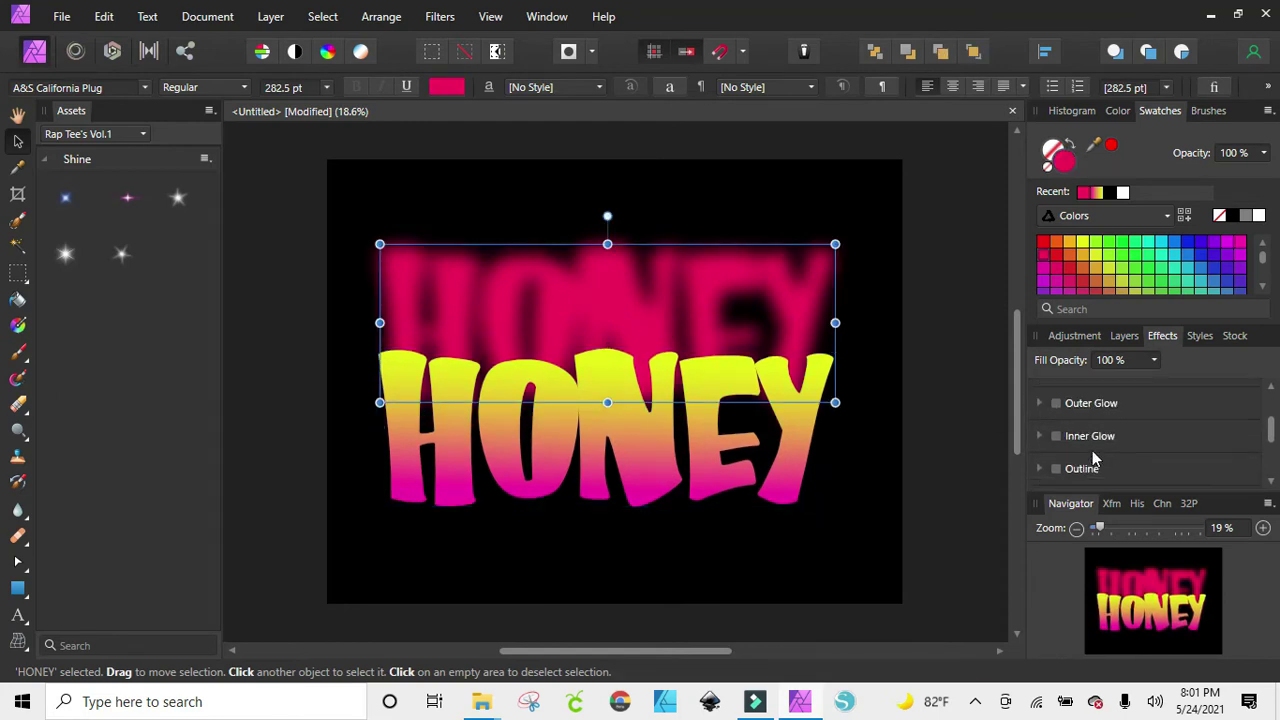
pyautogui.click(1055, 403)
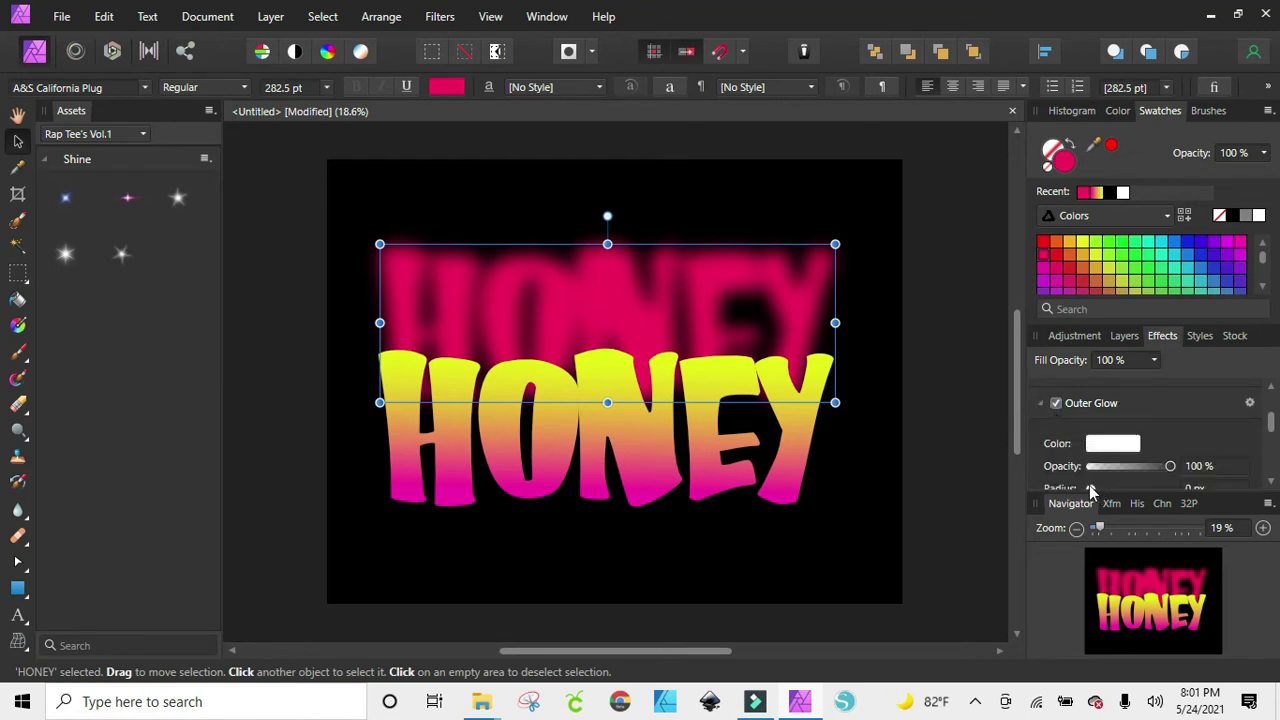
pyautogui.scroll(-1, 1096, 469)
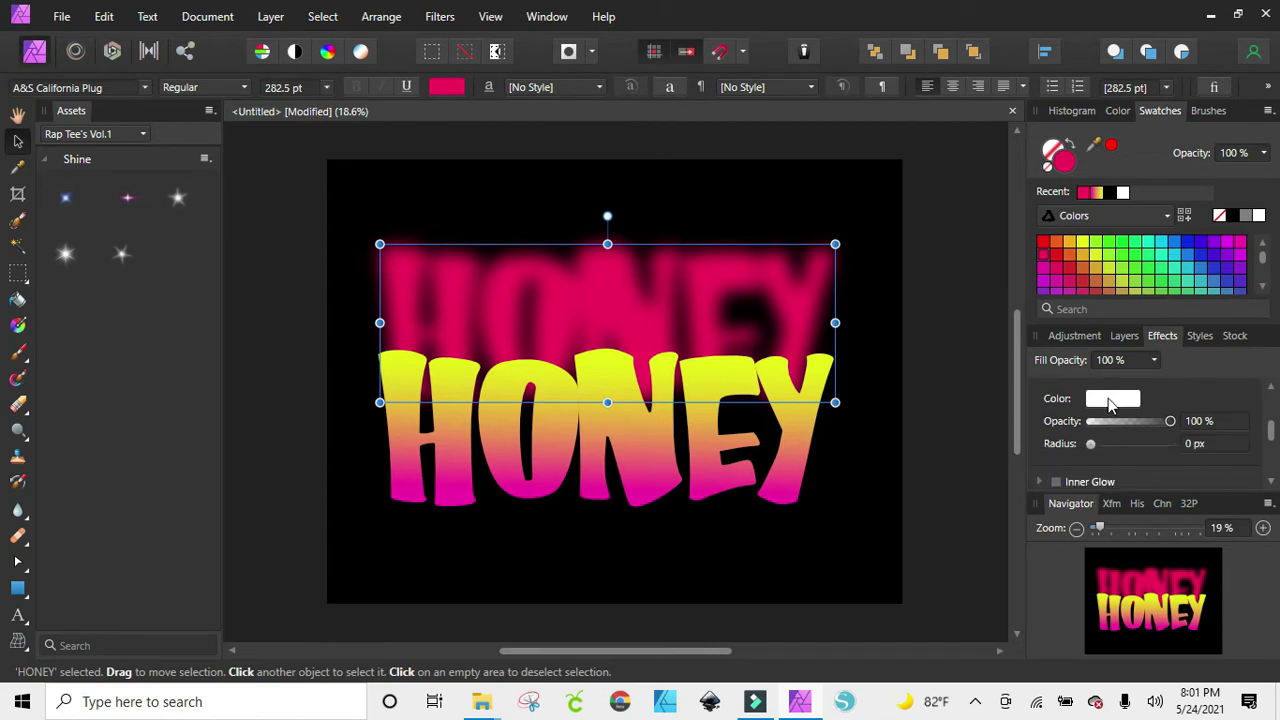
pyautogui.moveTo(1096, 443)
pyautogui.mouseDown()
pyautogui.moveTo(1115, 446)
pyautogui.moveTo(1090, 450)
pyautogui.mouseUp()
pyautogui.click(1124, 400)
pyautogui.click(1047, 461)
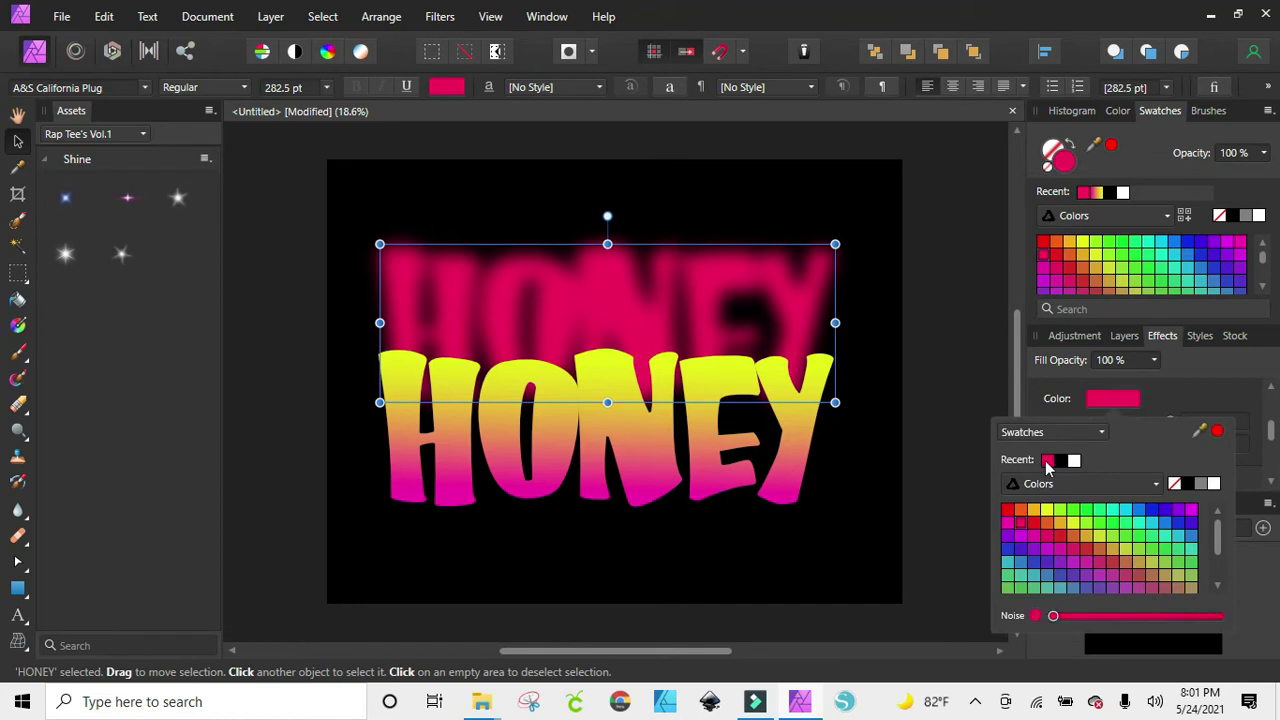
pyautogui.moveTo(1091, 447); pyautogui.dragTo(1093, 452)
# Step: Preview the gradient HONEY over the blurred pink text and move it back down off it
pyautogui.moveTo(643, 463); pyautogui.dragTo(645, 350)
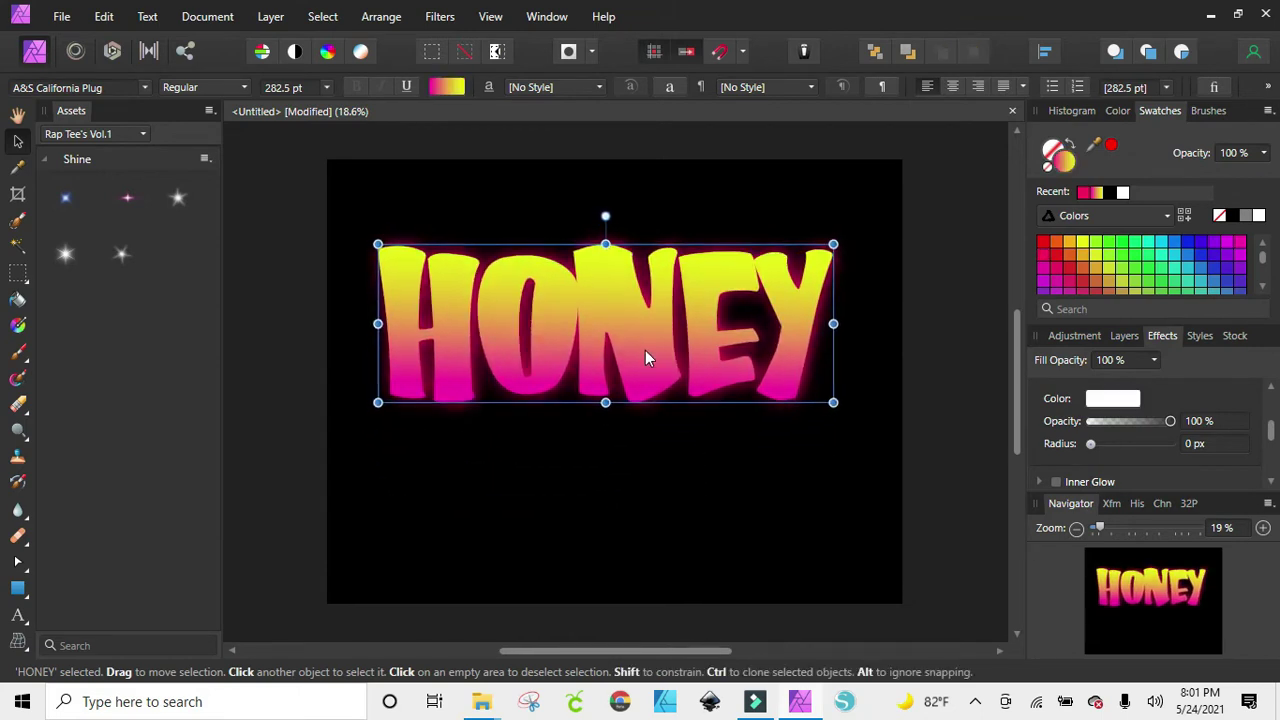
pyautogui.moveTo(640, 350); pyautogui.dragTo(640, 442)
pyautogui.rightClick(610, 293)
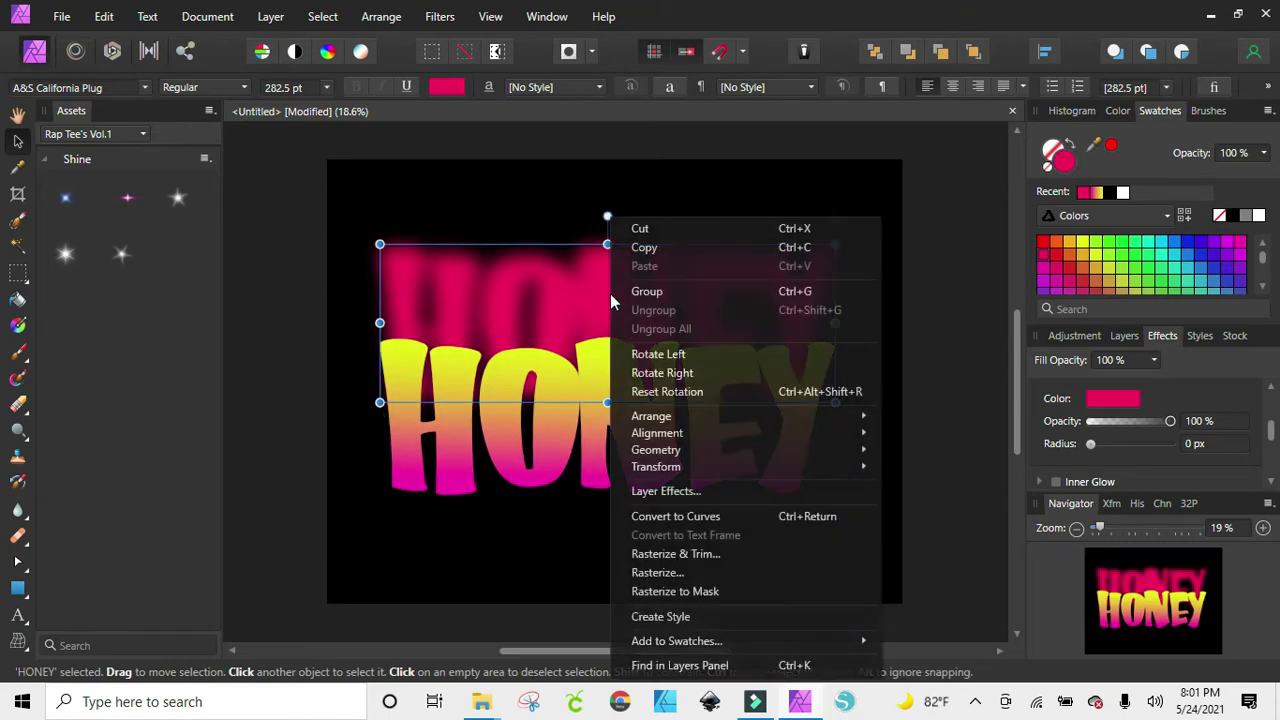
pyautogui.click(603, 186)
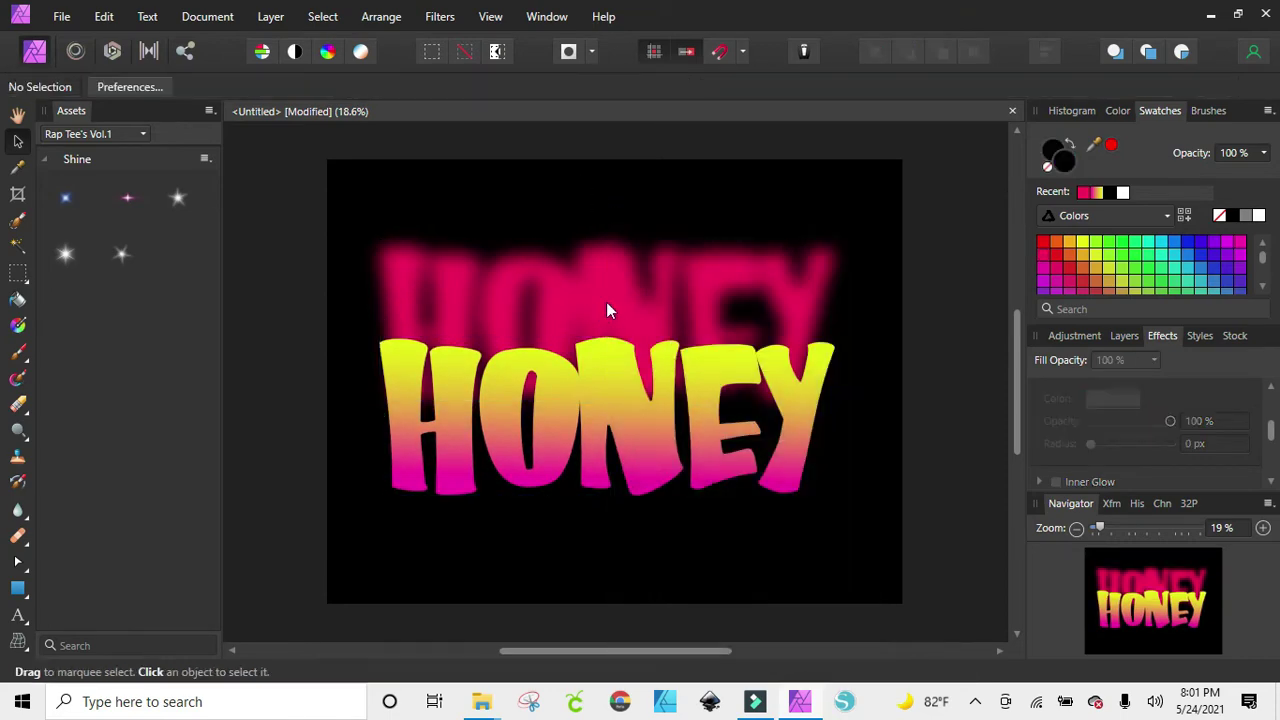
# Step: Move the blurred pink HONEY text slightly up and duplicate it
pyautogui.click(606, 302)
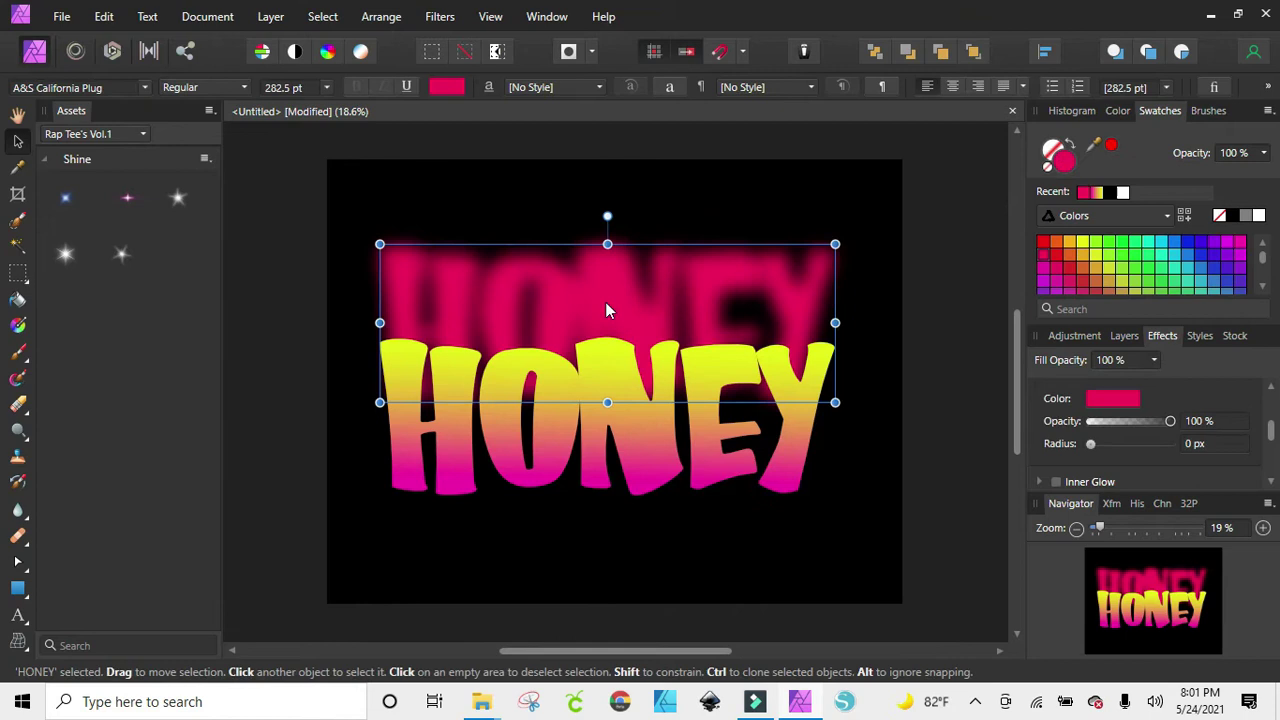
pyautogui.click(1126, 337)
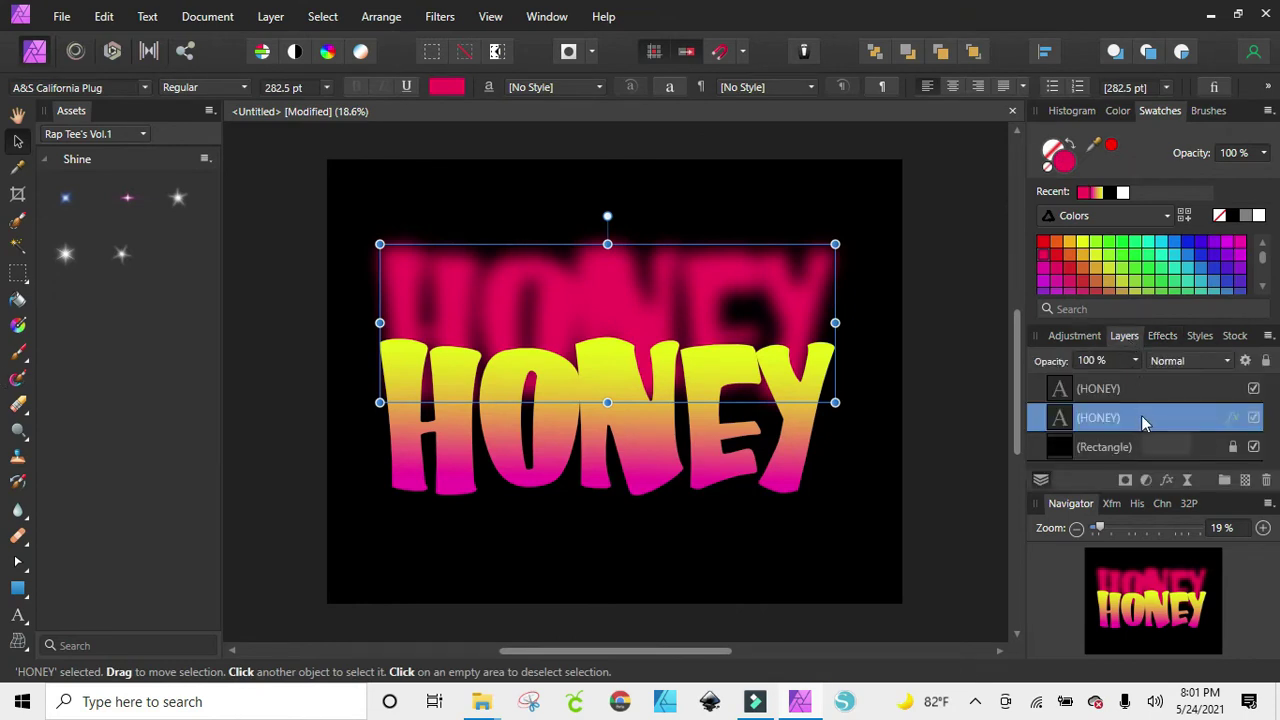
pyautogui.press('s')
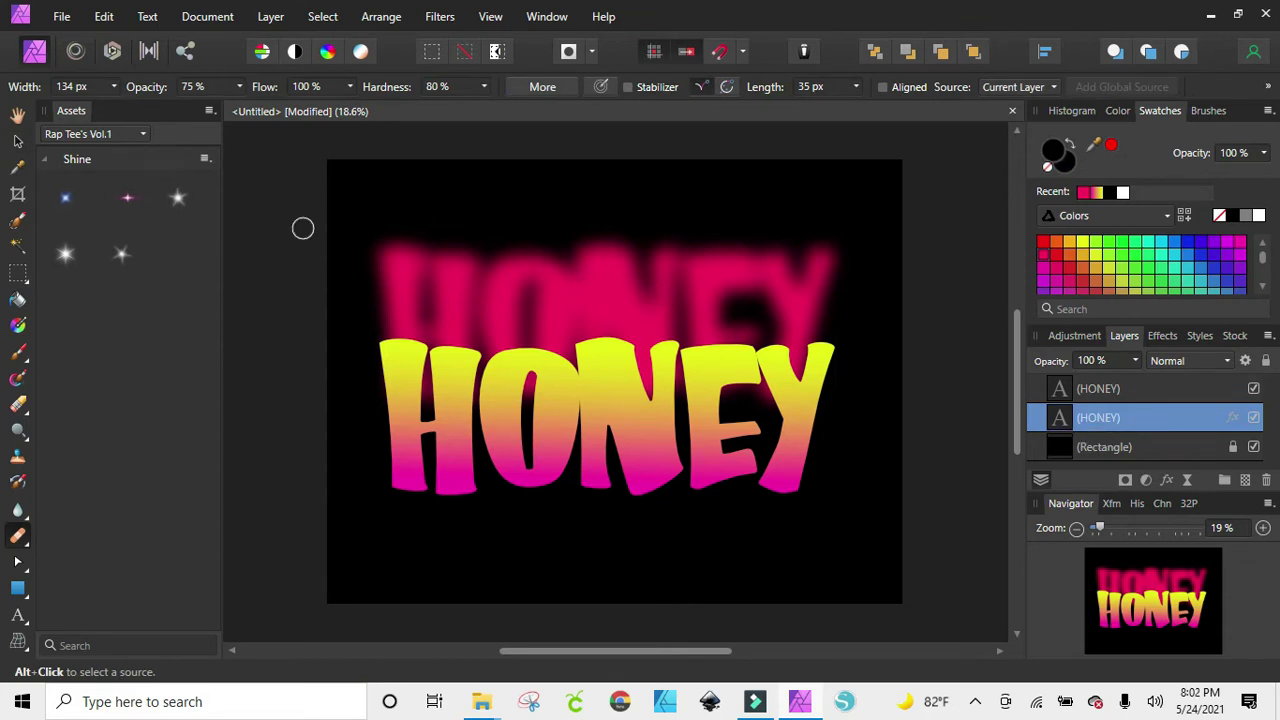
pyautogui.click(17, 141)
pyautogui.moveTo(578, 300)
pyautogui.mouseDown()
pyautogui.moveTo(586, 335)
pyautogui.moveTo(585, 292)
pyautogui.mouseUp()
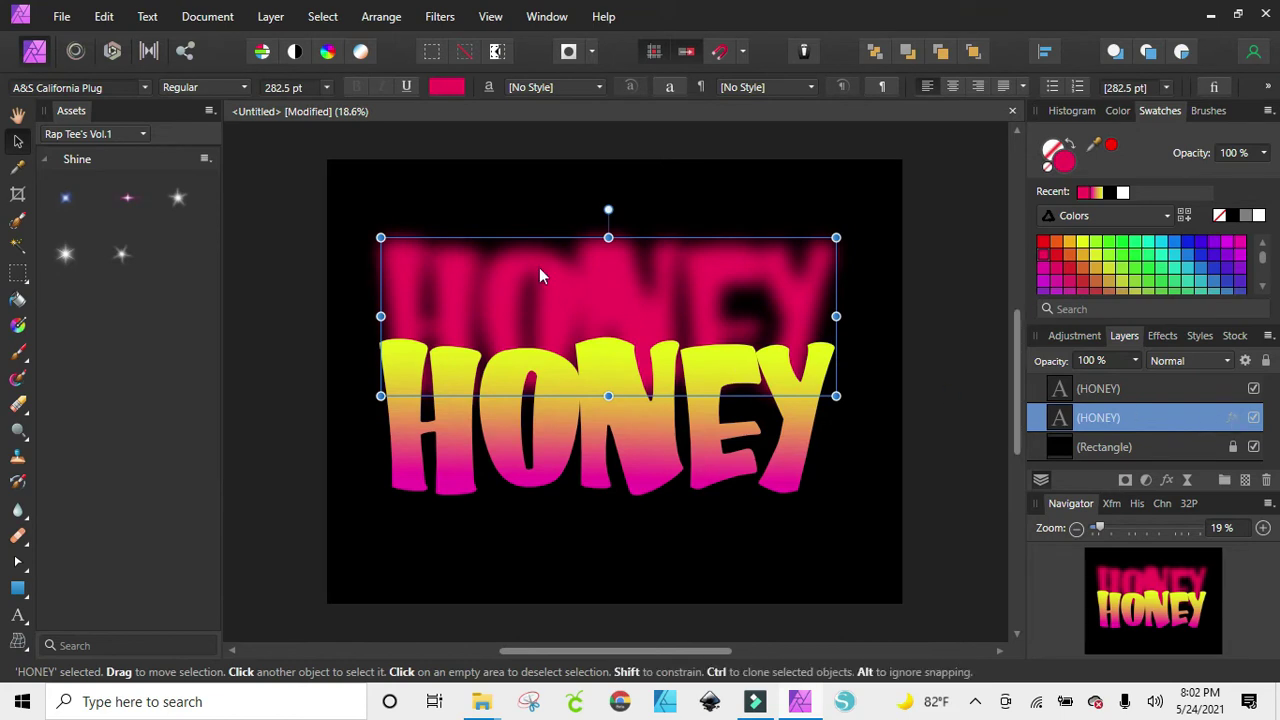
pyautogui.hotkey('ctrl', 'j')
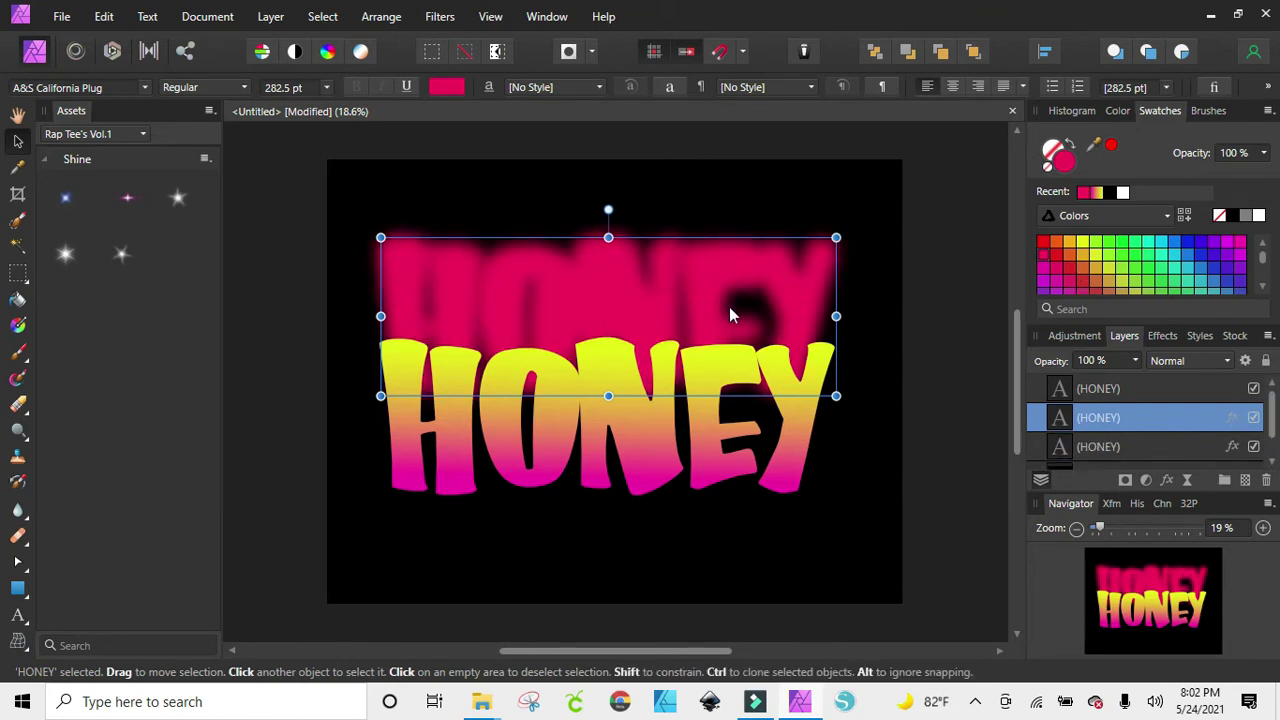
# Step: Fill the rearmost blurred HONEY copy with white
pyautogui.click(1173, 388)
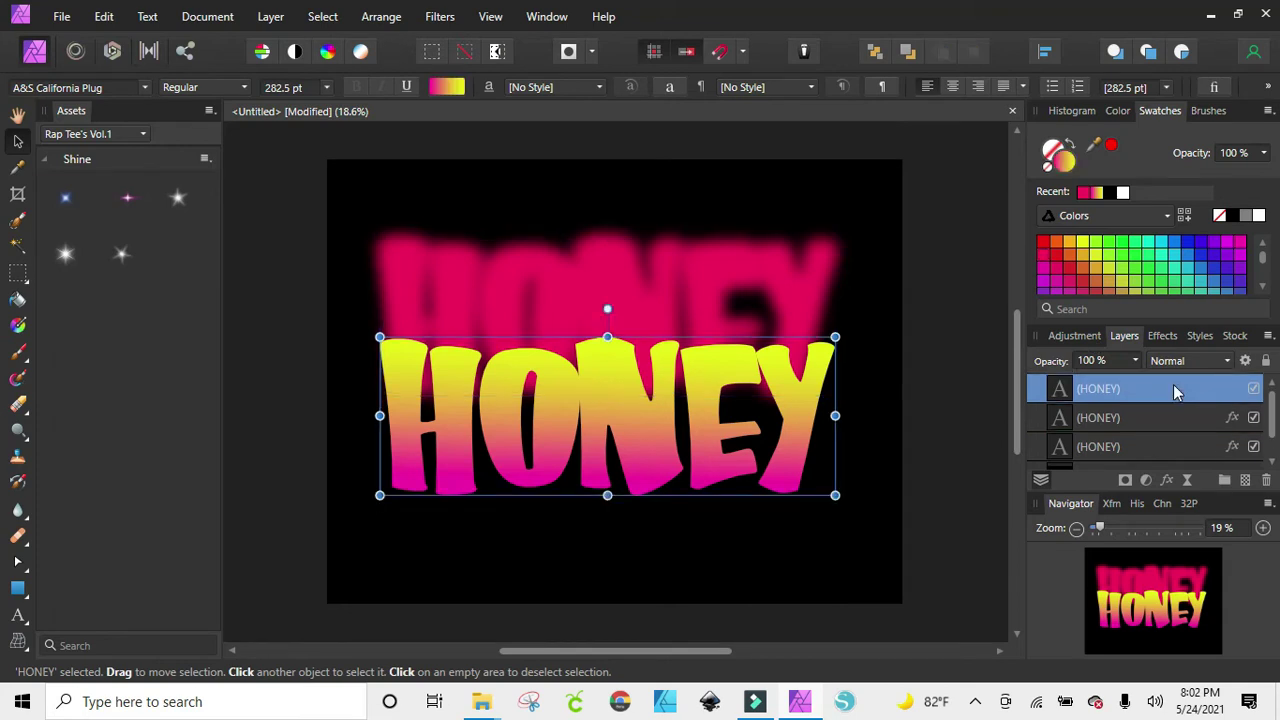
pyautogui.click(1143, 446)
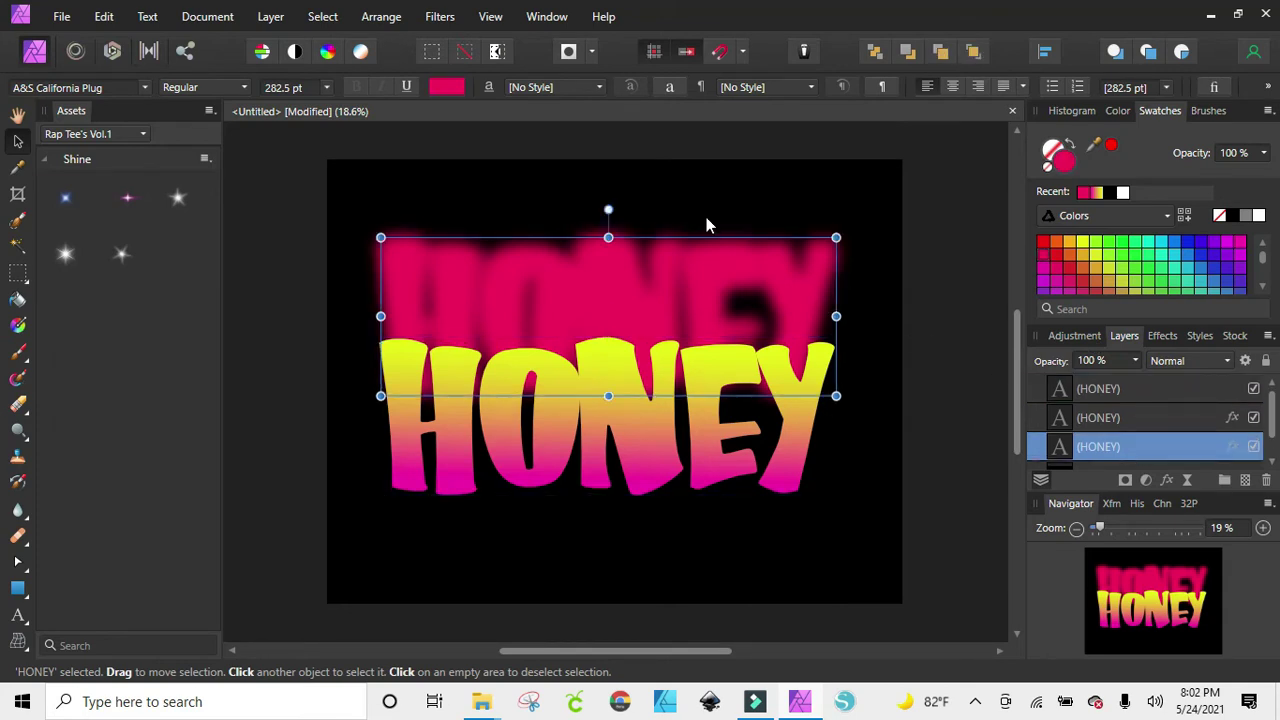
pyautogui.click(1258, 215)
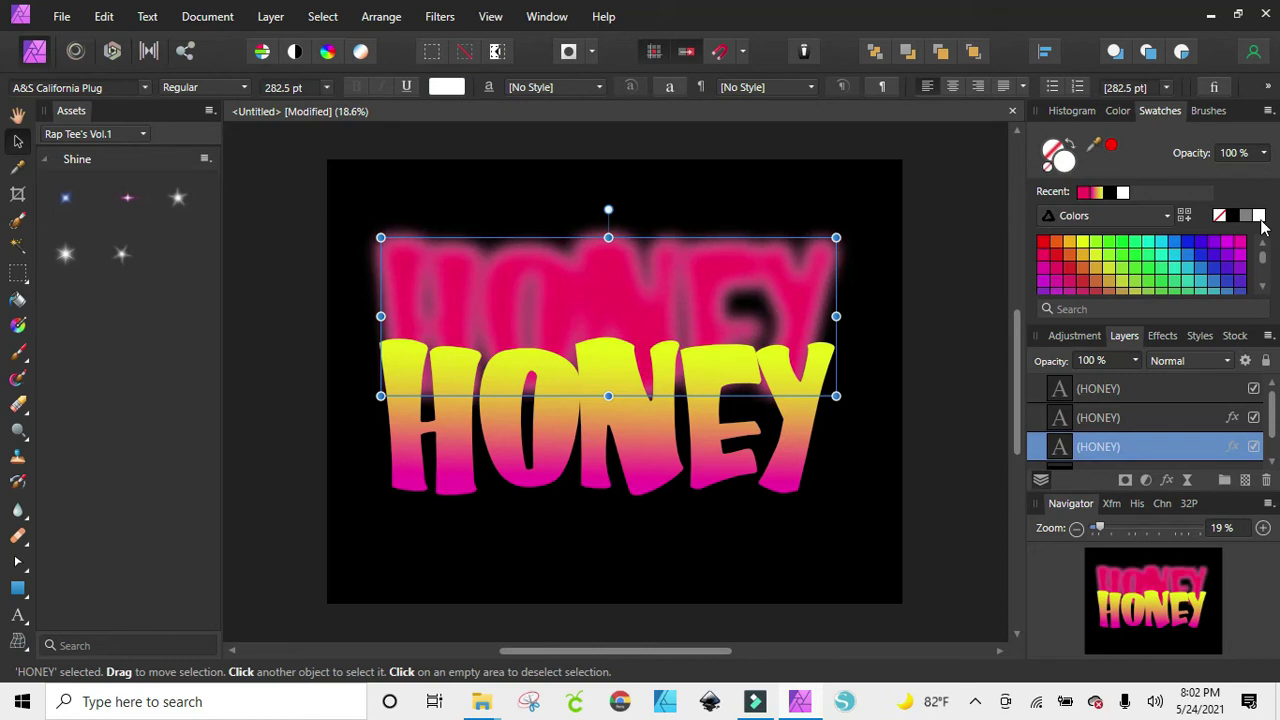
pyautogui.click(697, 212)
# Step: Align the gradient HONEY over the blurred pink and white copies as a preview and move it down off them again
pyautogui.moveTo(633, 452); pyautogui.dragTo(639, 356)
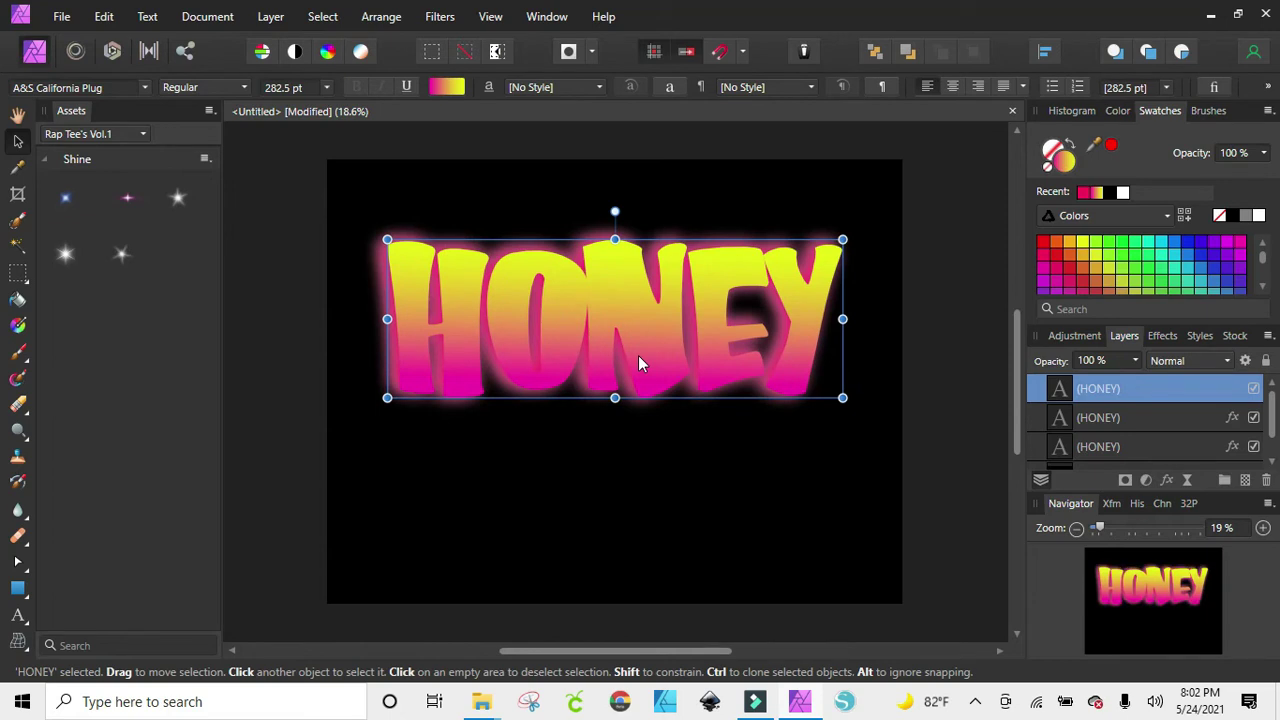
pyautogui.moveTo(640, 363); pyautogui.dragTo(634, 363)
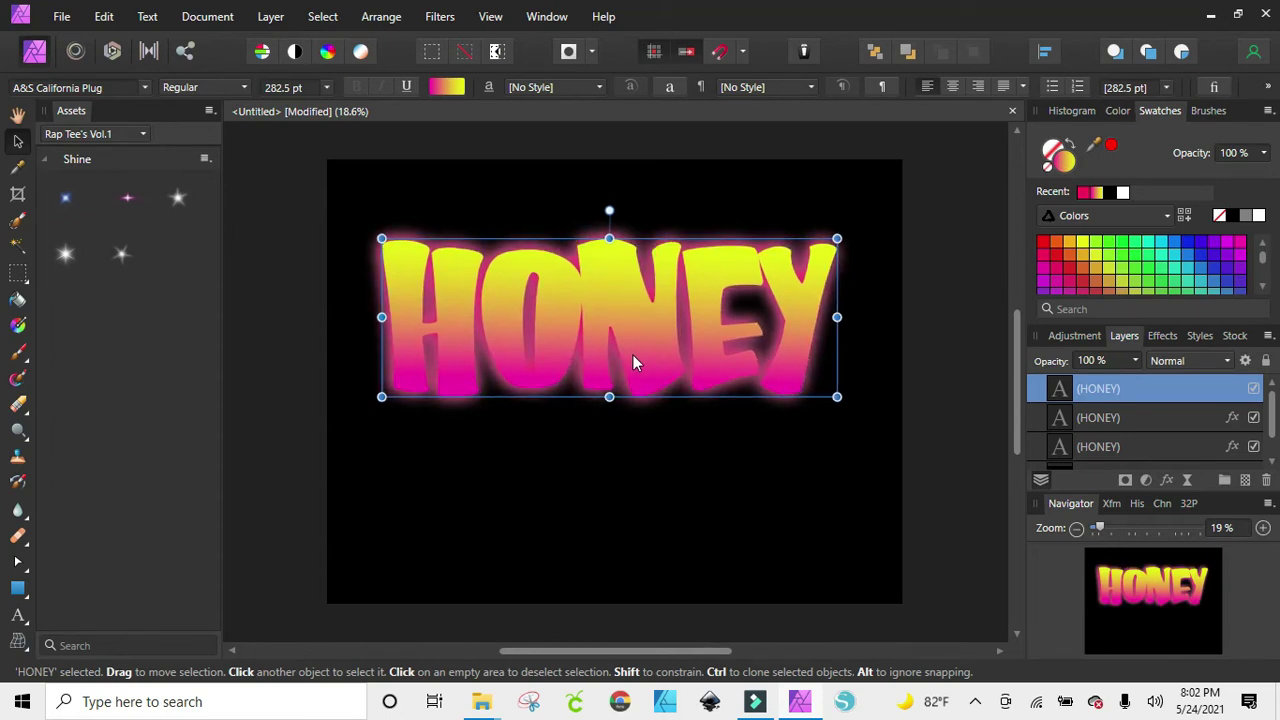
pyautogui.click(696, 496)
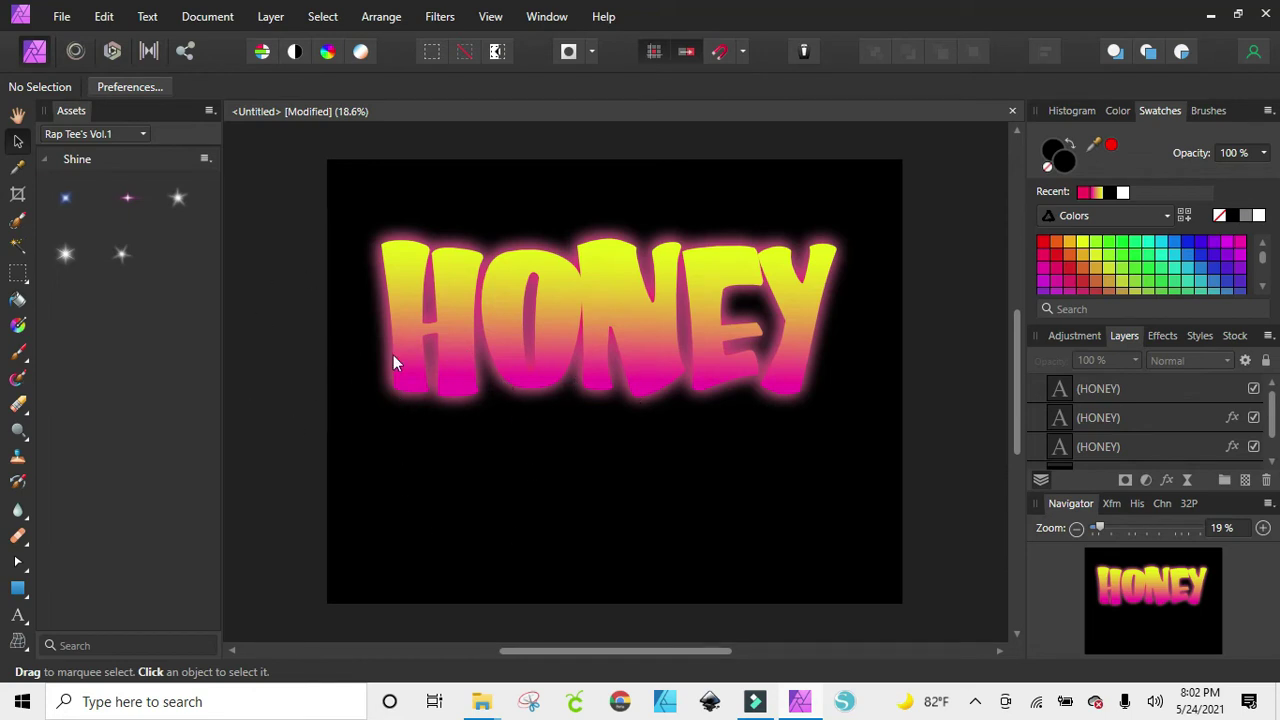
pyautogui.moveTo(626, 298); pyautogui.dragTo(631, 445)
# Step: Reduce the Gaussian Blur radius of the pink HONEY text to 12.4 px
pyautogui.click(621, 297)
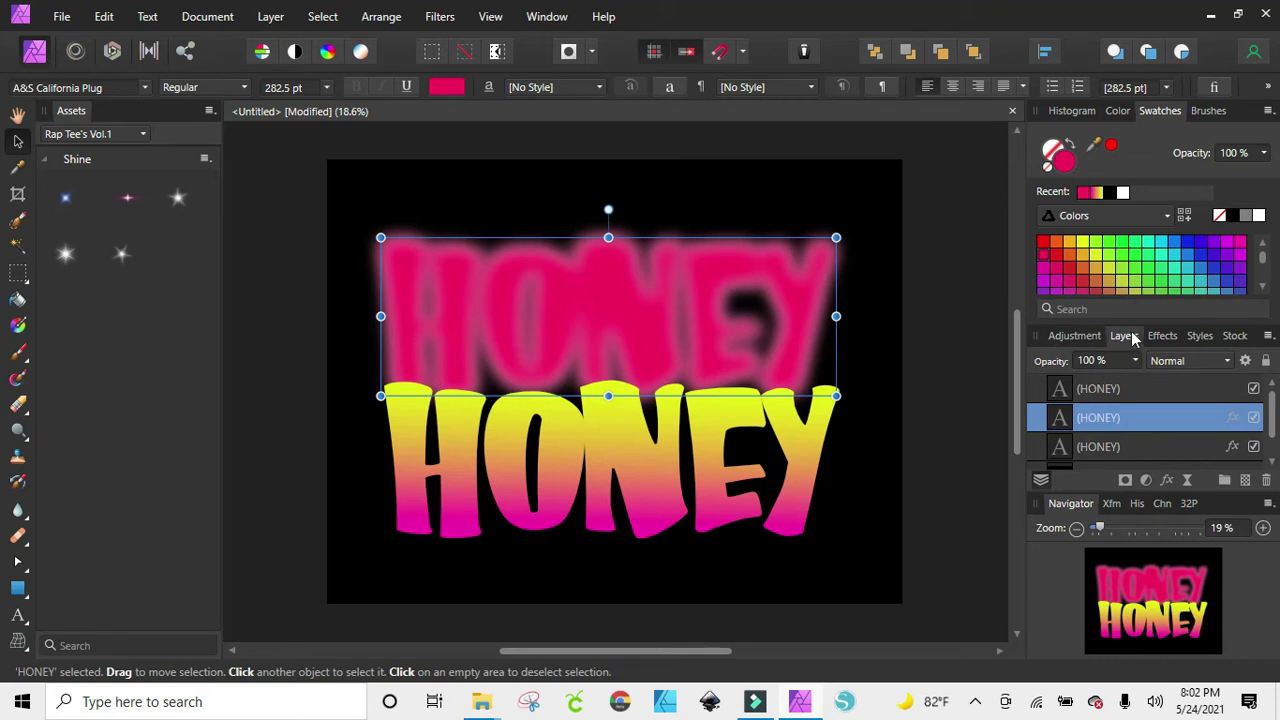
pyautogui.click(1162, 338)
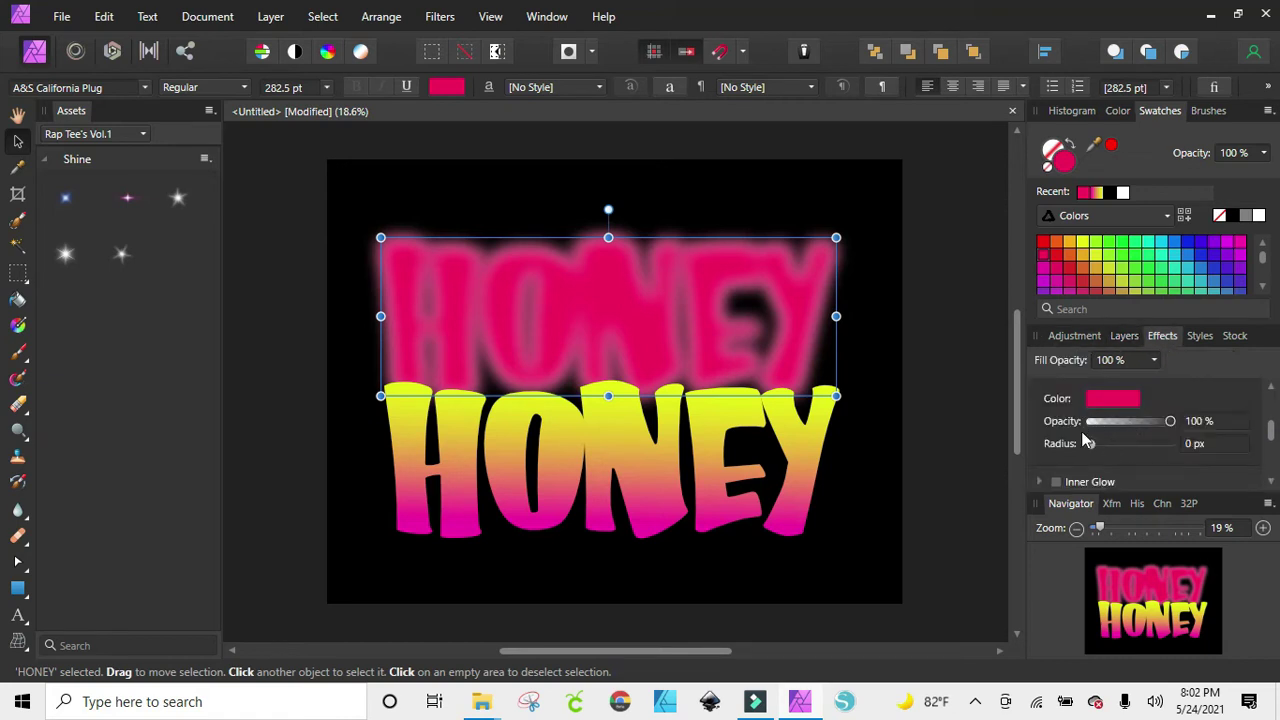
pyautogui.scroll(1, 1050, 414)
pyautogui.click(1041, 406)
pyautogui.scroll(3, 1046, 410)
pyautogui.click(1040, 396)
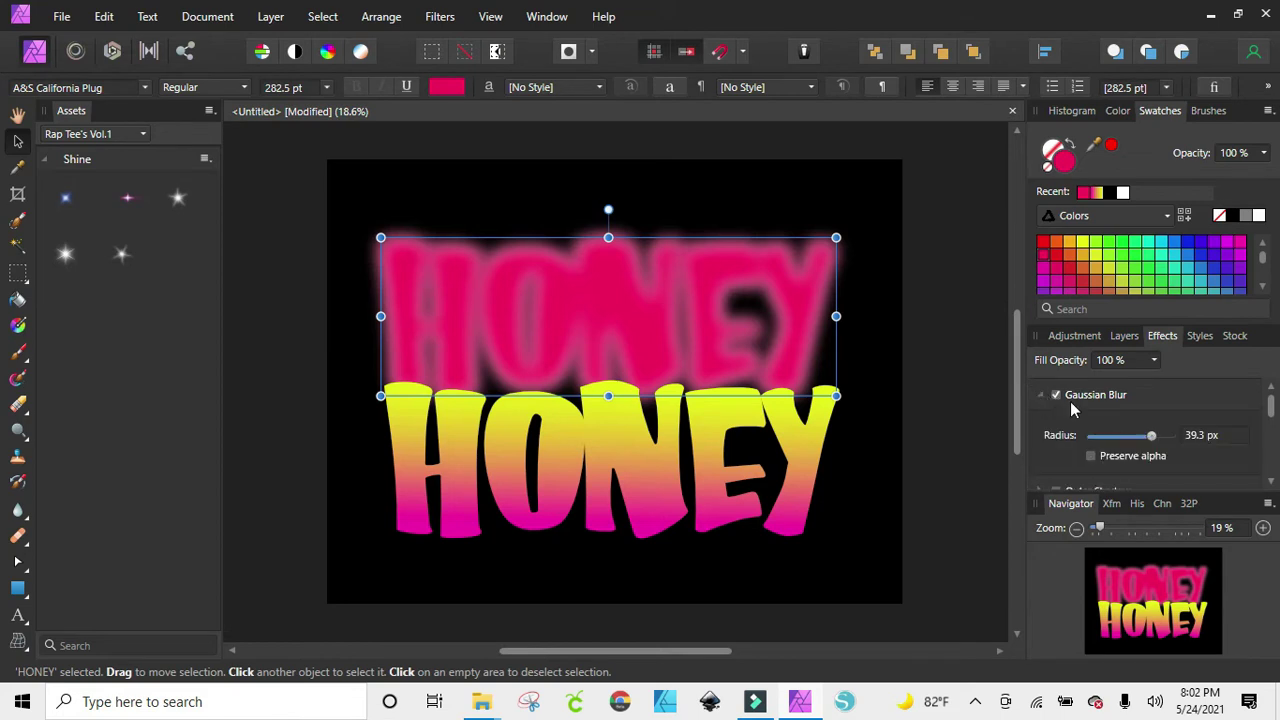
pyautogui.moveTo(1153, 439); pyautogui.dragTo(1125, 452)
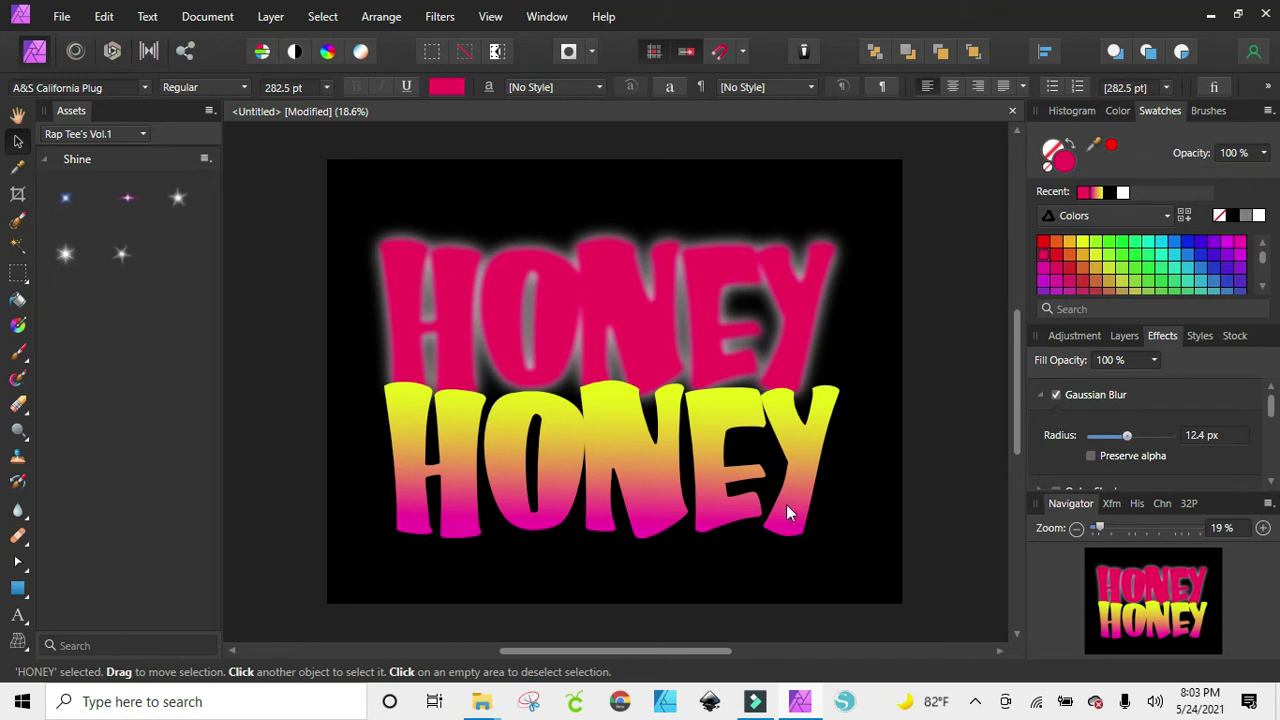
# Step: Place the gradient HONEY over the pink and white copies, offset slightly so a pink edge shows behind the letters
pyautogui.moveTo(654, 488); pyautogui.dragTo(655, 346)
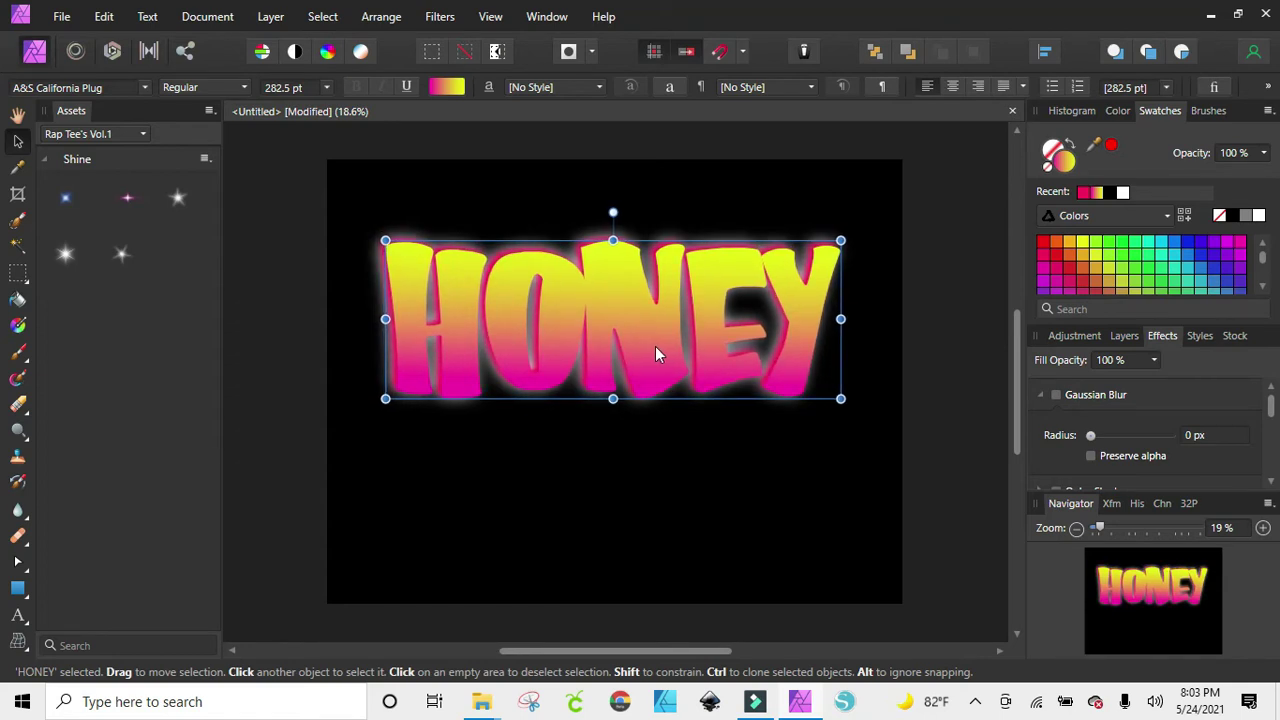
pyautogui.moveTo(655, 351); pyautogui.dragTo(655, 351)
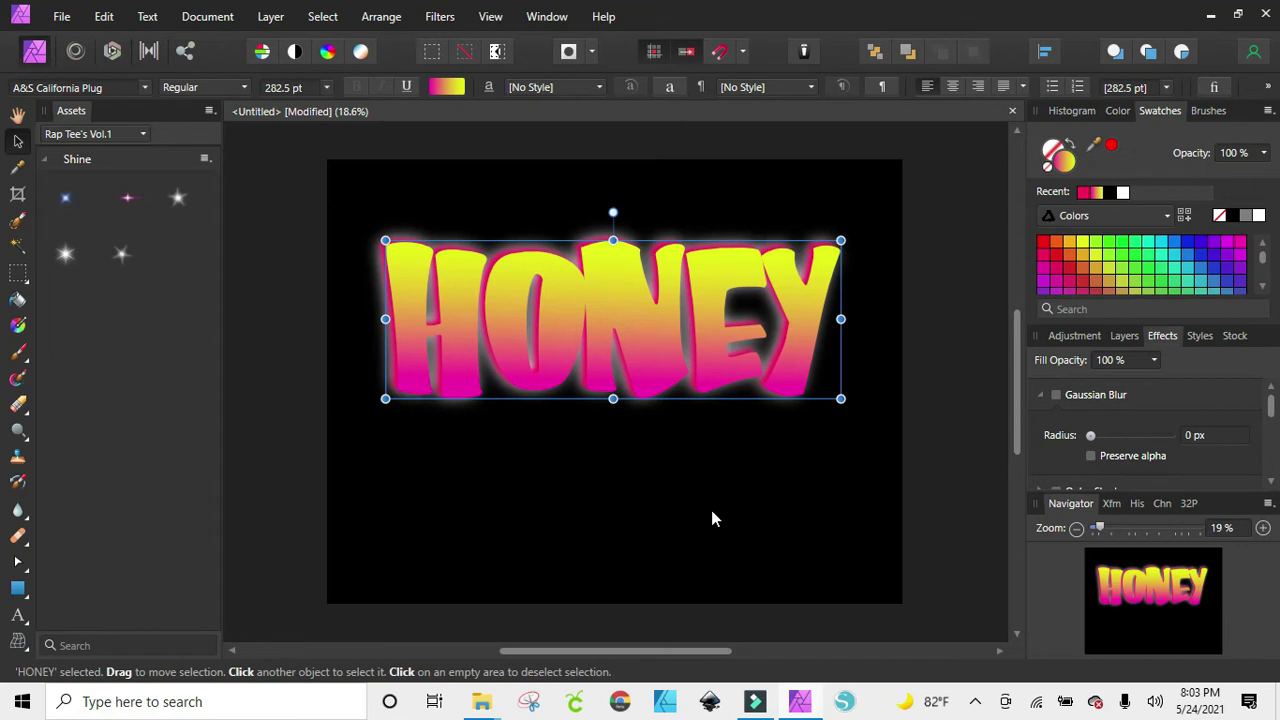
pyautogui.click(709, 514)
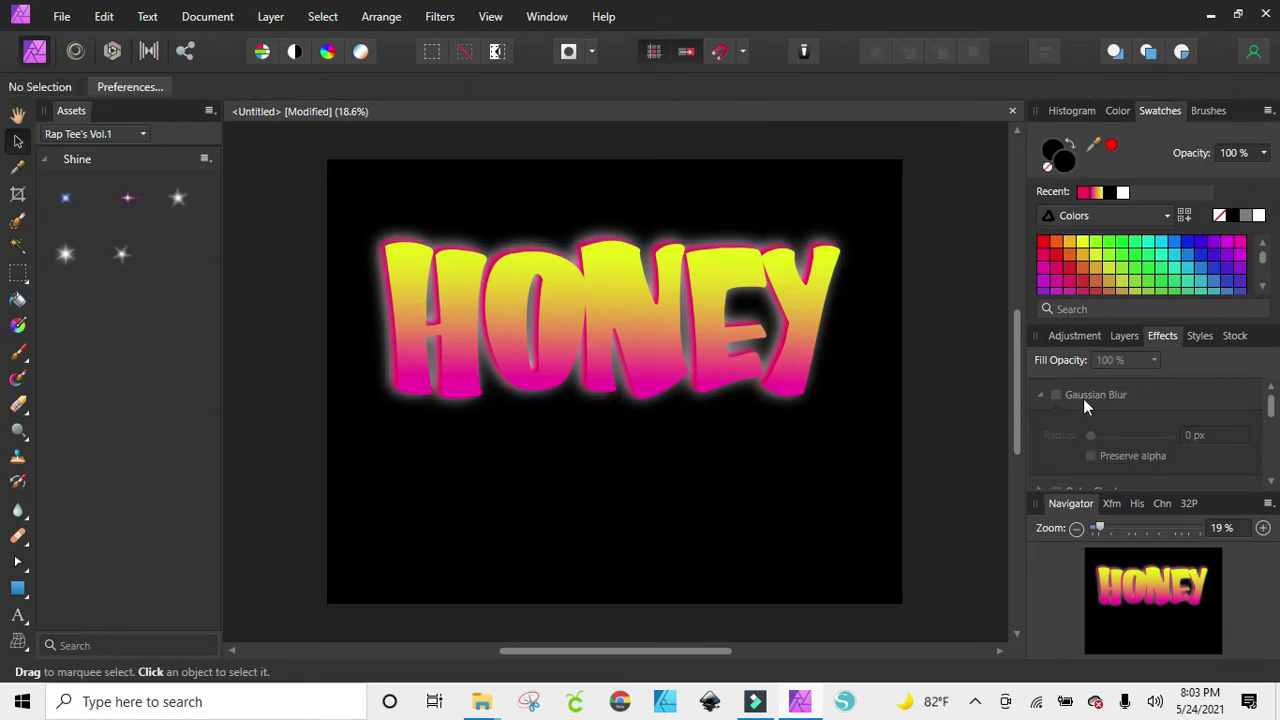
# Step: Set the Gaussian Blur radius of the middle, pink HONEY layer to 11.3 px
pyautogui.click(627, 294)
pyautogui.click(1124, 335)
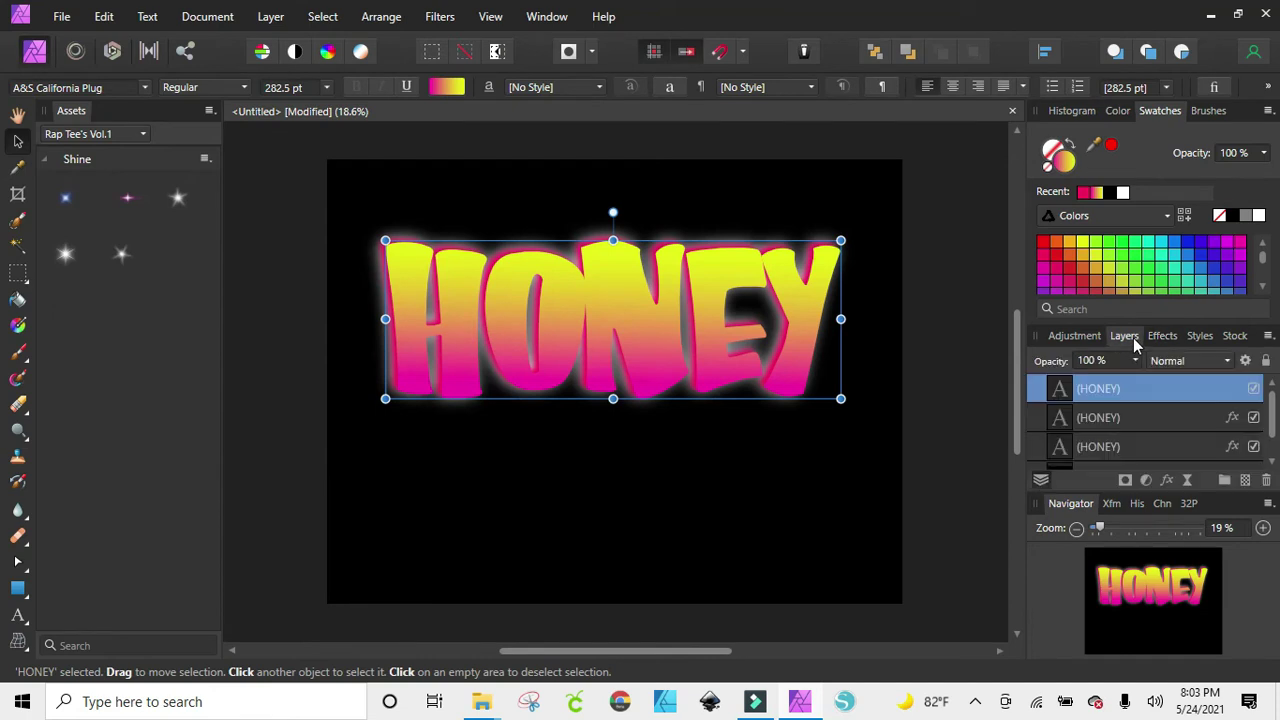
pyautogui.click(1105, 424)
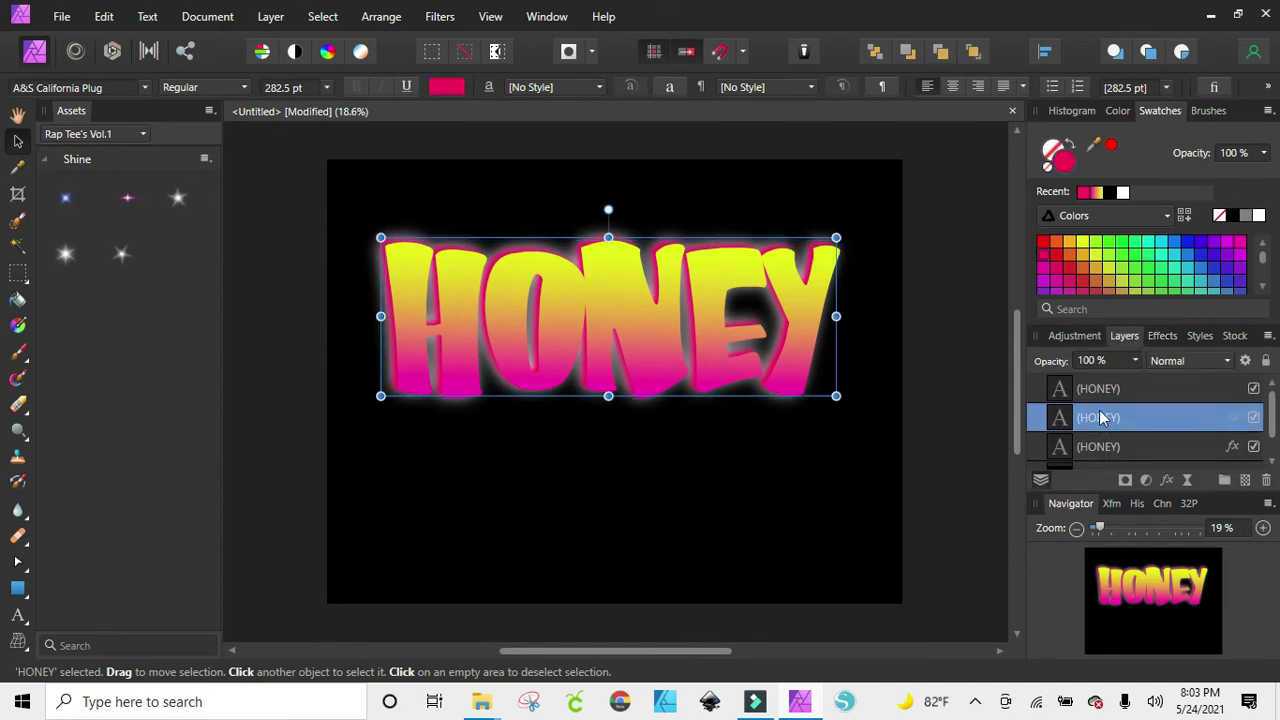
pyautogui.click(1158, 337)
pyautogui.moveTo(1128, 442)
pyautogui.mouseDown()
pyautogui.moveTo(1156, 440)
pyautogui.moveTo(1127, 439)
pyautogui.mouseUp()
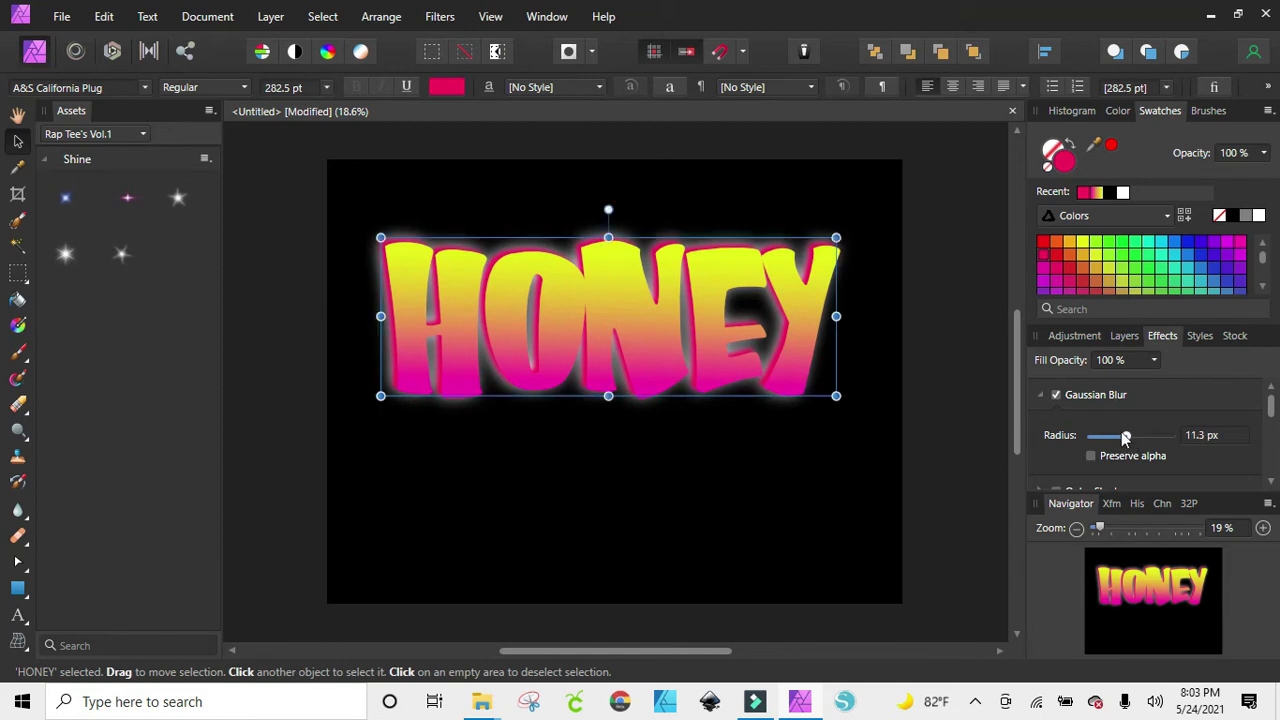
# Step: Increase the Gaussian Blur radius of the rearmost white HONEY layer to 53.4 px
pyautogui.click(1124, 337)
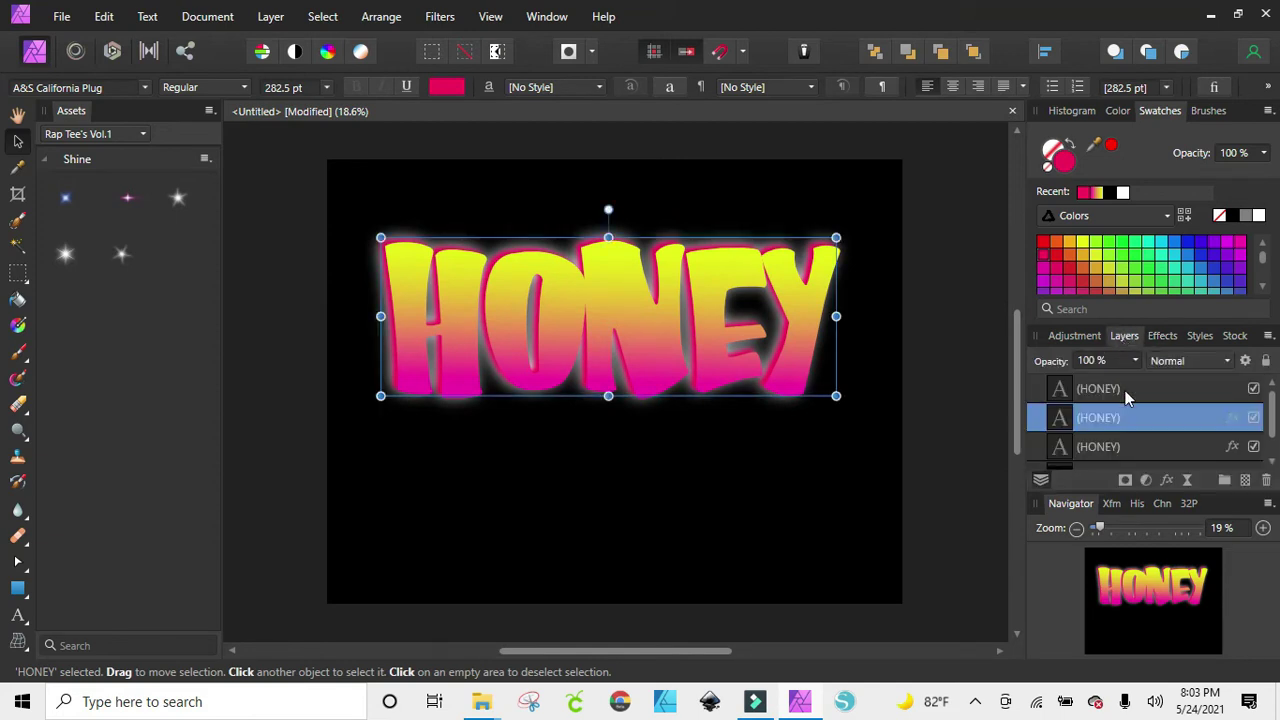
pyautogui.click(1117, 450)
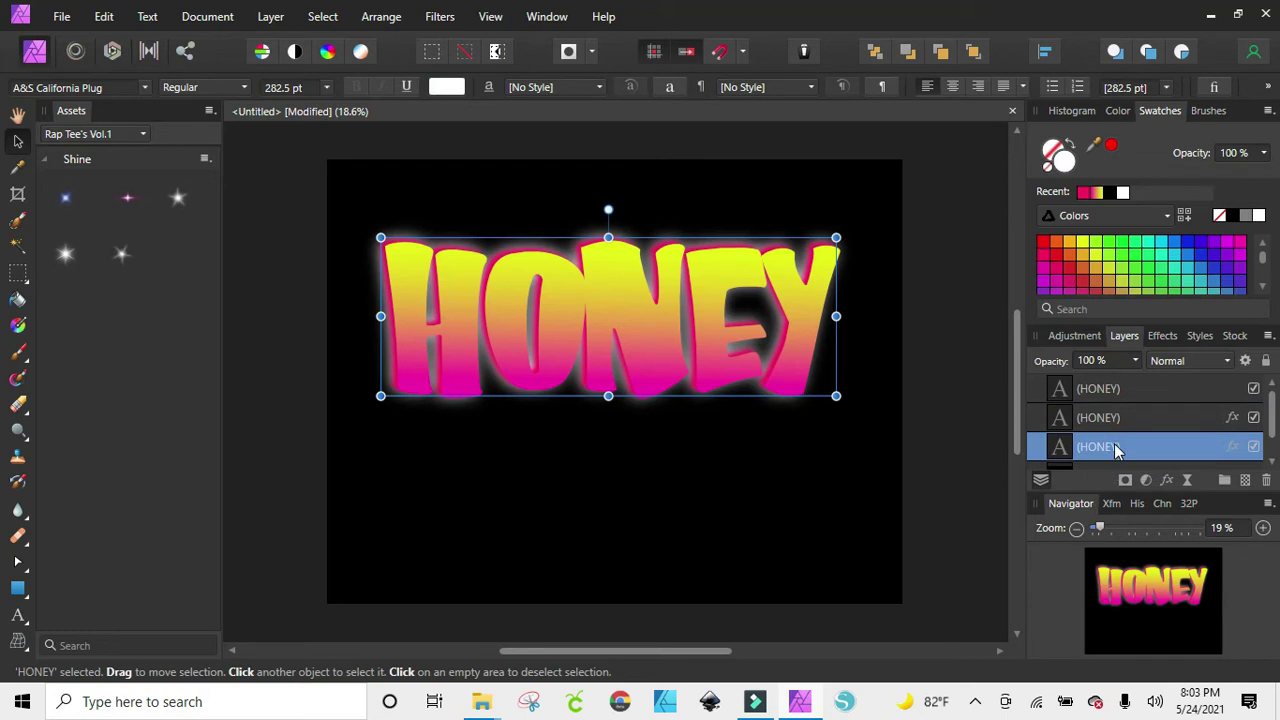
pyautogui.click(1162, 336)
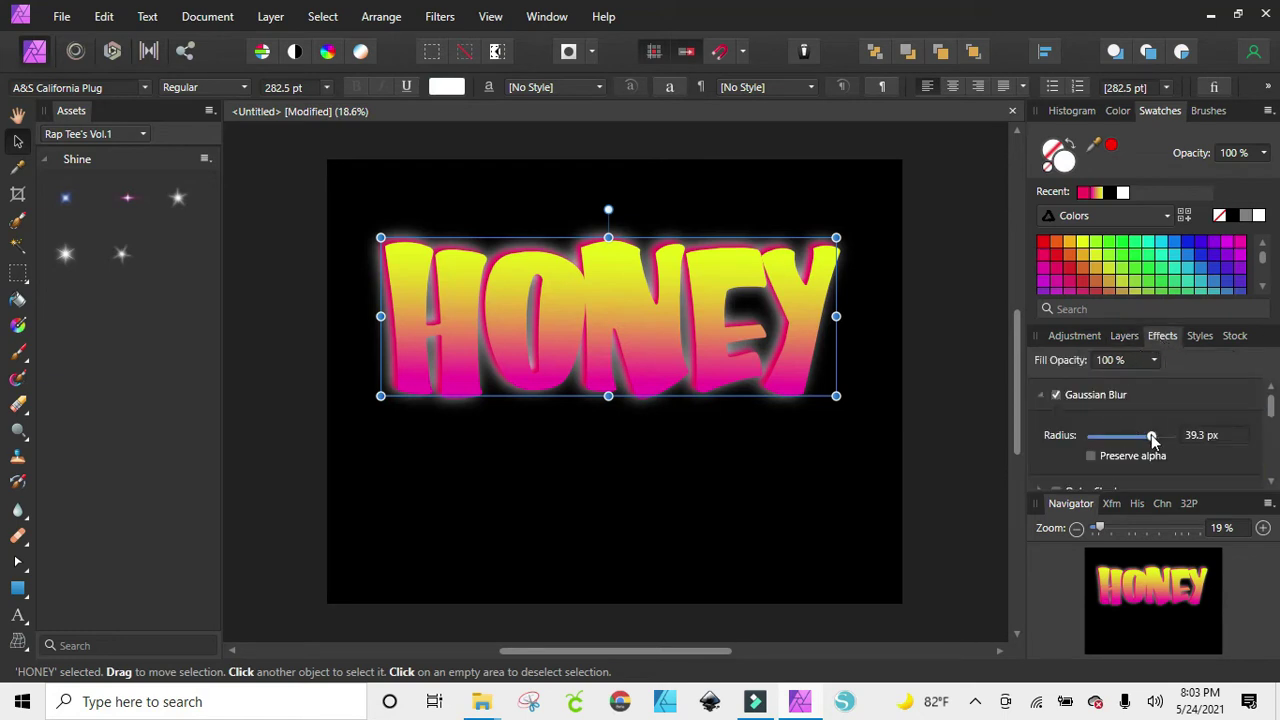
pyautogui.moveTo(1153, 440); pyautogui.dragTo(1164, 444)
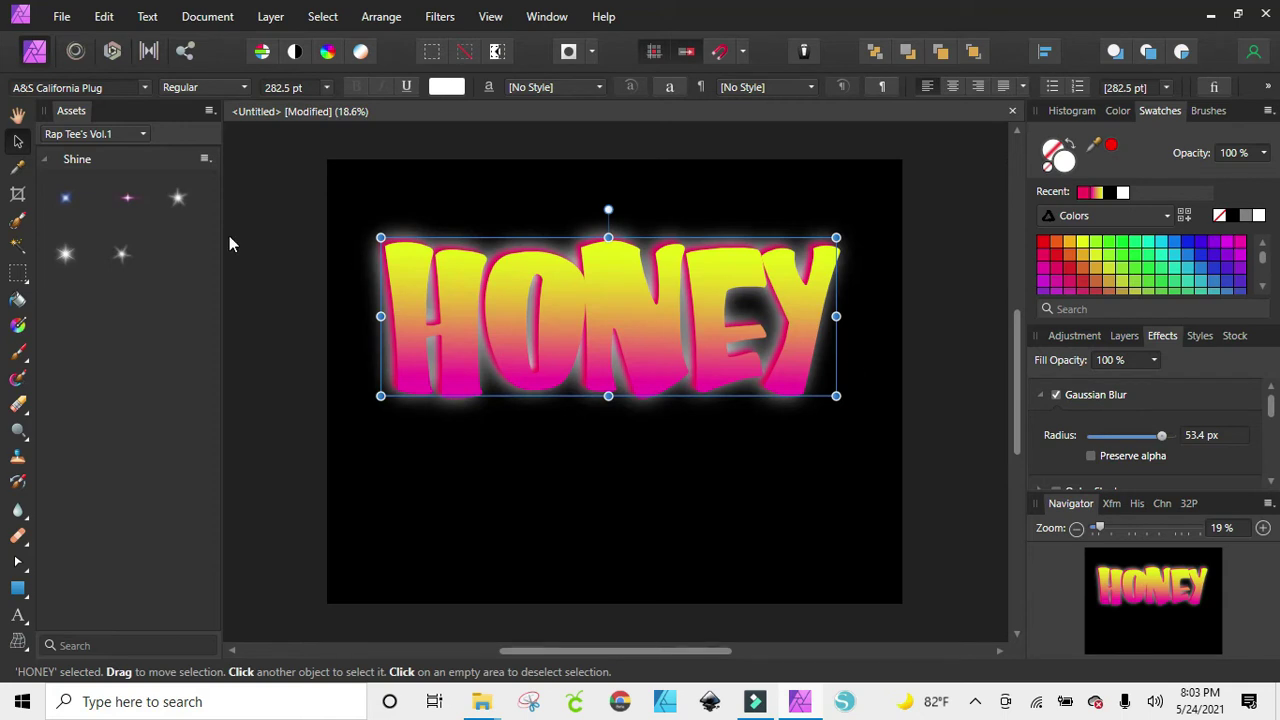
pyautogui.click(443, 183)
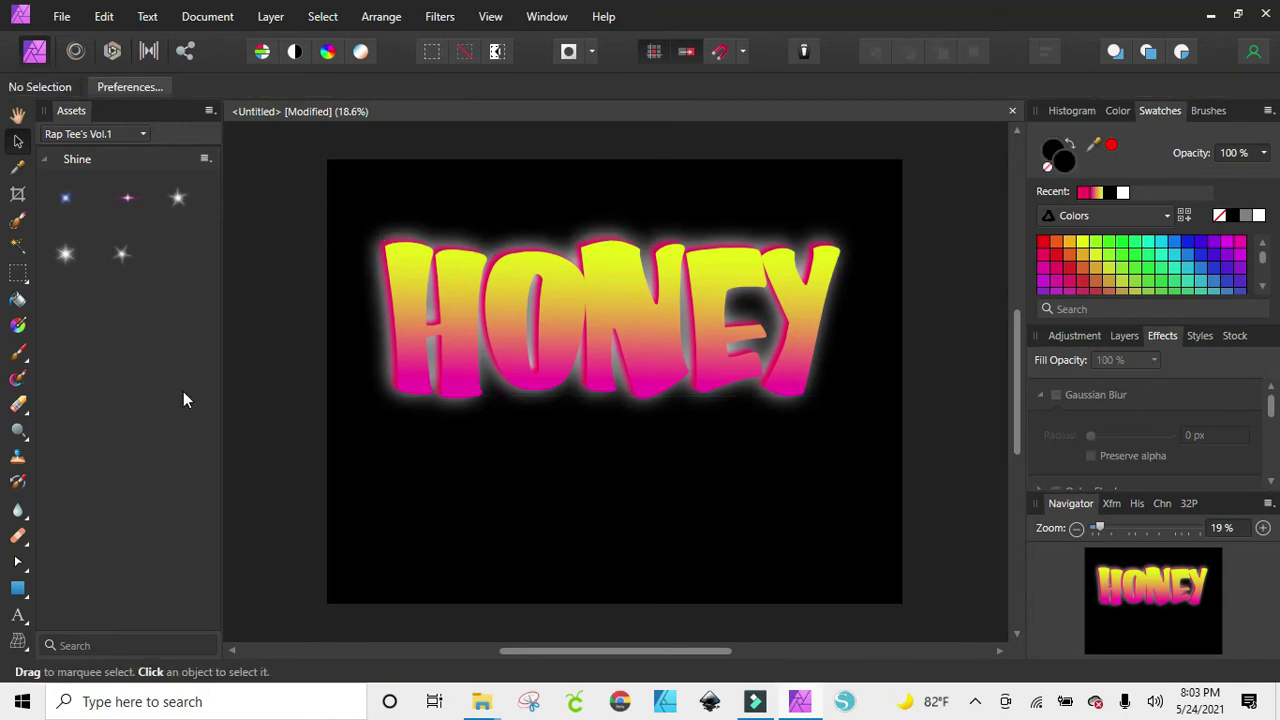
# Step: Draw a large circle with the Ellipse Tool over the HONEY lettering and move it to the middle of the word
pyautogui.click(20, 590)
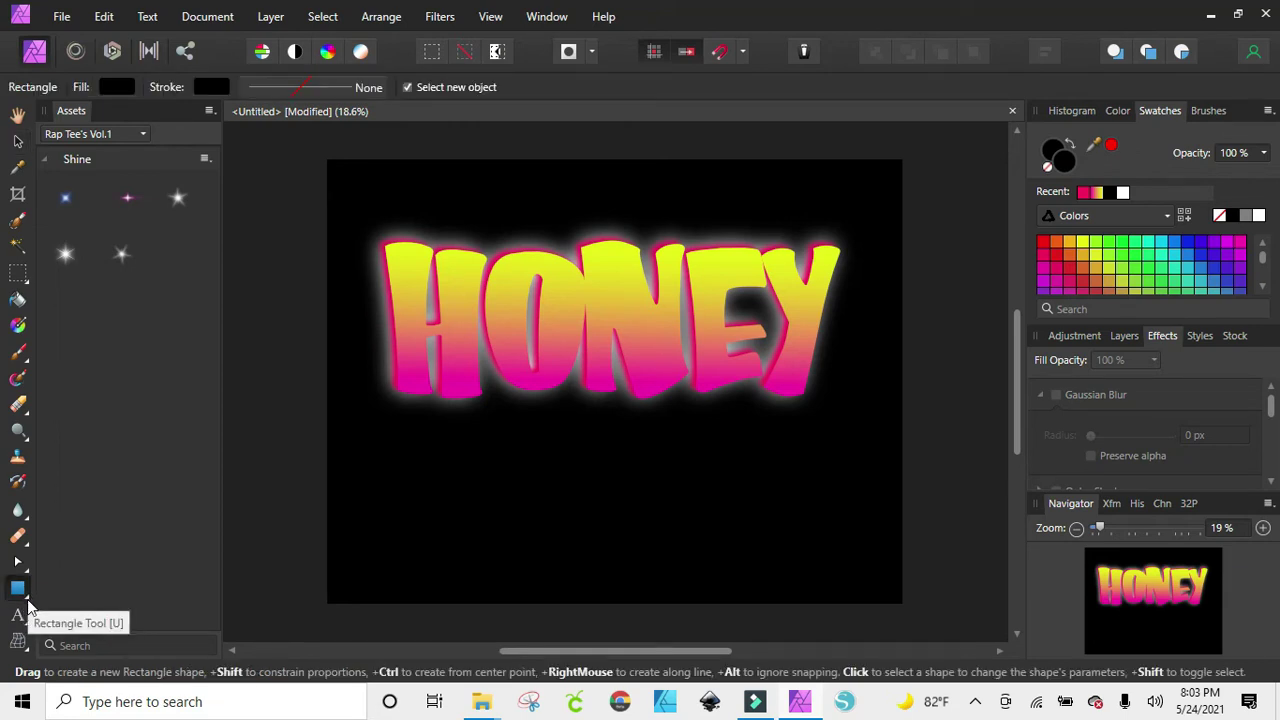
pyautogui.click(26, 598)
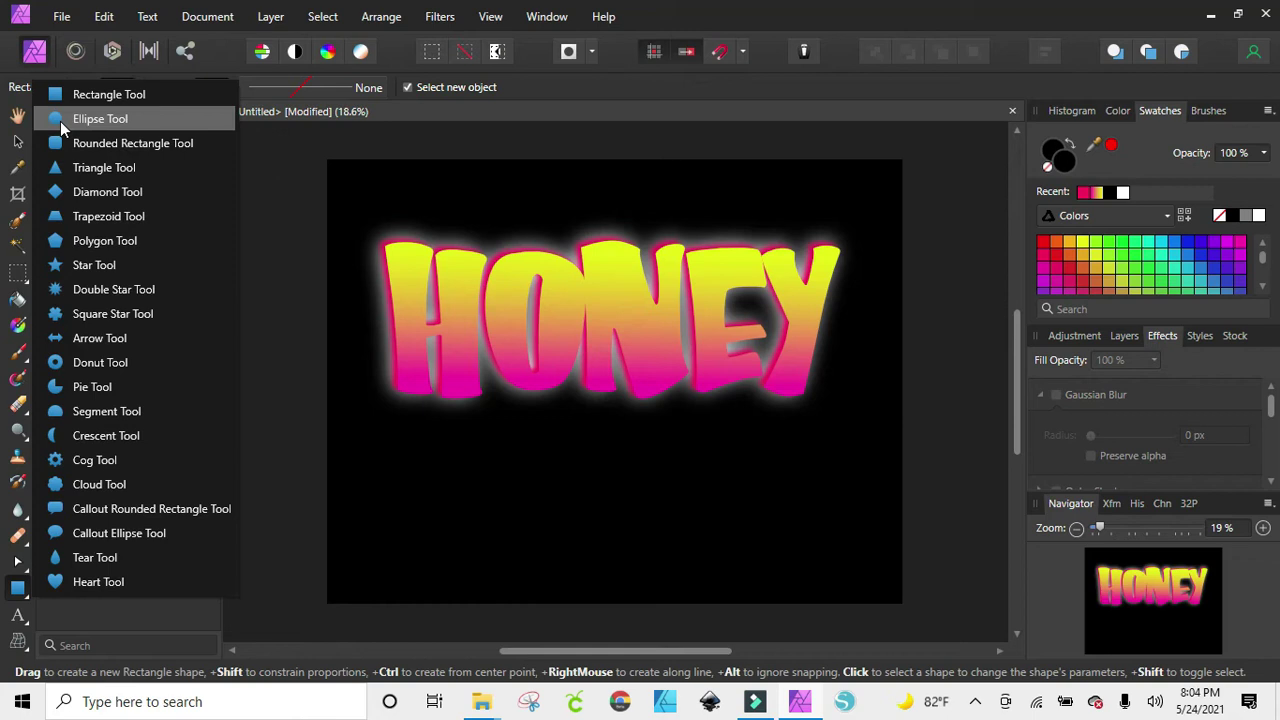
pyautogui.click(100, 119)
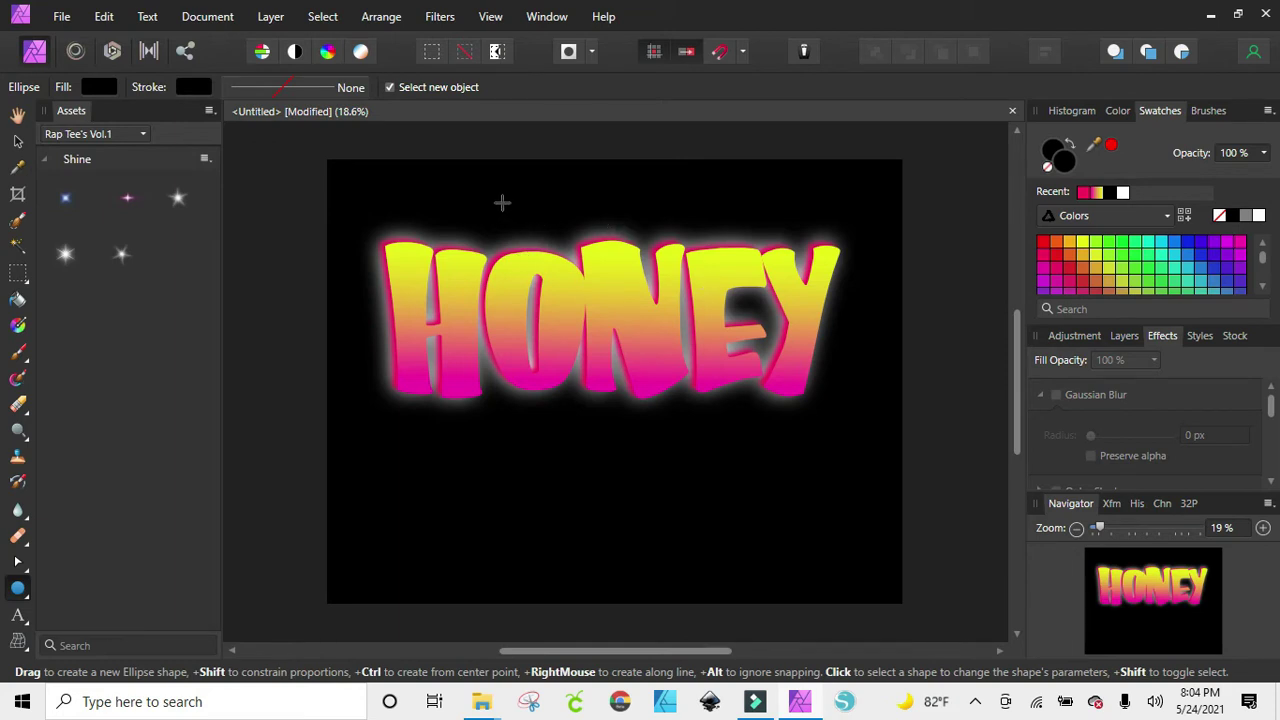
pyautogui.moveTo(502, 203); pyautogui.dragTo(695, 476)
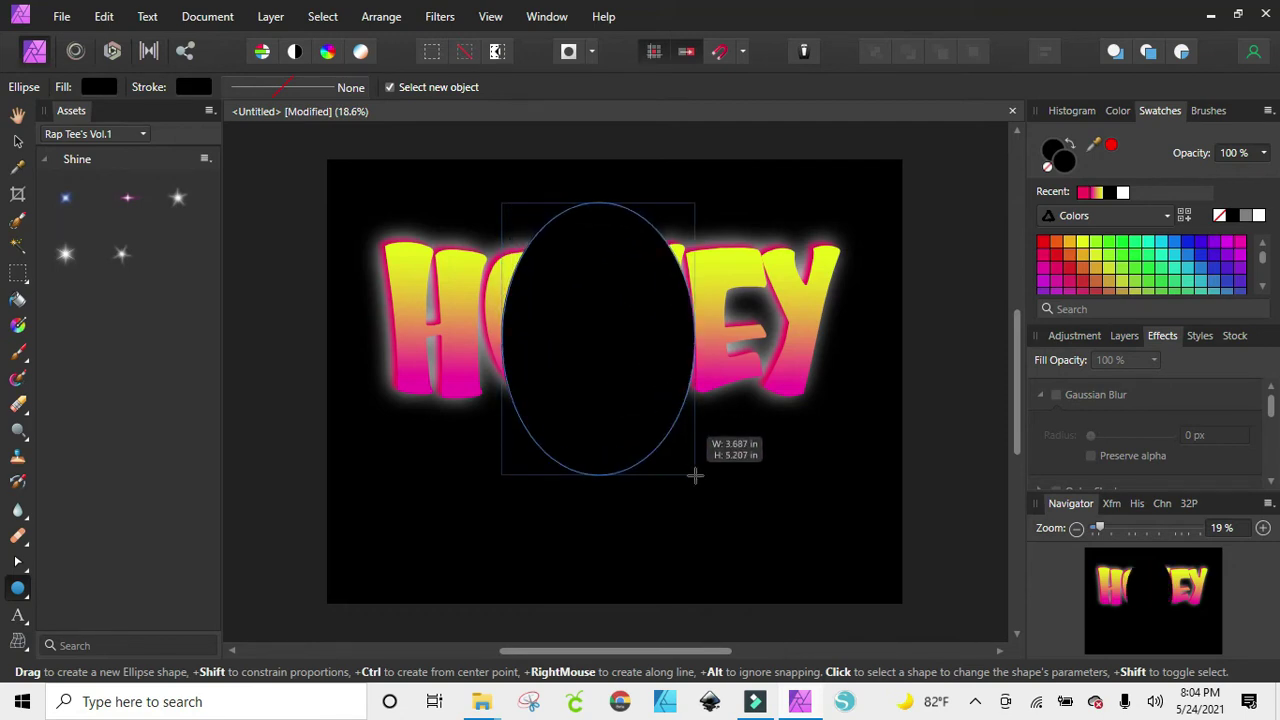
pyautogui.press('shift')
pyautogui.moveTo(695, 476); pyautogui.dragTo(771, 577)
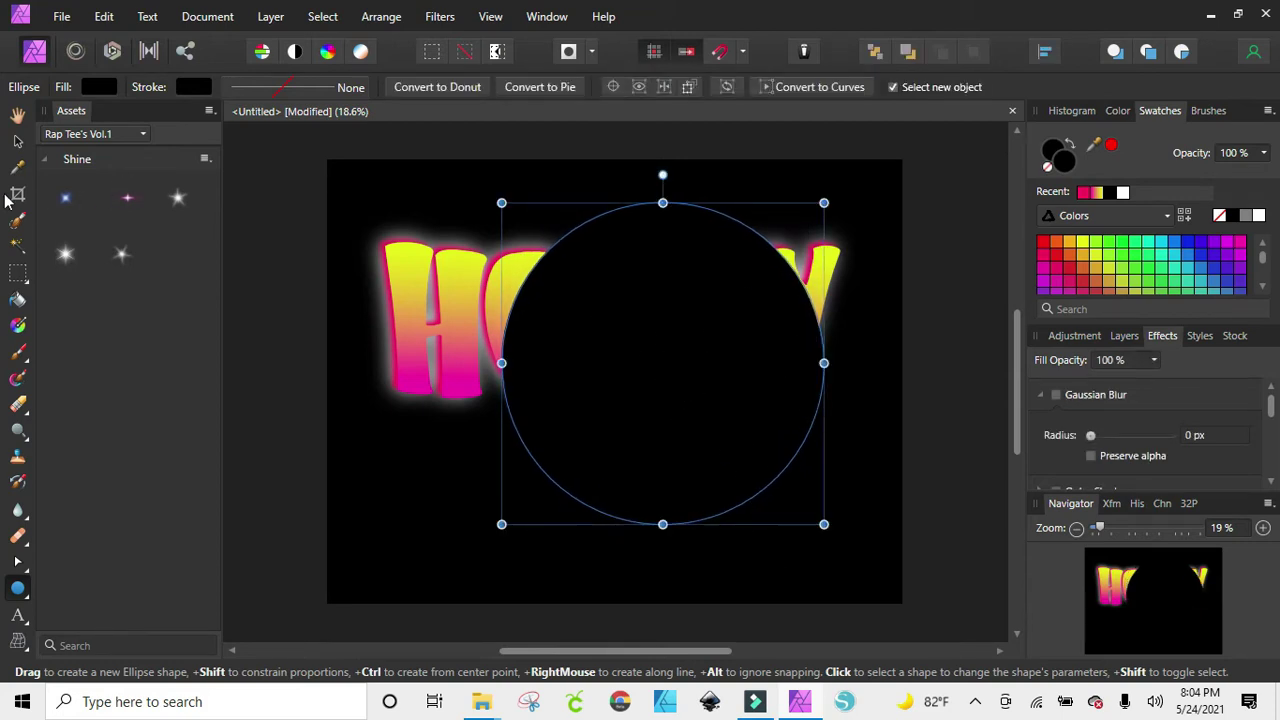
pyautogui.click(17, 143)
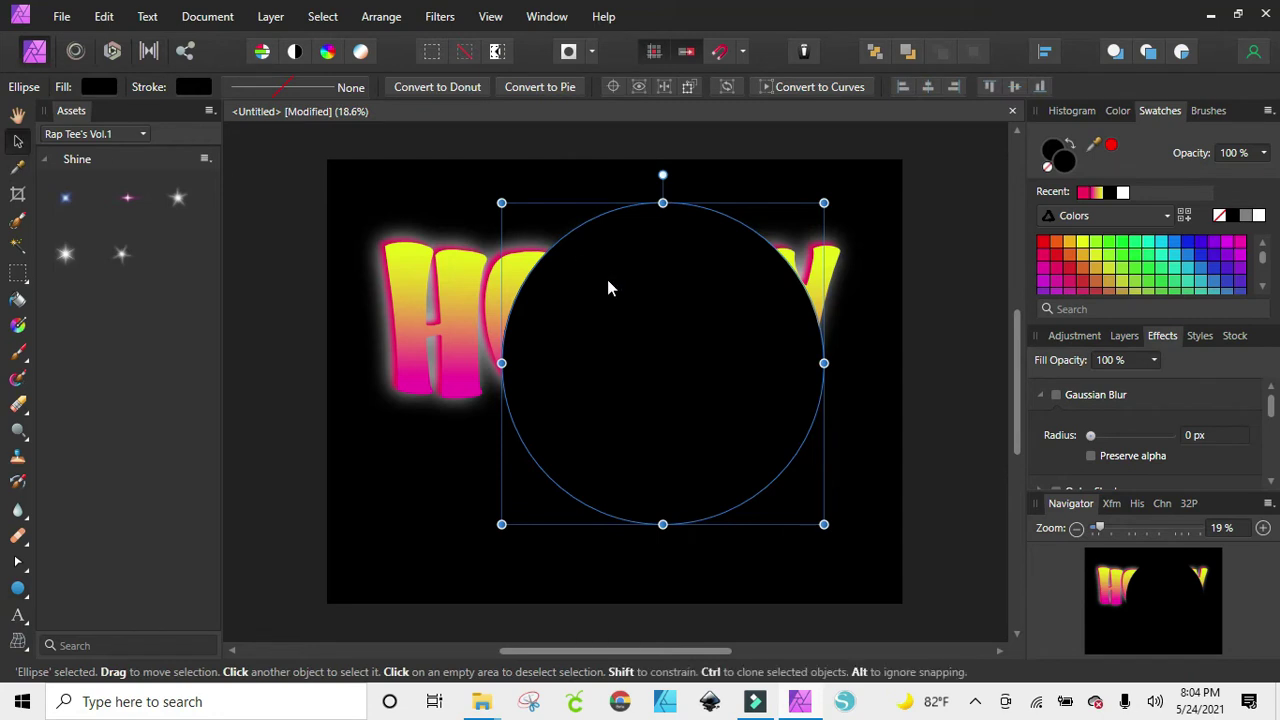
pyautogui.moveTo(694, 329); pyautogui.dragTo(629, 300)
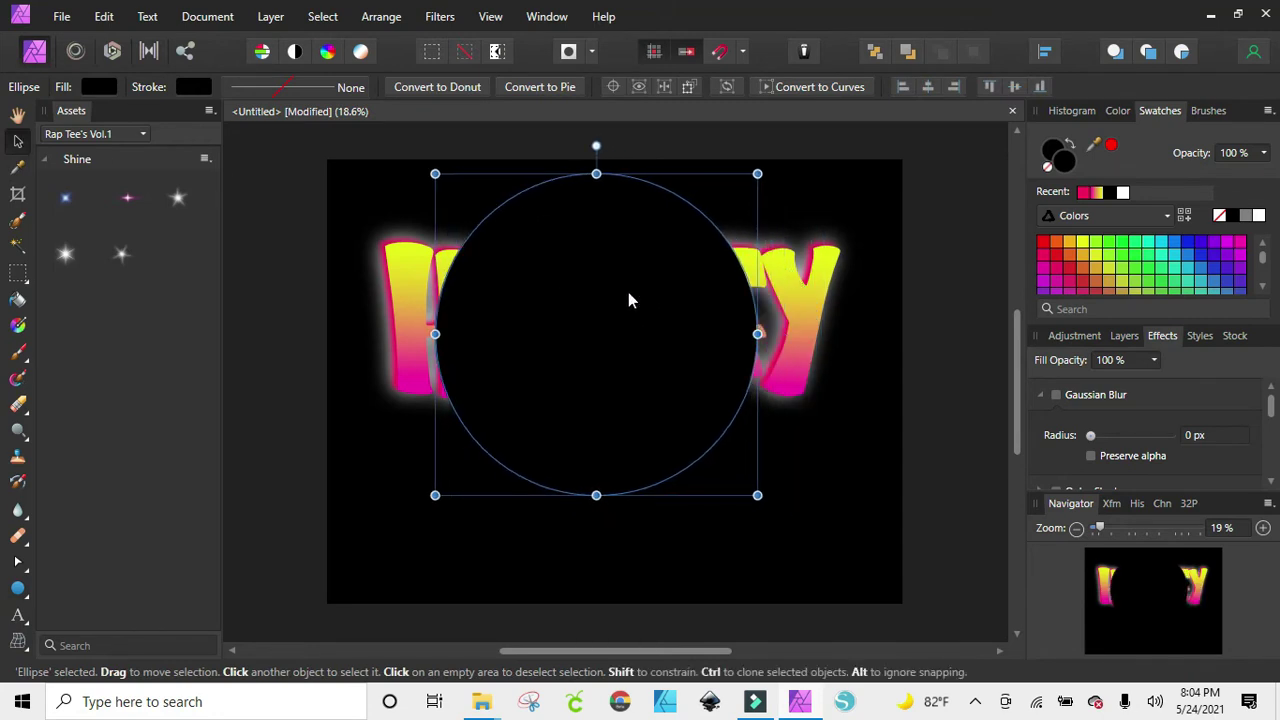
# Step: Fill the circle with bright yellow and place it behind all HONEY layers, centered horizontally behind the word
pyautogui.click(1083, 243)
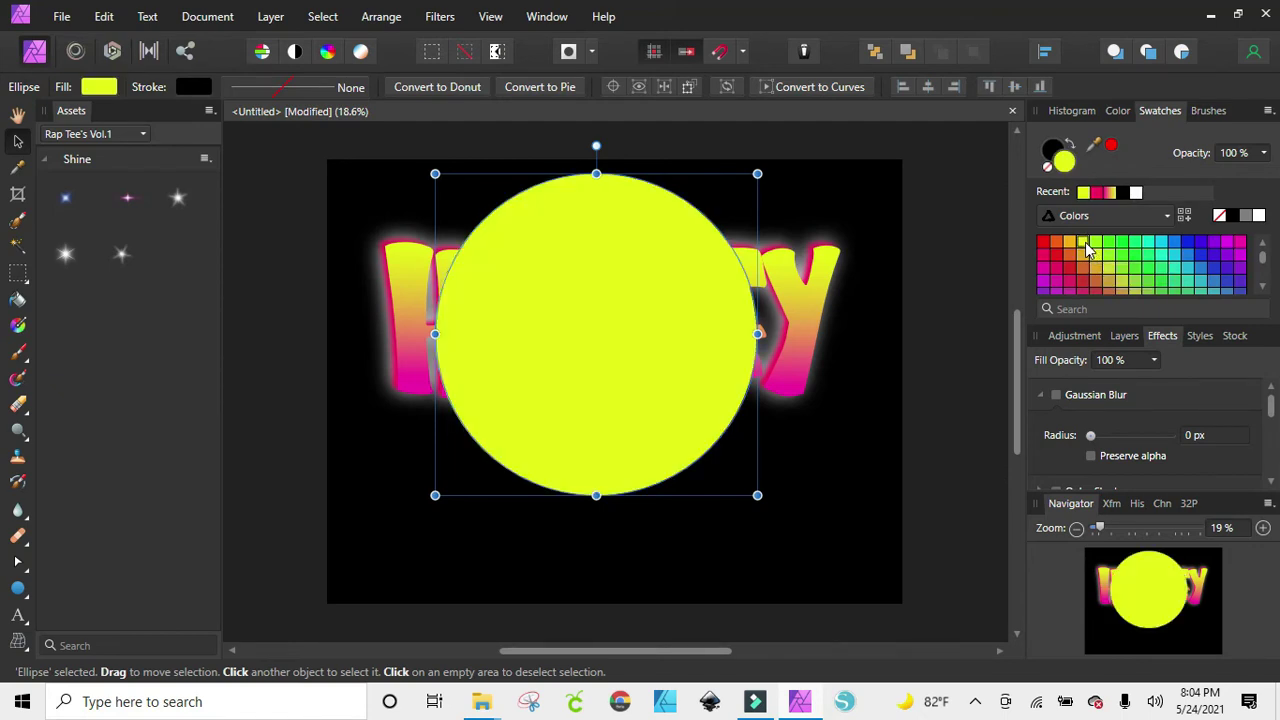
pyautogui.click(907, 52)
pyautogui.click(907, 52)
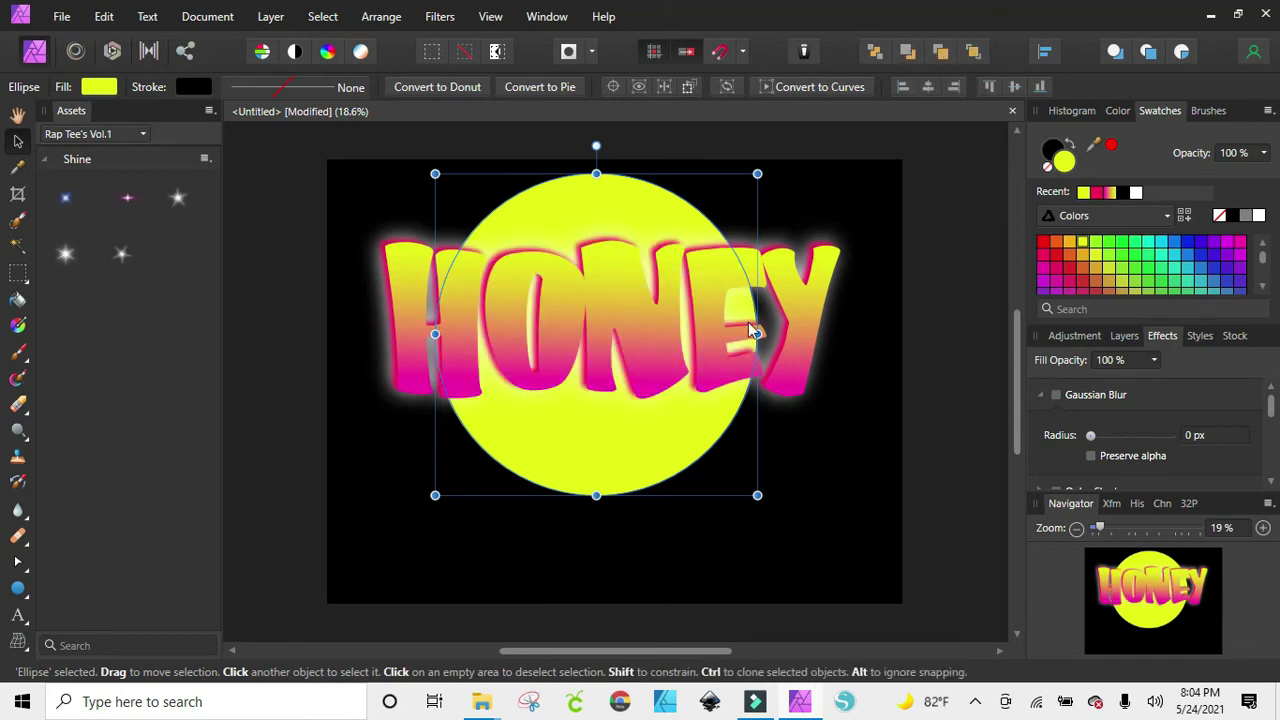
pyautogui.moveTo(651, 475); pyautogui.dragTo(680, 474)
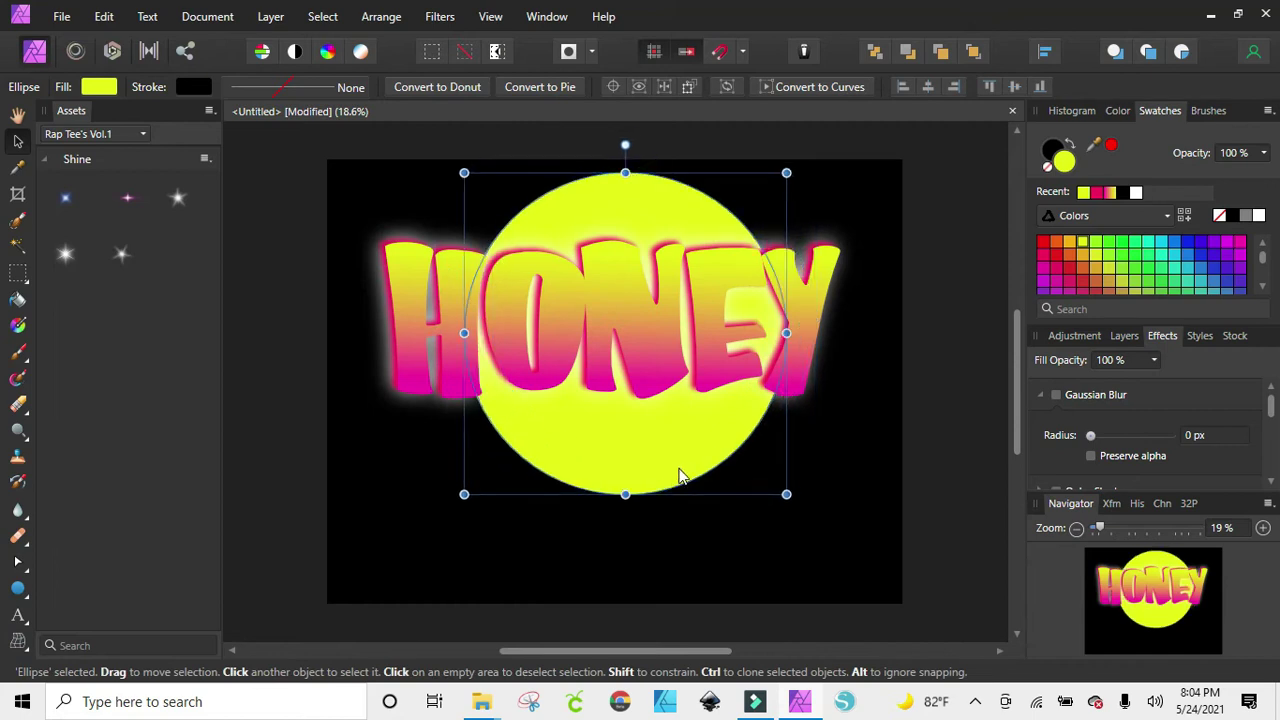
# Step: Group the three HONEY text layers
pyautogui.moveTo(286, 203); pyautogui.dragTo(931, 491)
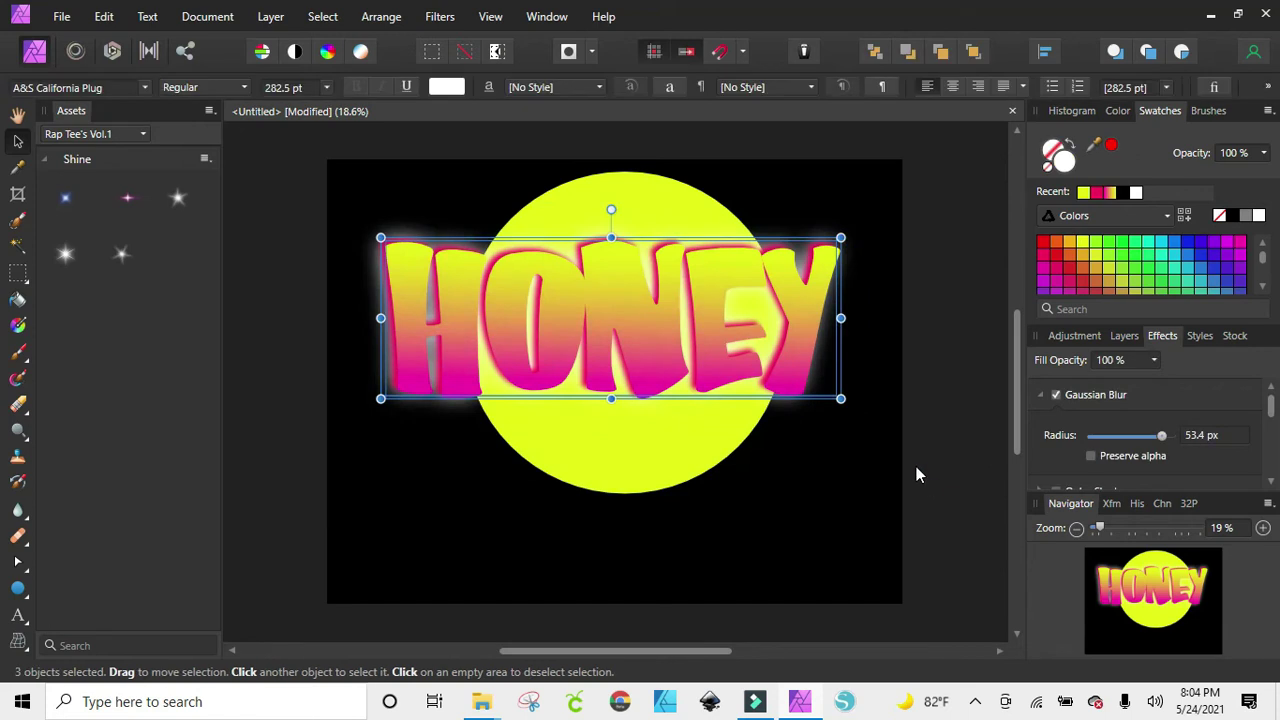
pyautogui.click(1124, 335)
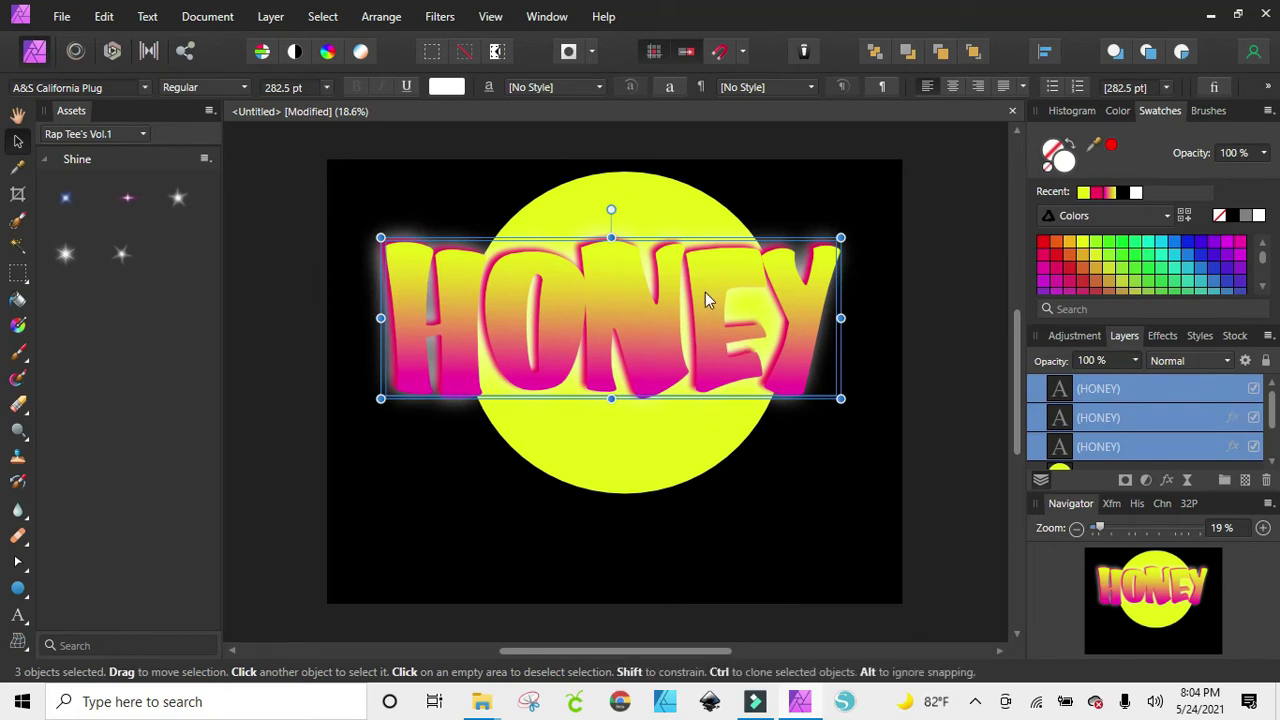
pyautogui.rightClick(1174, 397)
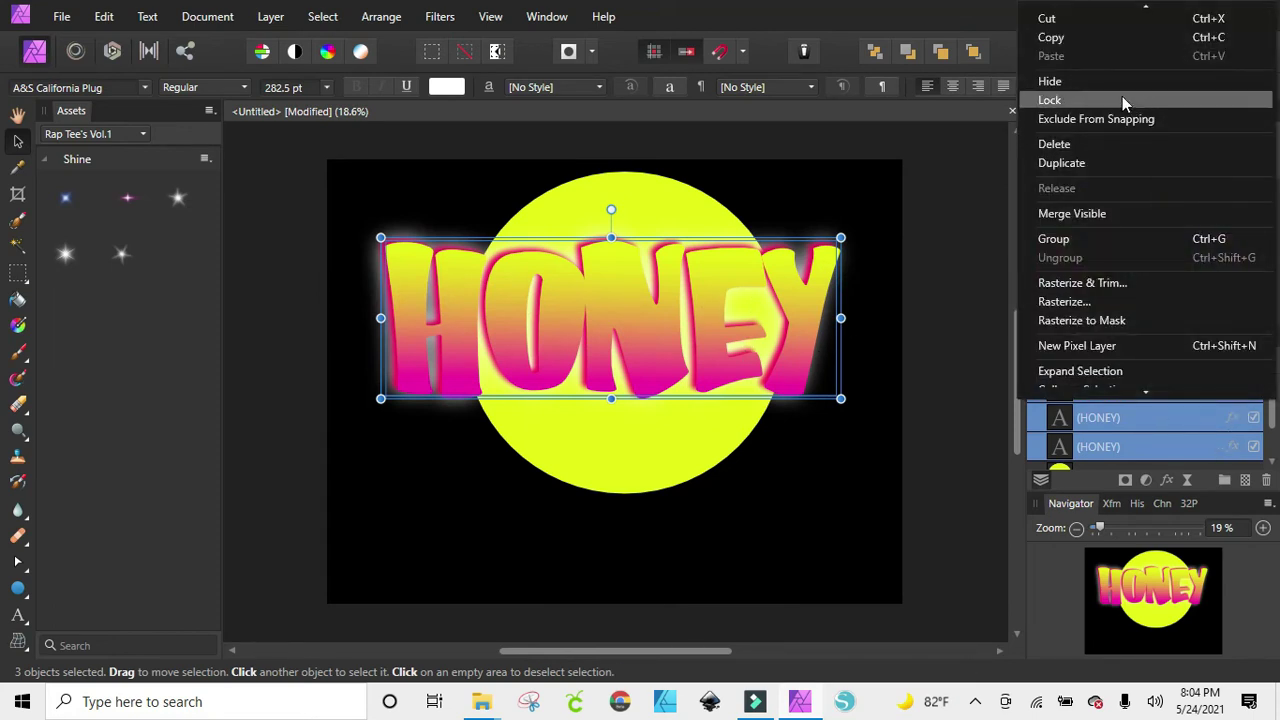
pyautogui.click(1113, 245)
# Step: Move the HONEY group down to mid-canvas and shift the yellow circle down so it sits centered behind the lettering
pyautogui.moveTo(648, 318); pyautogui.dragTo(651, 359)
pyautogui.click(787, 203)
pyautogui.moveTo(668, 238); pyautogui.dragTo(655, 274)
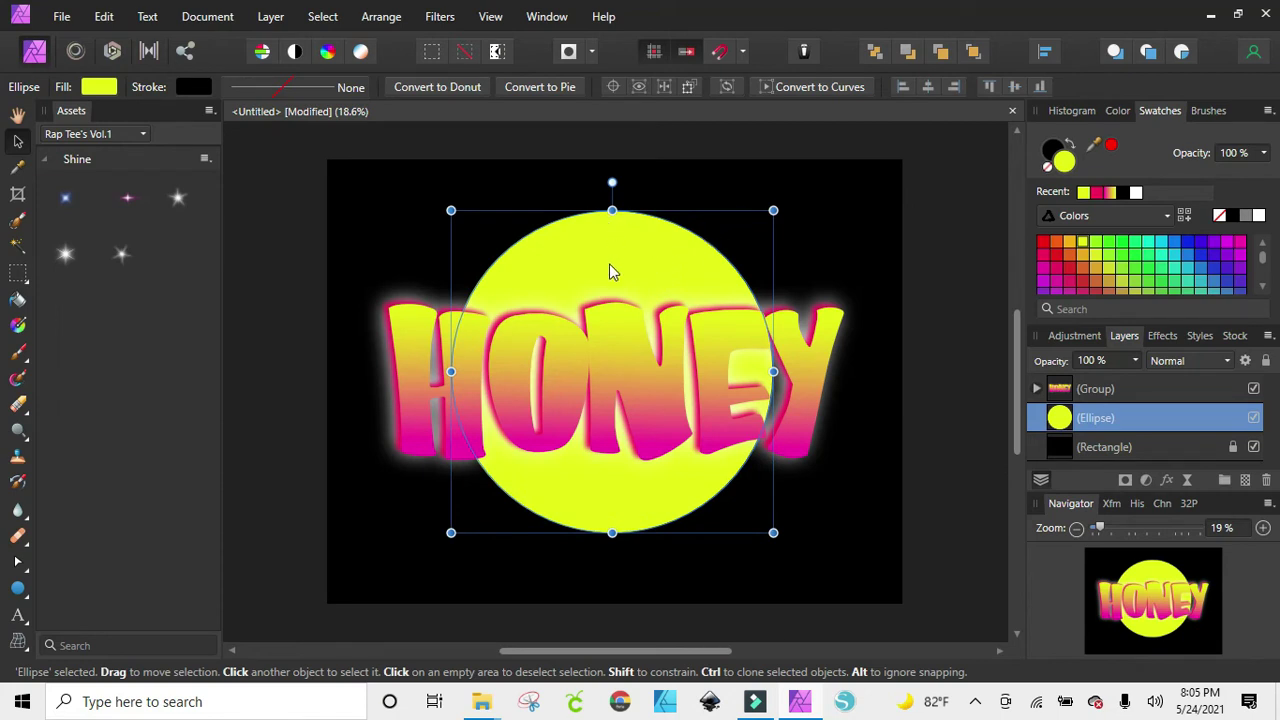
# Step: Apply a Gaussian Blur with a 38.3 px radius to the yellow circle
pyautogui.click(1163, 340)
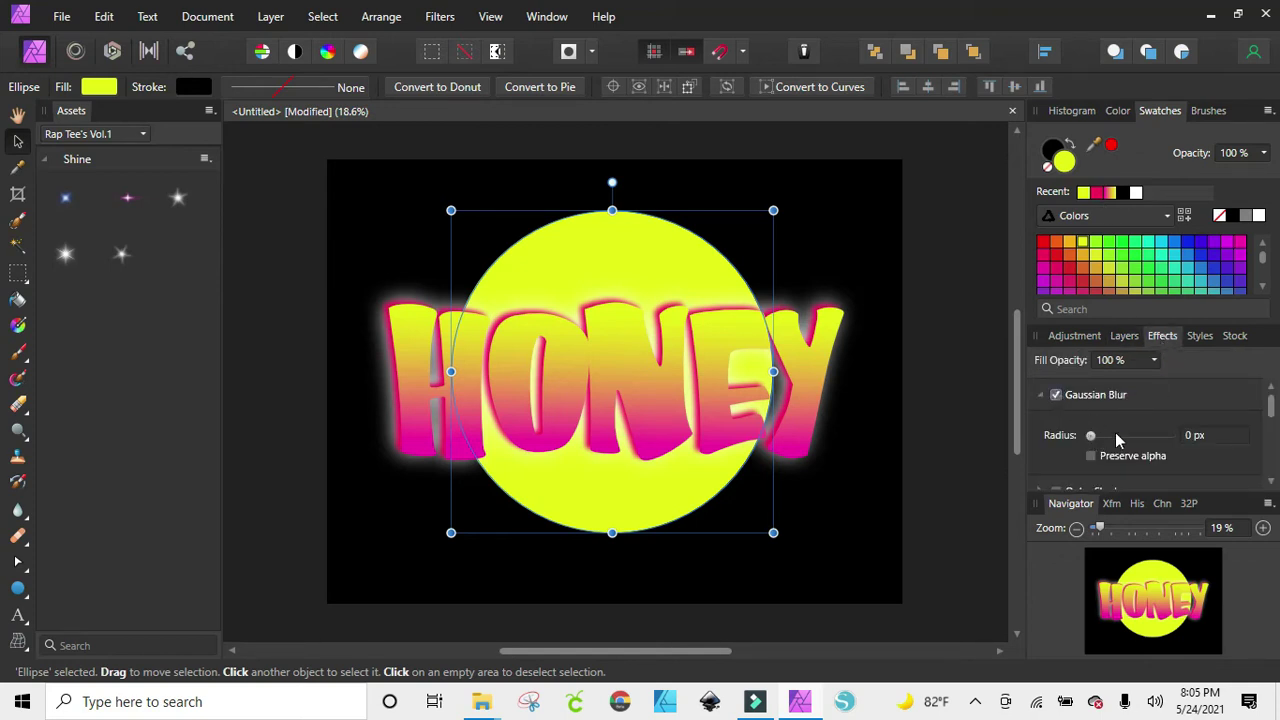
pyautogui.moveTo(1088, 435); pyautogui.dragTo(1153, 452)
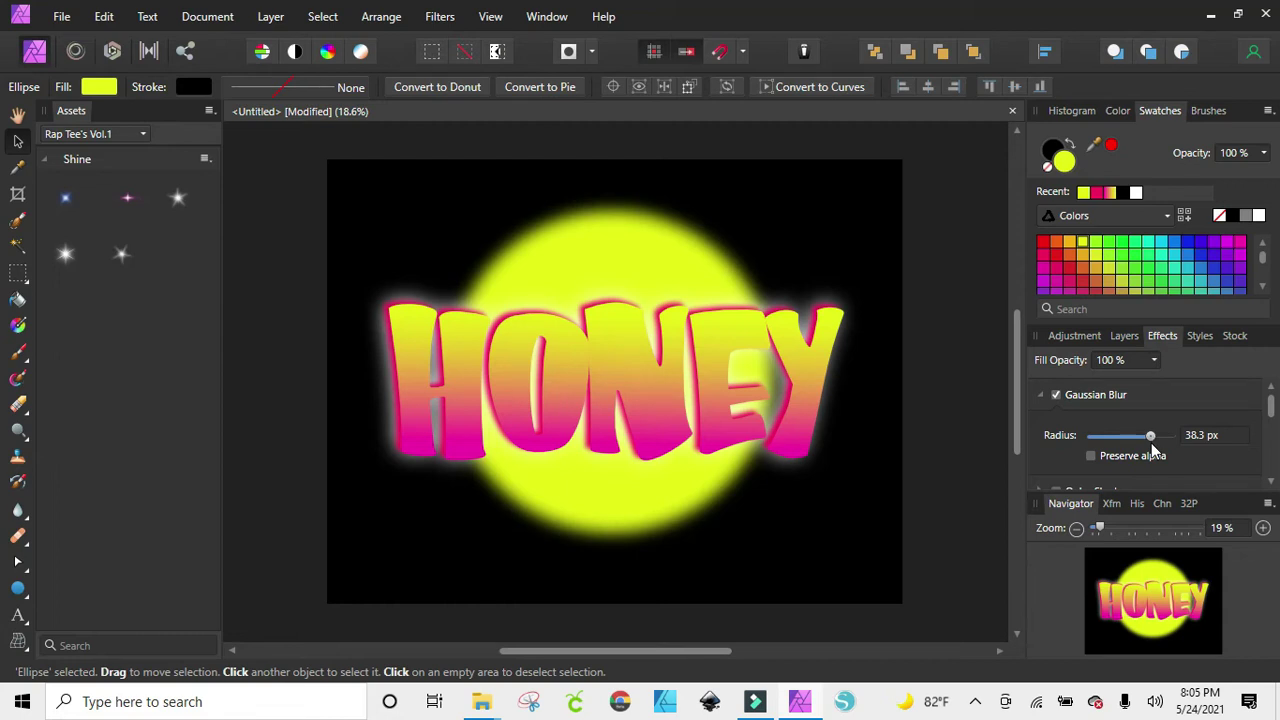
pyautogui.moveTo(1153, 452); pyautogui.dragTo(1153, 452)
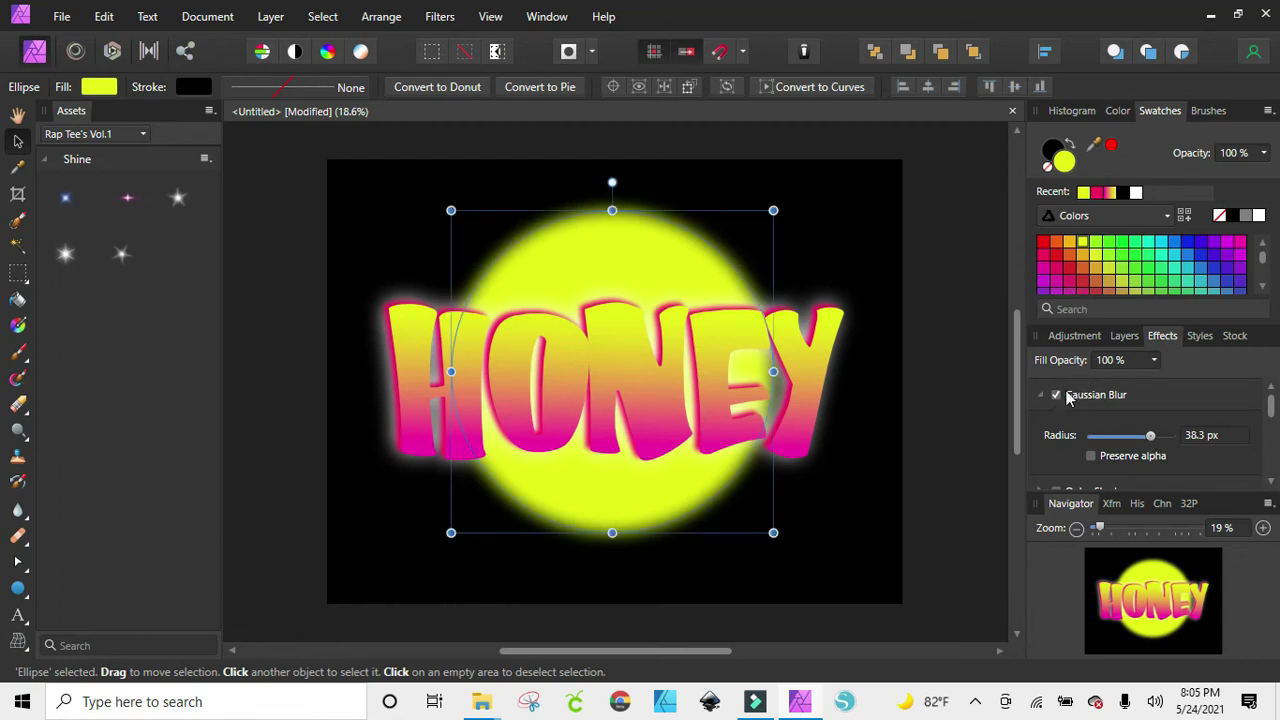
# Step: Add a yellow Outer Glow to the circle at 100 % opacity with a 6.5 px radius
pyautogui.scroll(-2, 1042, 400)
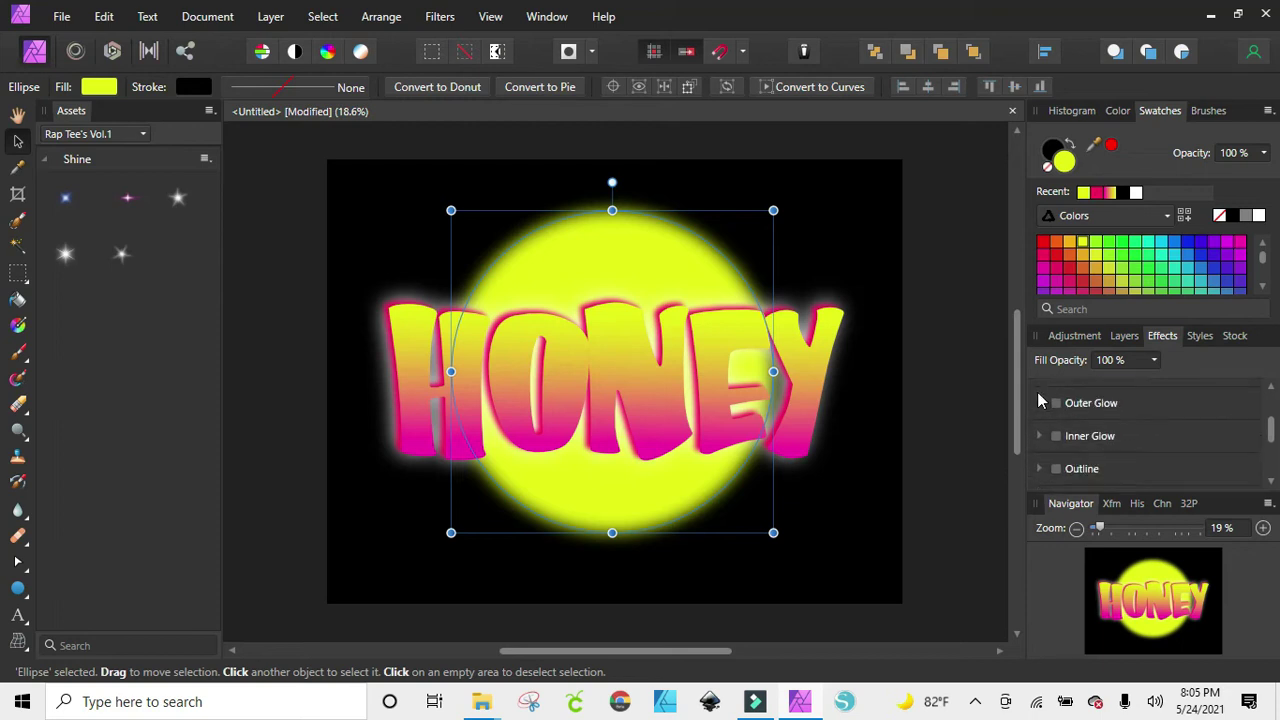
pyautogui.click(1041, 403)
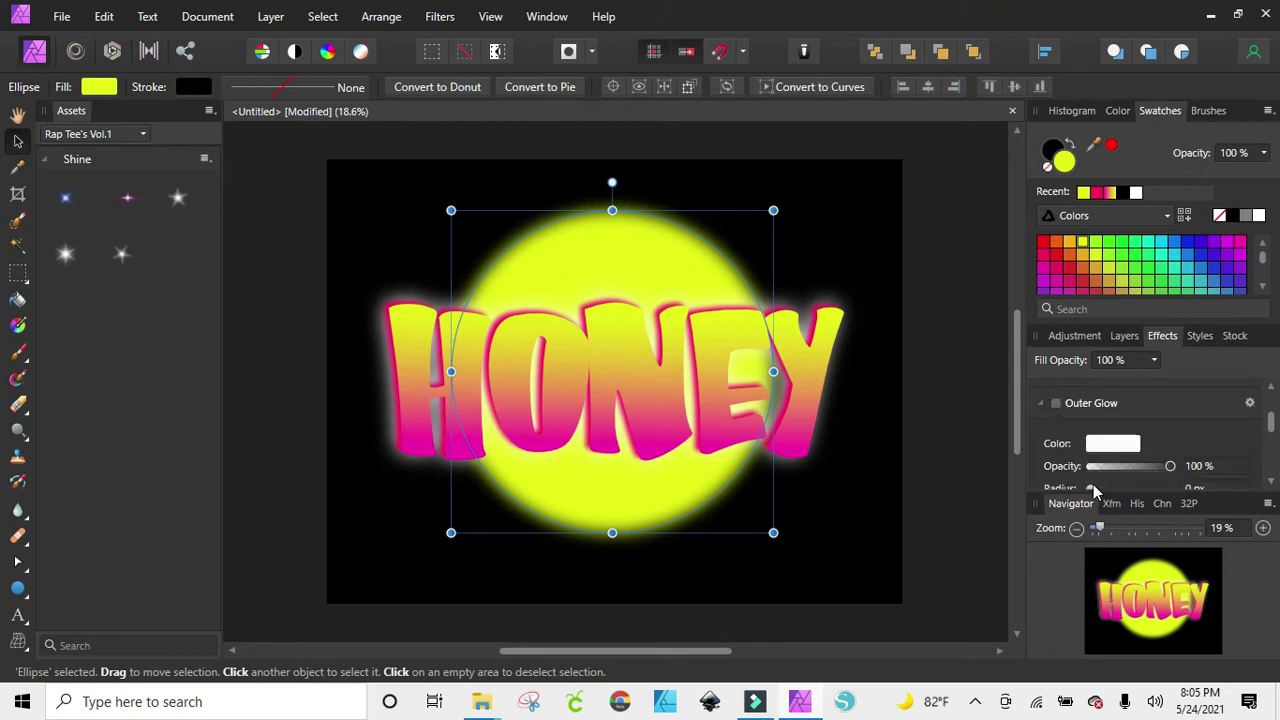
pyautogui.scroll(-1, 1095, 490)
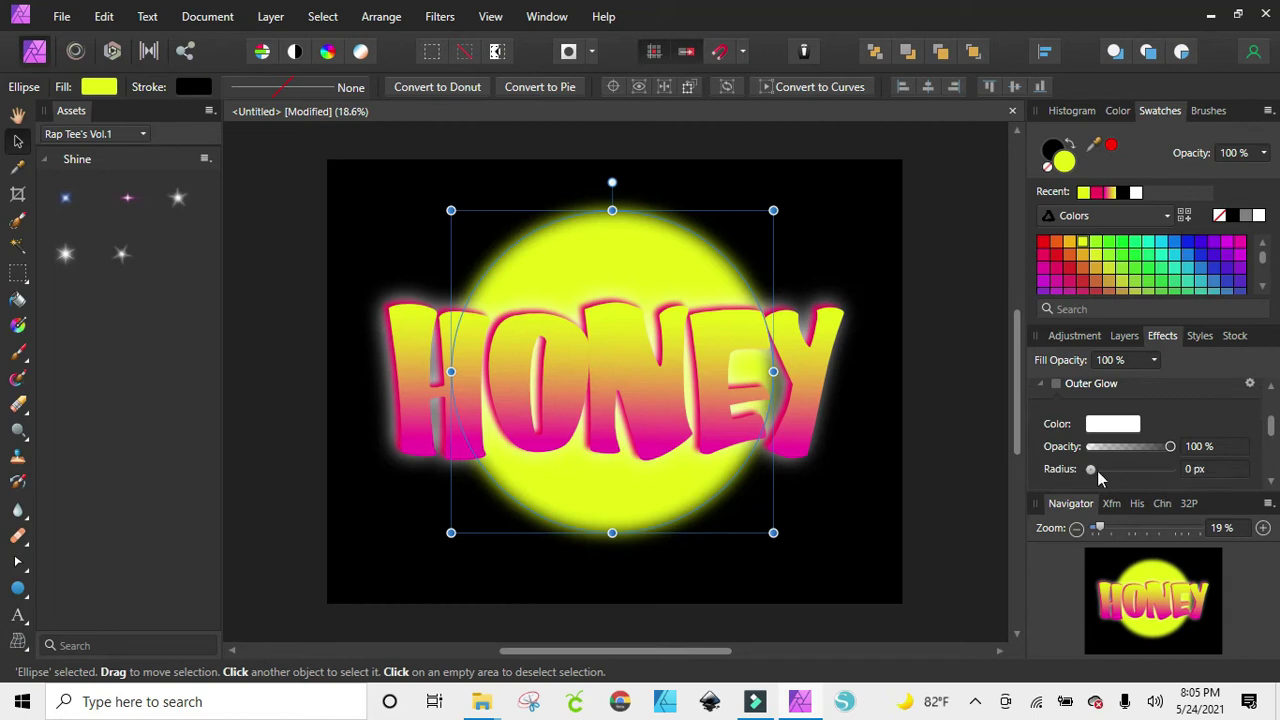
pyautogui.moveTo(1092, 470); pyautogui.dragTo(1117, 478)
pyautogui.moveTo(1115, 471); pyautogui.dragTo(1092, 471)
pyautogui.click(1120, 425)
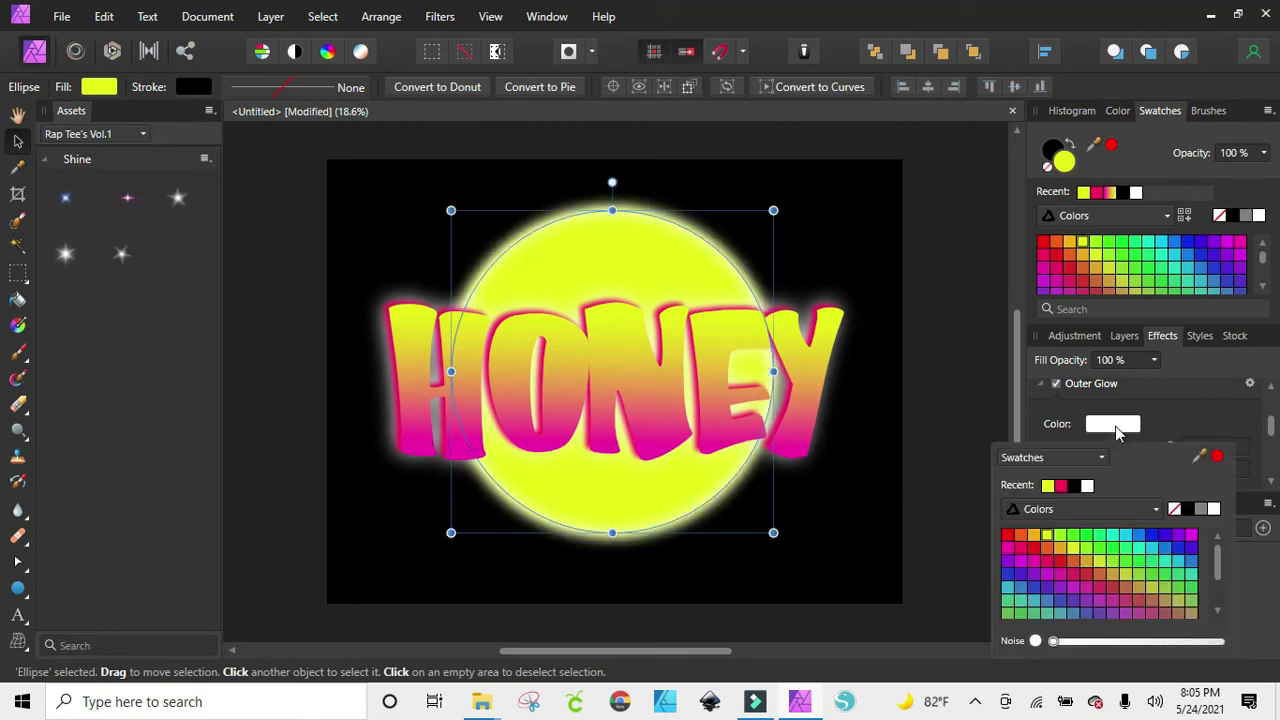
pyautogui.click(1047, 485)
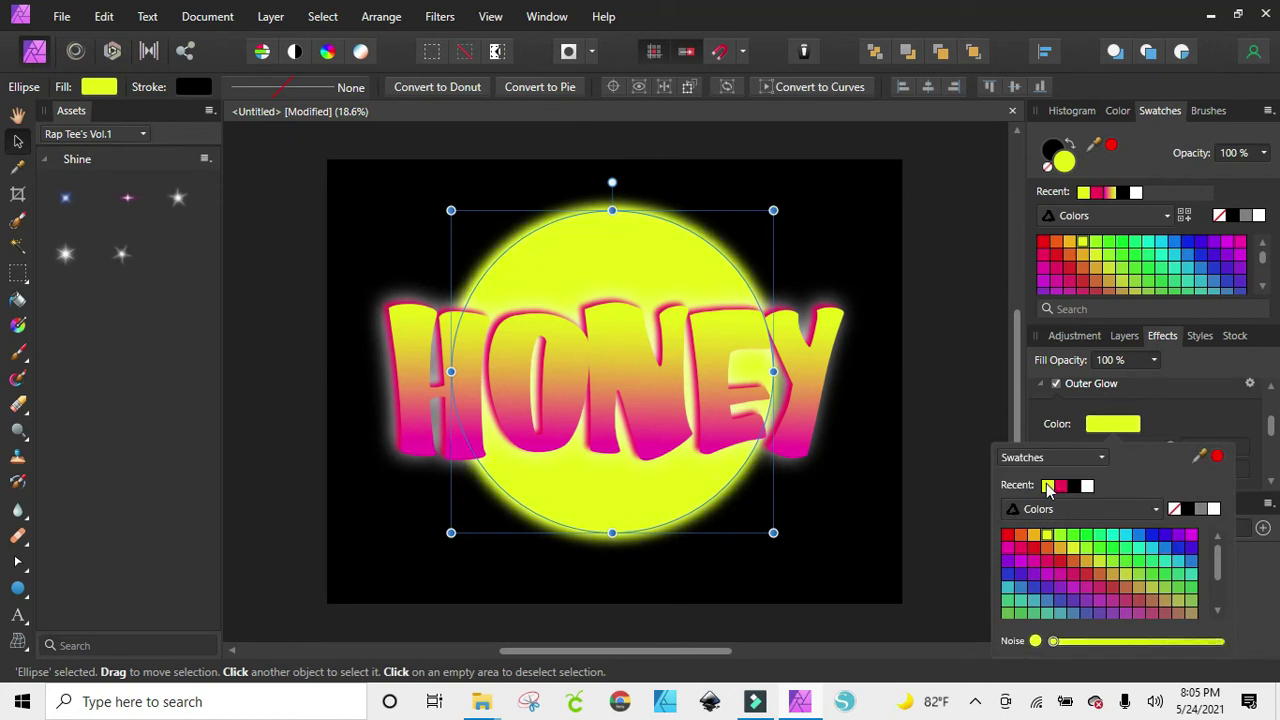
pyautogui.click(1181, 420)
pyautogui.moveTo(1092, 469); pyautogui.dragTo(1120, 480)
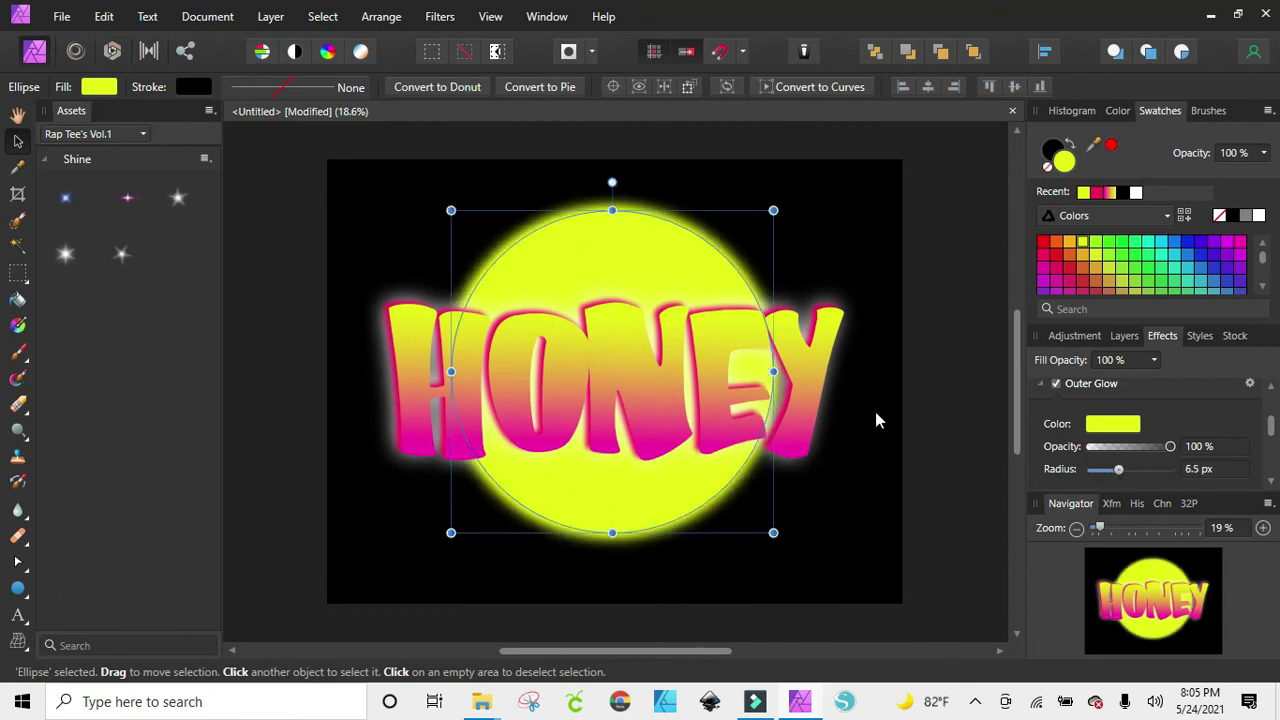
# Step: Try the recent pink as the circle's fill, then fill it with the recent magenta-to-yellow gradient
pyautogui.click(803, 266)
pyautogui.click(670, 262)
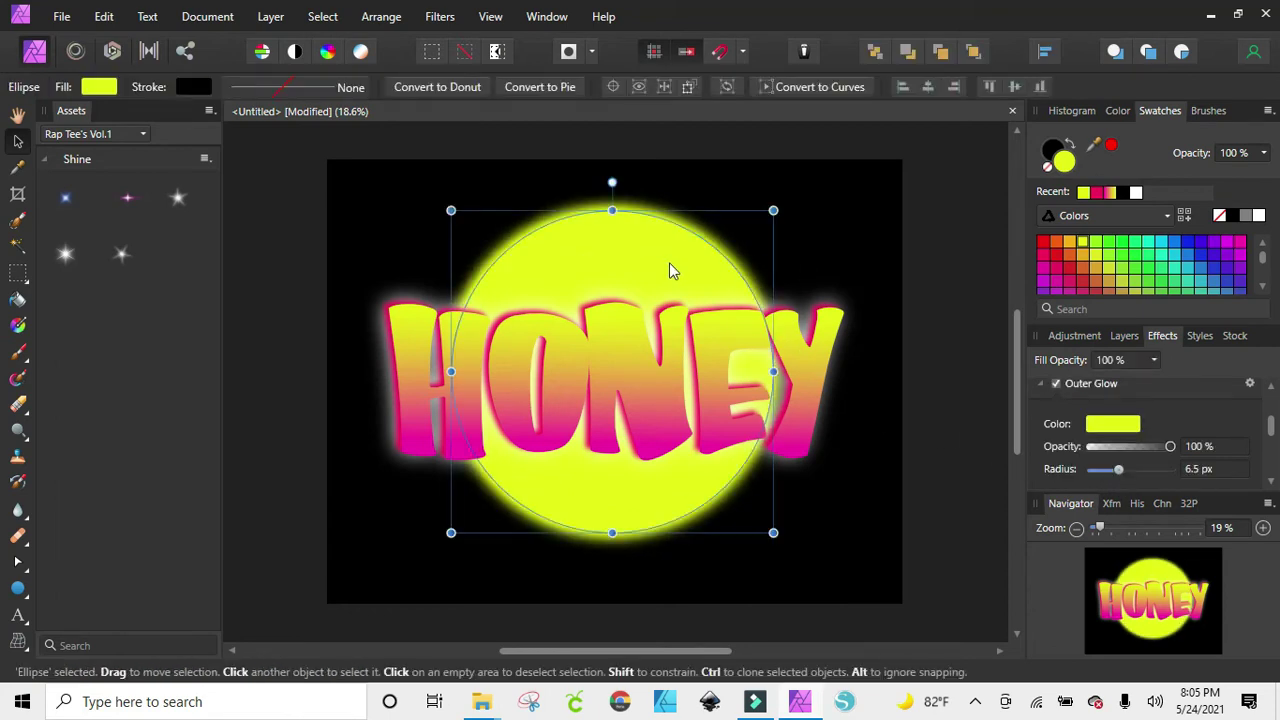
pyautogui.click(1097, 192)
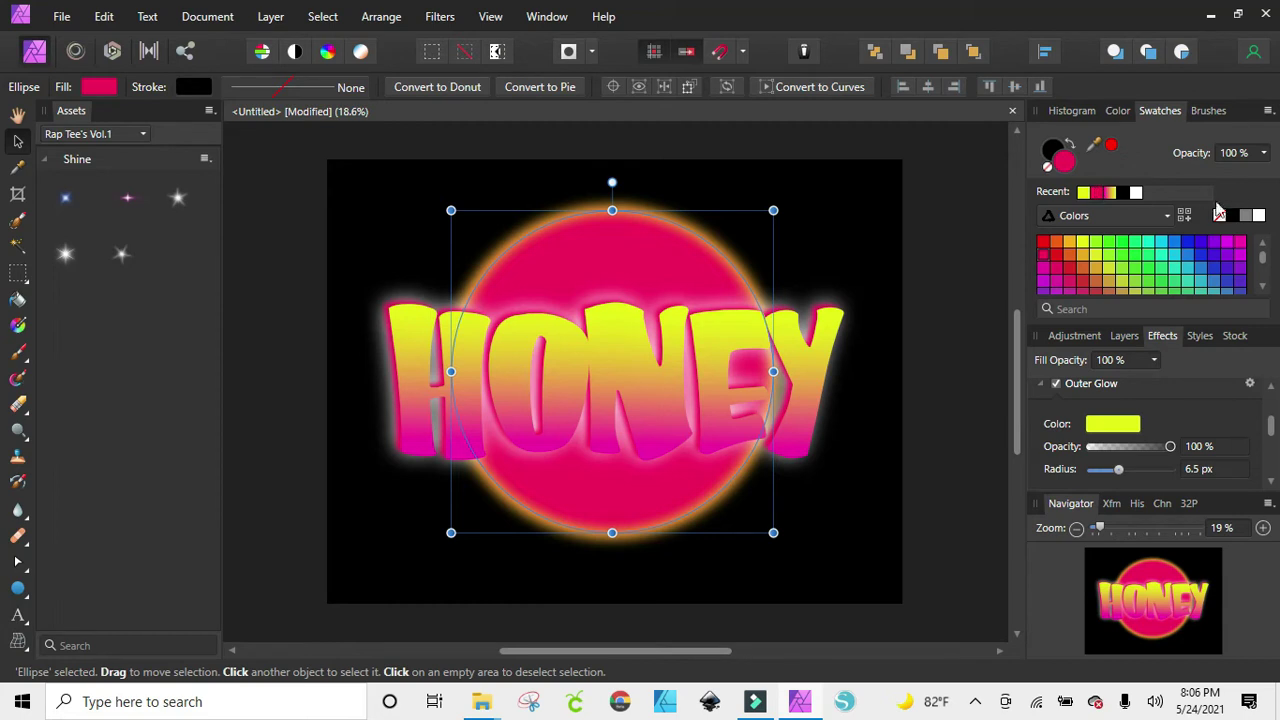
pyautogui.click(1112, 194)
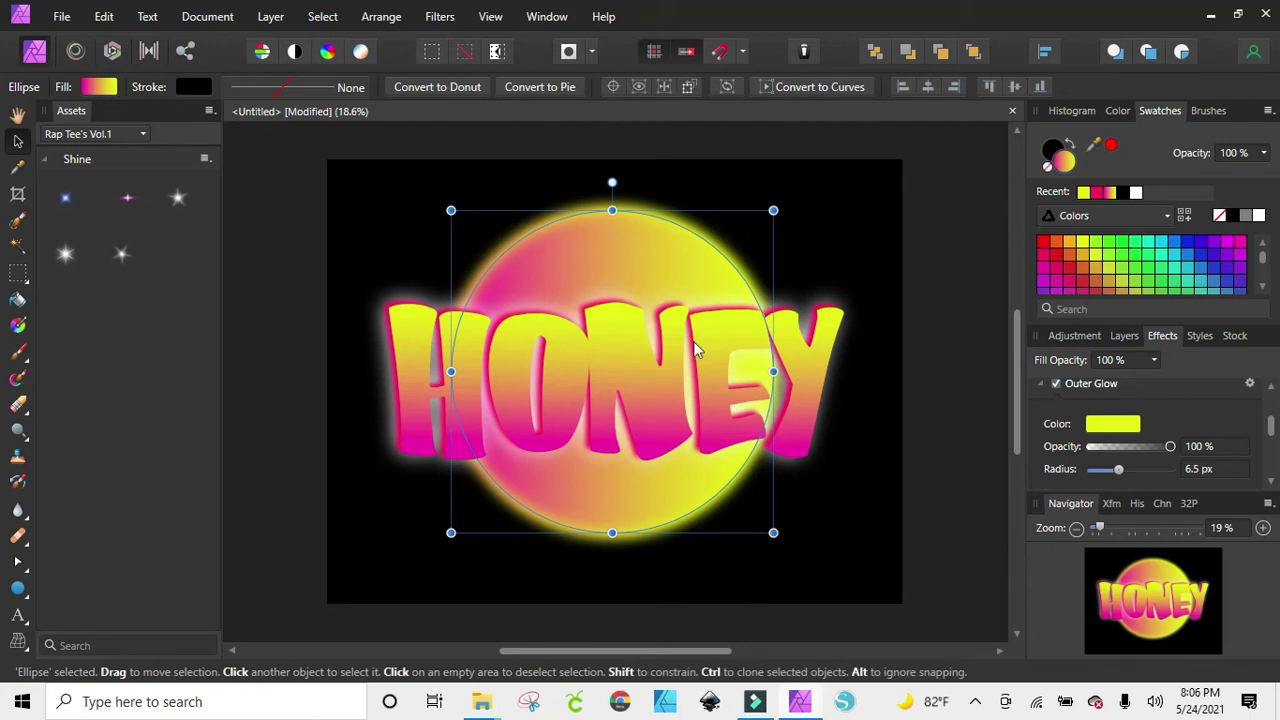
# Step: Duplicate the gradient circle, shrink the copy to about three quarters of its size and center it inside the original
pyautogui.hotkey('ctrl', 'z')
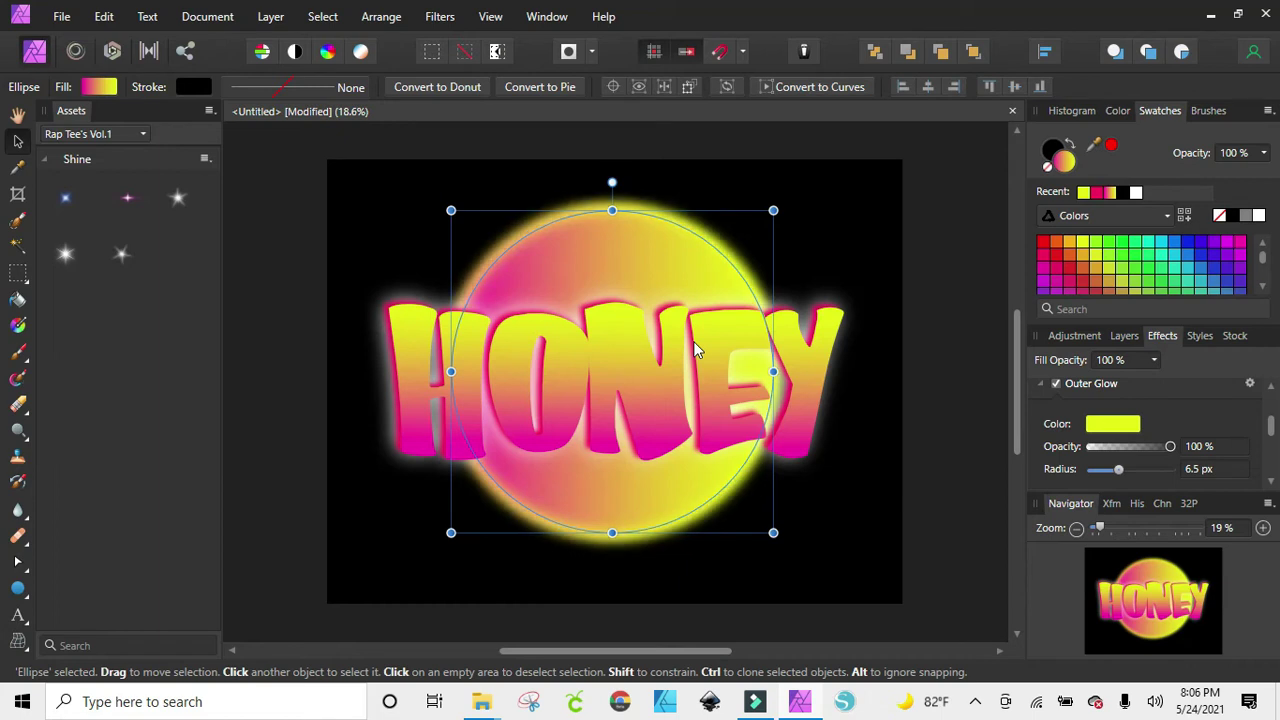
pyautogui.moveTo(774, 534); pyautogui.dragTo(700, 440)
pyautogui.moveTo(597, 266); pyautogui.dragTo(632, 306)
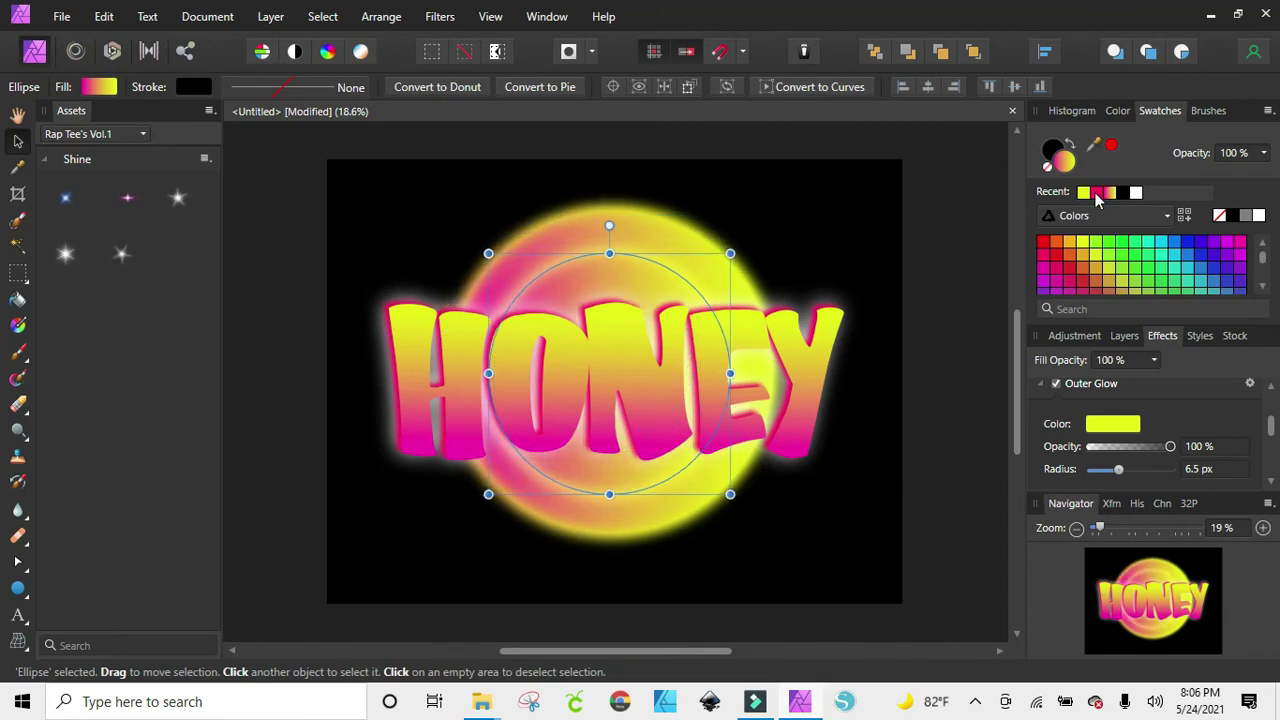
# Step: Fill the smaller inner circle with pink and set its Outer Glow to the same pink with a 94.8 px radius
pyautogui.click(1097, 195)
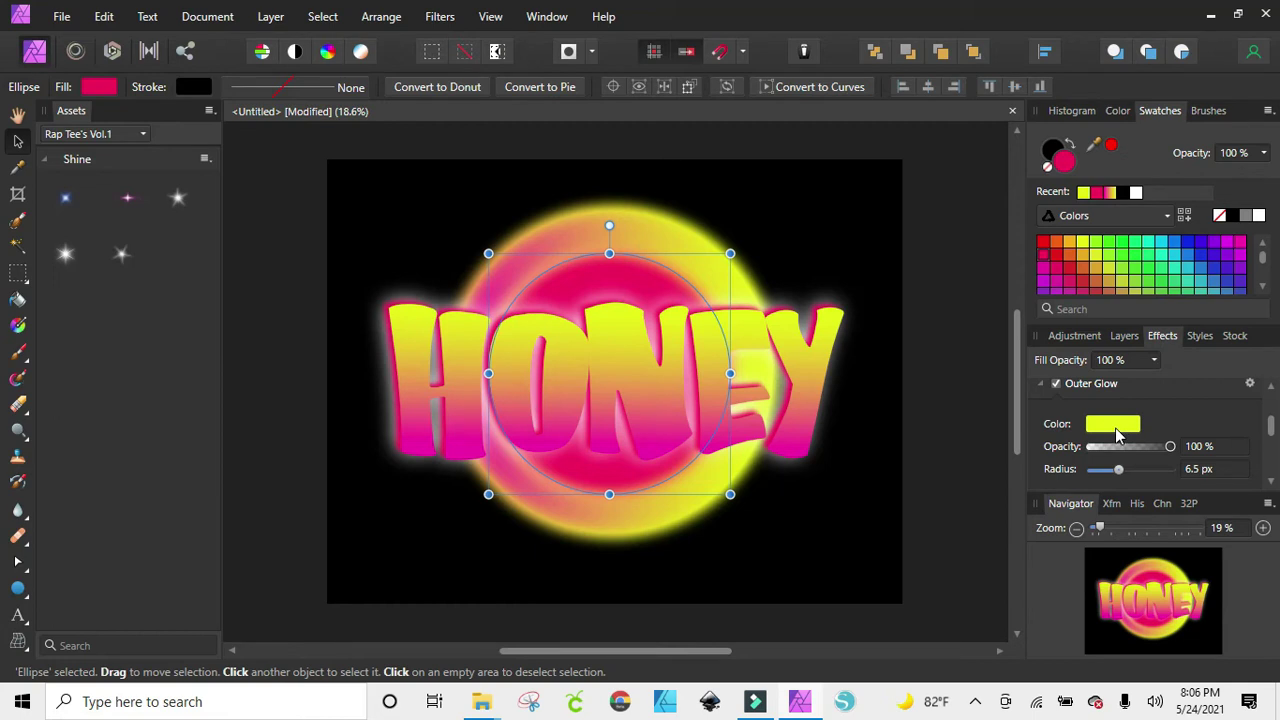
pyautogui.click(1118, 433)
pyautogui.click(1060, 487)
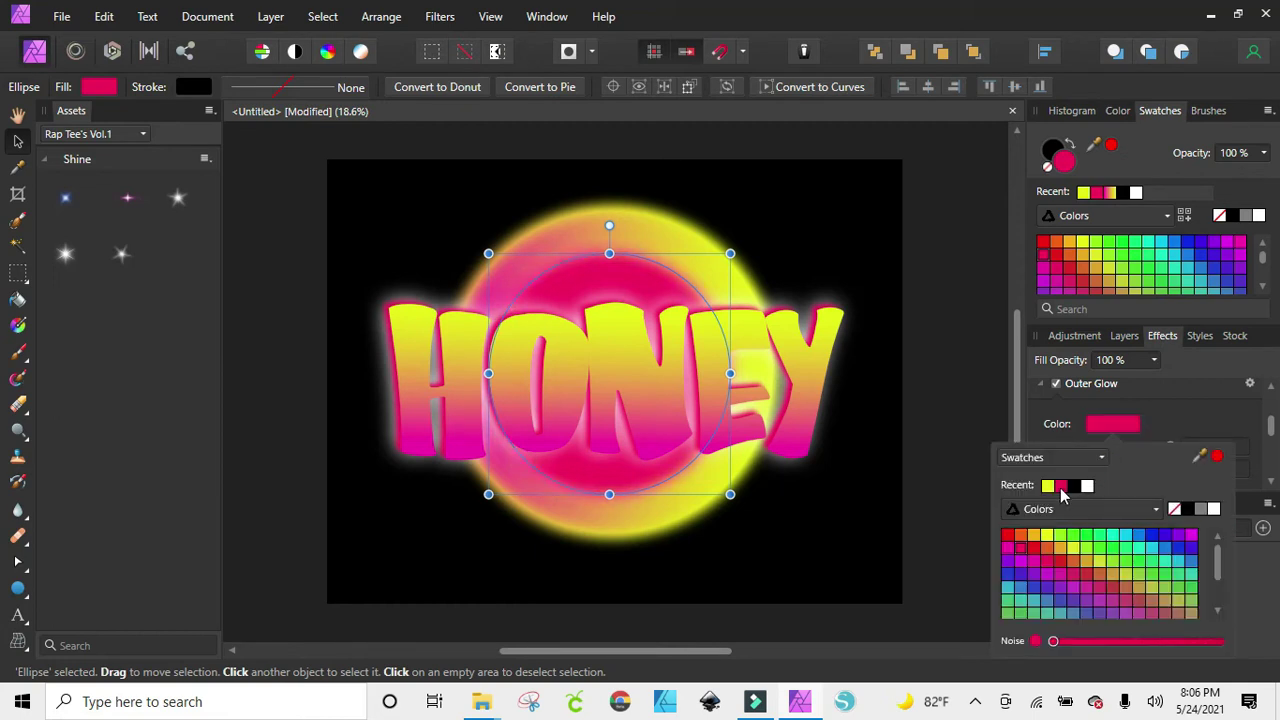
pyautogui.click(1178, 420)
pyautogui.moveTo(1118, 472); pyautogui.dragTo(1140, 472)
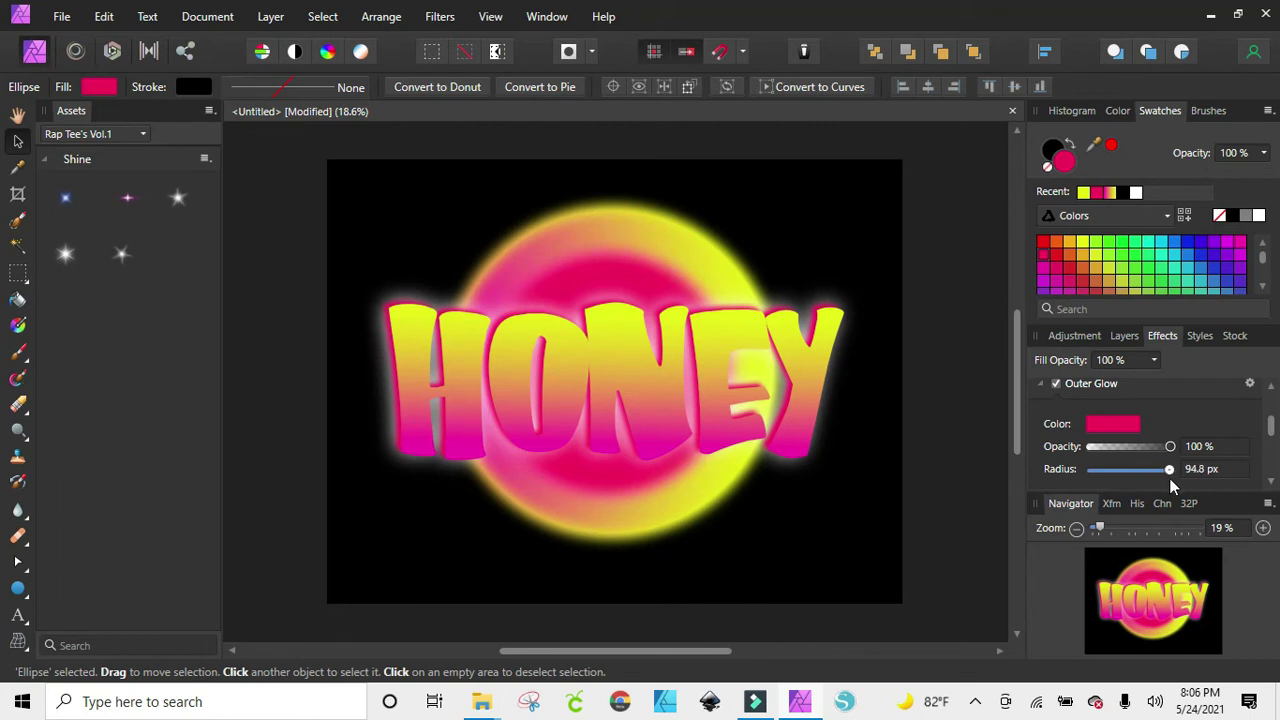
pyautogui.moveTo(1172, 485); pyautogui.dragTo(1172, 485)
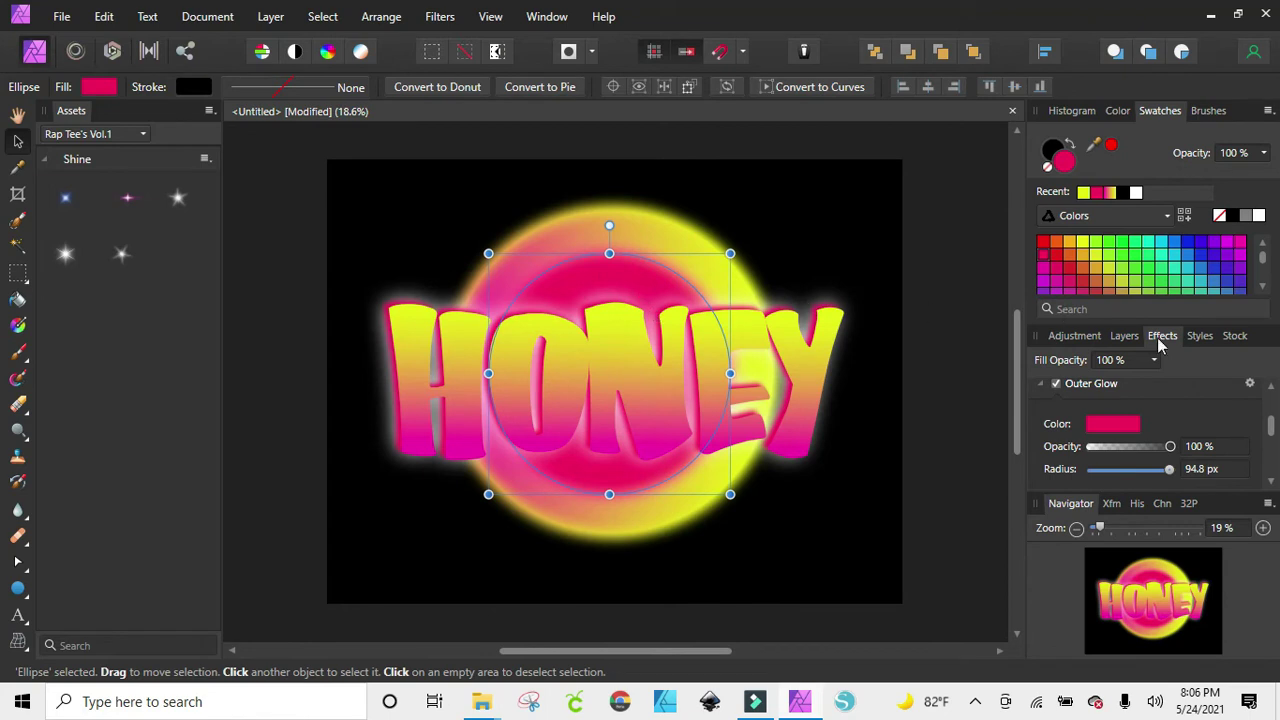
# Step: Increase the inner pink circle's Gaussian Blur radius to 89.6 px
pyautogui.click(1062, 390)
pyautogui.click(1041, 395)
pyautogui.moveTo(1106, 437); pyautogui.dragTo(1170, 443)
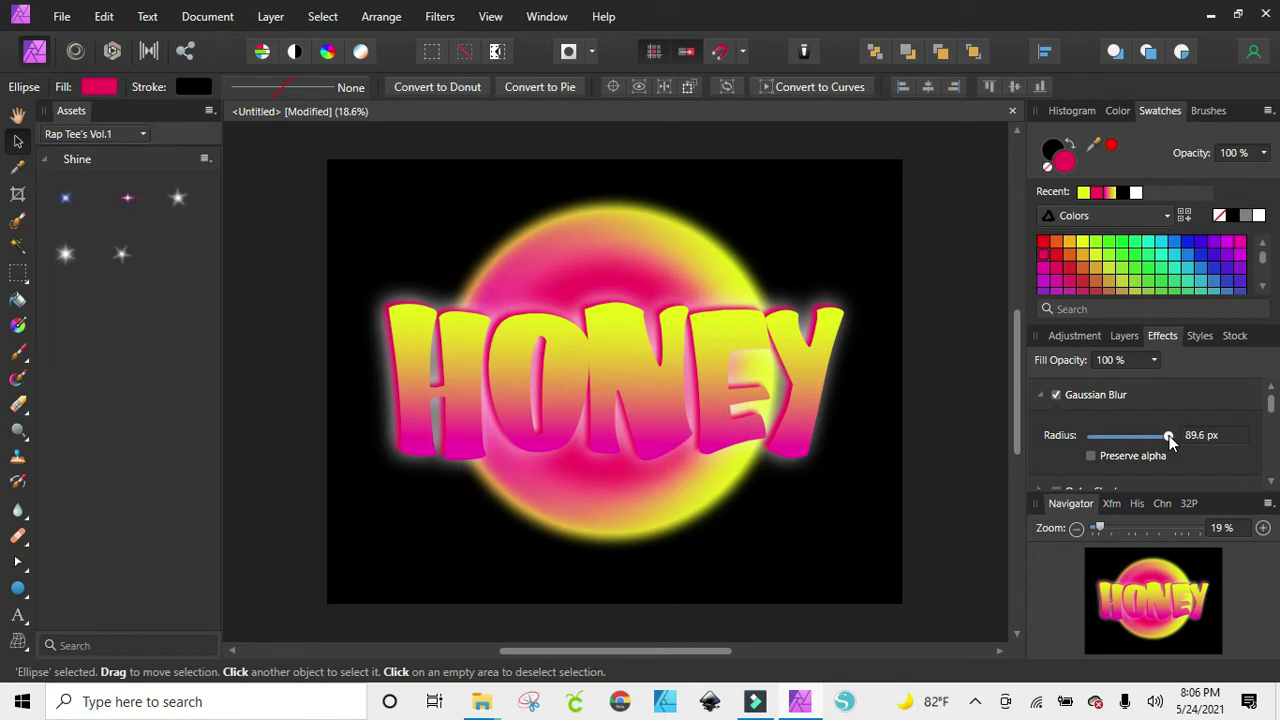
pyautogui.click(647, 213)
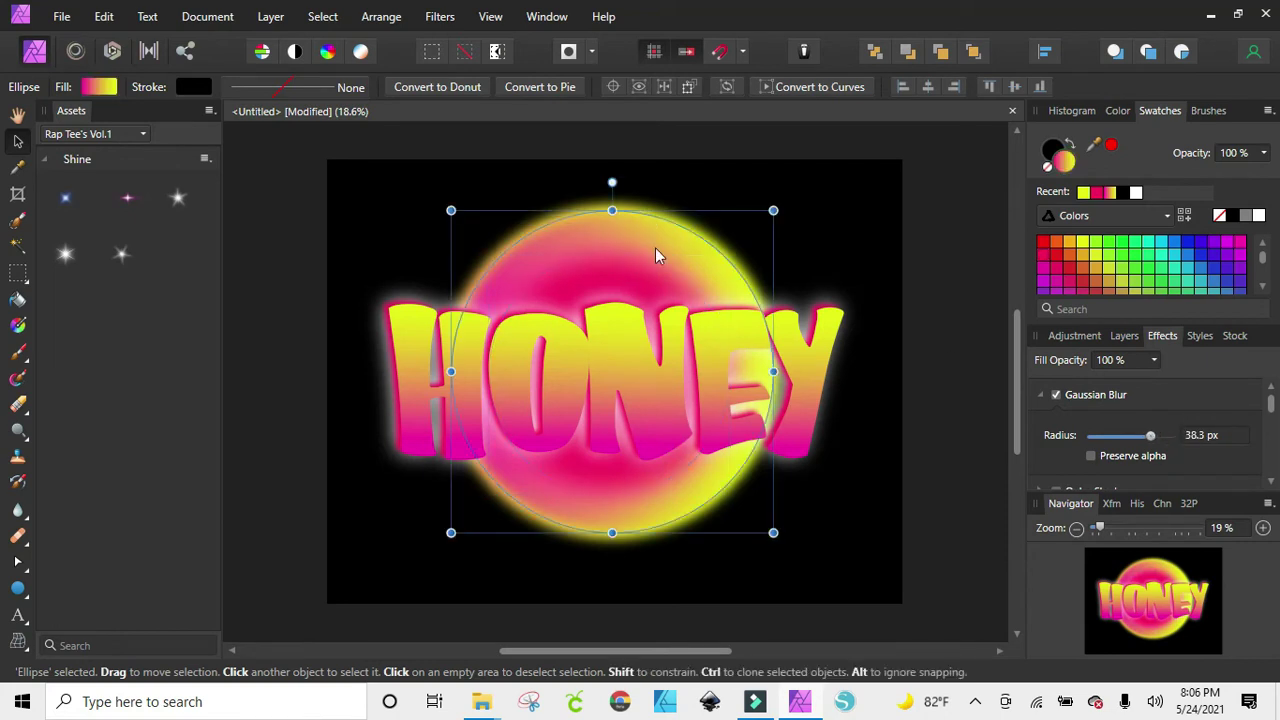
pyautogui.click(628, 286)
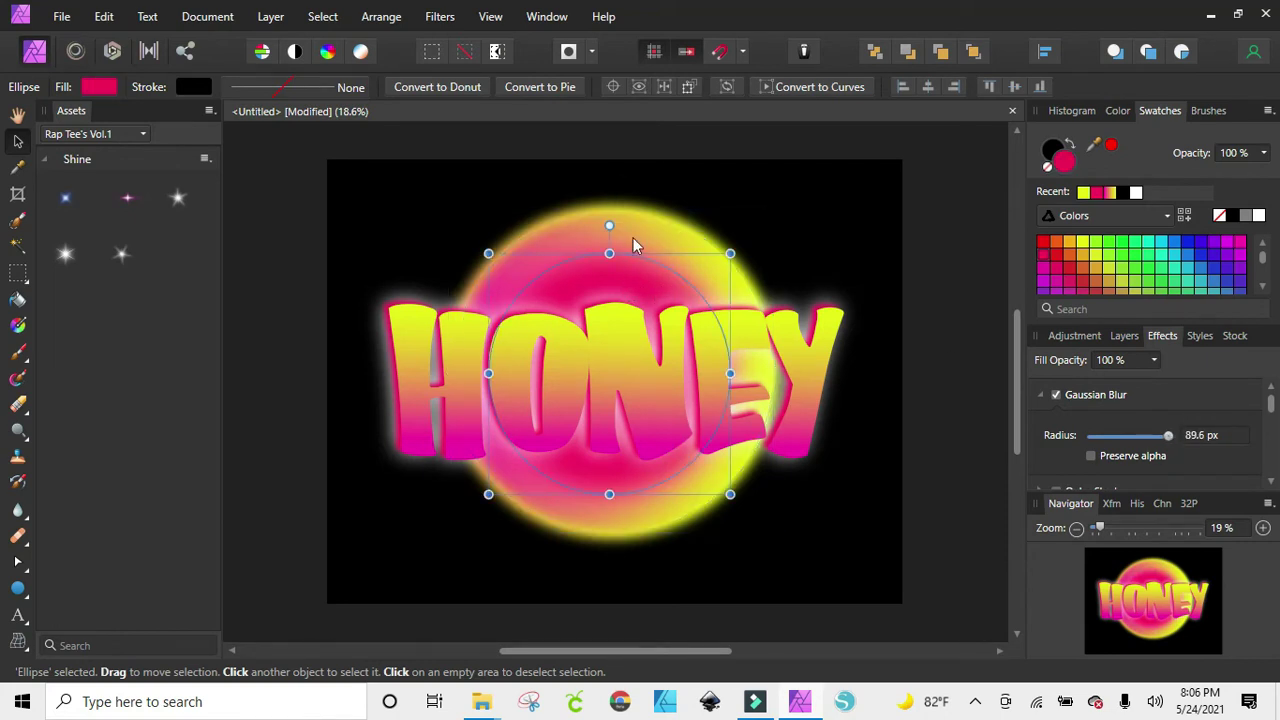
# Step: Center the inner pink circle and the outer gradient circle horizontally on each other
pyautogui.keyDown('shift'); pyautogui.click(633, 237); pyautogui.keyUp('shift')
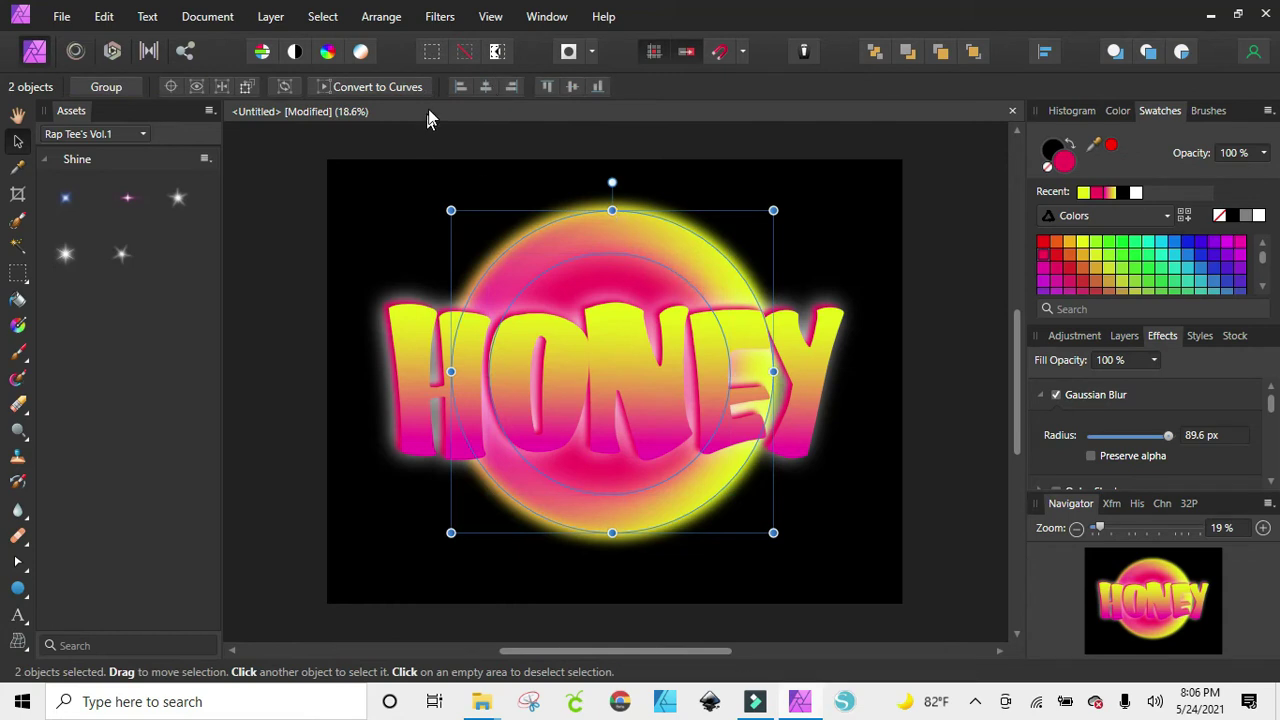
pyautogui.click(486, 88)
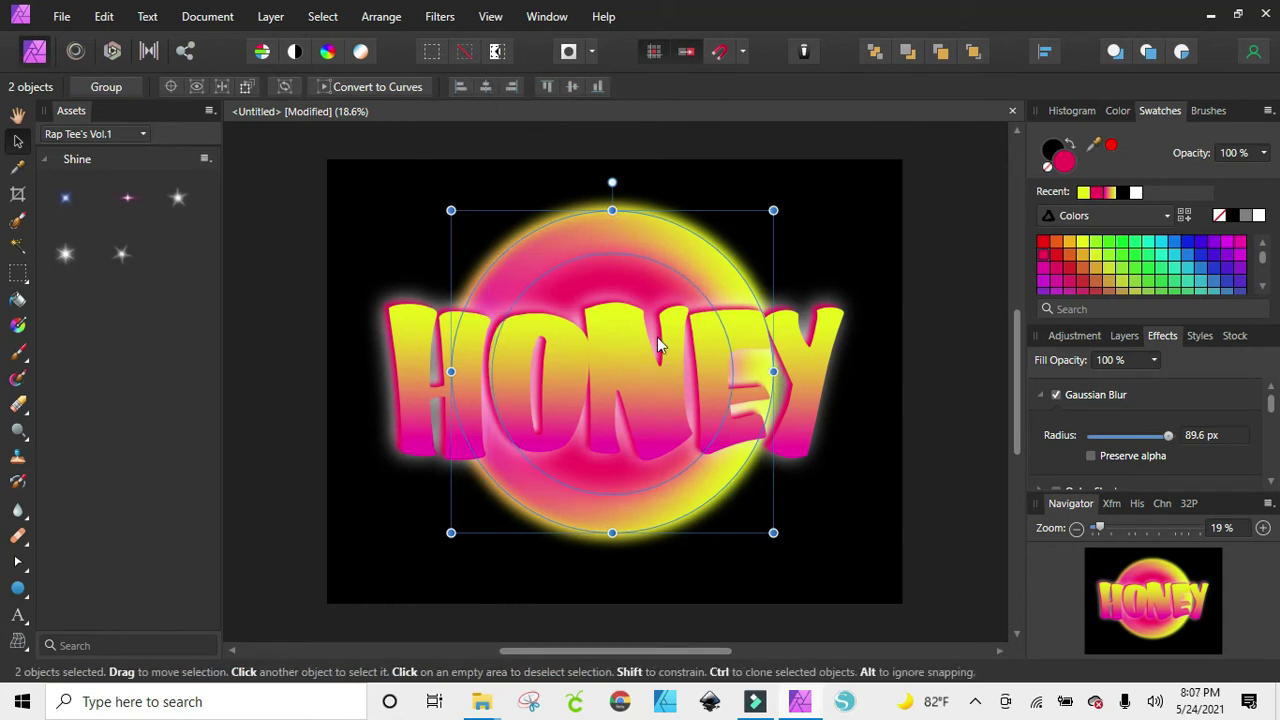
pyautogui.click(646, 286)
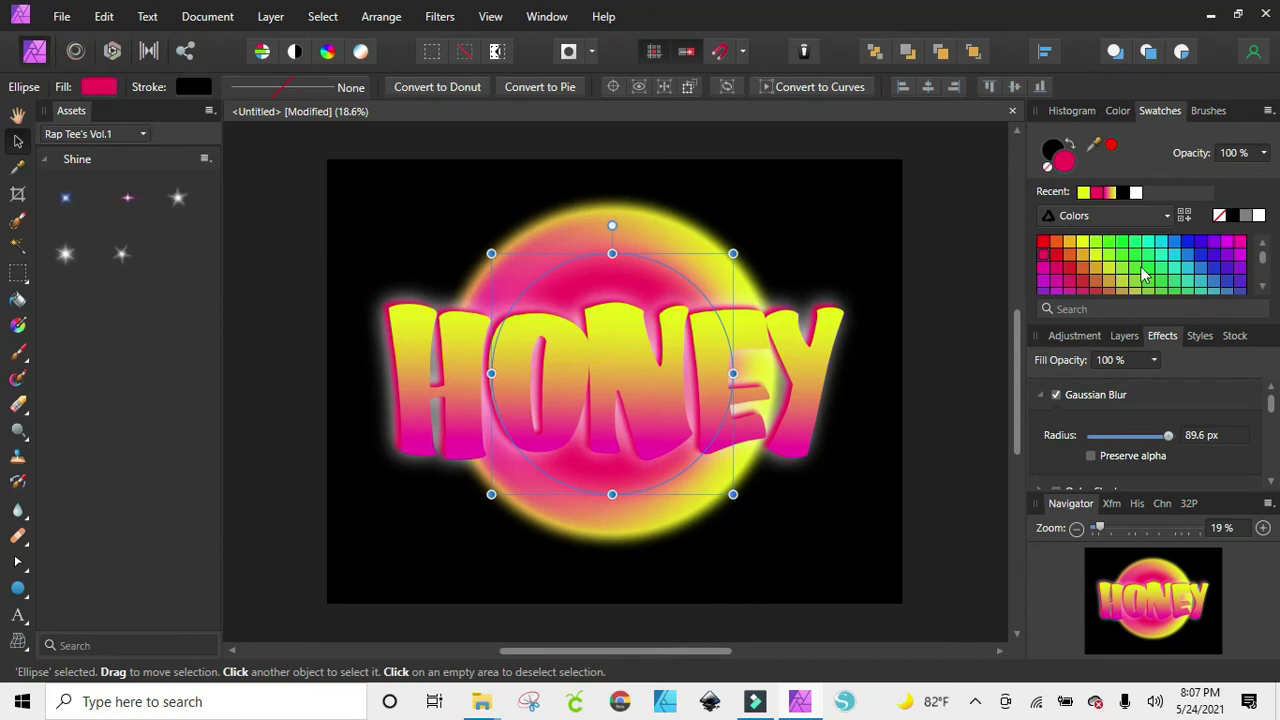
# Step: Fill the outer gradient circle with solid yellow
pyautogui.click(1121, 342)
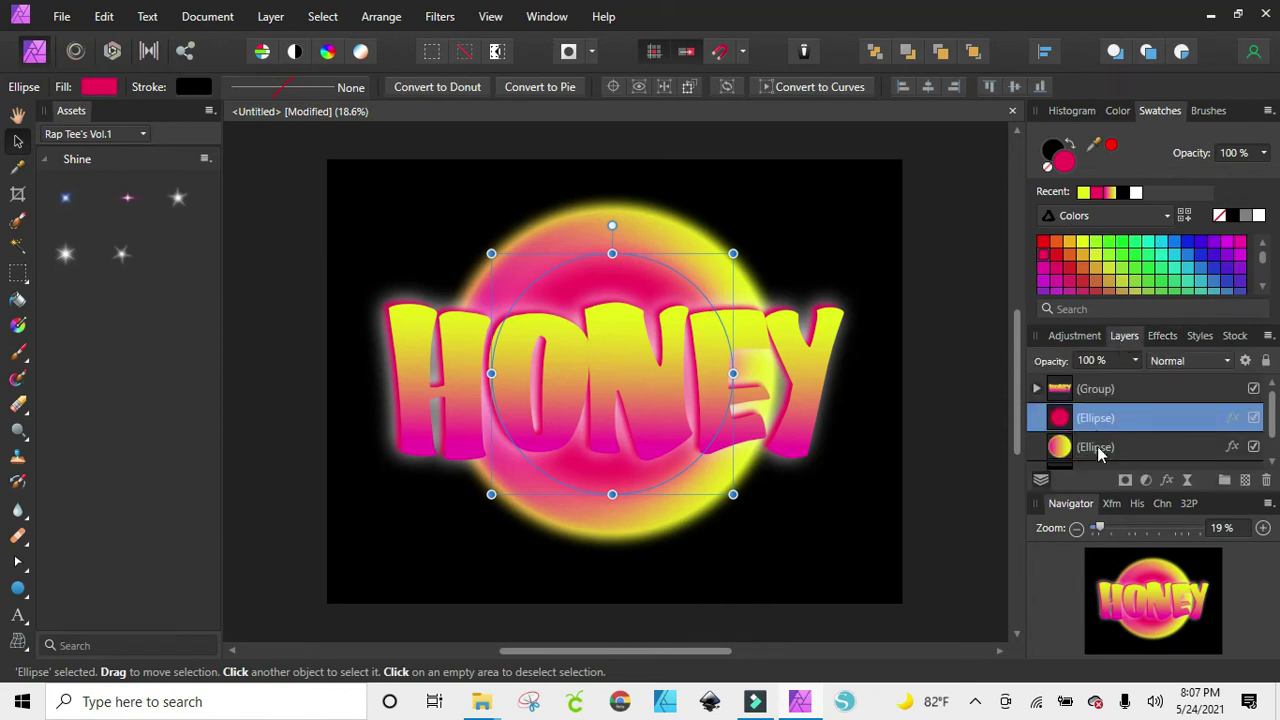
pyautogui.click(1066, 453)
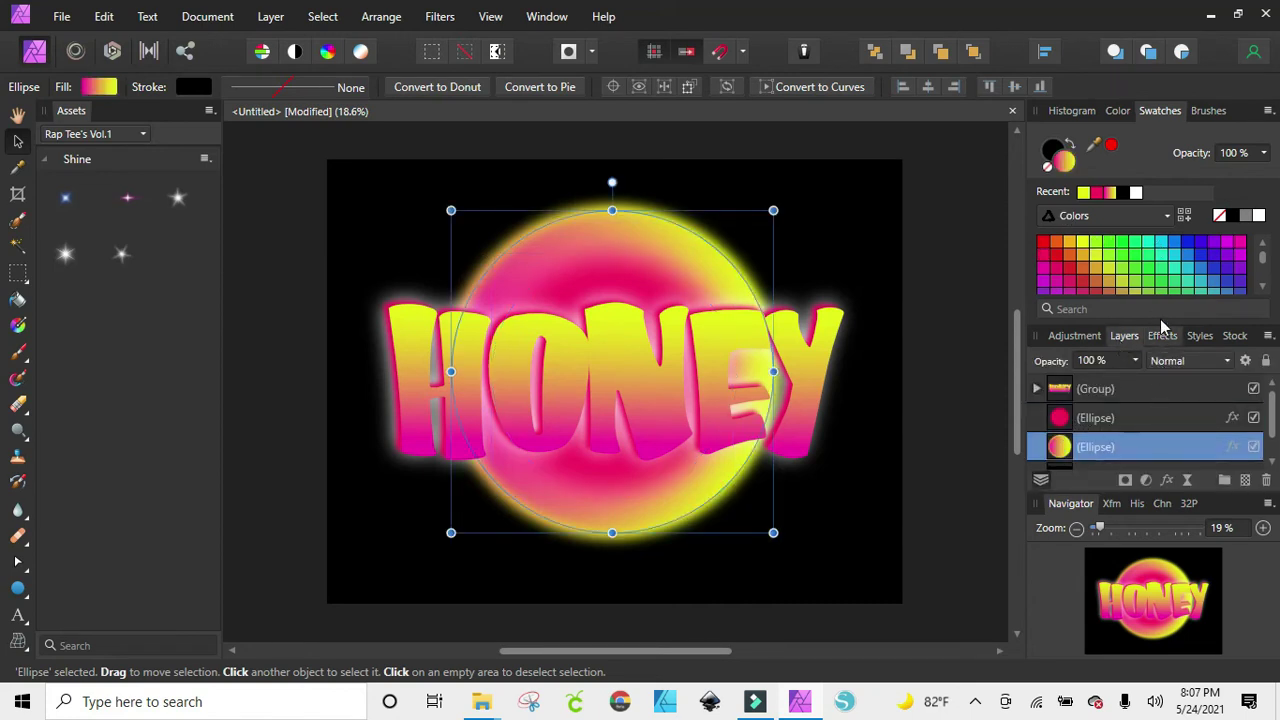
pyautogui.click(1081, 244)
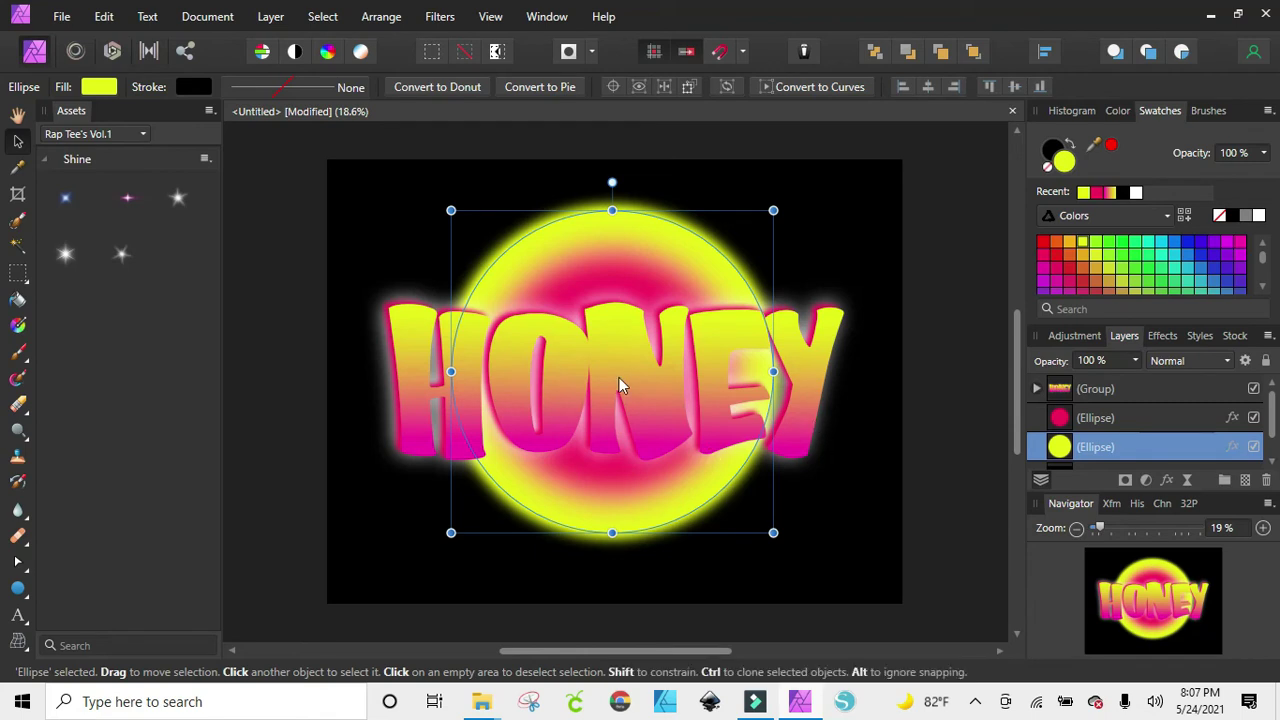
# Step: Duplicate the inner pink circle, fill the copy with white, shrink it to about 70% and center it behind the lettering
pyautogui.click(630, 284)
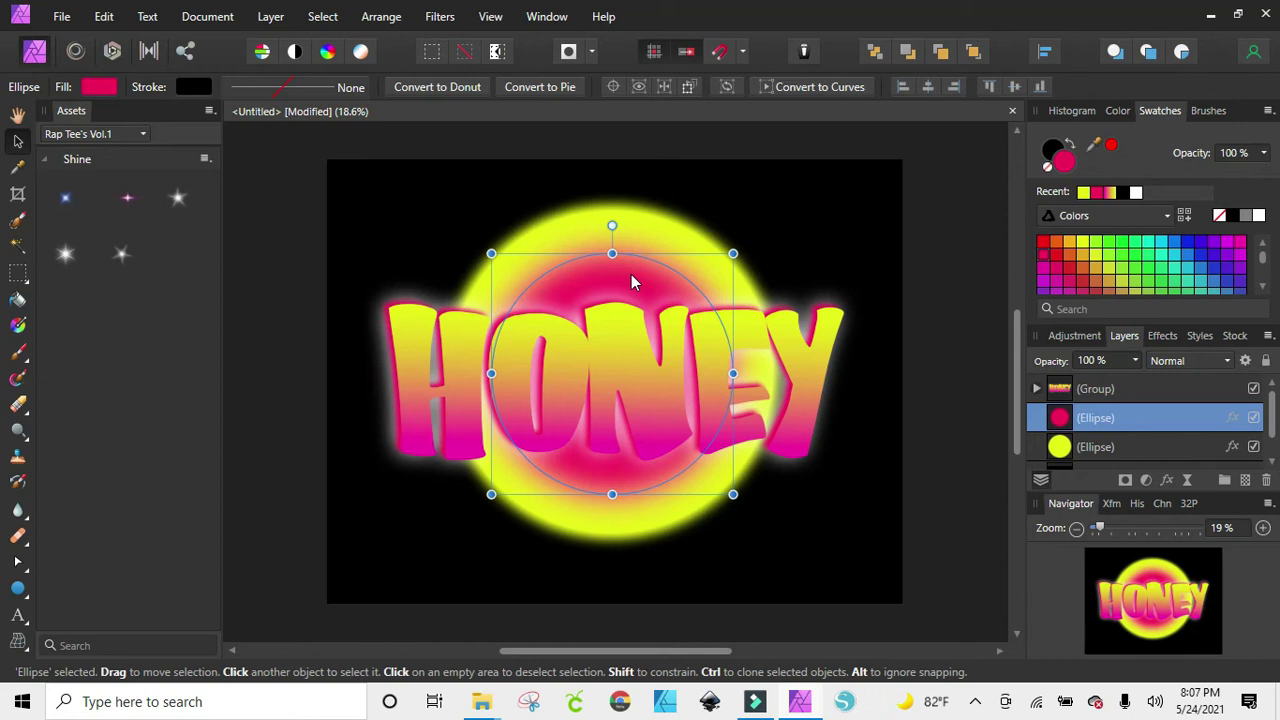
pyautogui.hotkey('ctrl', 'j')
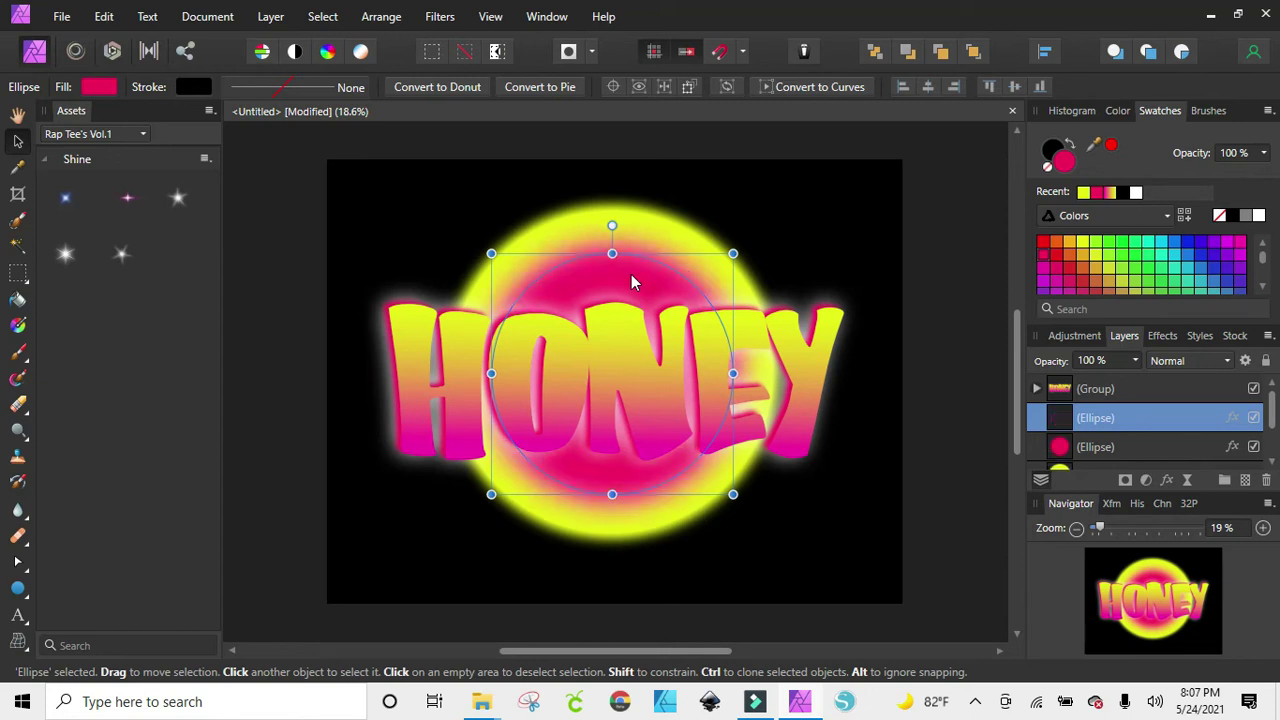
pyautogui.click(1258, 215)
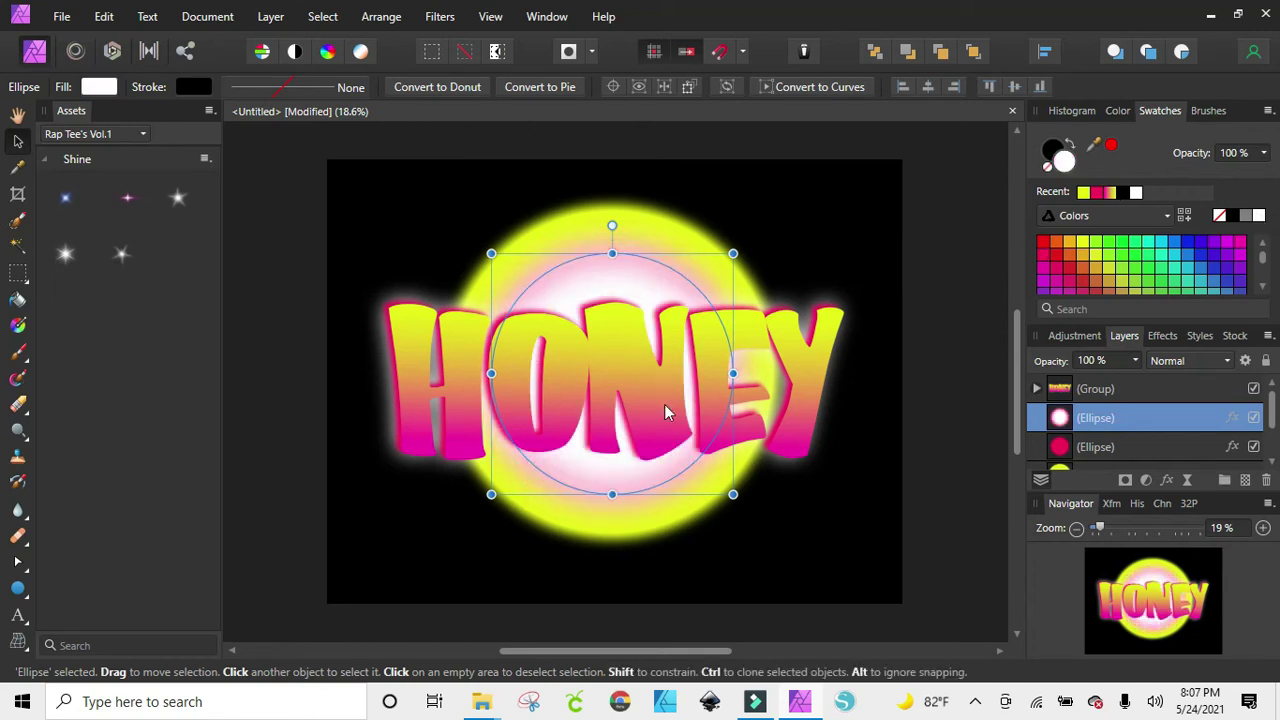
pyautogui.moveTo(733, 494); pyautogui.dragTo(664, 426)
pyautogui.moveTo(572, 300); pyautogui.dragTo(605, 343)
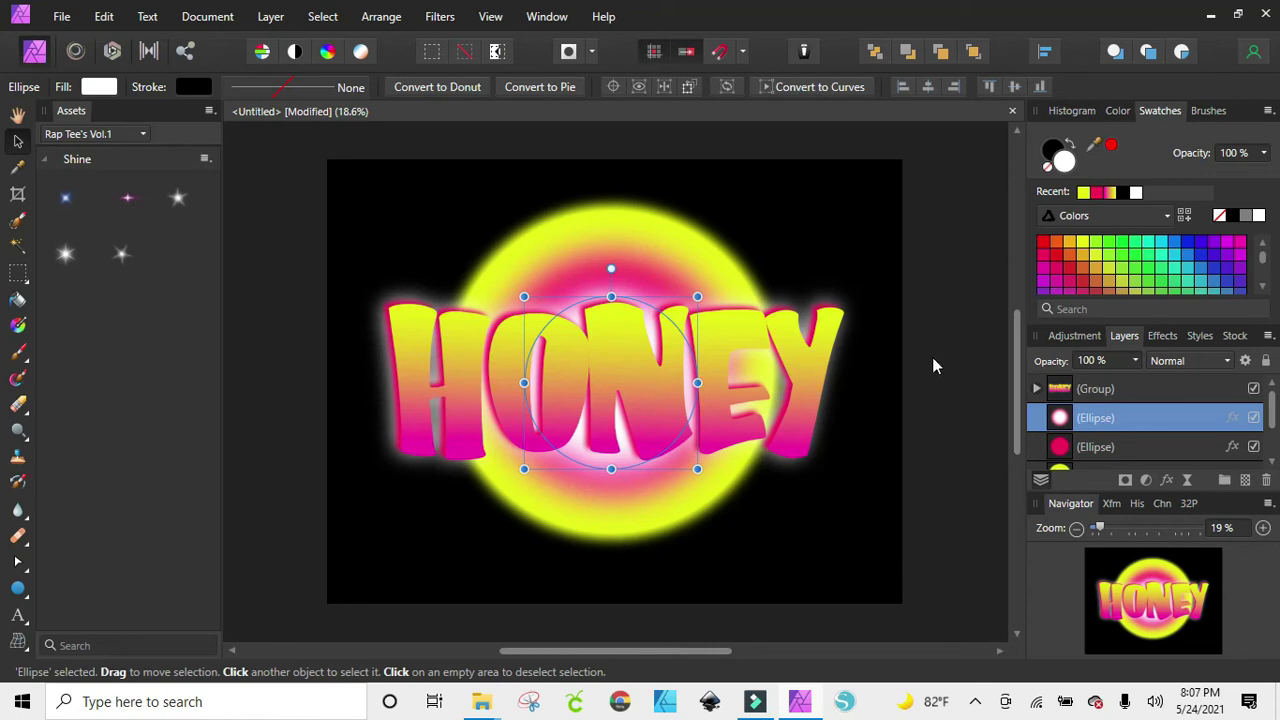
pyautogui.click(806, 226)
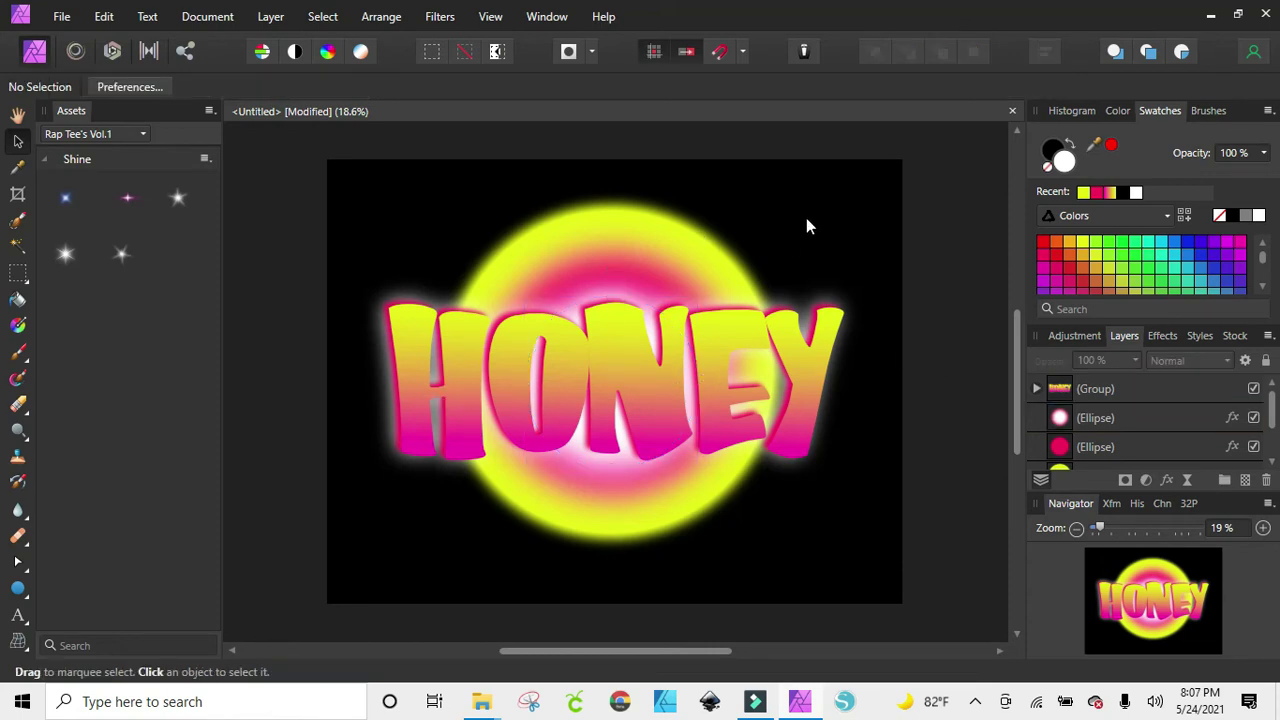
# Step: Fill the outermost circle with the recent pink and set its Outer Glow color to the same pink
pyautogui.click(669, 238)
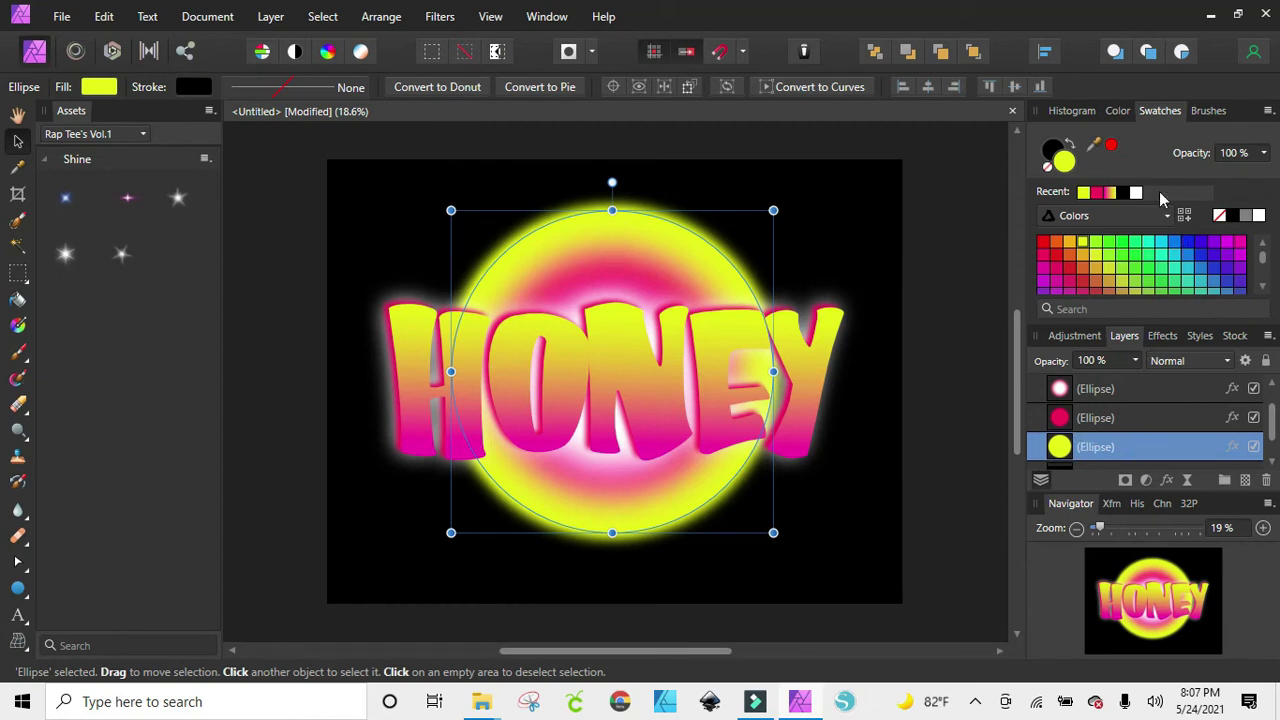
pyautogui.click(1097, 193)
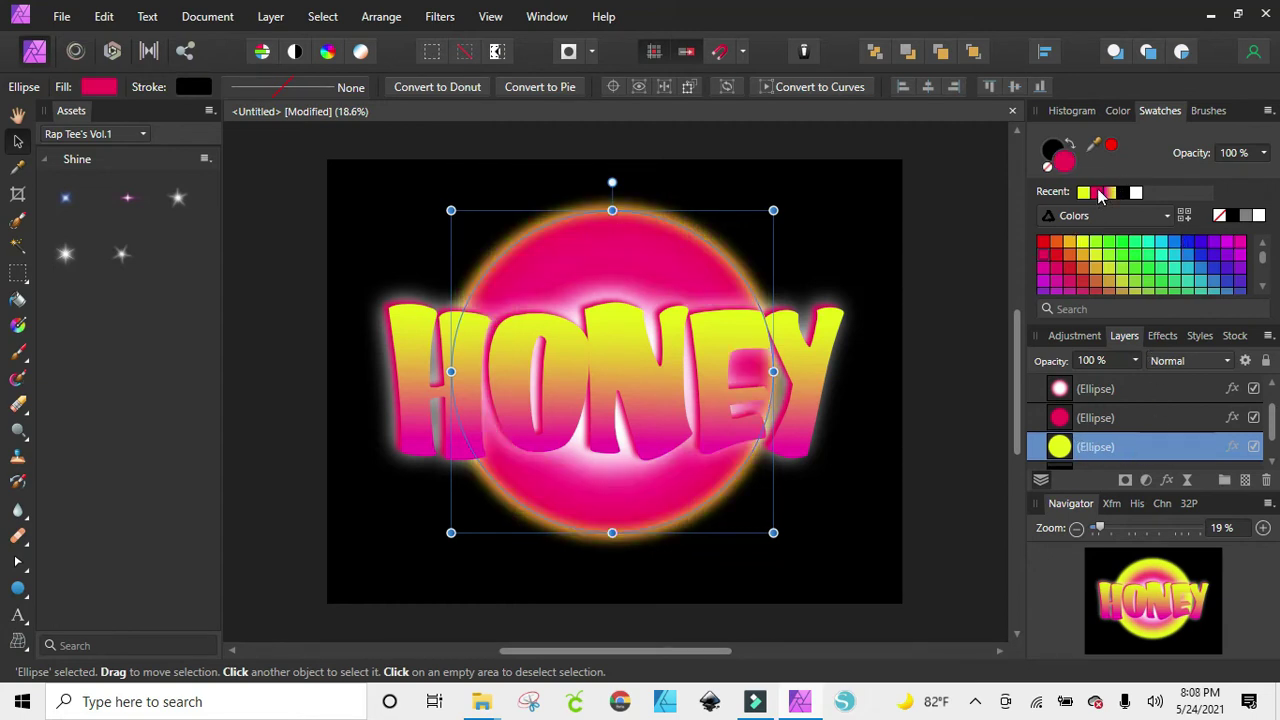
pyautogui.click(1166, 337)
pyautogui.click(1052, 396)
pyautogui.scroll(-1, 1076, 470)
pyautogui.click(1076, 450)
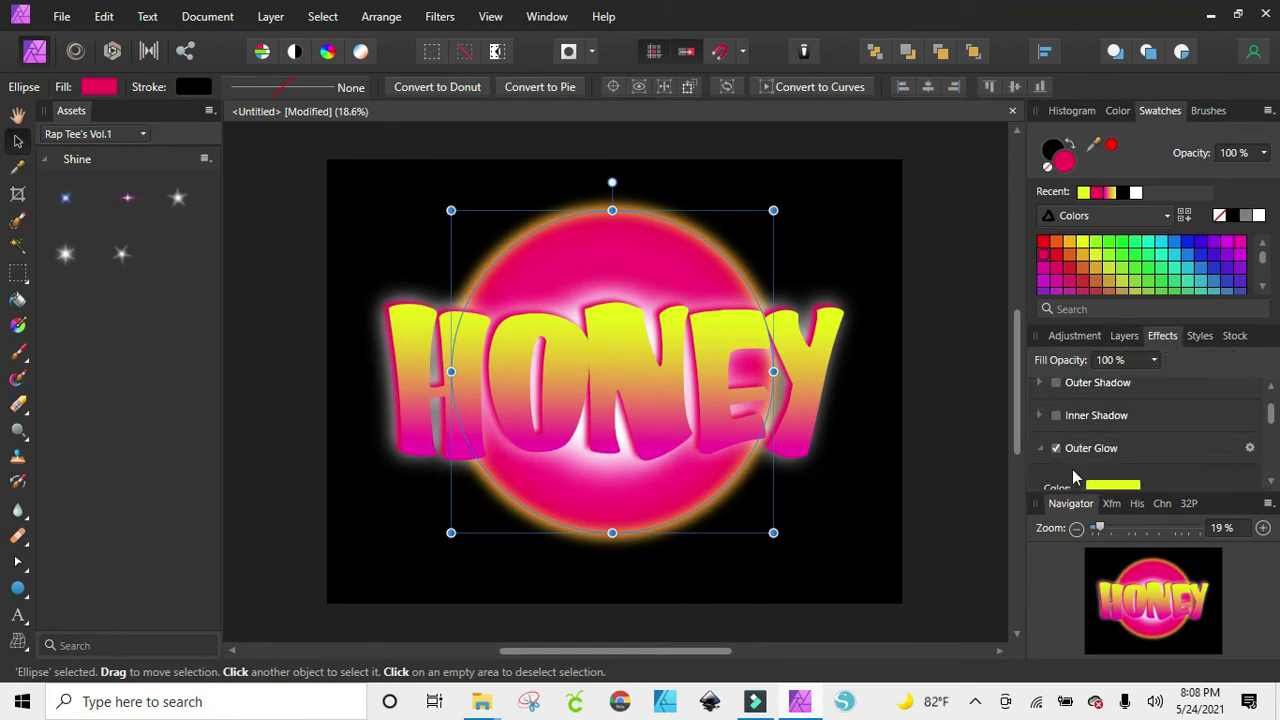
pyautogui.scroll(-1, 1074, 470)
pyautogui.click(1113, 444)
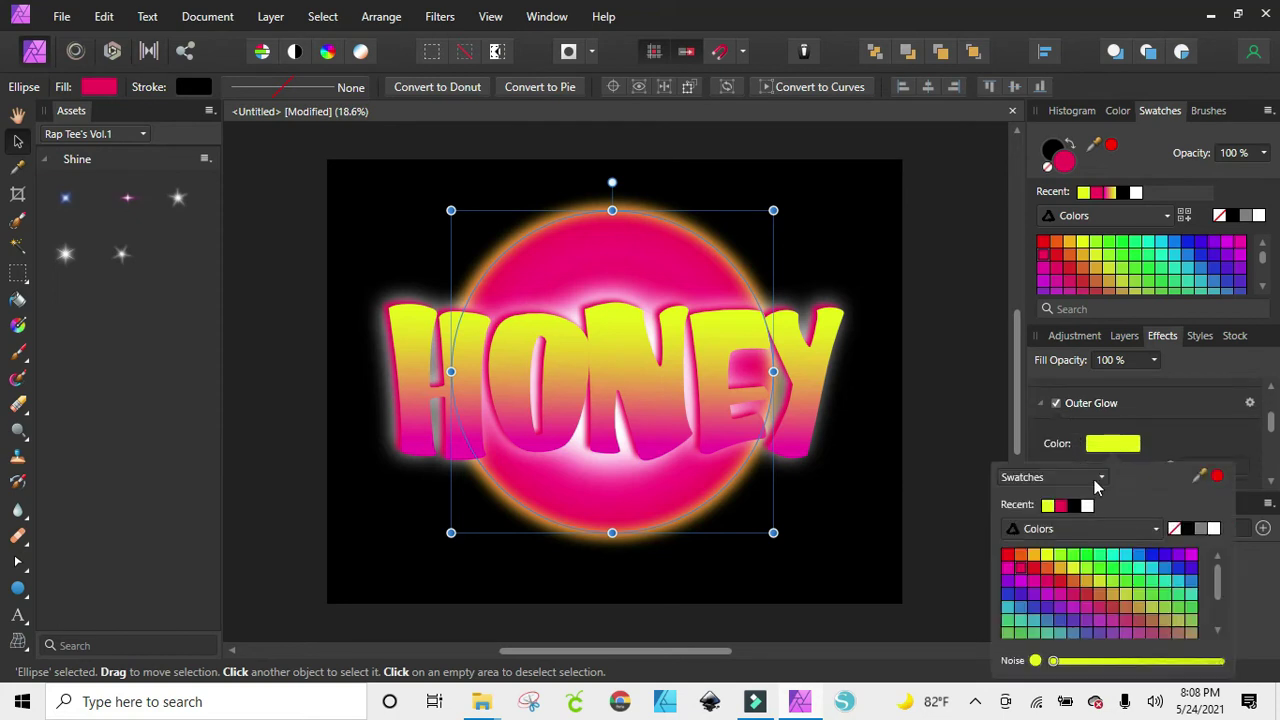
pyautogui.click(1061, 506)
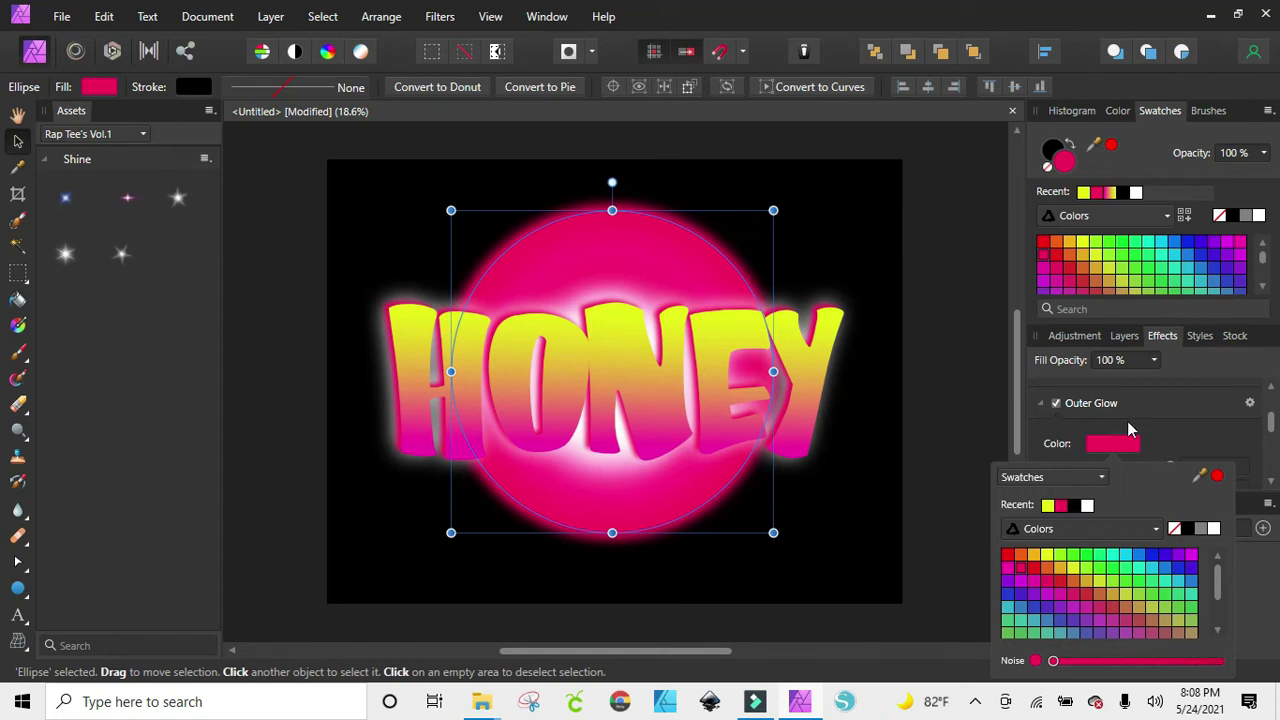
pyautogui.click(581, 262)
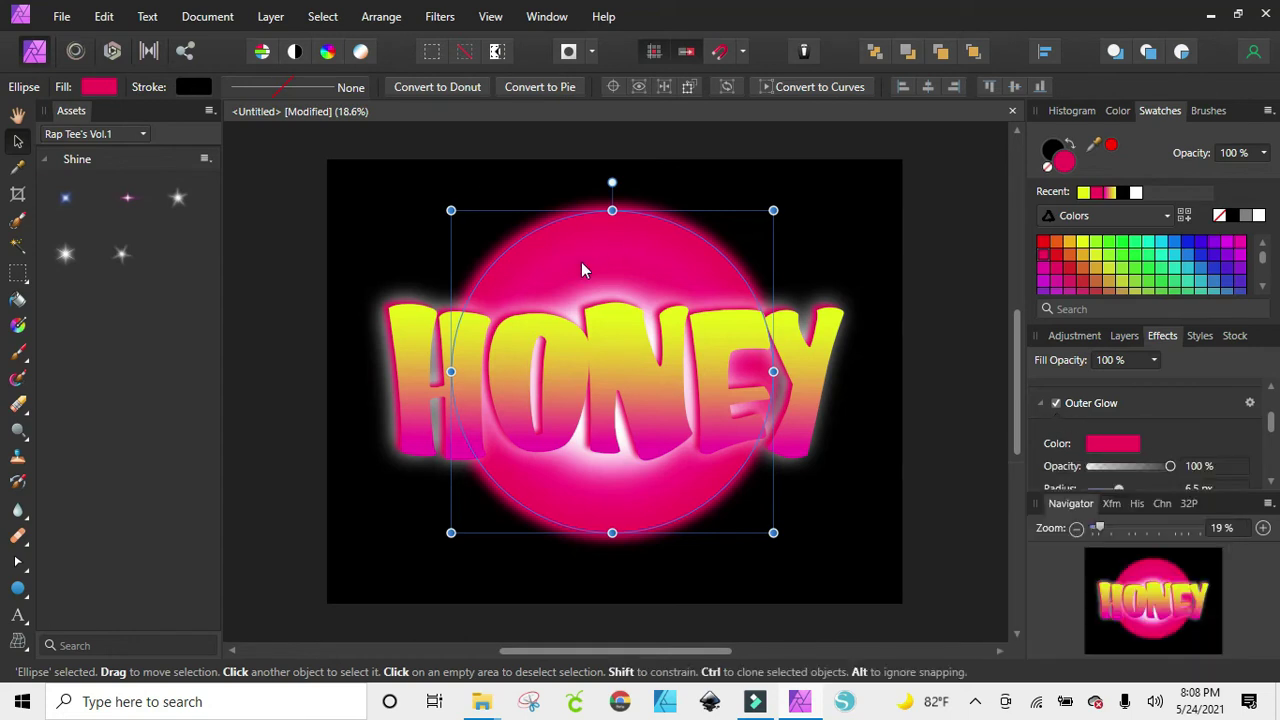
# Step: Fill the middle circle with the recent yellow and set its Outer Glow color to the same yellow
pyautogui.click(581, 262)
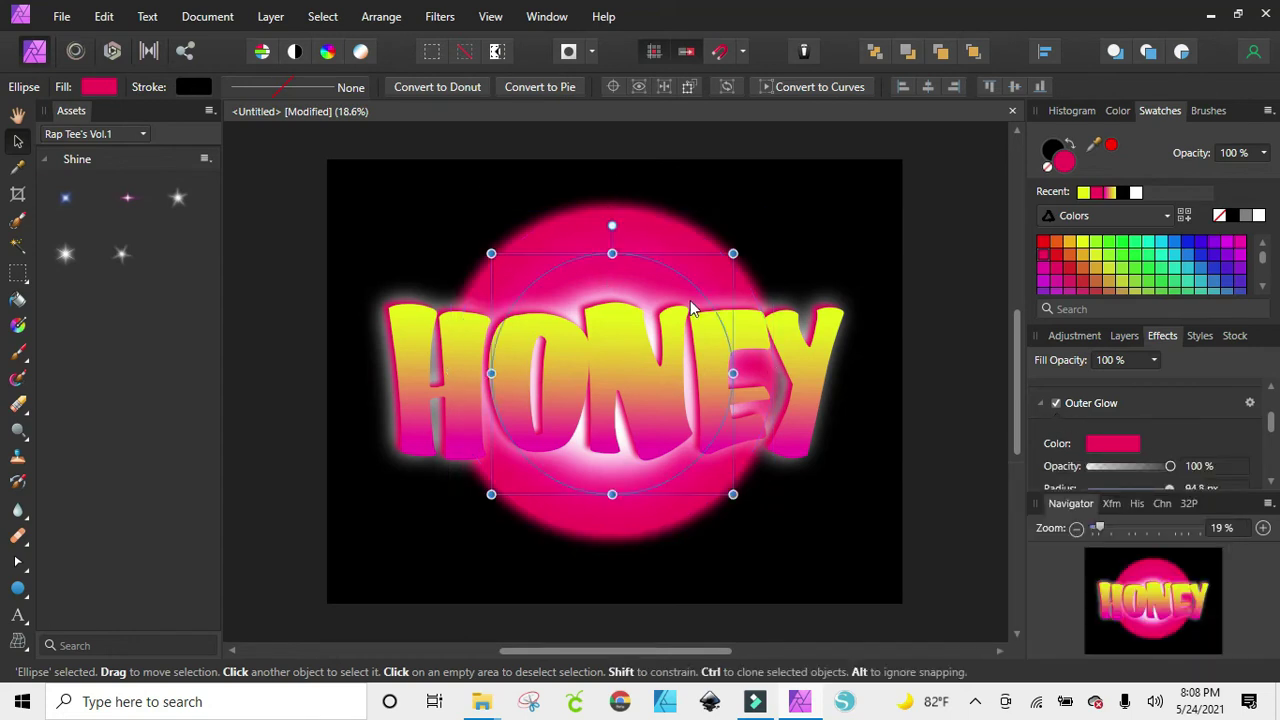
pyautogui.click(1084, 192)
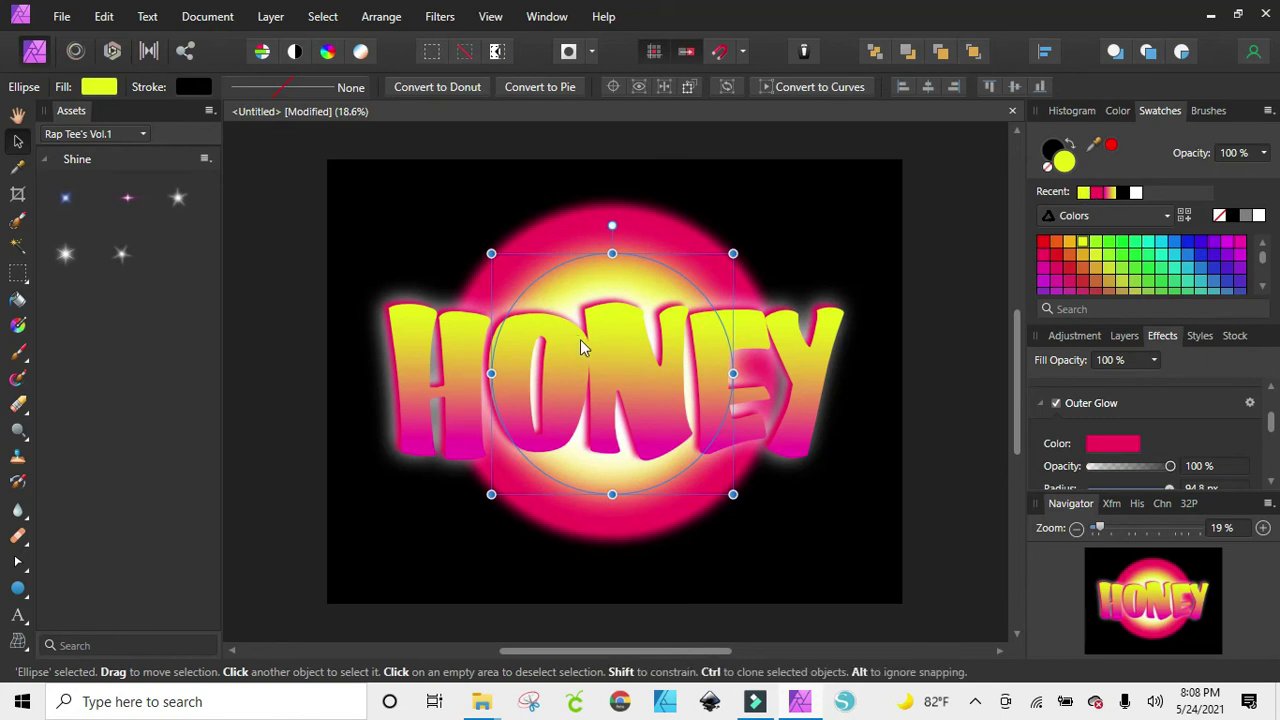
pyautogui.click(1117, 452)
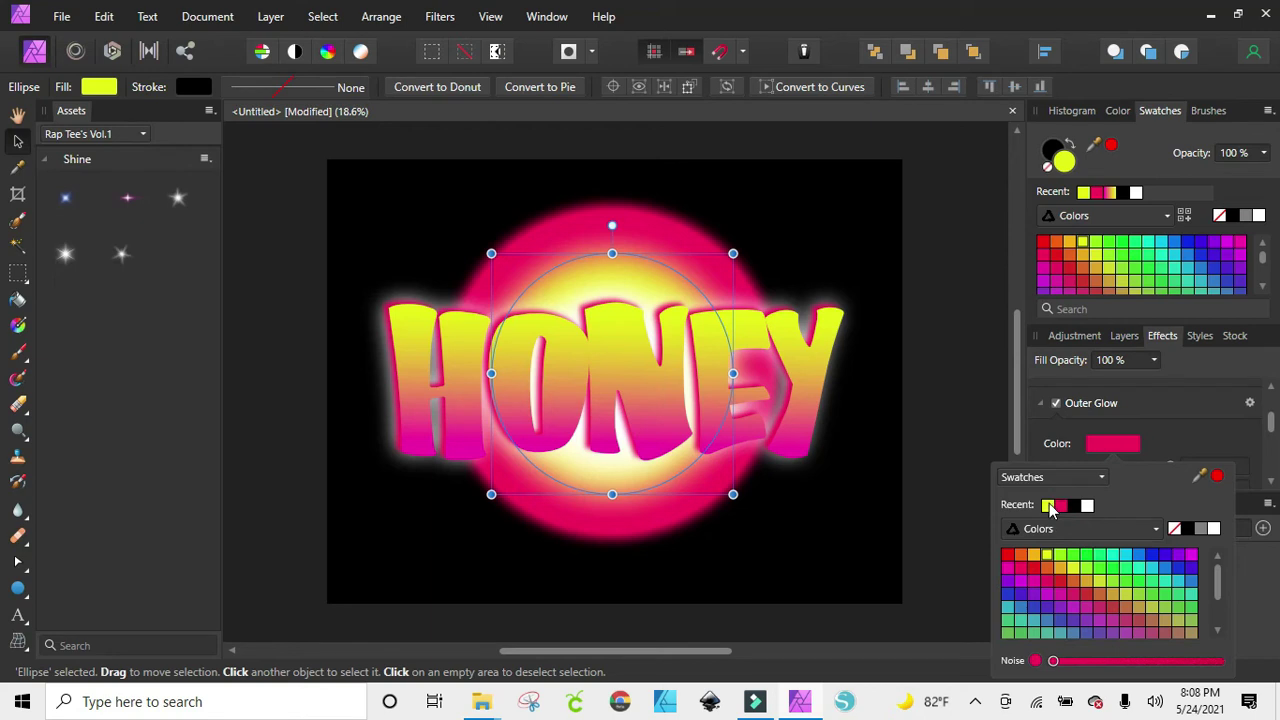
pyautogui.click(1047, 506)
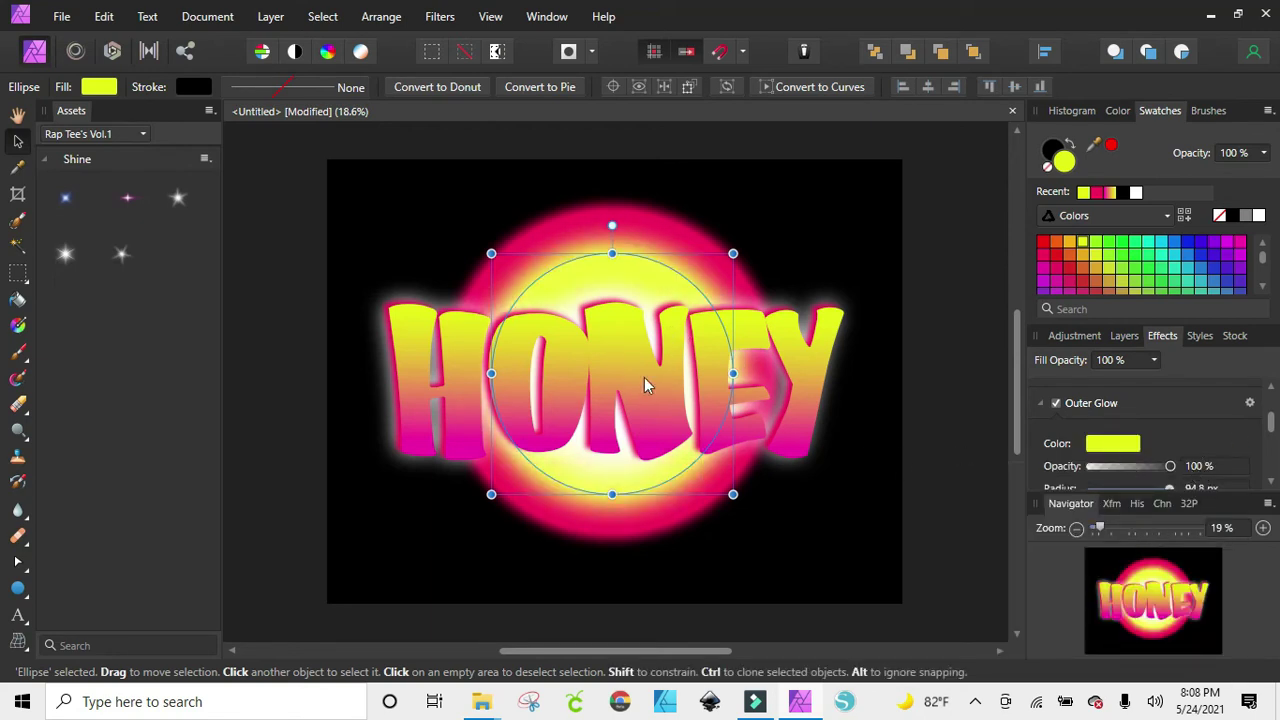
pyautogui.click(785, 248)
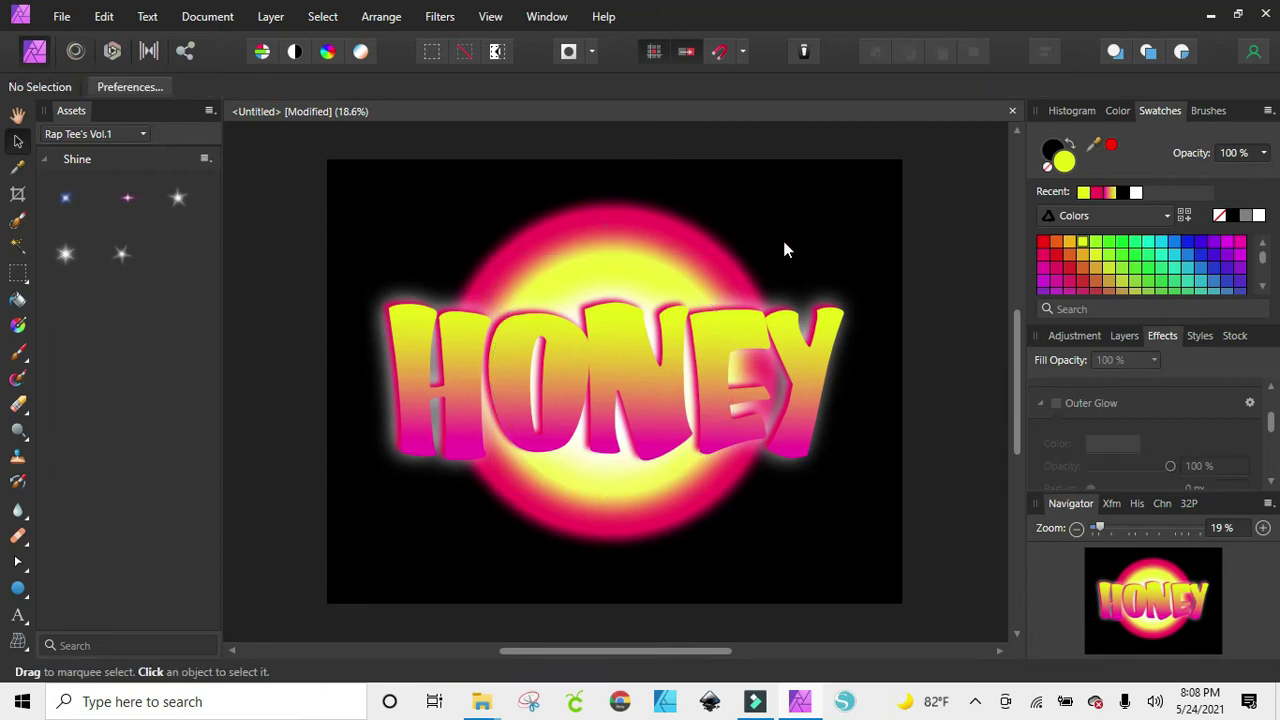
# Step: Increase the outermost pink circle's Outer Glow radius to 100 px
pyautogui.click(681, 238)
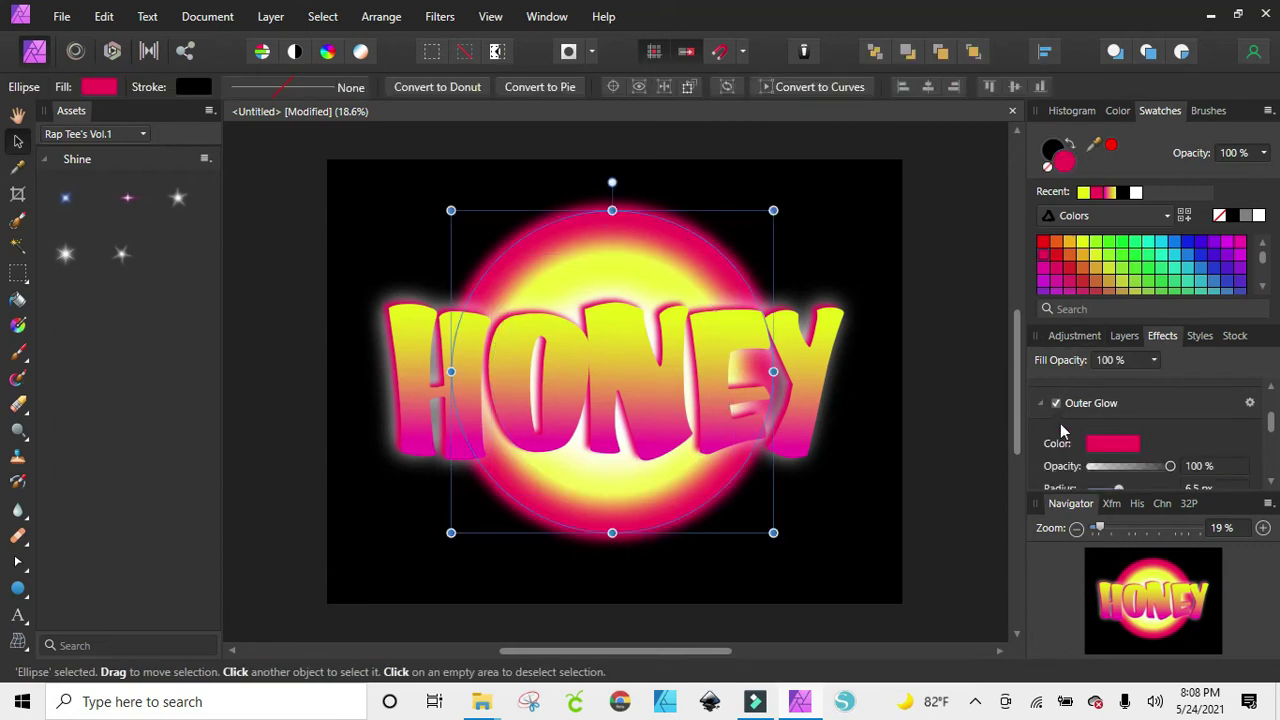
pyautogui.moveTo(1120, 487); pyautogui.dragTo(1197, 503)
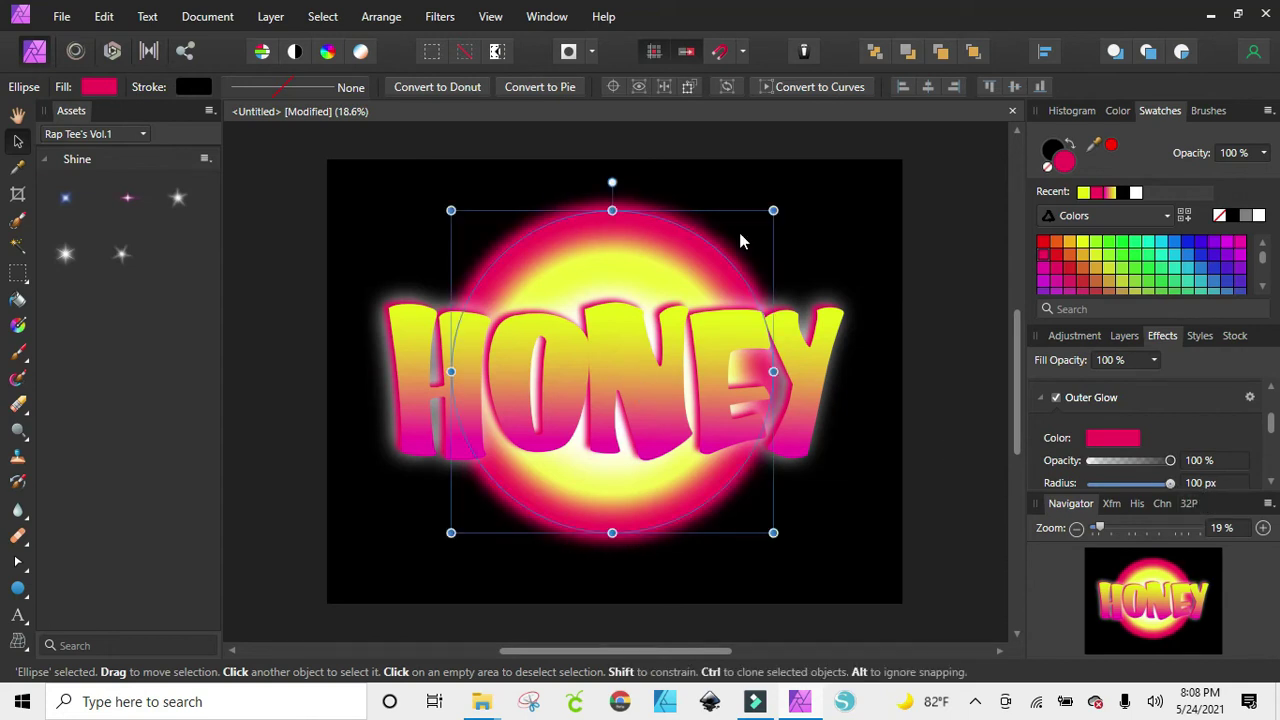
pyautogui.click(816, 225)
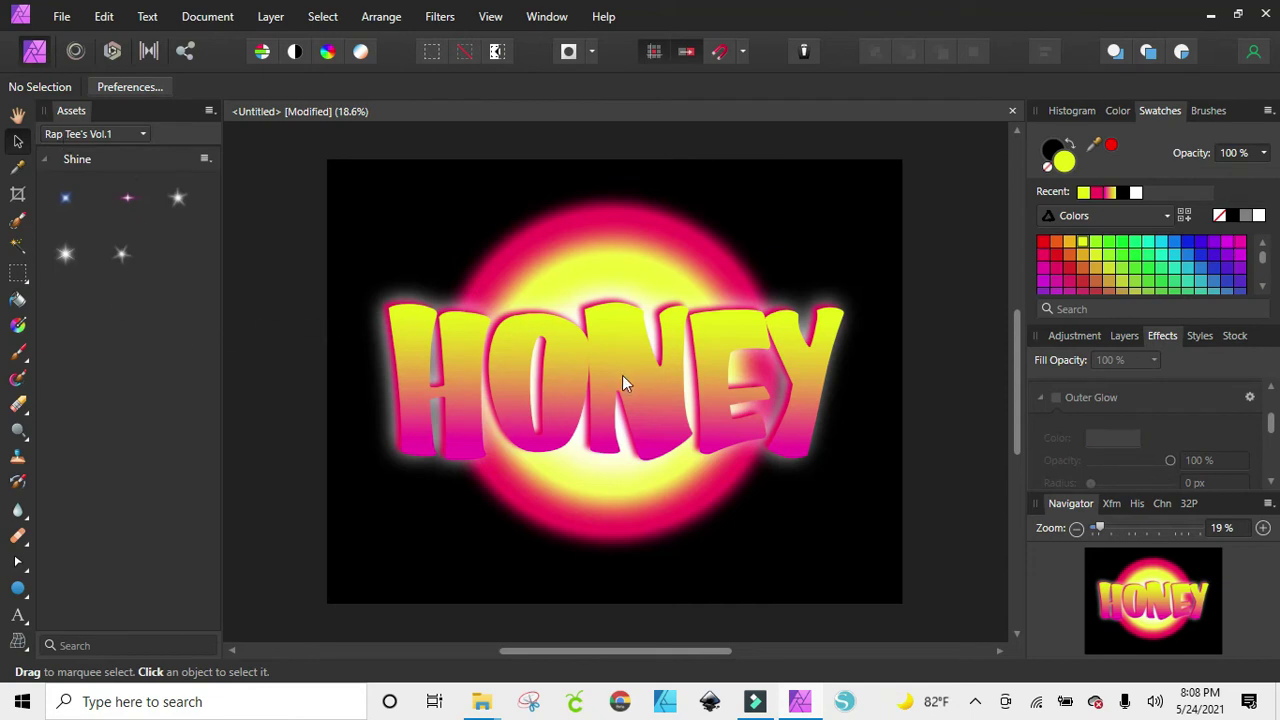
# Step: Move the HONEY lettering group slightly up and to the left so it sits over the middle of the circles
pyautogui.click(559, 374)
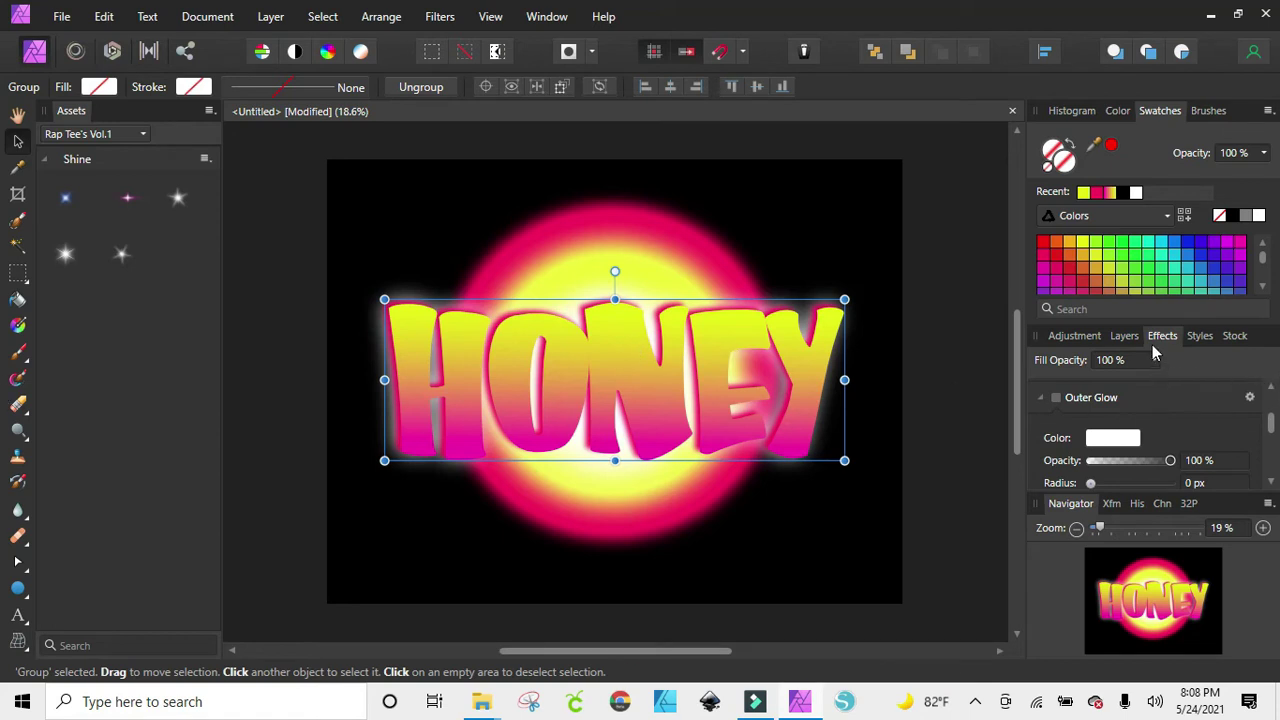
pyautogui.click(1124, 340)
pyautogui.moveTo(636, 381); pyautogui.dragTo(632, 373)
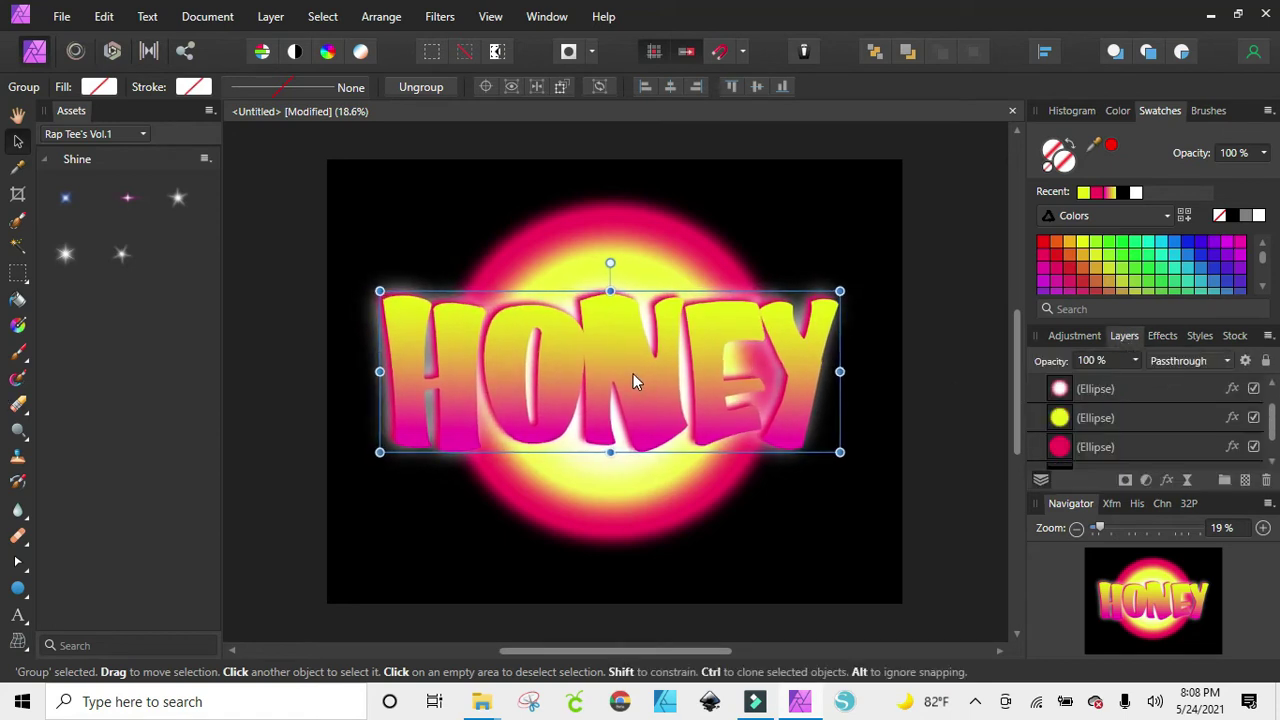
pyautogui.keyDown('shift'); pyautogui.click(642, 224); pyautogui.keyUp('shift')
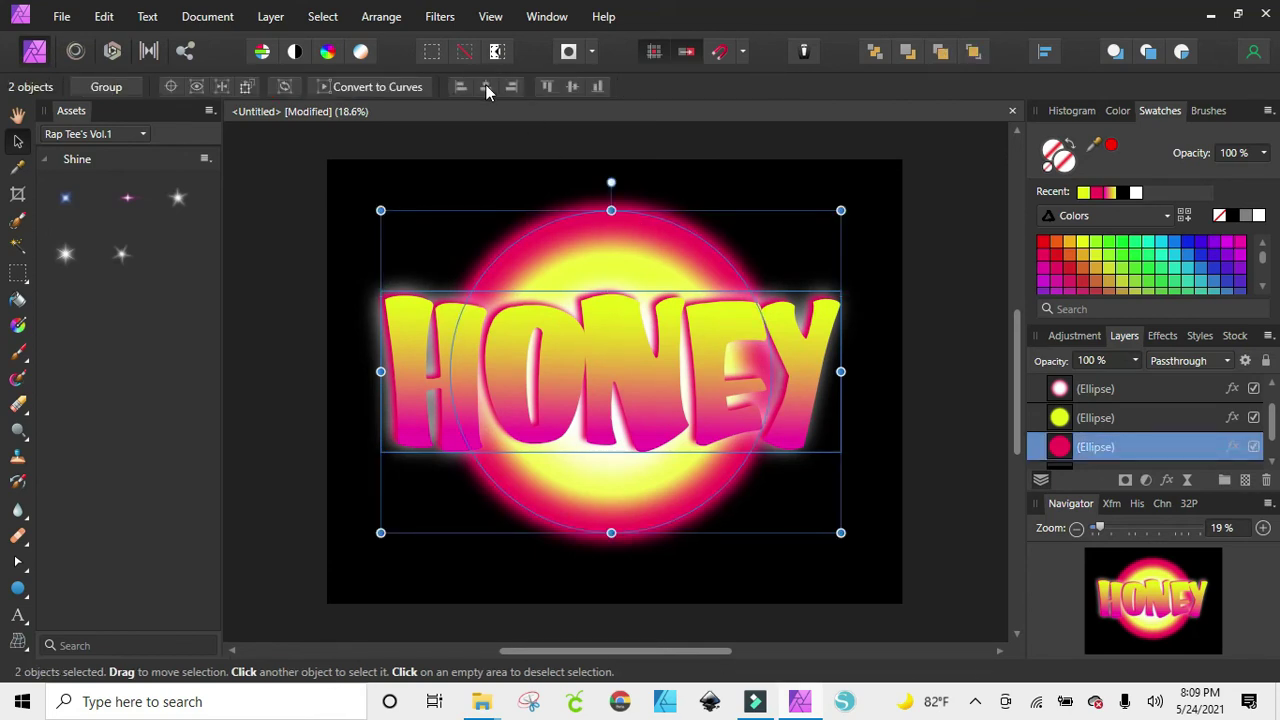
pyautogui.click(731, 188)
pyautogui.moveTo(687, 392); pyautogui.dragTo(683, 396)
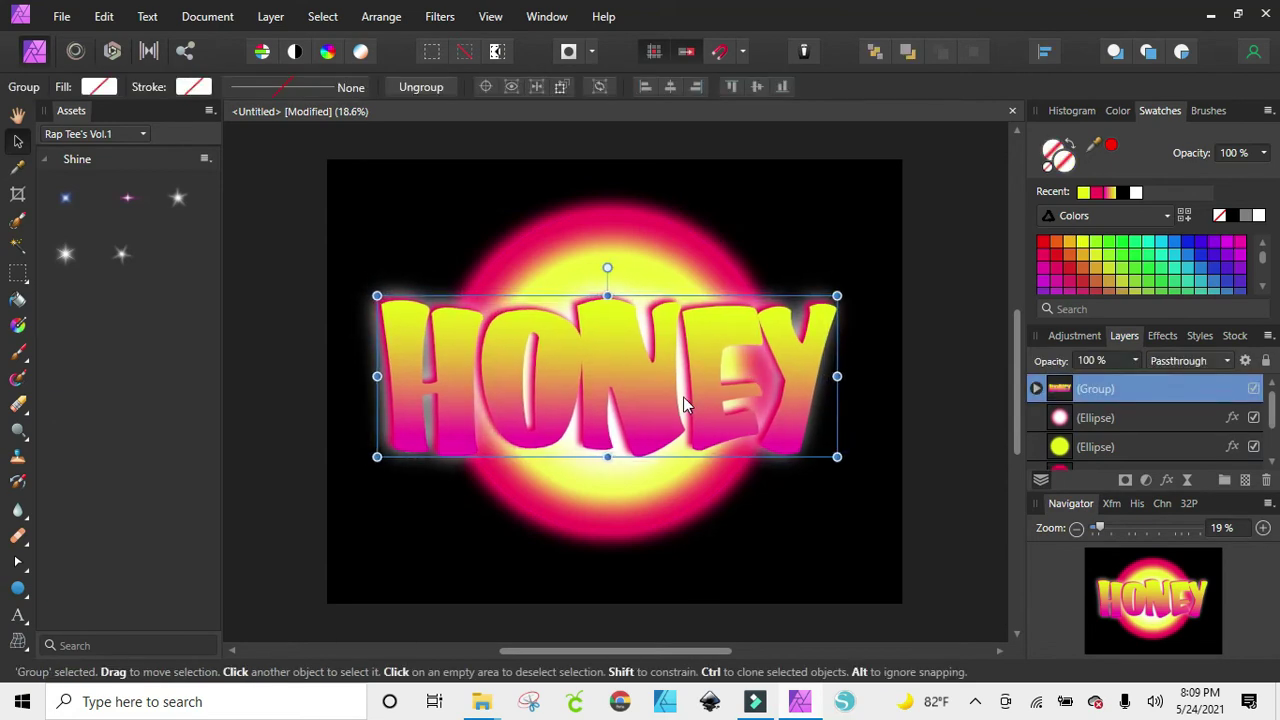
pyautogui.click(777, 240)
pyautogui.click(625, 392)
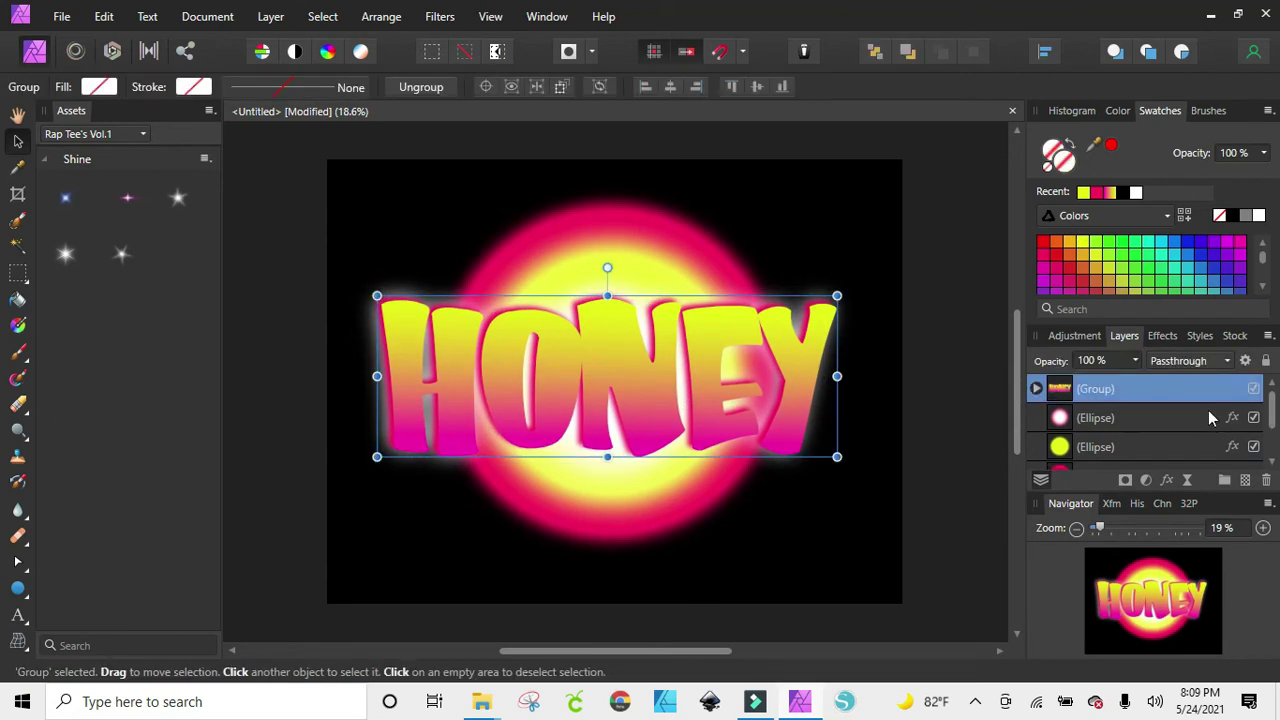
# Step: Give the HONEY lettering group a white Outer Glow with a 0.1 px radius and 40% opacity
pyautogui.click(1158, 338)
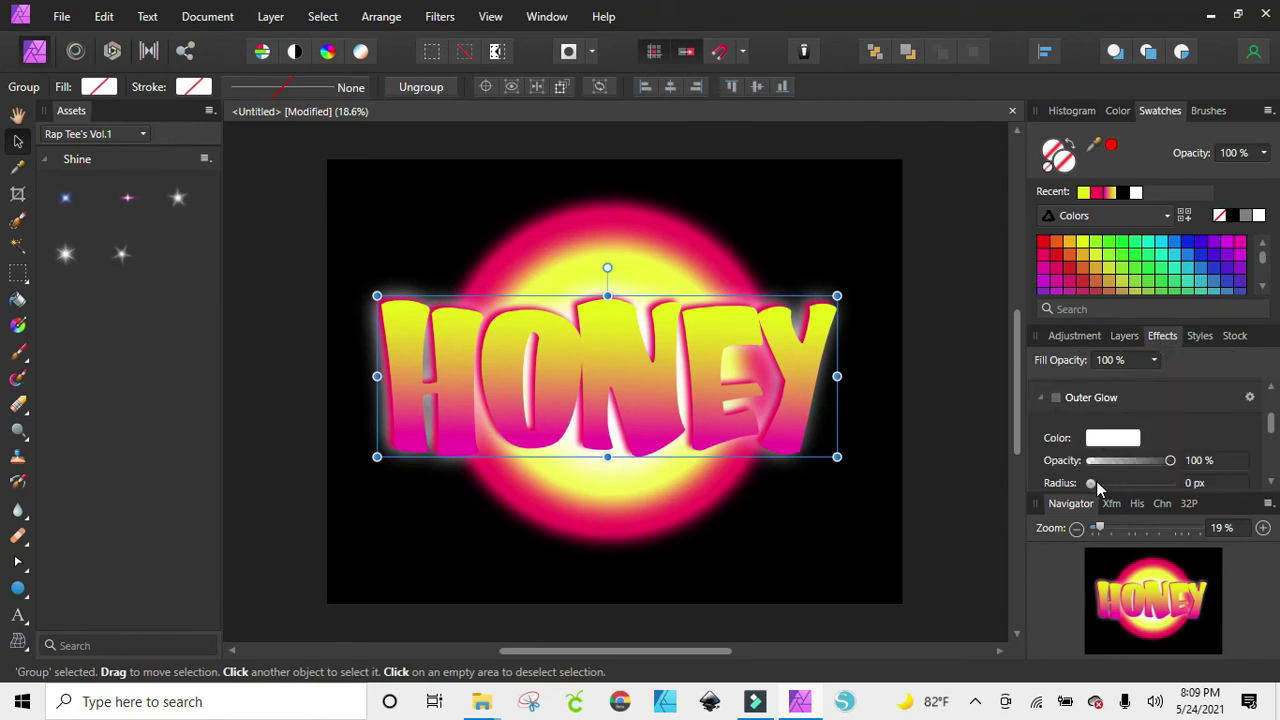
pyautogui.moveTo(1092, 483)
pyautogui.mouseDown()
pyautogui.moveTo(1121, 484)
pyautogui.moveTo(1095, 487)
pyautogui.mouseUp()
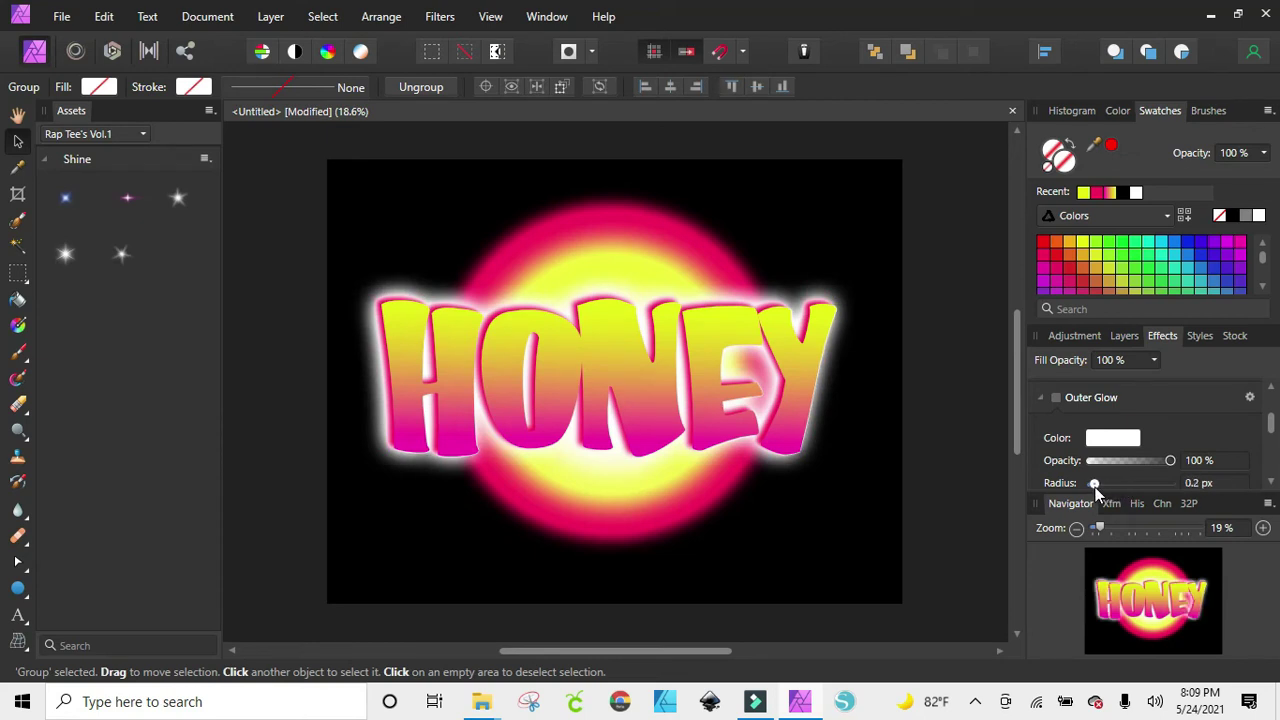
pyautogui.moveTo(1095, 487); pyautogui.dragTo(1093, 487)
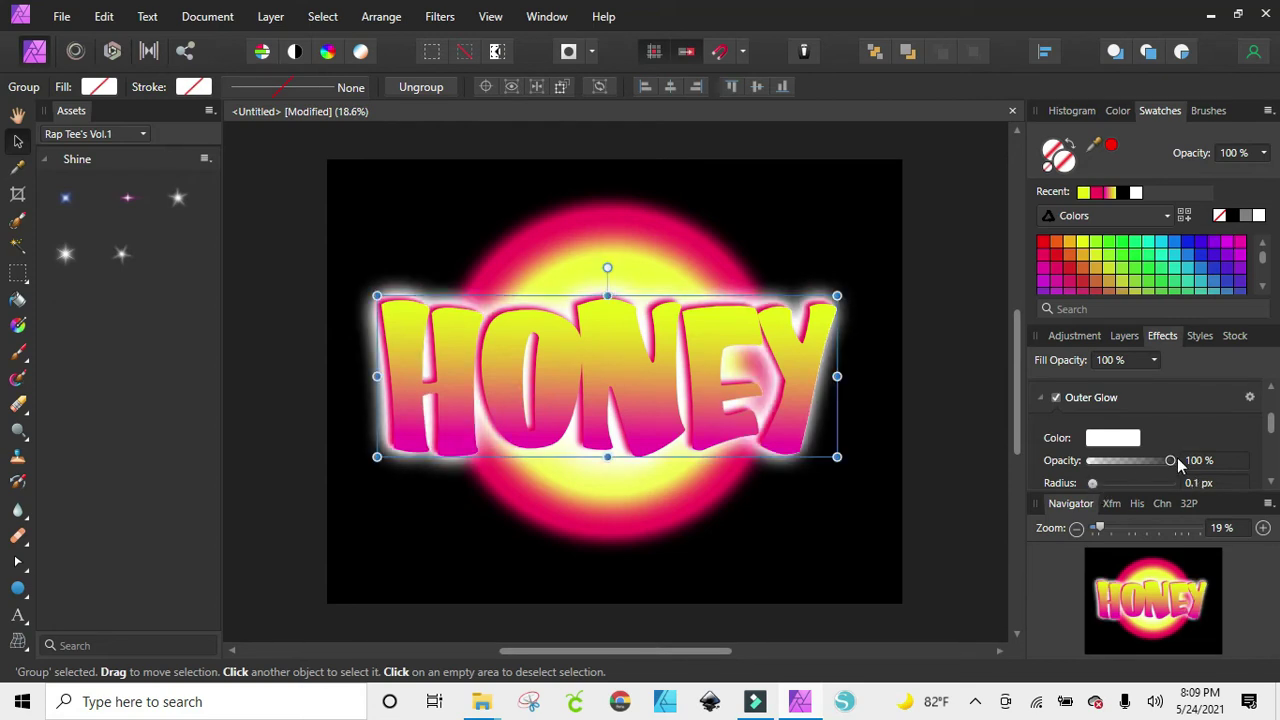
pyautogui.moveTo(1169, 461); pyautogui.dragTo(1123, 470)
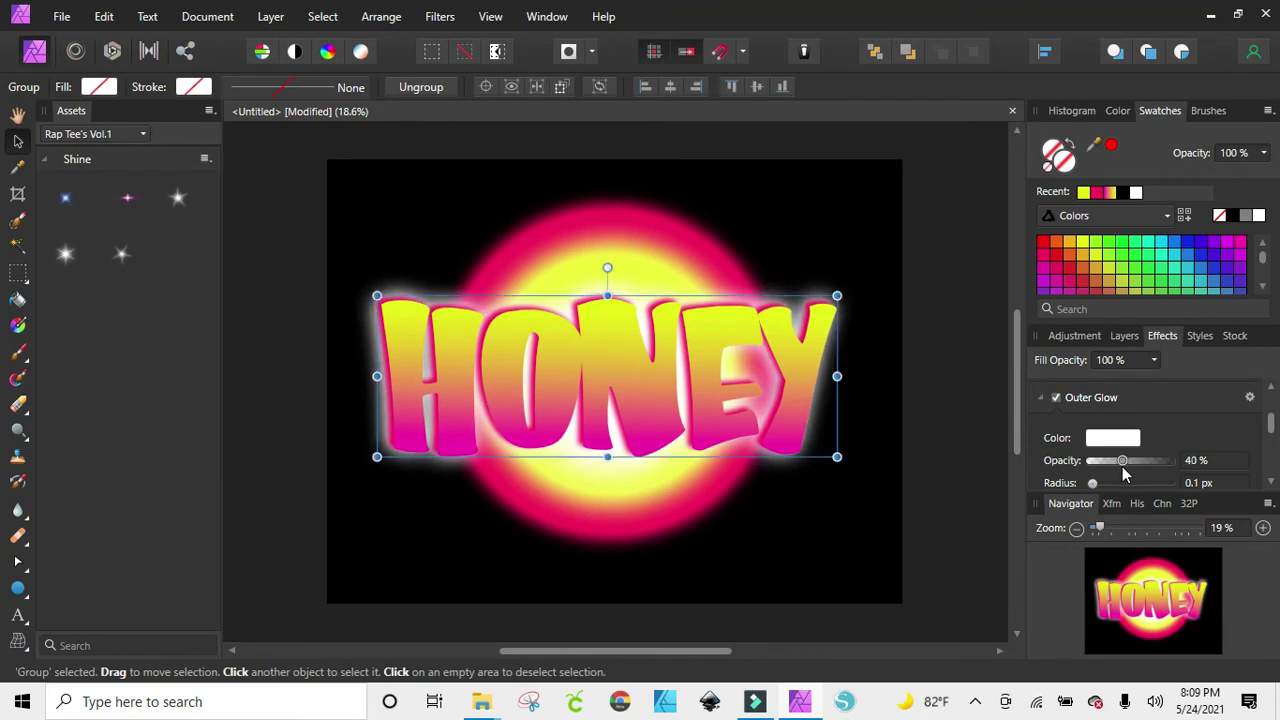
pyautogui.click(1042, 398)
pyautogui.scroll(2, 1080, 428)
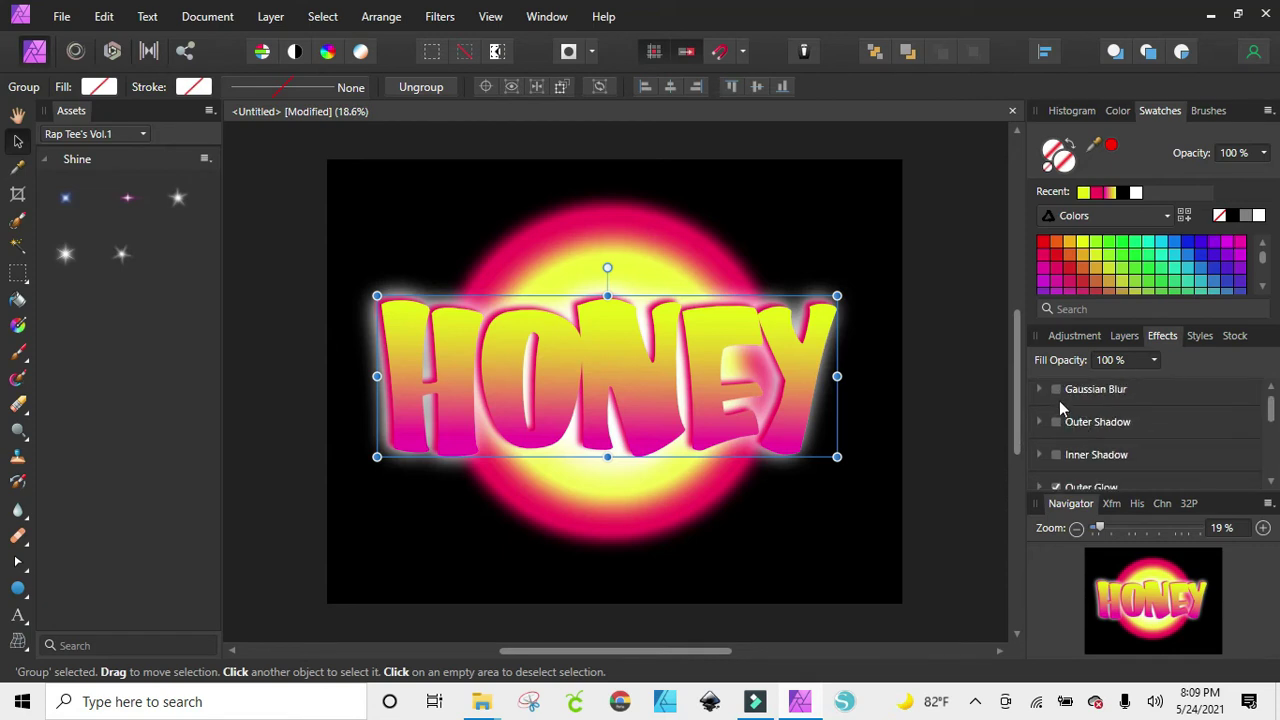
# Step: Apply a Gaussian Blur with a 0.3 px radius to the HONEY lettering group
pyautogui.click(1055, 389)
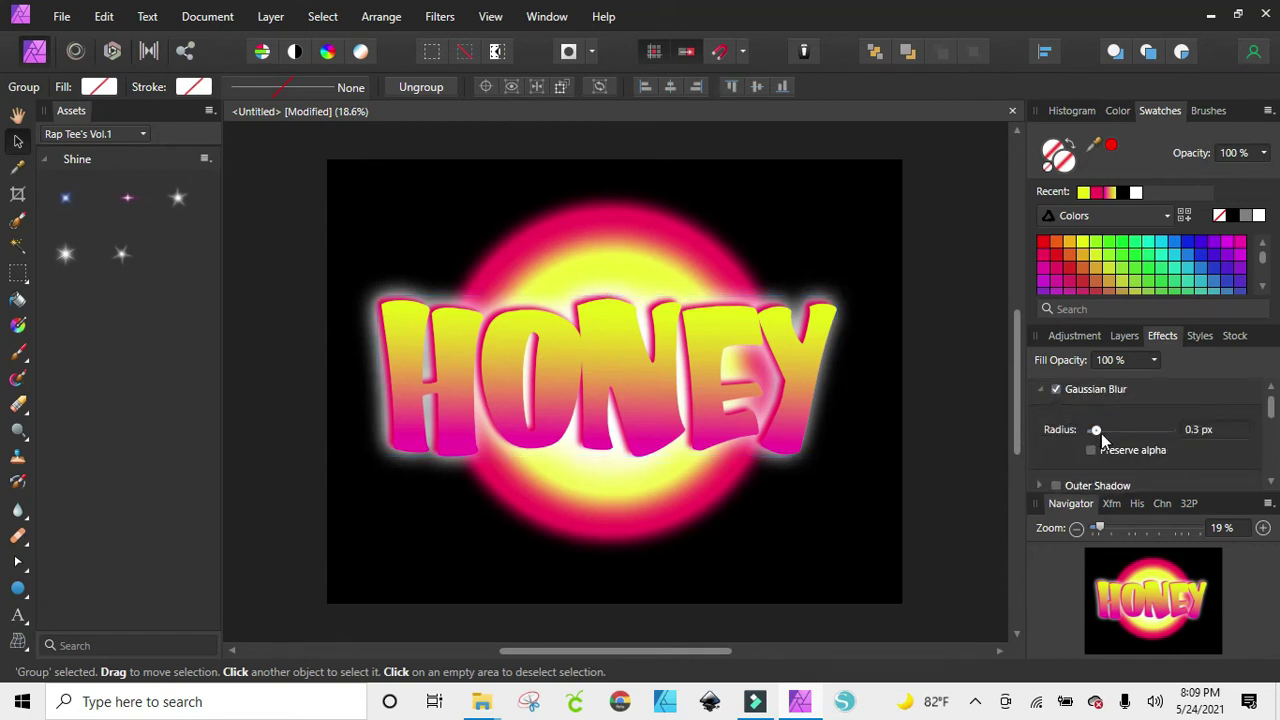
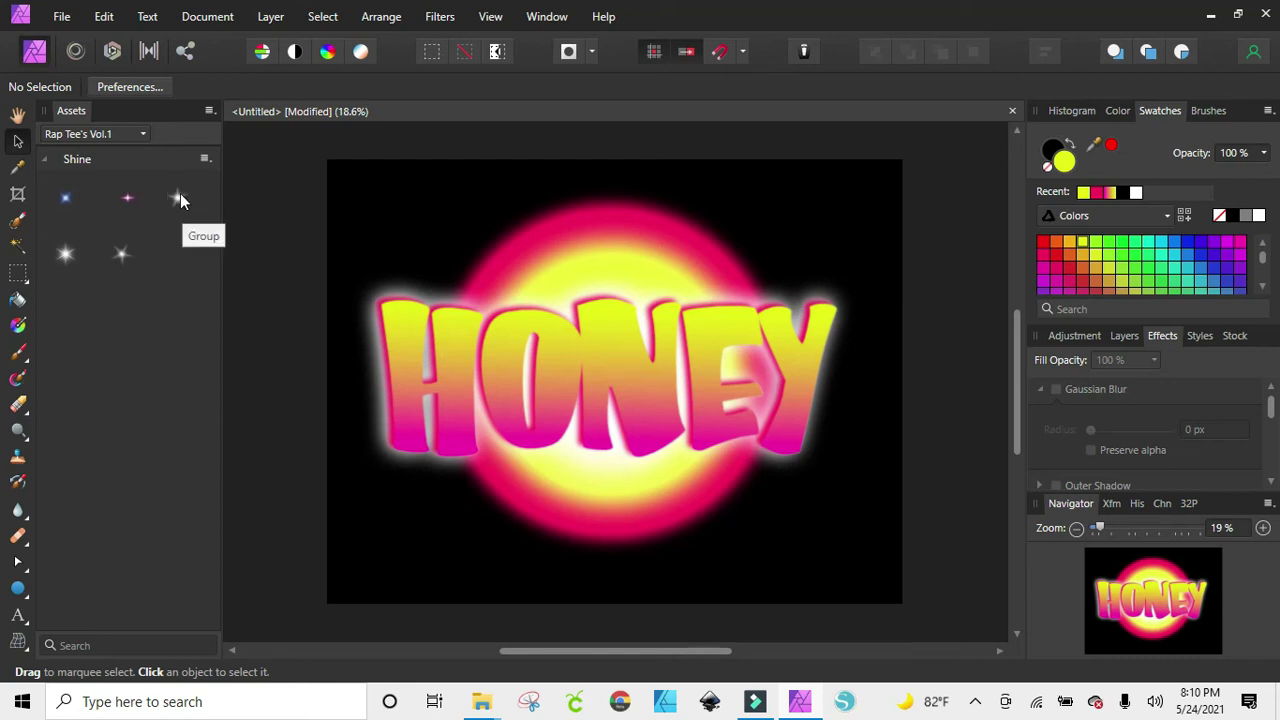
# Step: Place three white star sparkles from the Shine assets around the upper-left of the H, shrinking them and setting the largest on the letter's corner
pyautogui.moveTo(180, 198); pyautogui.dragTo(427, 238)
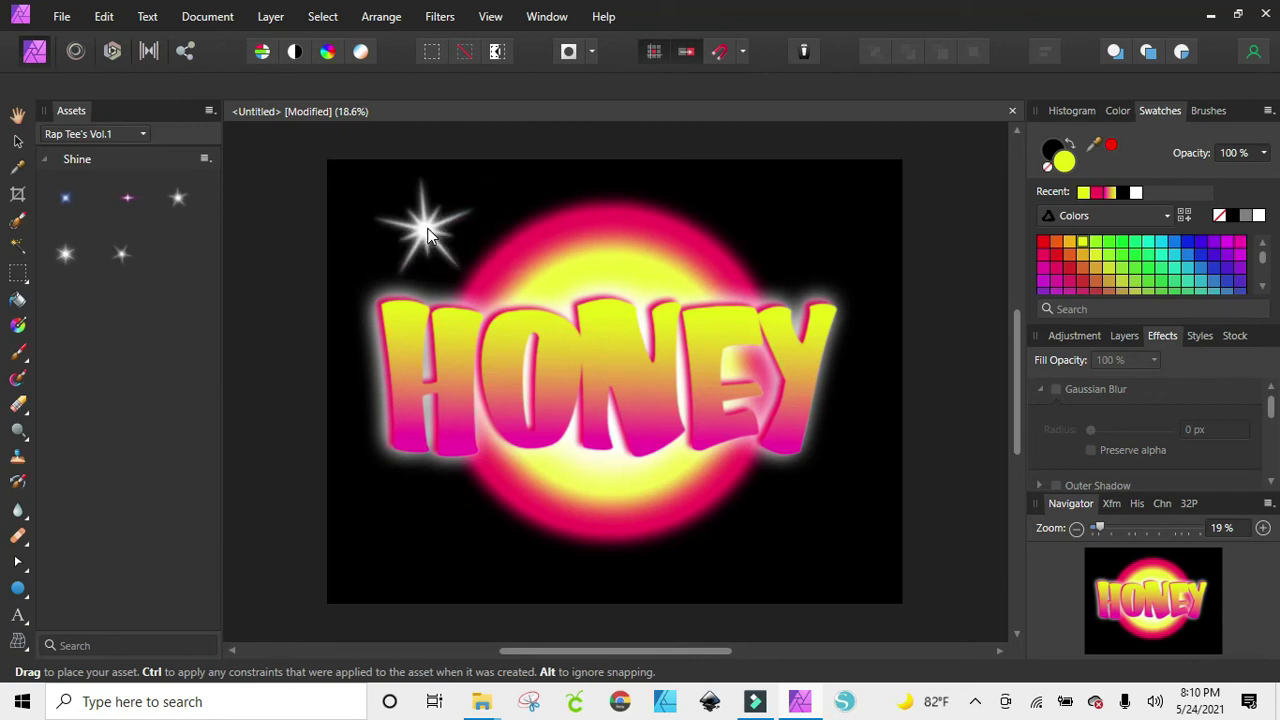
pyautogui.moveTo(121, 255); pyautogui.dragTo(467, 216)
pyautogui.moveTo(117, 256); pyautogui.dragTo(389, 215)
pyautogui.moveTo(408, 283); pyautogui.dragTo(445, 240)
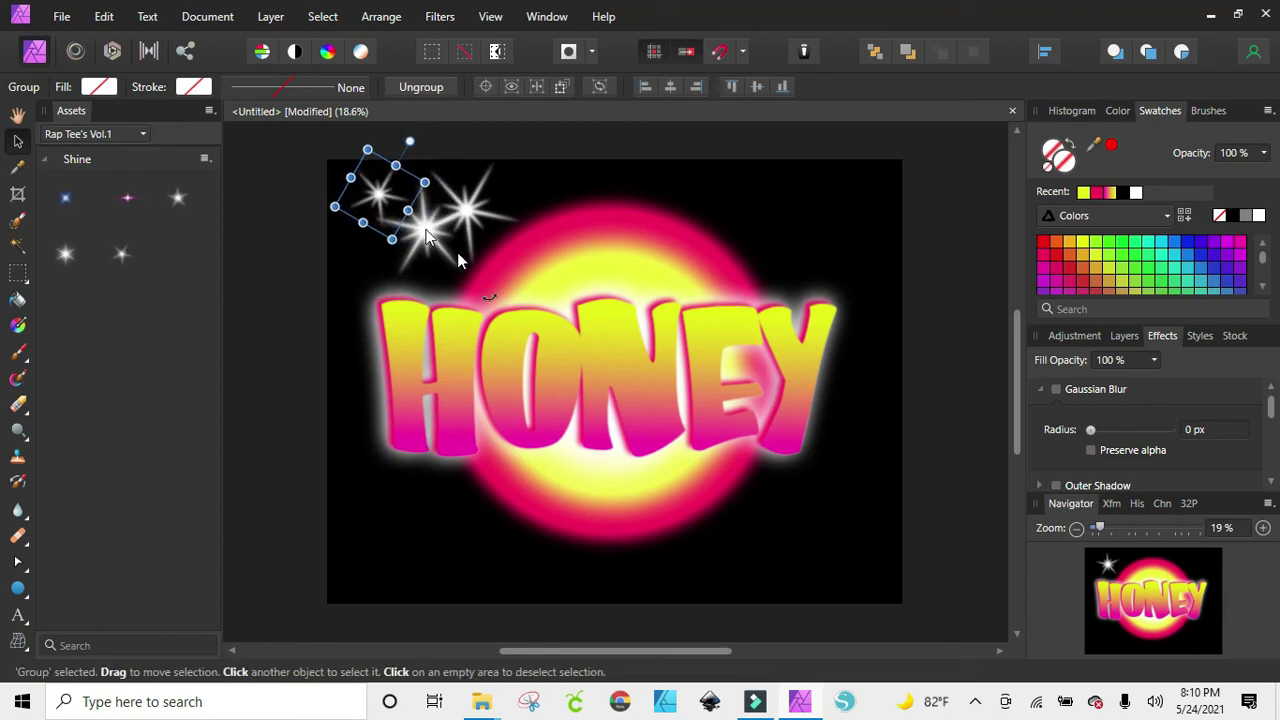
pyautogui.moveTo(487, 284); pyautogui.dragTo(474, 236)
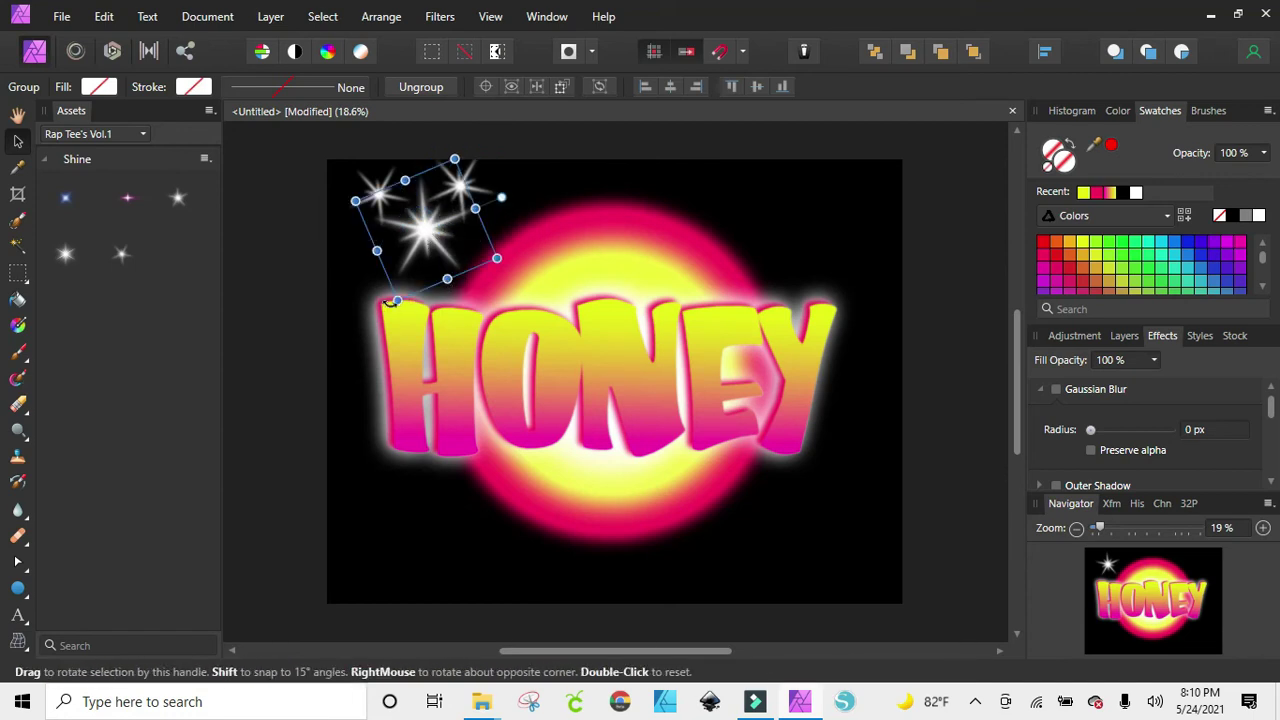
pyautogui.moveTo(410, 271); pyautogui.dragTo(401, 310)
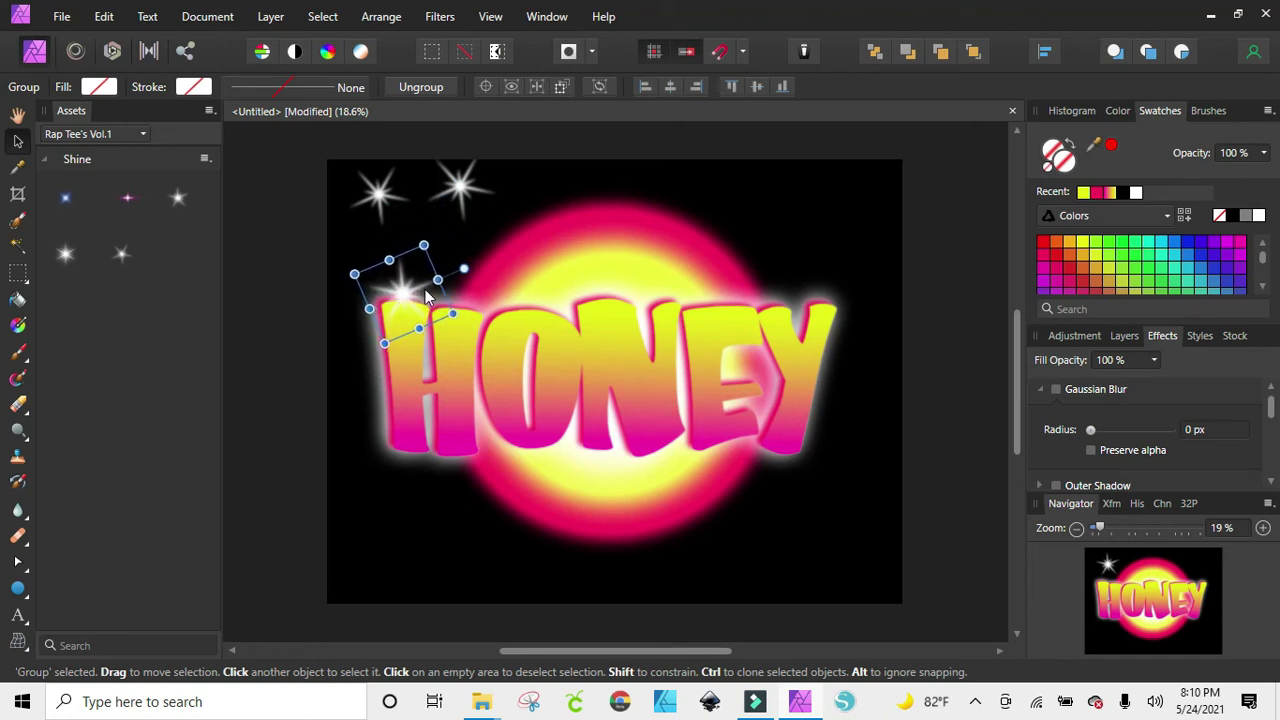
# Step: Fill all three star sparkles near the H with the recent pink
pyautogui.click(1097, 193)
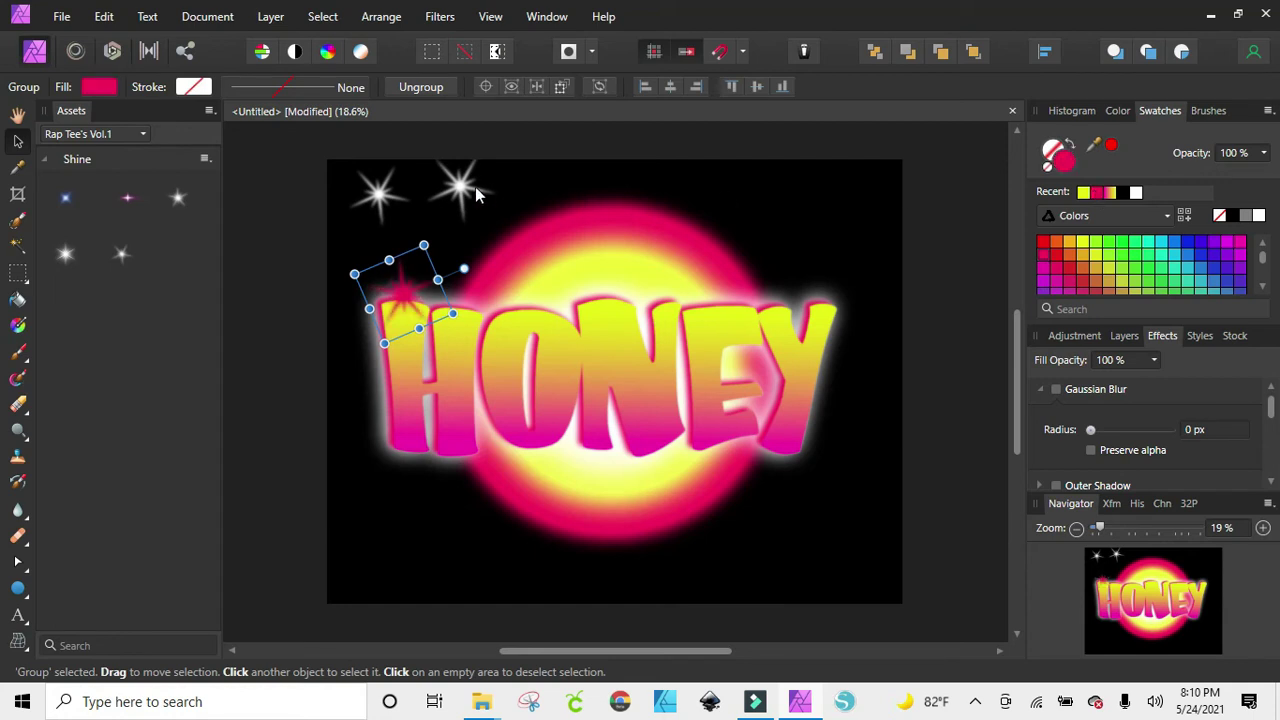
pyautogui.click(472, 192)
pyautogui.click(1097, 193)
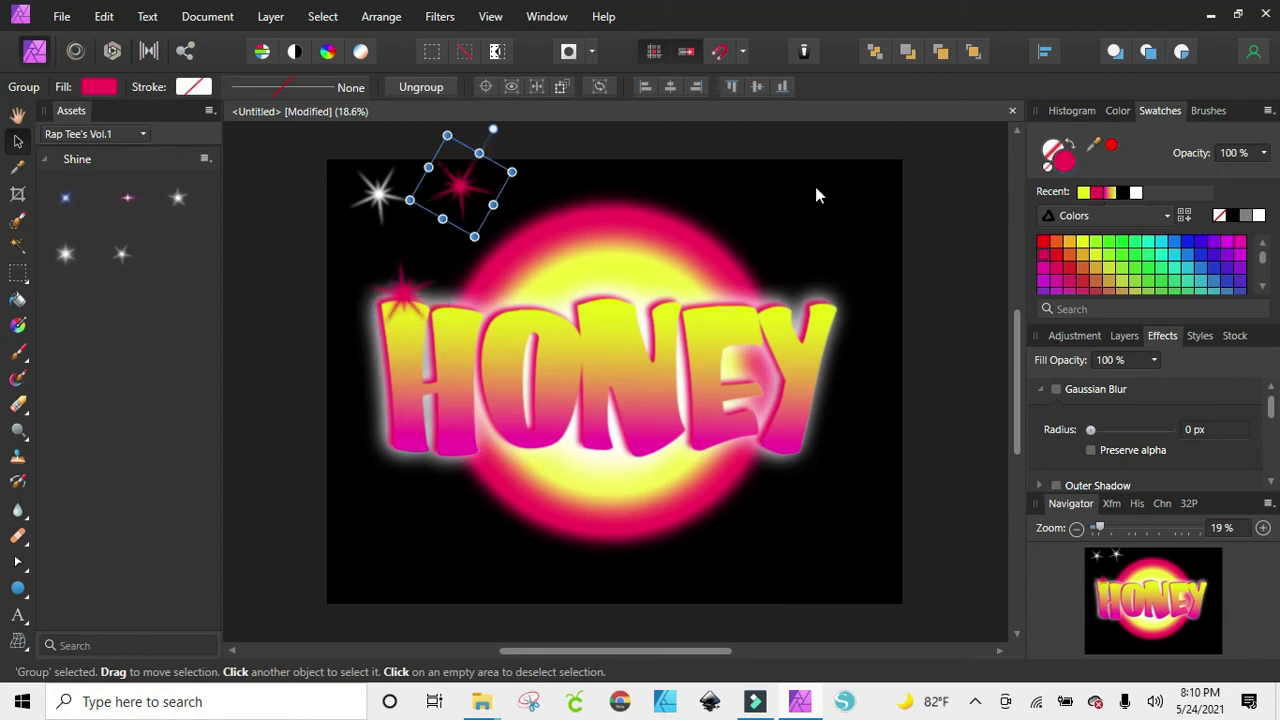
pyautogui.click(380, 192)
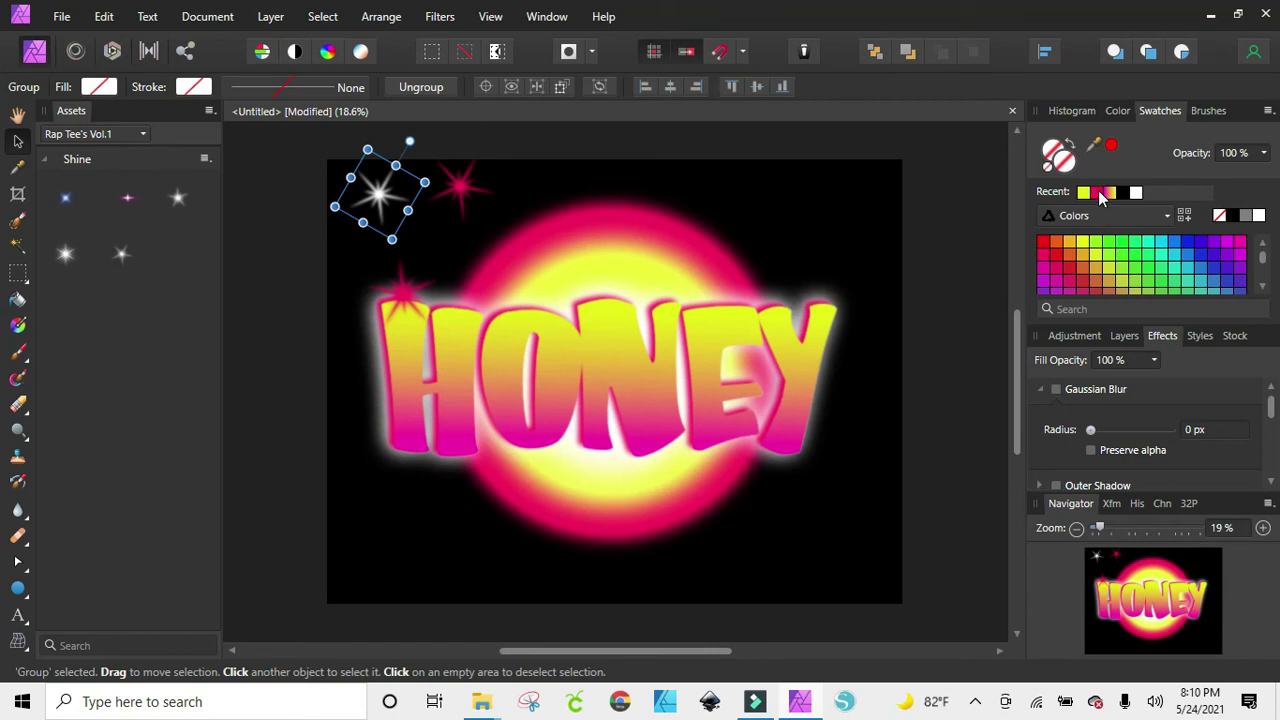
pyautogui.click(1097, 193)
# Step: Shrink the three pink stars and move them into a tight cluster at the upper-left corner of the H
pyautogui.moveTo(381, 196); pyautogui.dragTo(370, 250)
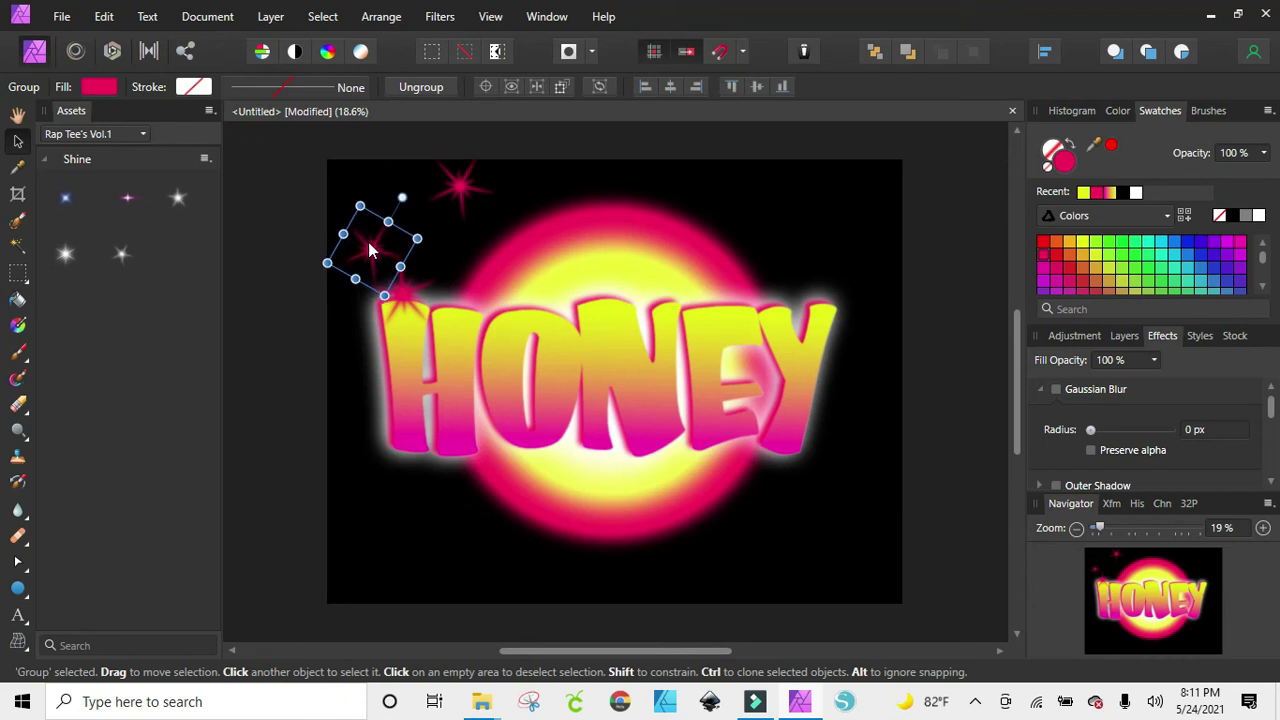
pyautogui.moveTo(465, 196); pyautogui.dragTo(432, 212)
pyautogui.moveTo(418, 282); pyautogui.dragTo(382, 328)
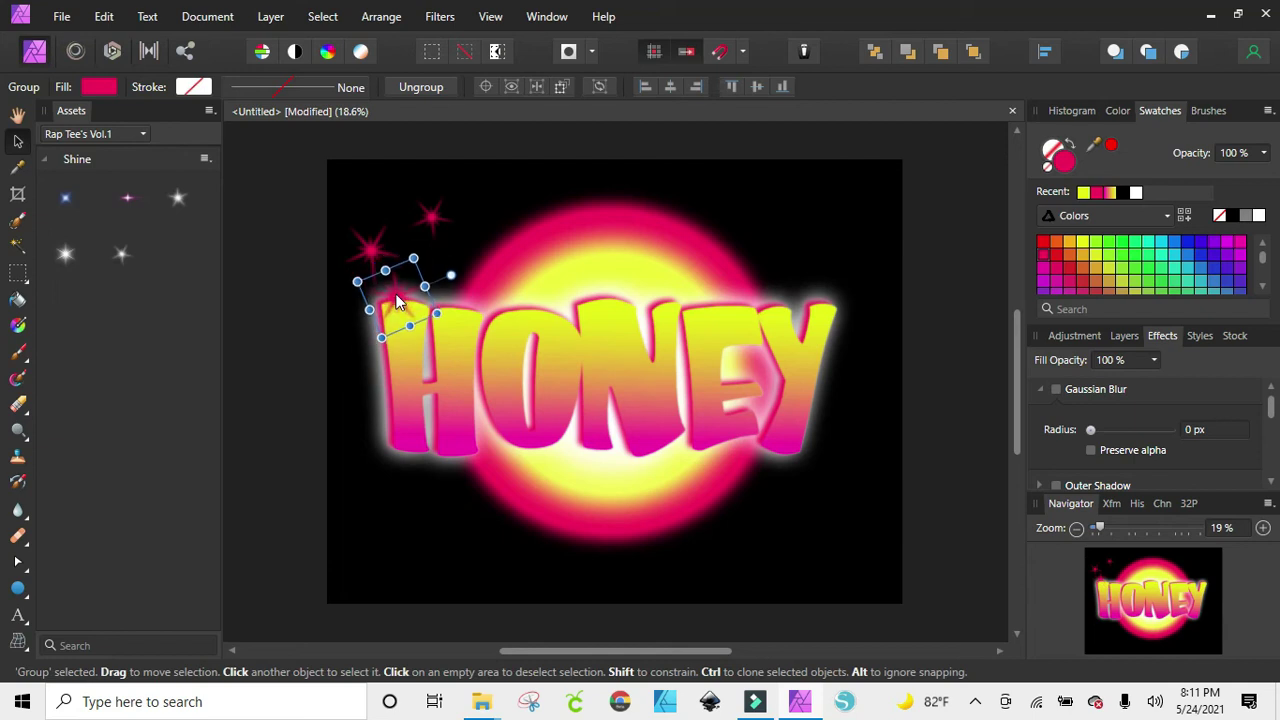
pyautogui.click(388, 255)
pyautogui.moveTo(388, 255); pyautogui.dragTo(422, 250)
pyautogui.click(399, 201)
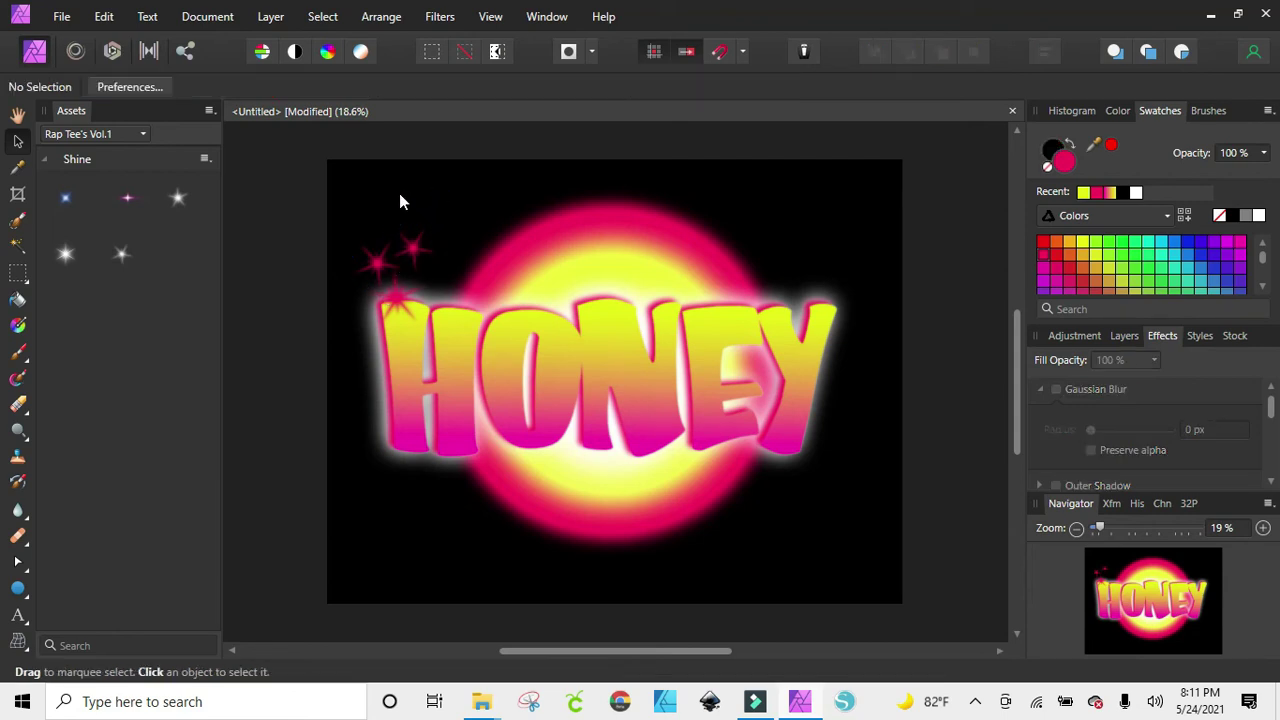
pyautogui.click(379, 262)
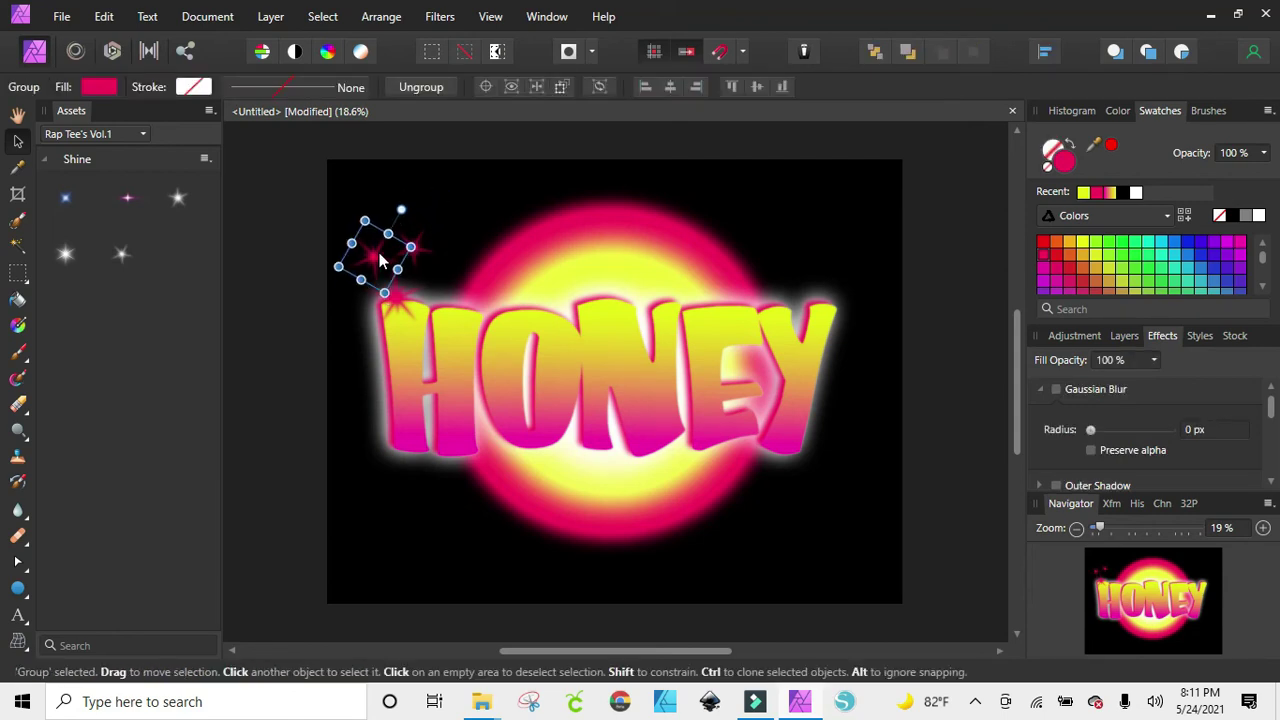
pyautogui.click(451, 221)
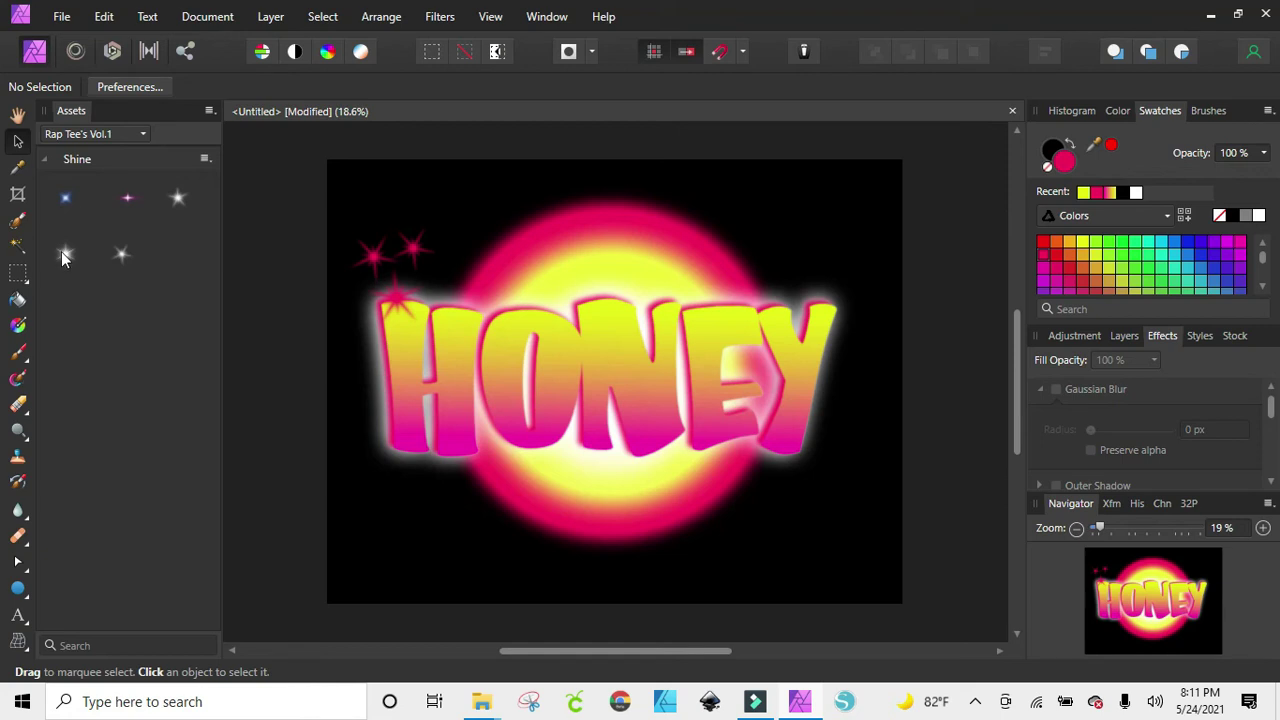
# Step: Place two eight-pointed white stars from the Shine assets above the Y and scale both down
pyautogui.moveTo(170, 232); pyautogui.dragTo(790, 228)
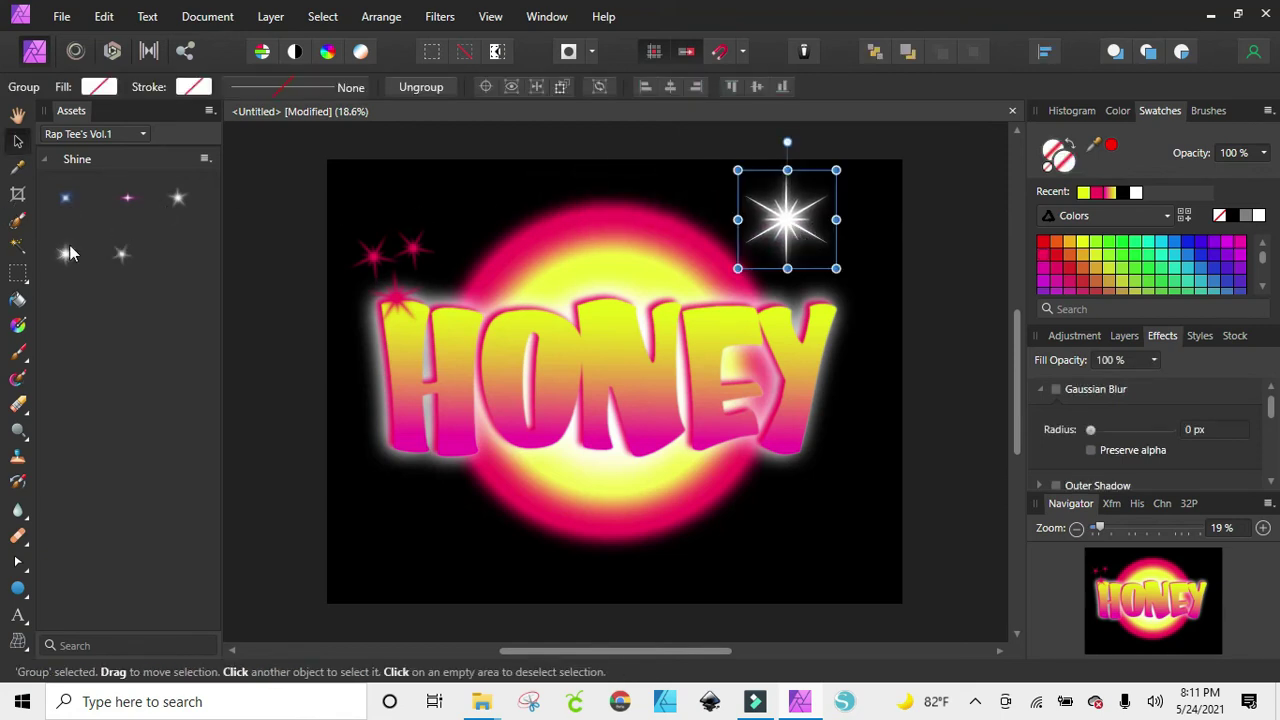
pyautogui.moveTo(98, 250); pyautogui.dragTo(832, 316)
pyautogui.moveTo(880, 357); pyautogui.dragTo(857, 334)
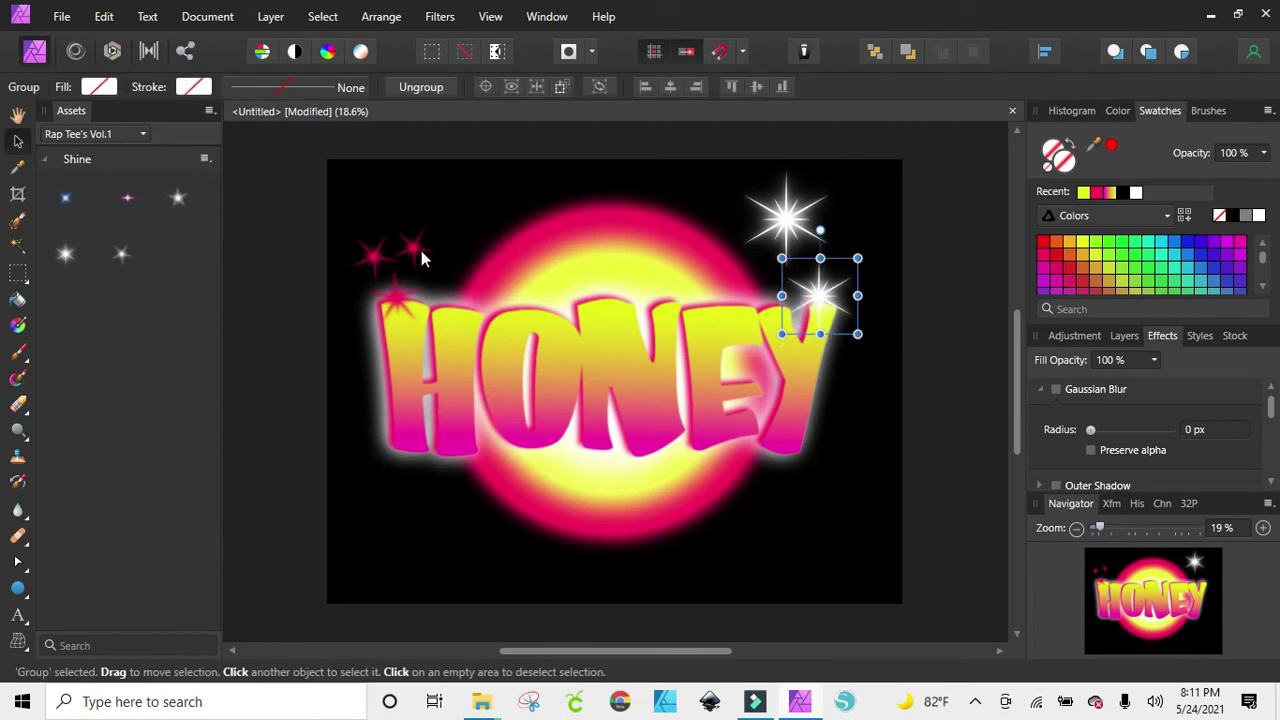
pyautogui.click(790, 222)
pyautogui.moveTo(836, 269); pyautogui.dragTo(790, 246)
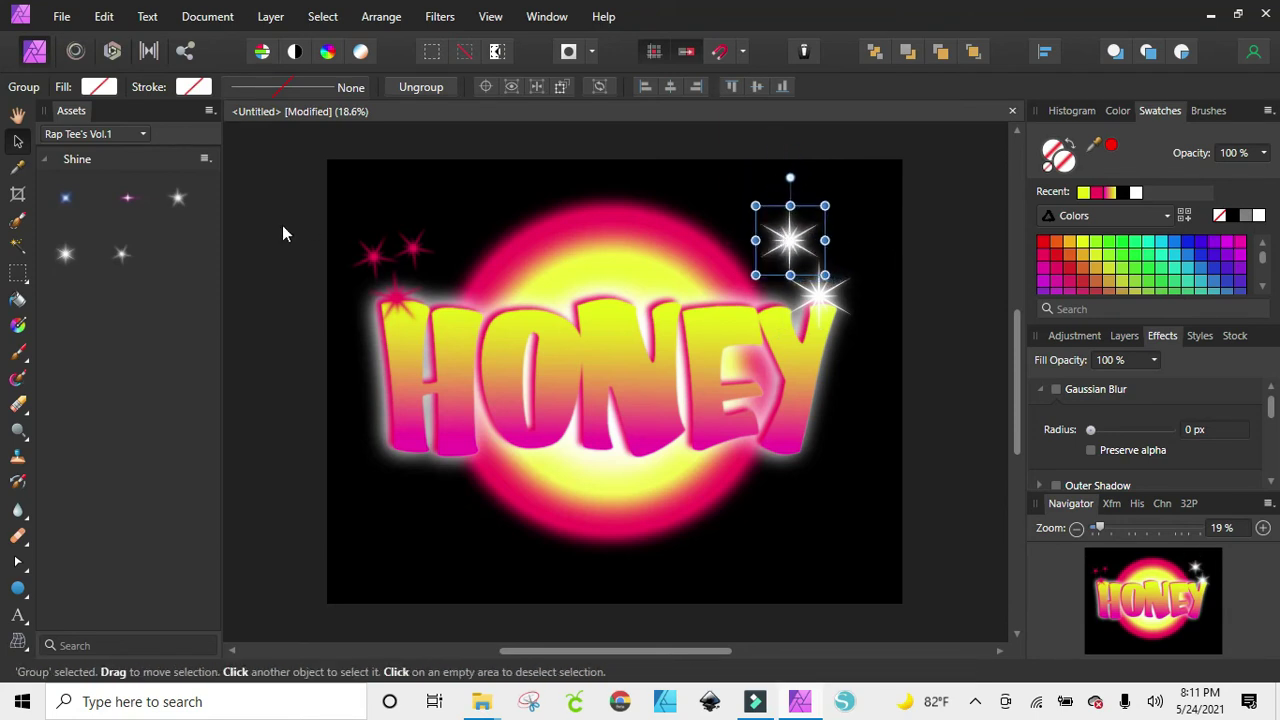
# Step: Fill both stars above the Y with the recent yellow and move the lower one slightly up and to the right
pyautogui.click(1084, 194)
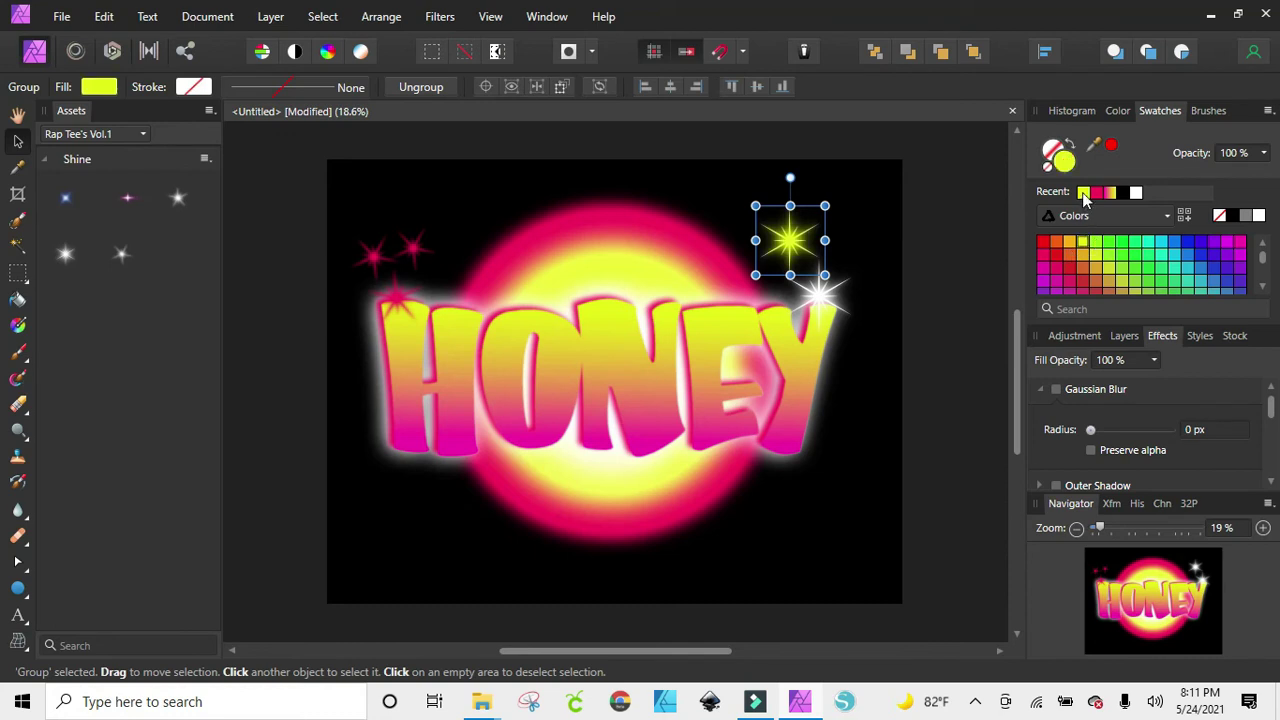
pyautogui.click(820, 296)
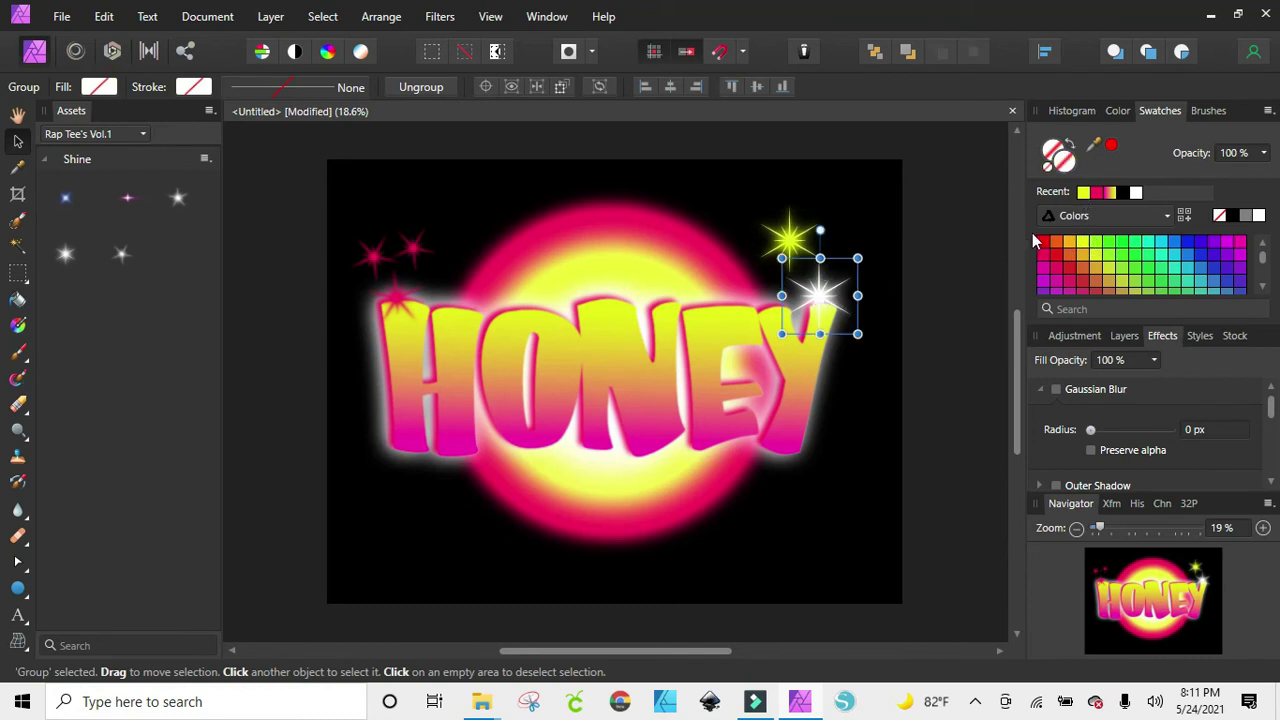
pyautogui.click(1082, 194)
pyautogui.moveTo(823, 299); pyautogui.dragTo(841, 281)
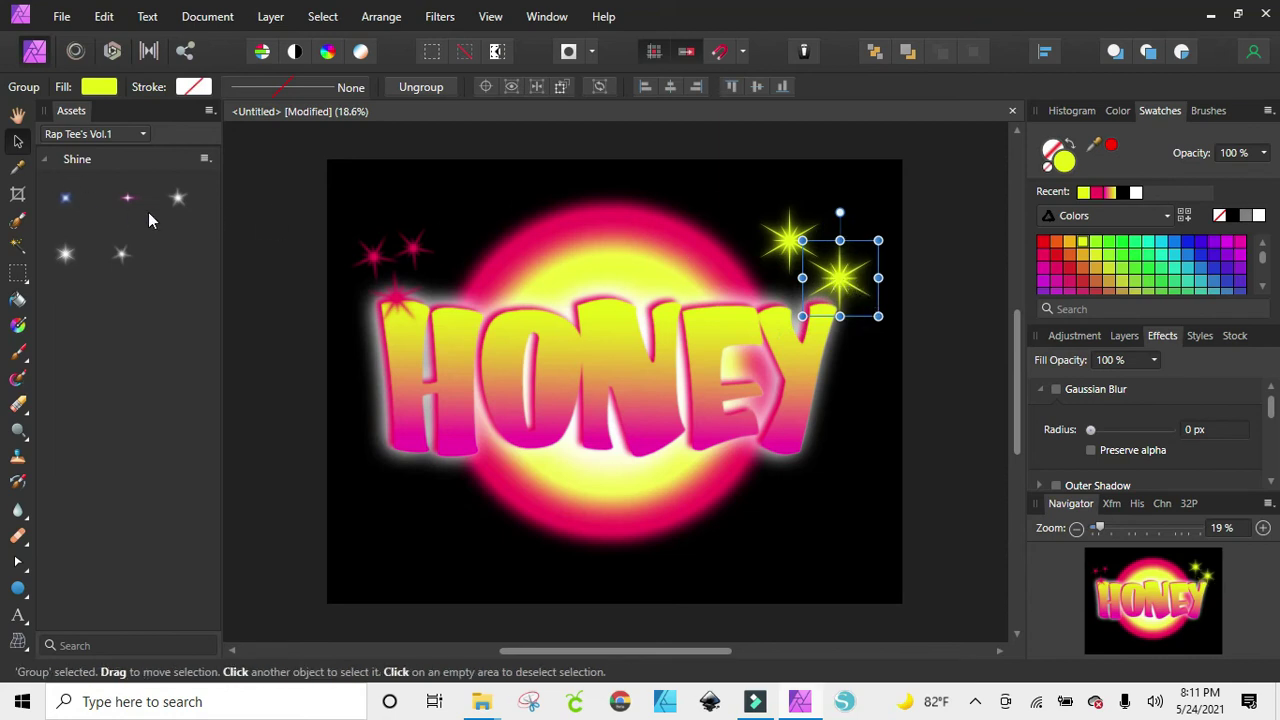
# Step: Add a third Shine star above the Y, fill it with the recent yellow and shrink it to fit beside the others
pyautogui.moveTo(66, 252); pyautogui.dragTo(858, 212)
pyautogui.click(1083, 192)
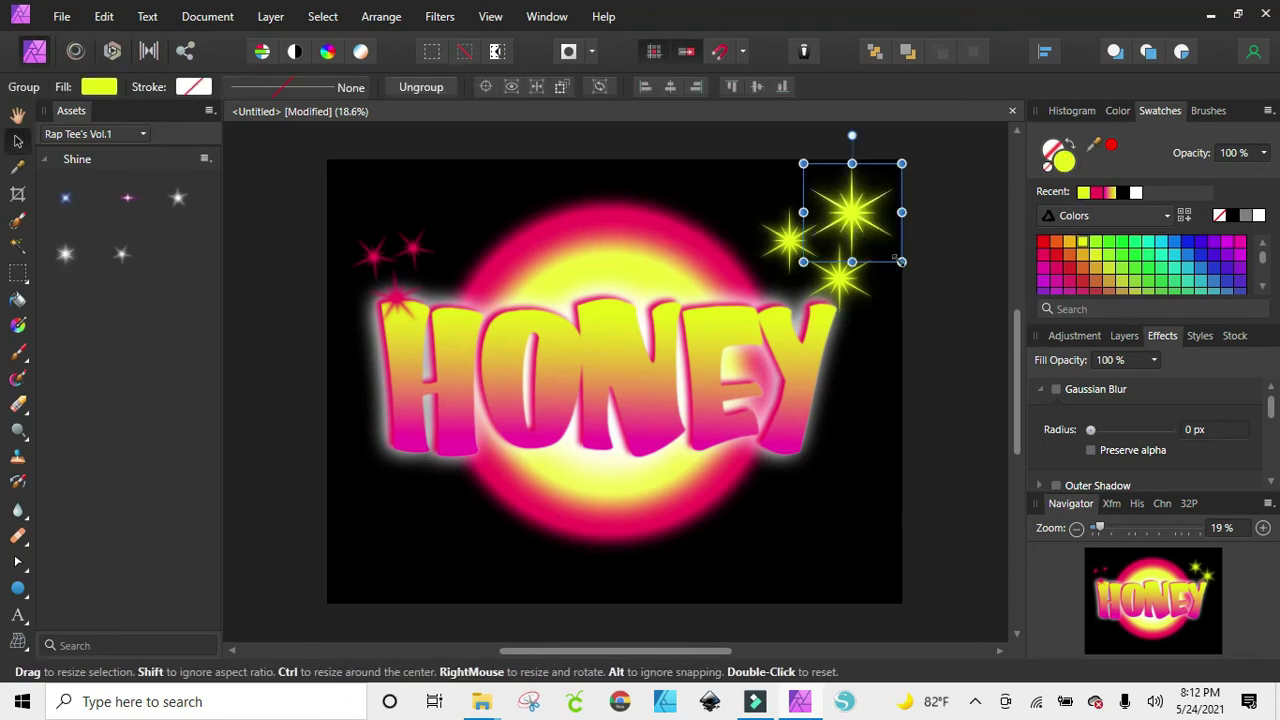
pyautogui.moveTo(902, 262); pyautogui.dragTo(840, 221)
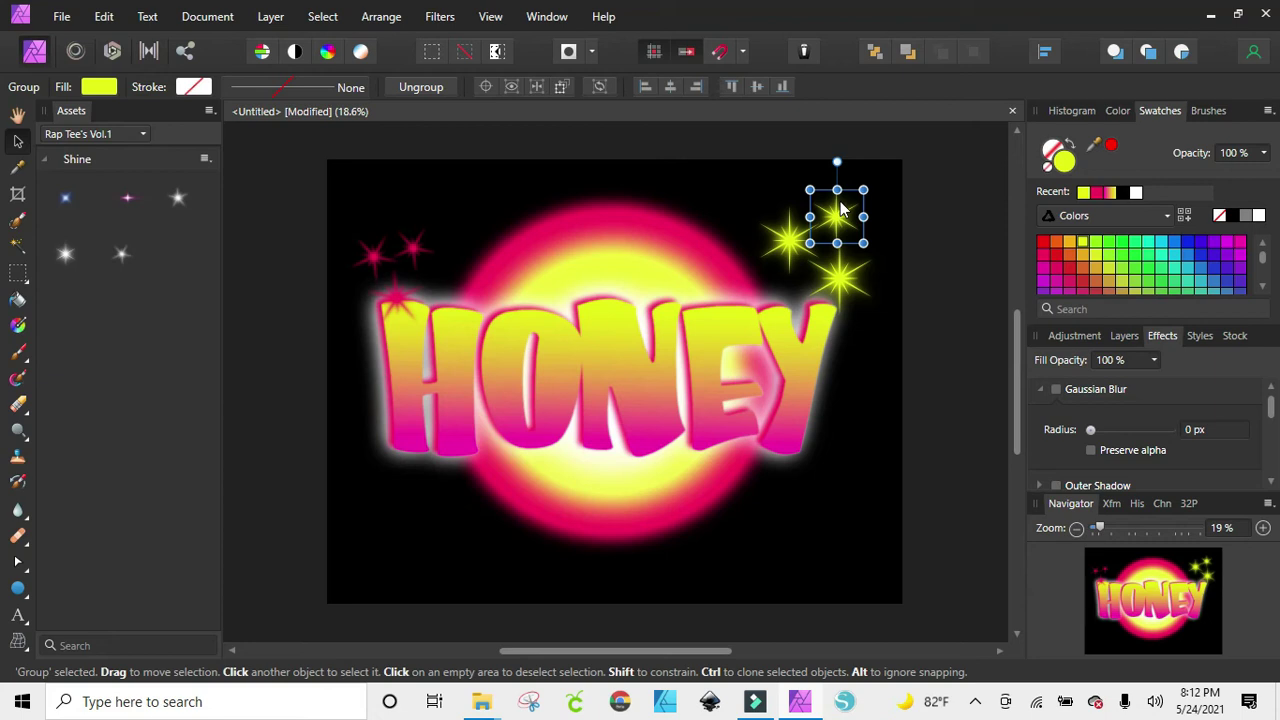
# Step: Apply a Gaussian Blur of 0.9 px to the topmost yellow star and 0.8 px to the other two
pyautogui.click(1124, 337)
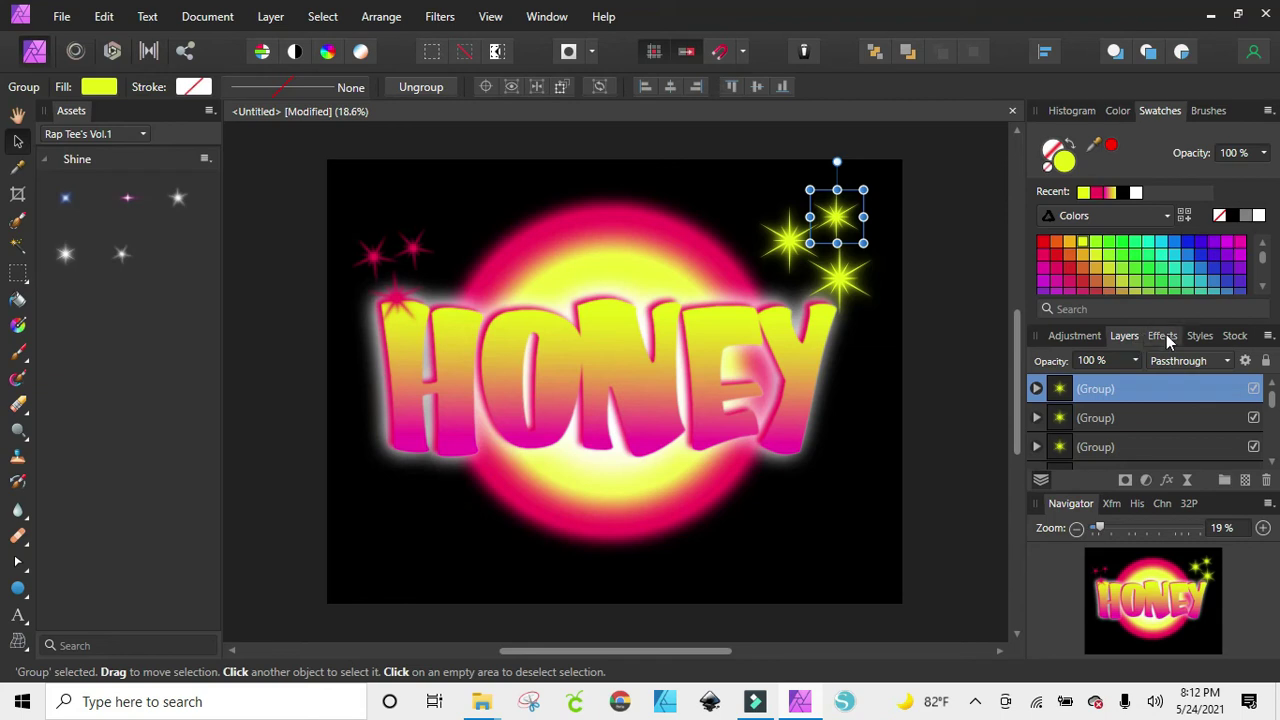
pyautogui.click(1164, 336)
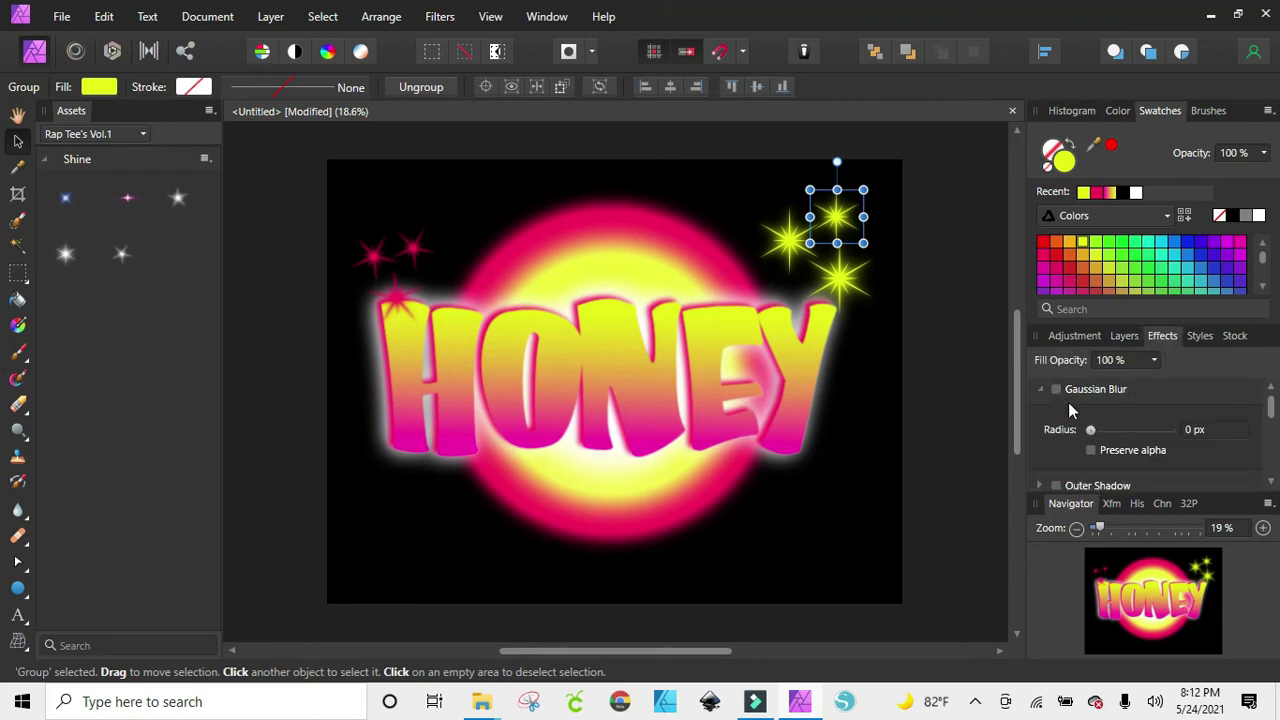
pyautogui.moveTo(1091, 431); pyautogui.dragTo(1108, 440)
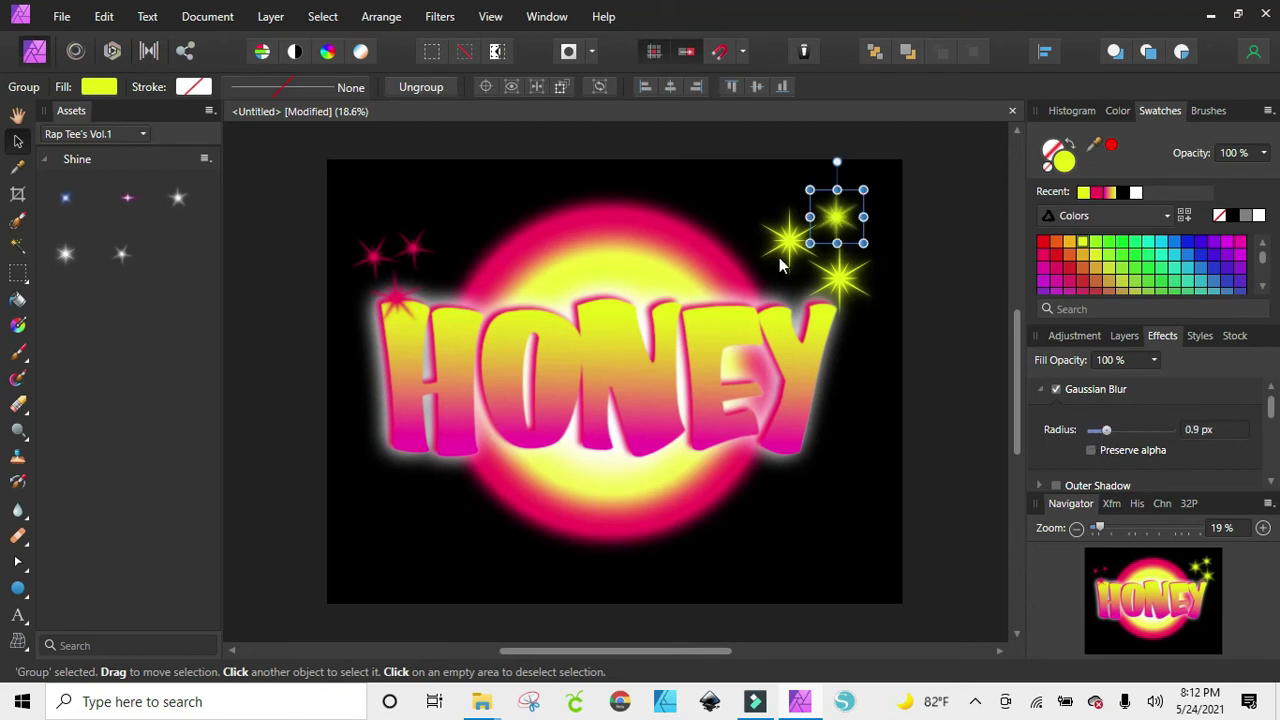
pyautogui.click(840, 278)
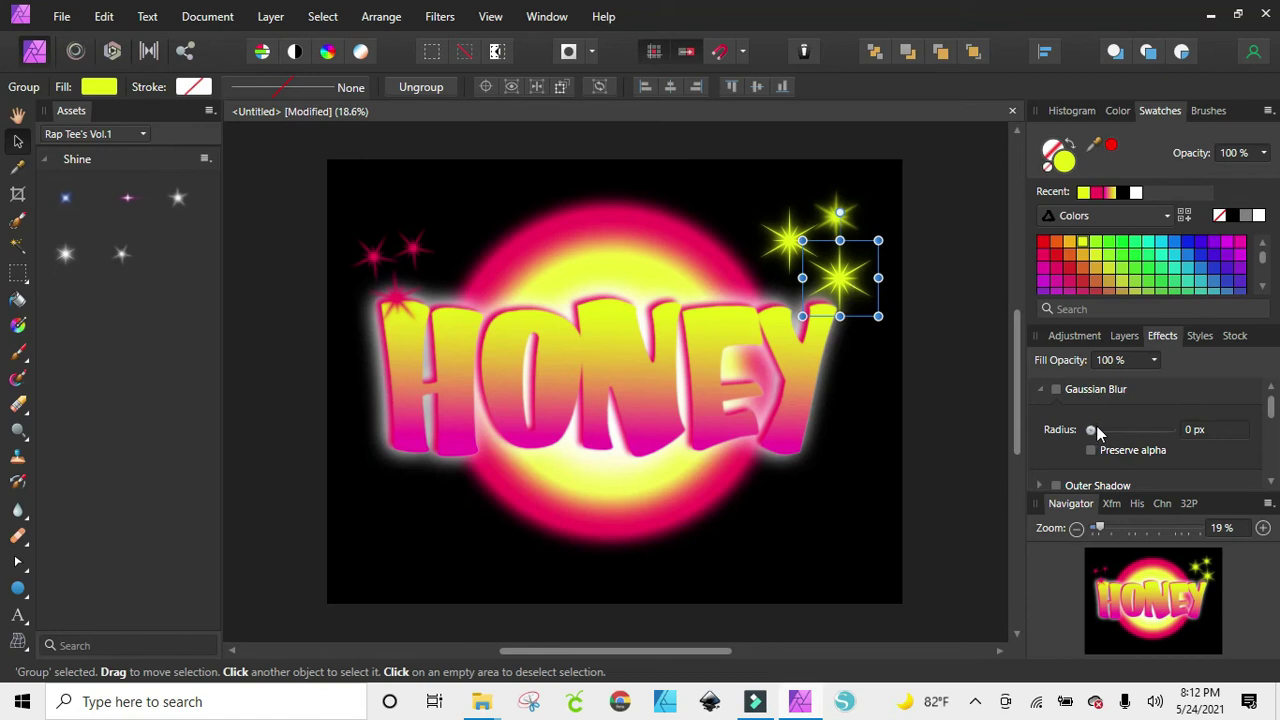
pyautogui.moveTo(1095, 429); pyautogui.dragTo(1104, 429)
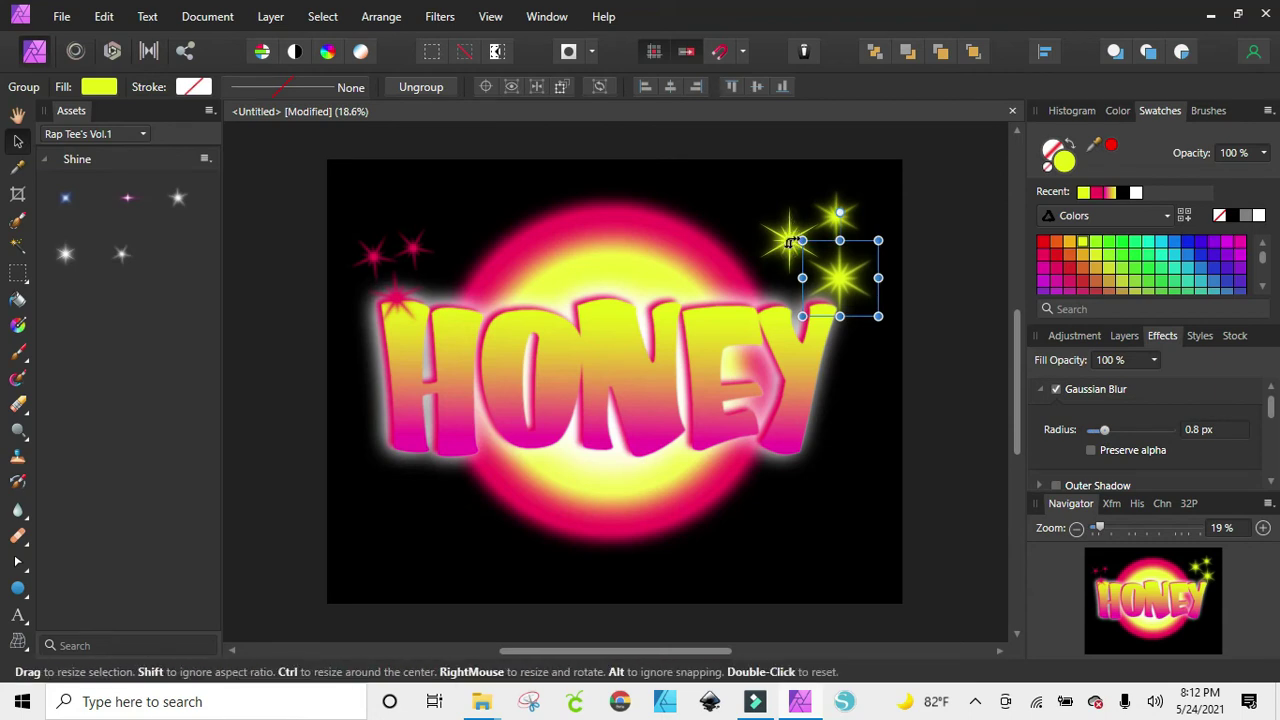
pyautogui.click(857, 222)
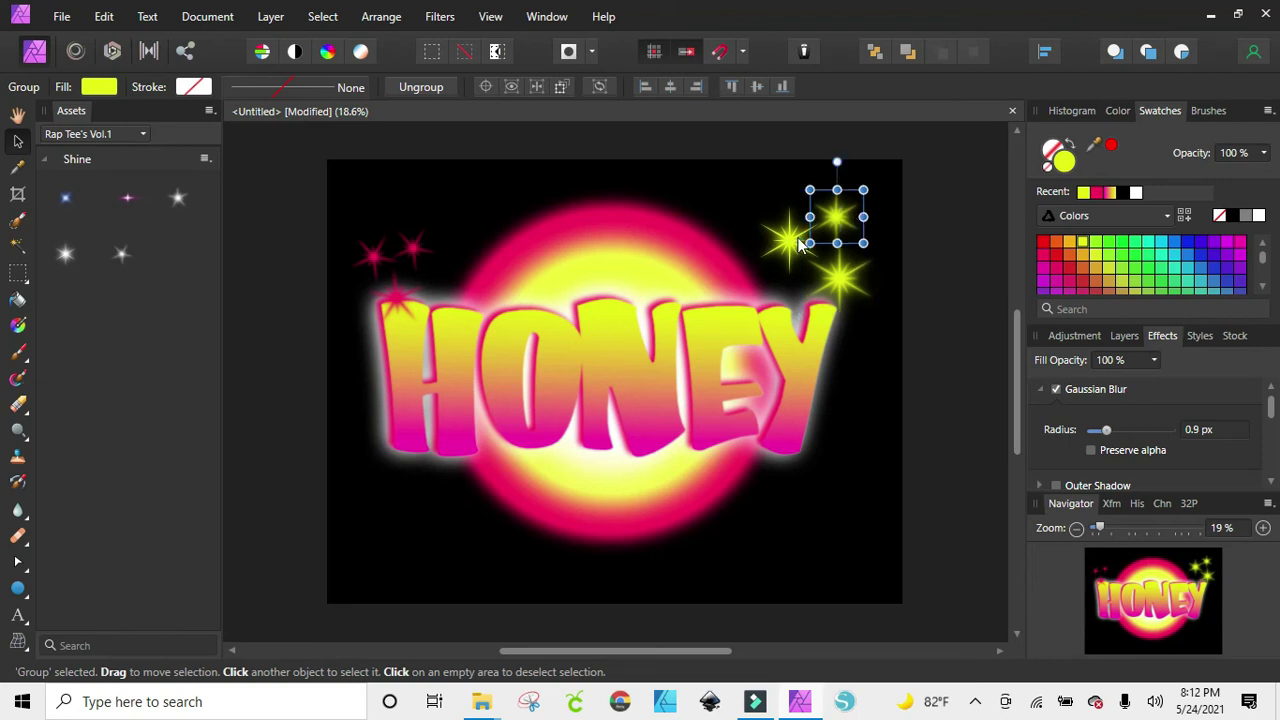
pyautogui.click(797, 243)
pyautogui.moveTo(1092, 429); pyautogui.dragTo(1106, 436)
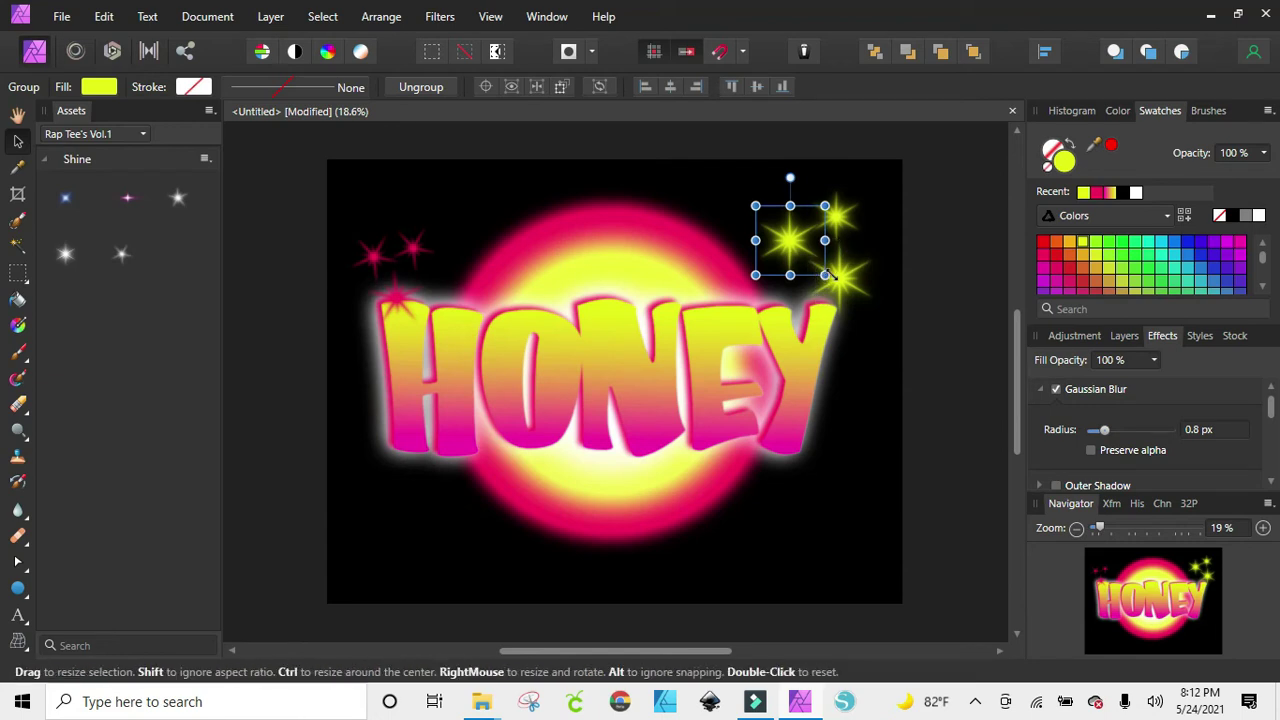
# Step: Shrink the three yellow stars, the topmost to about 0.852 in, and move them into a tight cluster over the Y's top corner
pyautogui.moveTo(824, 275); pyautogui.dragTo(810, 260)
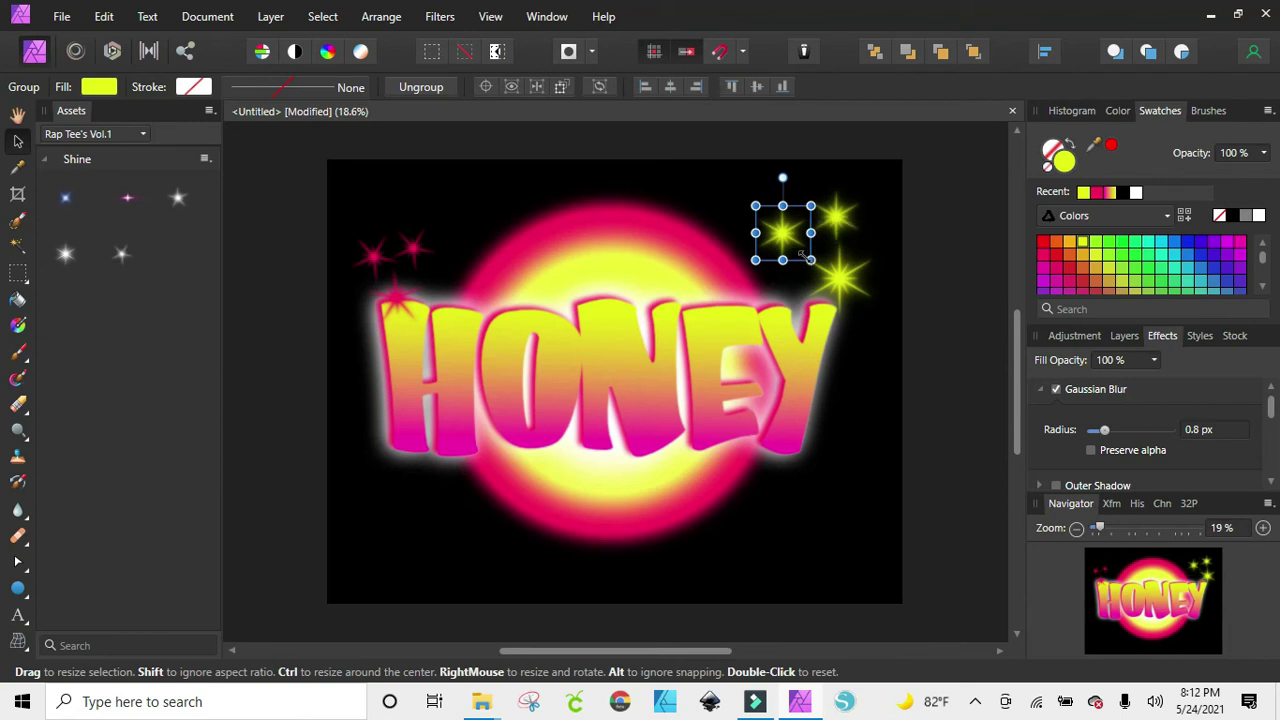
pyautogui.moveTo(806, 214); pyautogui.dragTo(854, 230)
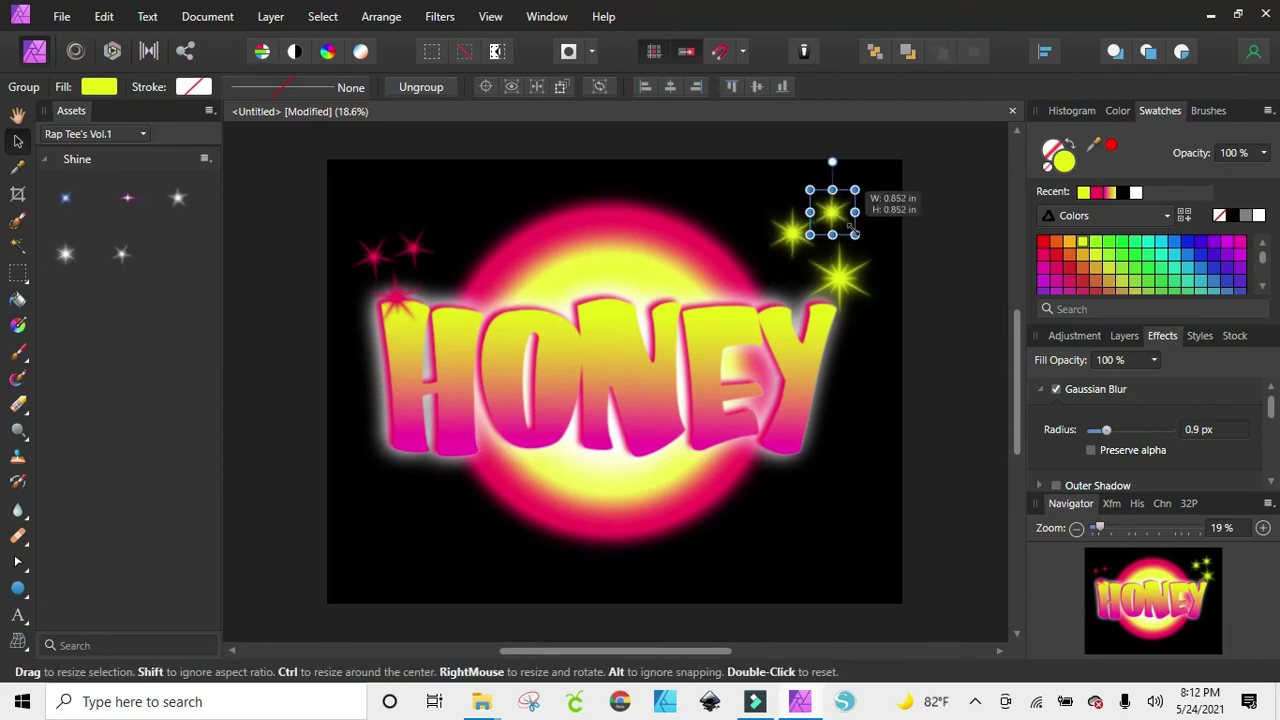
pyautogui.click(855, 300)
pyautogui.moveTo(878, 316); pyautogui.dragTo(802, 255)
pyautogui.moveTo(835, 207); pyautogui.dragTo(843, 245)
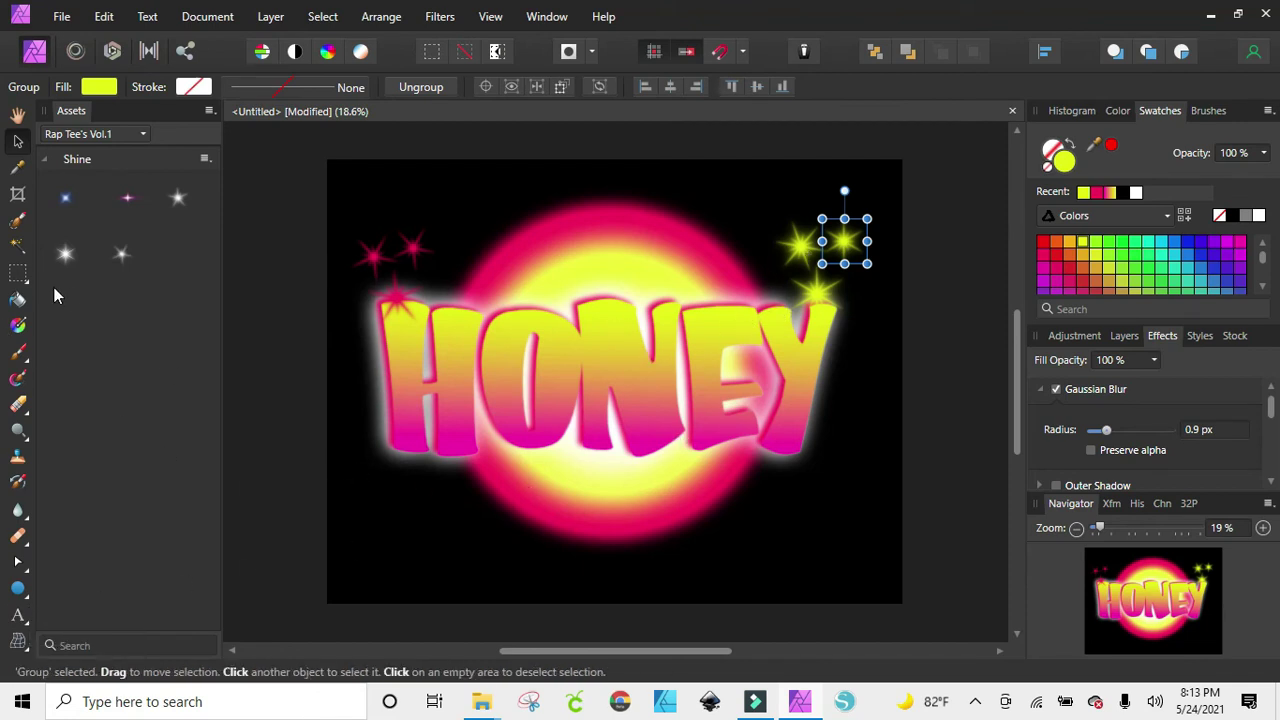
# Step: Place a Shine star below the H and another below the Y, and fill the one below the Y with the recent pink-to-yellow gradient
pyautogui.moveTo(120, 255); pyautogui.dragTo(443, 532)
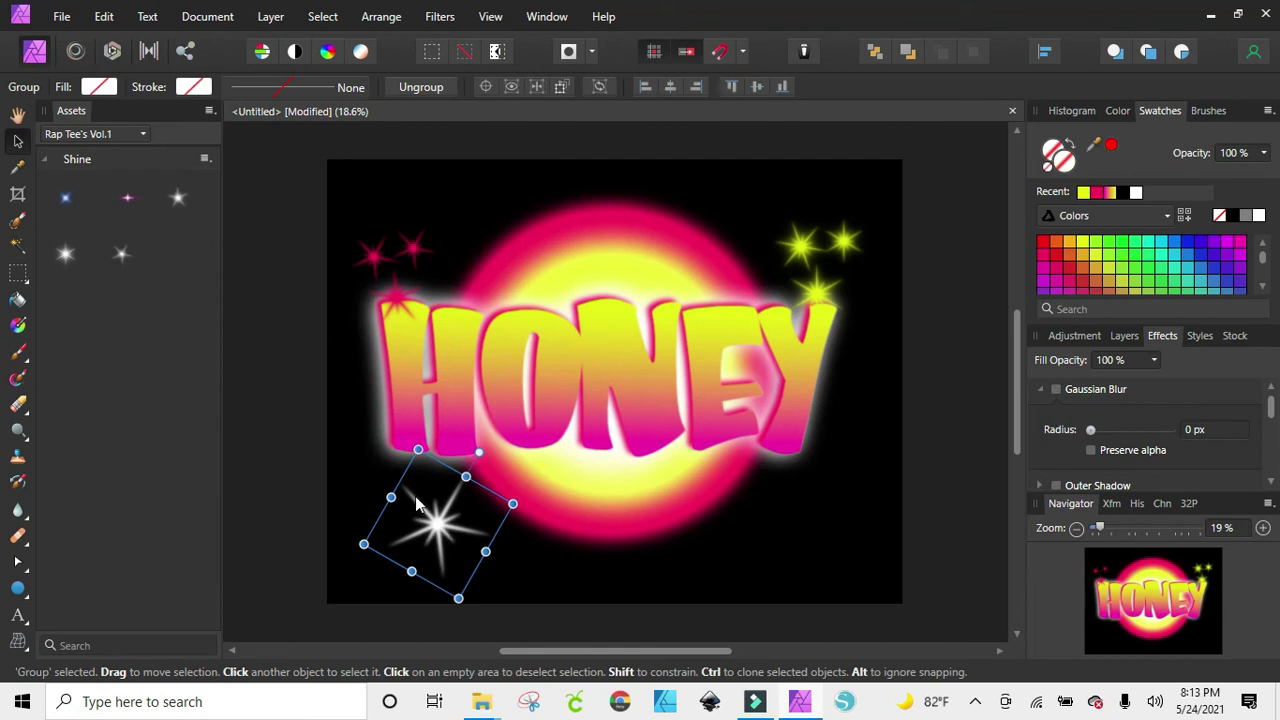
pyautogui.moveTo(170, 198); pyautogui.dragTo(811, 516)
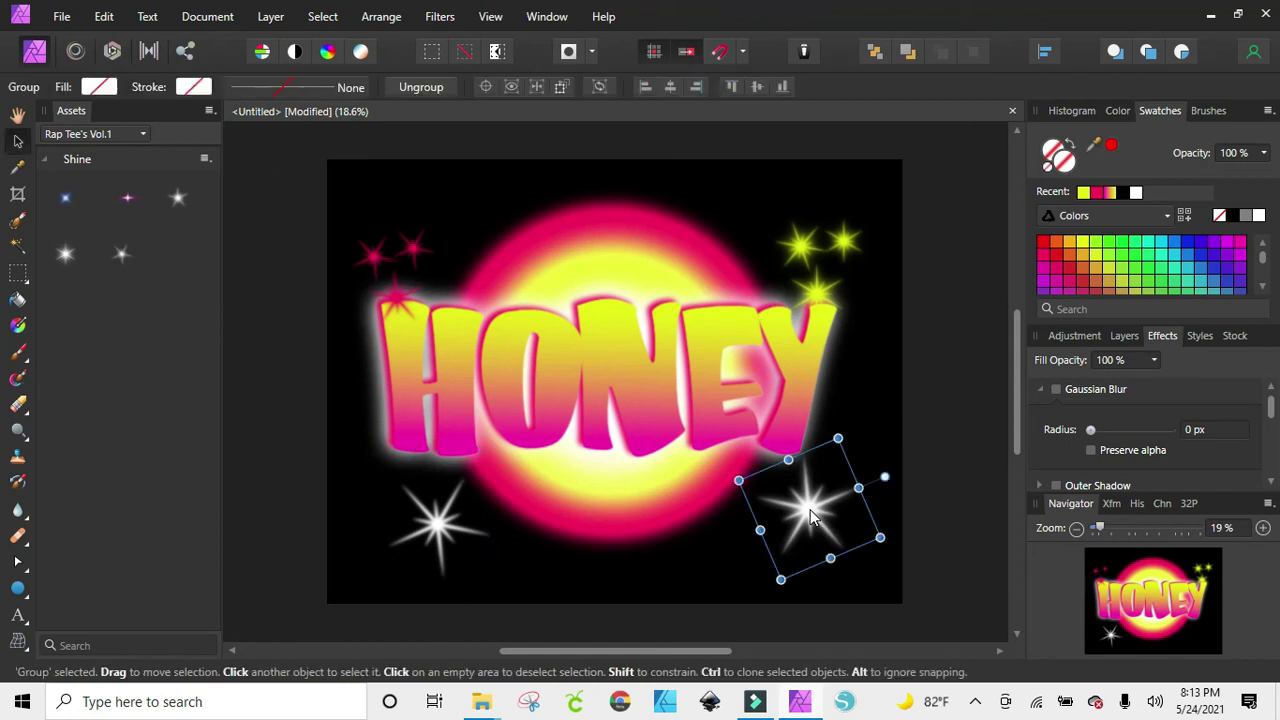
pyautogui.click(1108, 193)
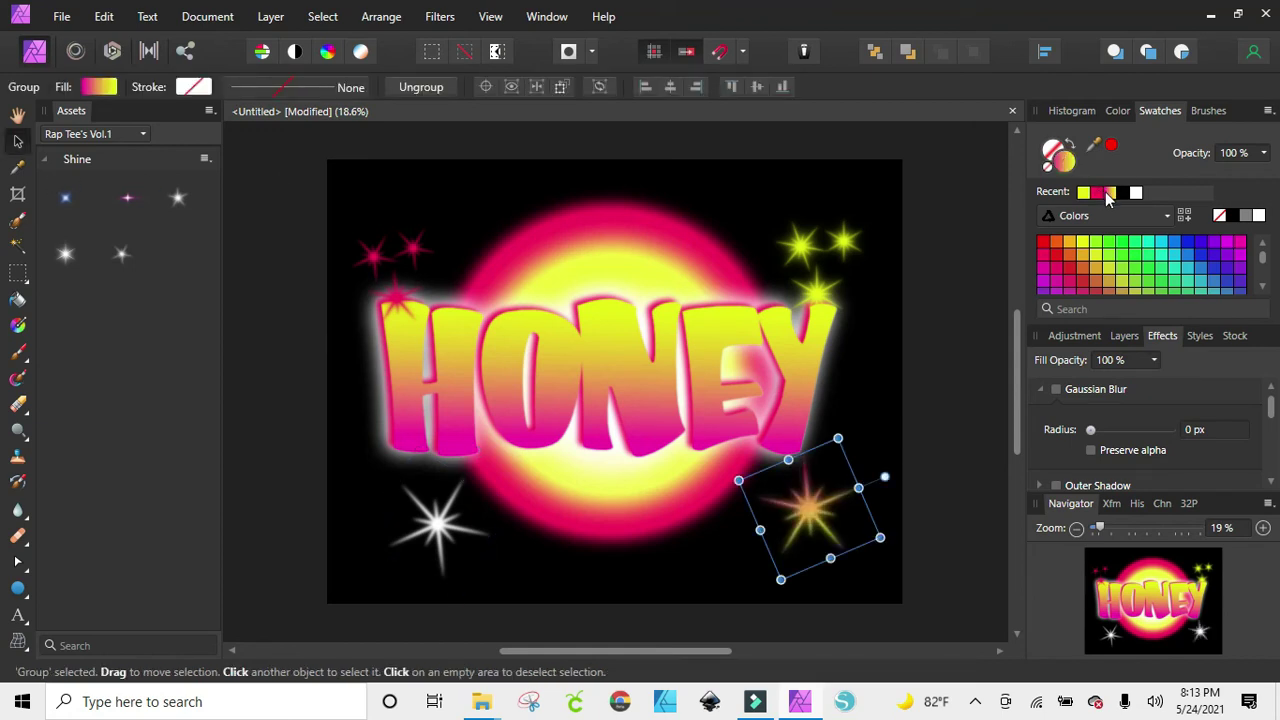
# Step: Fill the star below the H with the recent solid pink-red and nudge both lower stars into position below the lettering
pyautogui.click(462, 519)
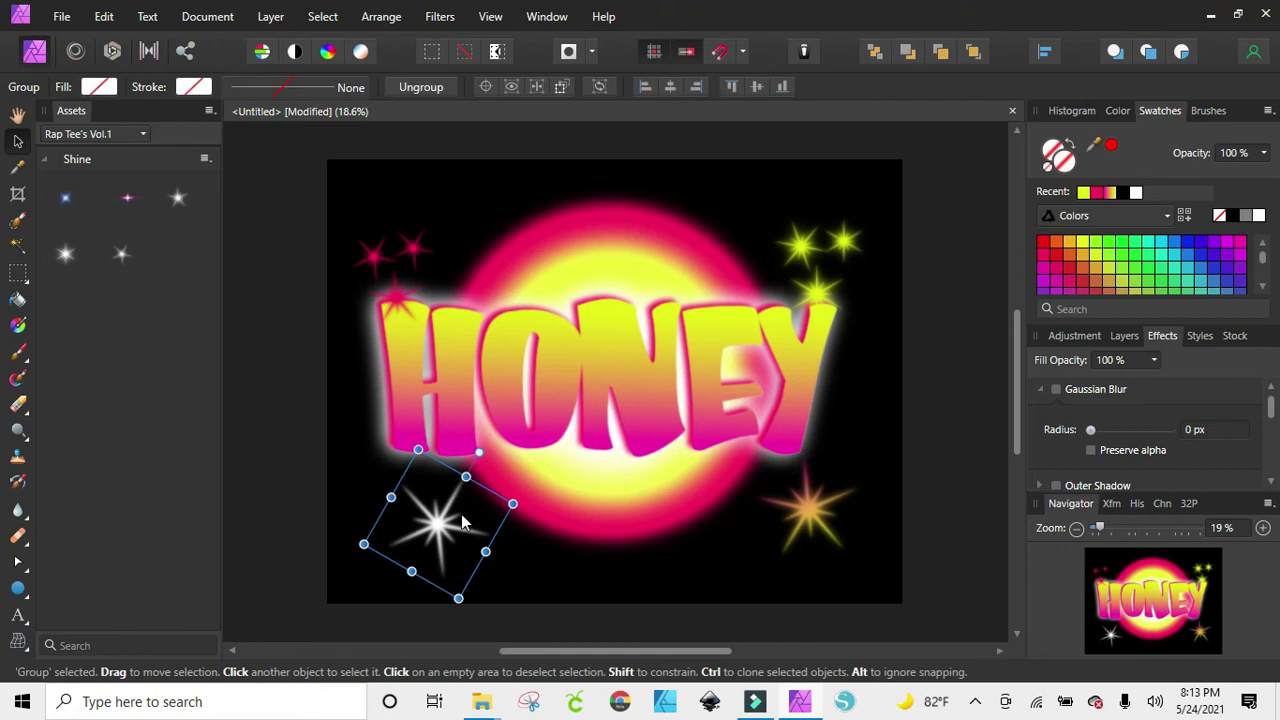
pyautogui.click(1110, 193)
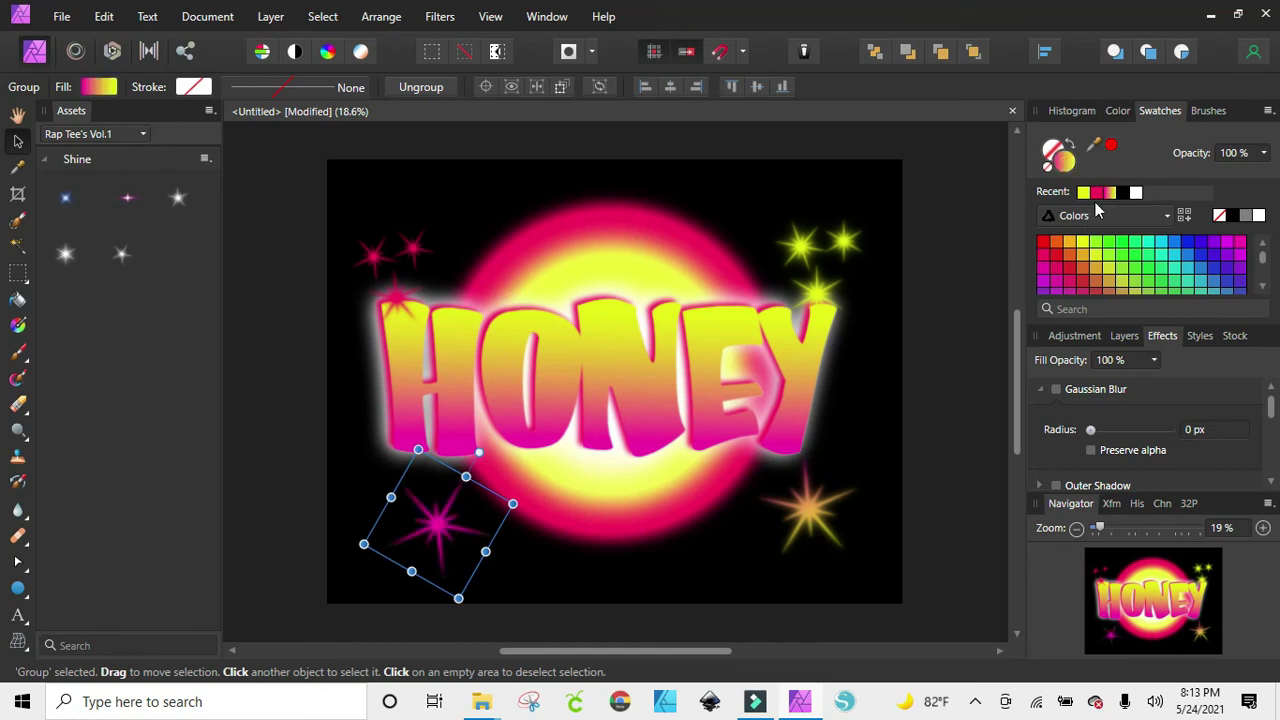
pyautogui.click(1099, 195)
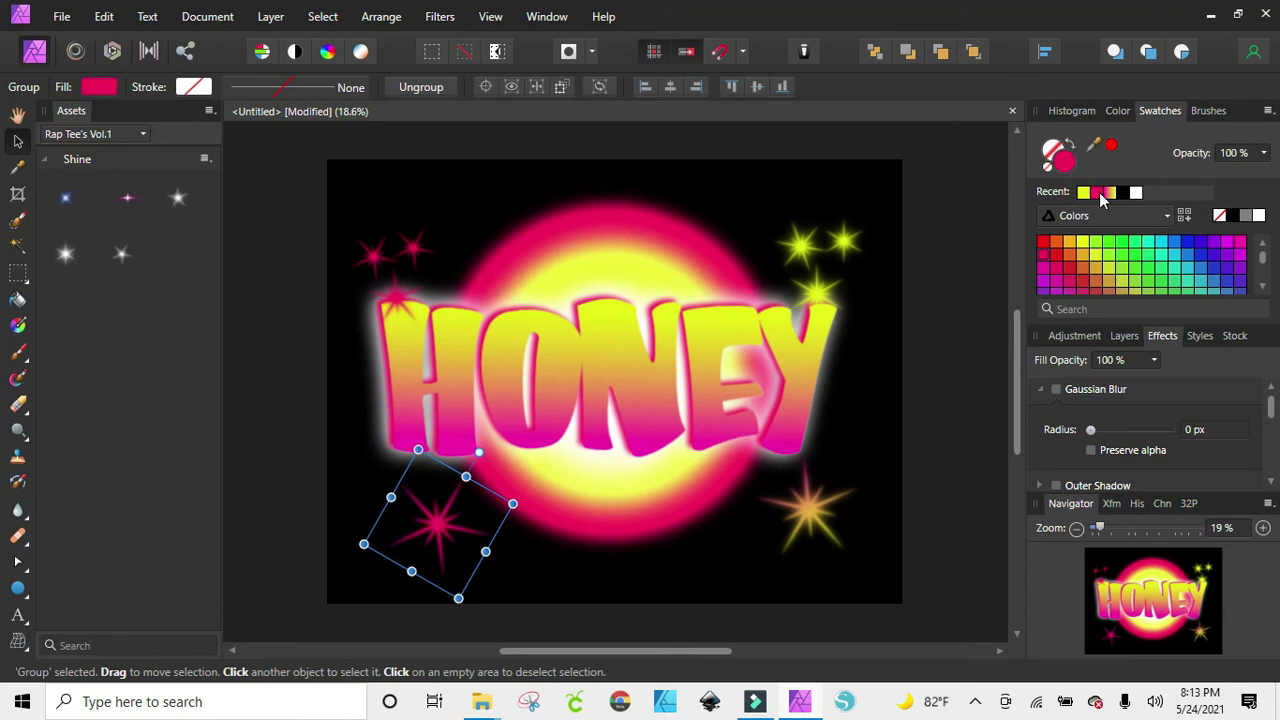
pyautogui.moveTo(807, 504); pyautogui.dragTo(801, 519)
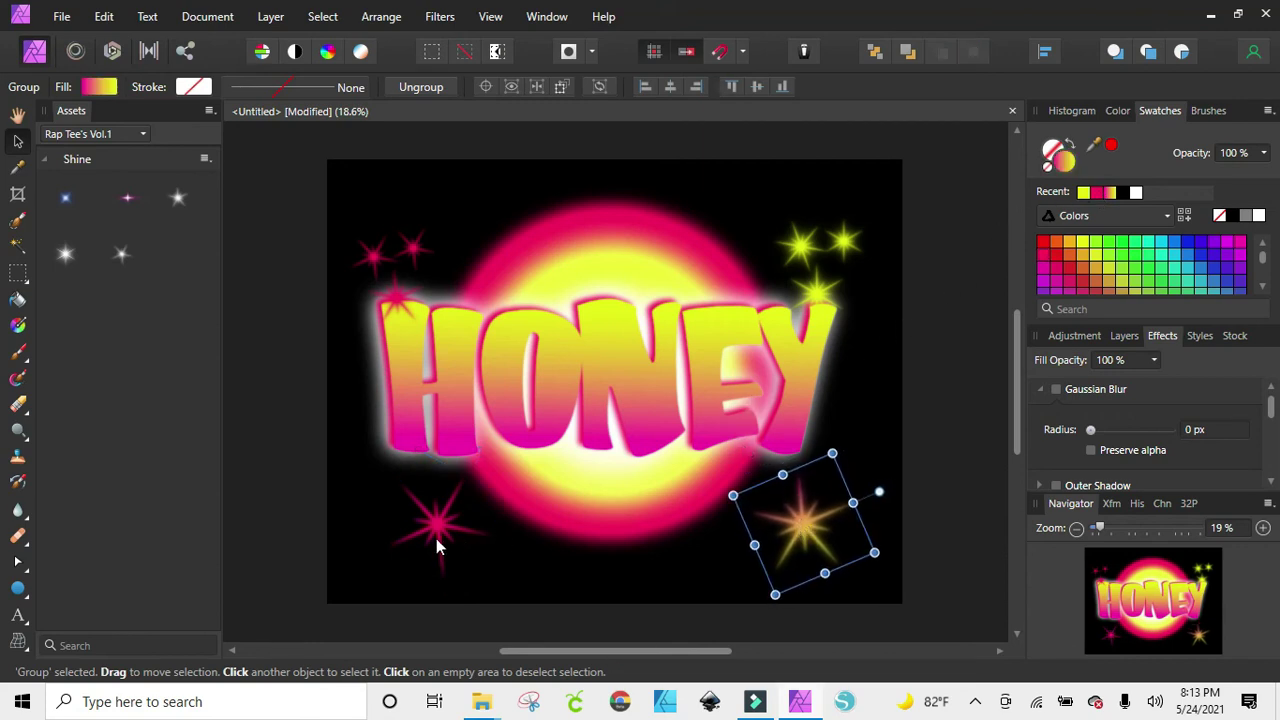
pyautogui.moveTo(427, 538); pyautogui.dragTo(408, 537)
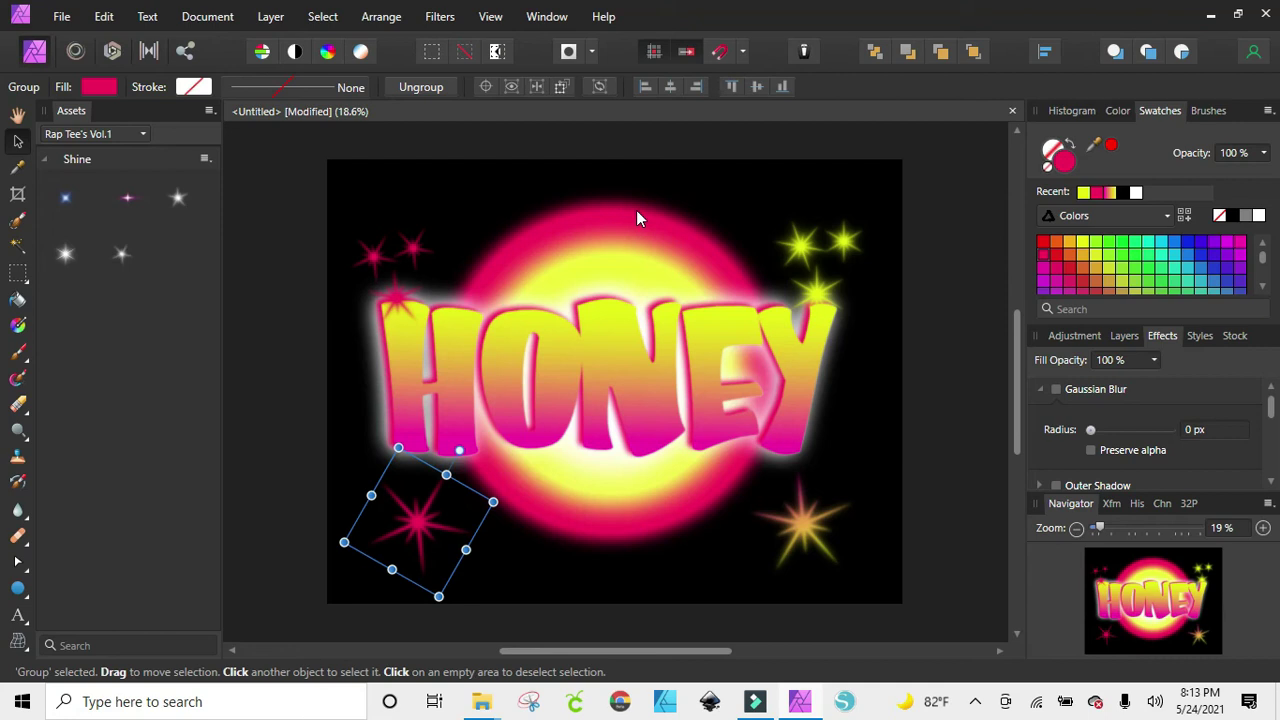
# Step: Draw a small pink-red heart with the Heart tool below the O, duplicate it twice and enlarge one copy
pyautogui.click(26, 600)
pyautogui.click(50, 583)
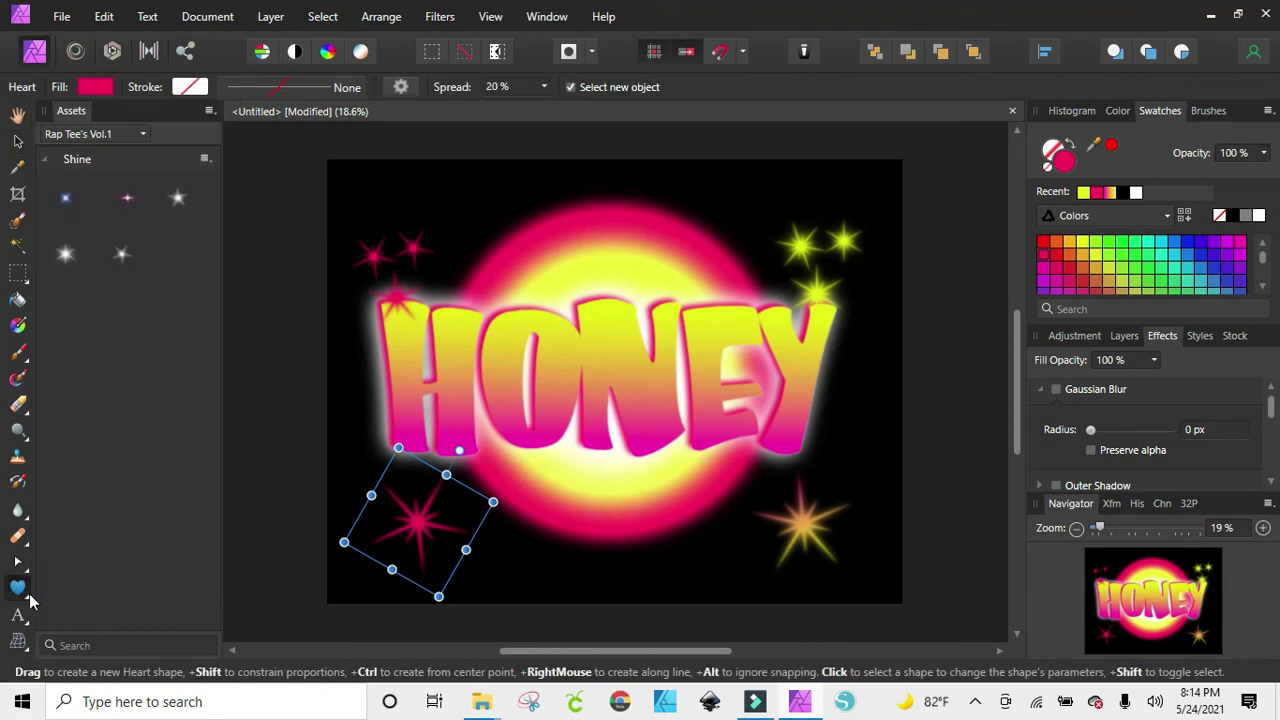
pyautogui.moveTo(504, 539); pyautogui.dragTo(534, 567)
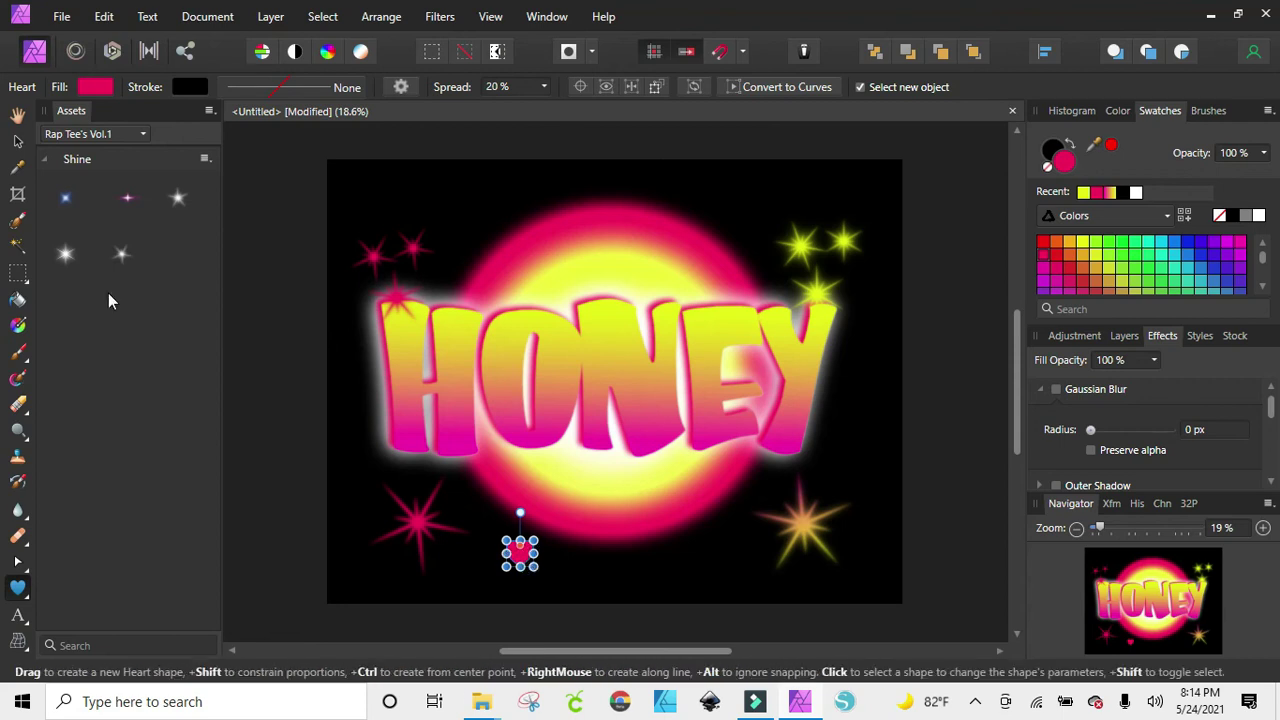
pyautogui.click(18, 141)
pyautogui.moveTo(526, 560); pyautogui.dragTo(497, 578)
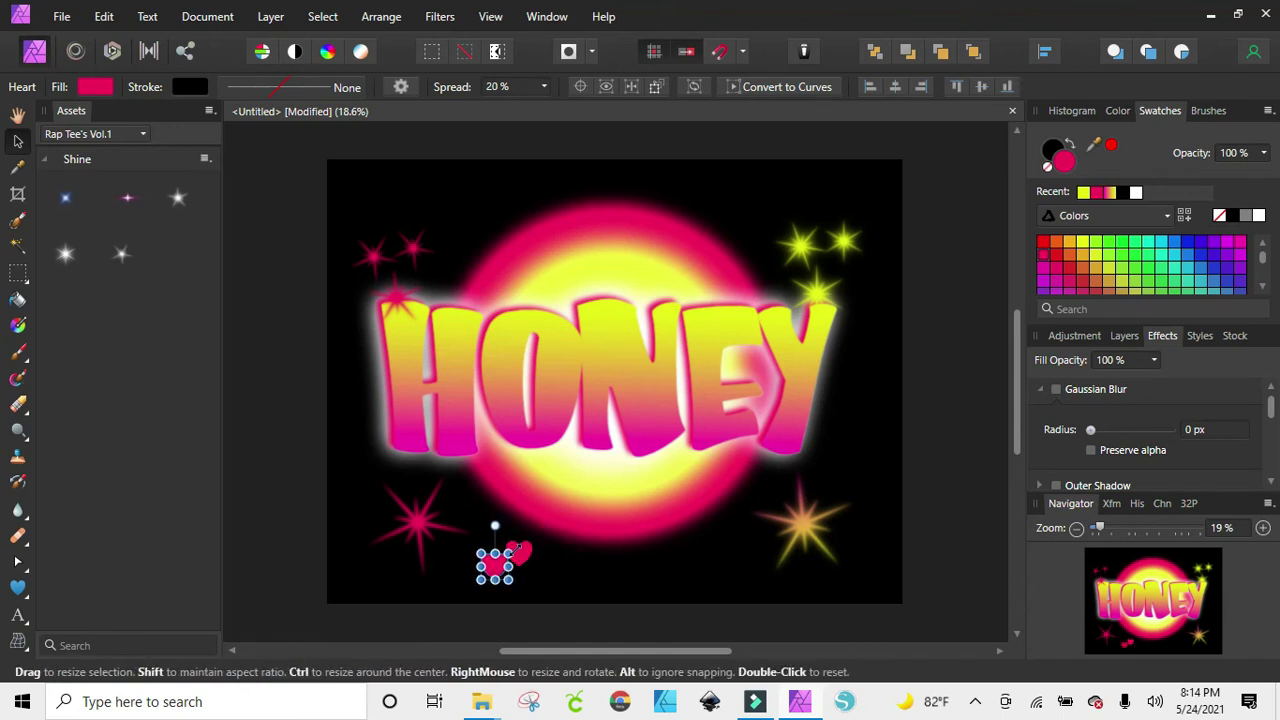
pyautogui.moveTo(513, 553); pyautogui.dragTo(586, 602)
# Step: Shrink one of the small hearts and arrange both small ones in a tight cluster above the large heart
pyautogui.click(503, 543)
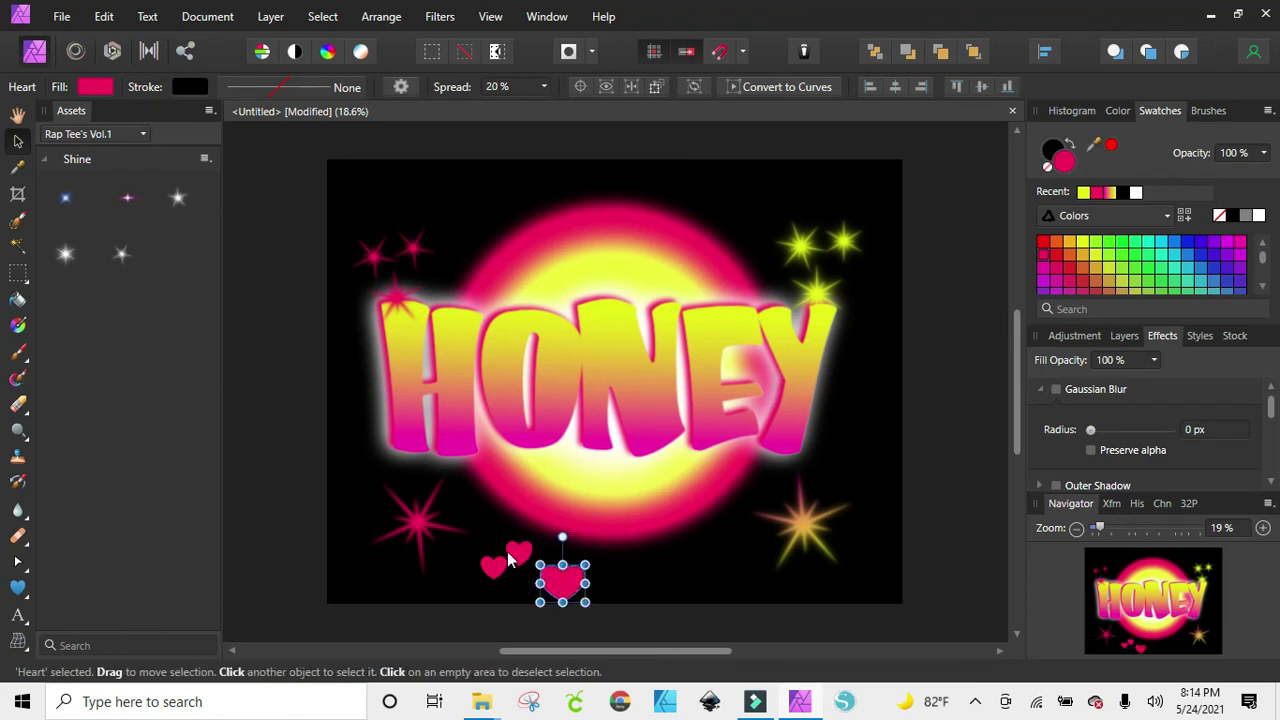
pyautogui.click(516, 562)
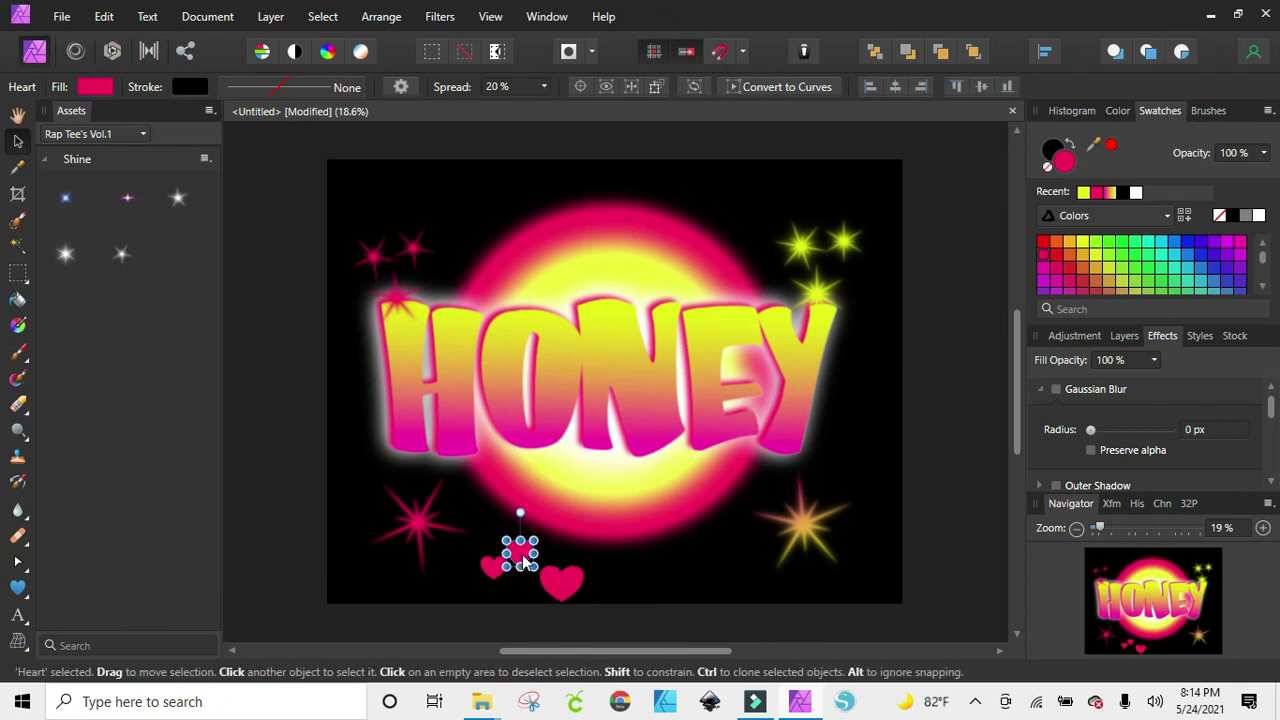
pyautogui.moveTo(520, 560)
pyautogui.mouseDown()
pyautogui.moveTo(614, 582)
pyautogui.moveTo(508, 566)
pyautogui.moveTo(596, 569)
pyautogui.moveTo(567, 545)
pyautogui.moveTo(543, 550)
pyautogui.mouseUp()
pyautogui.click(571, 560)
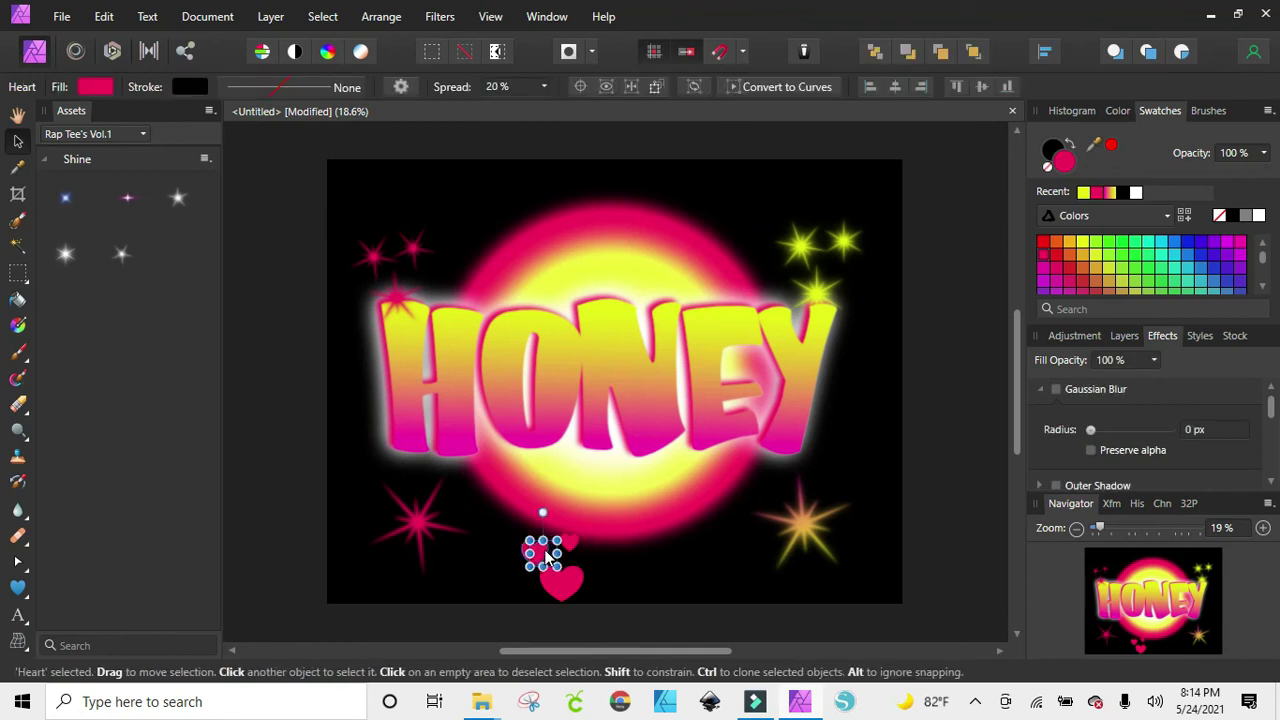
# Step: Select all three hearts, move them beside the foot of the Y and rotate them slightly counterclockwise
pyautogui.click(657, 583)
pyautogui.moveTo(496, 501); pyautogui.dragTo(651, 611)
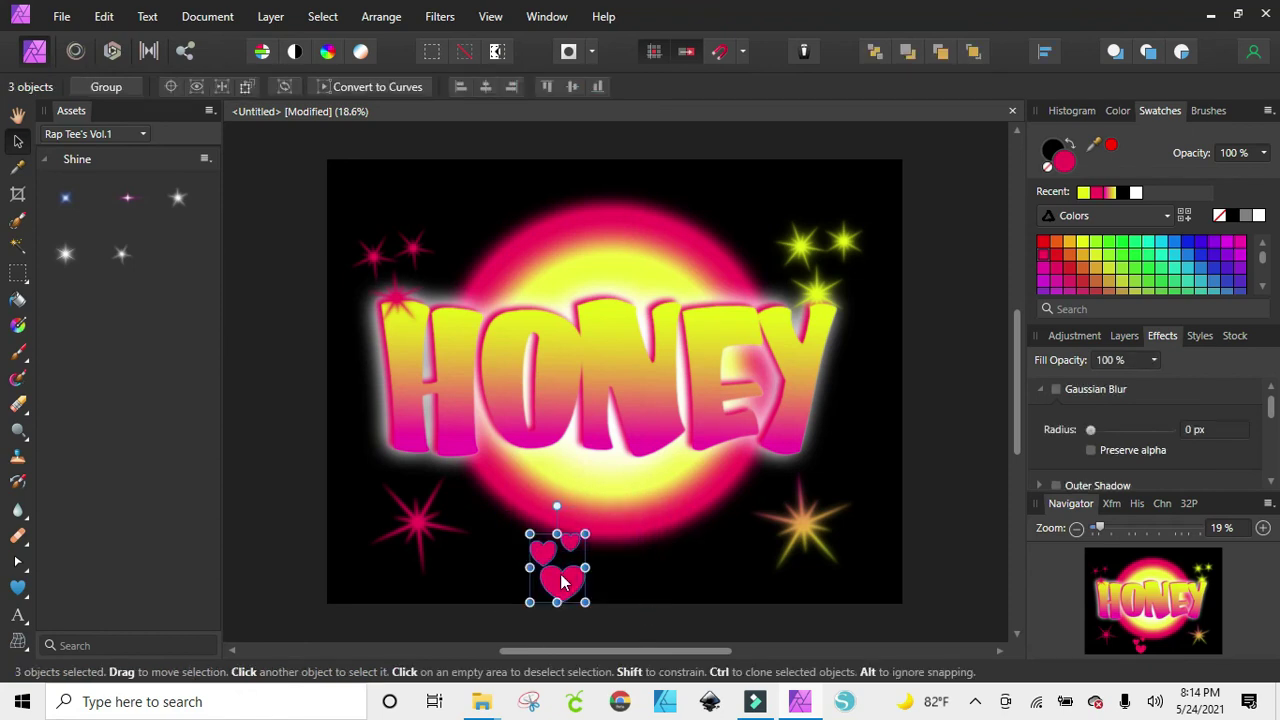
pyautogui.moveTo(570, 588); pyautogui.dragTo(866, 470)
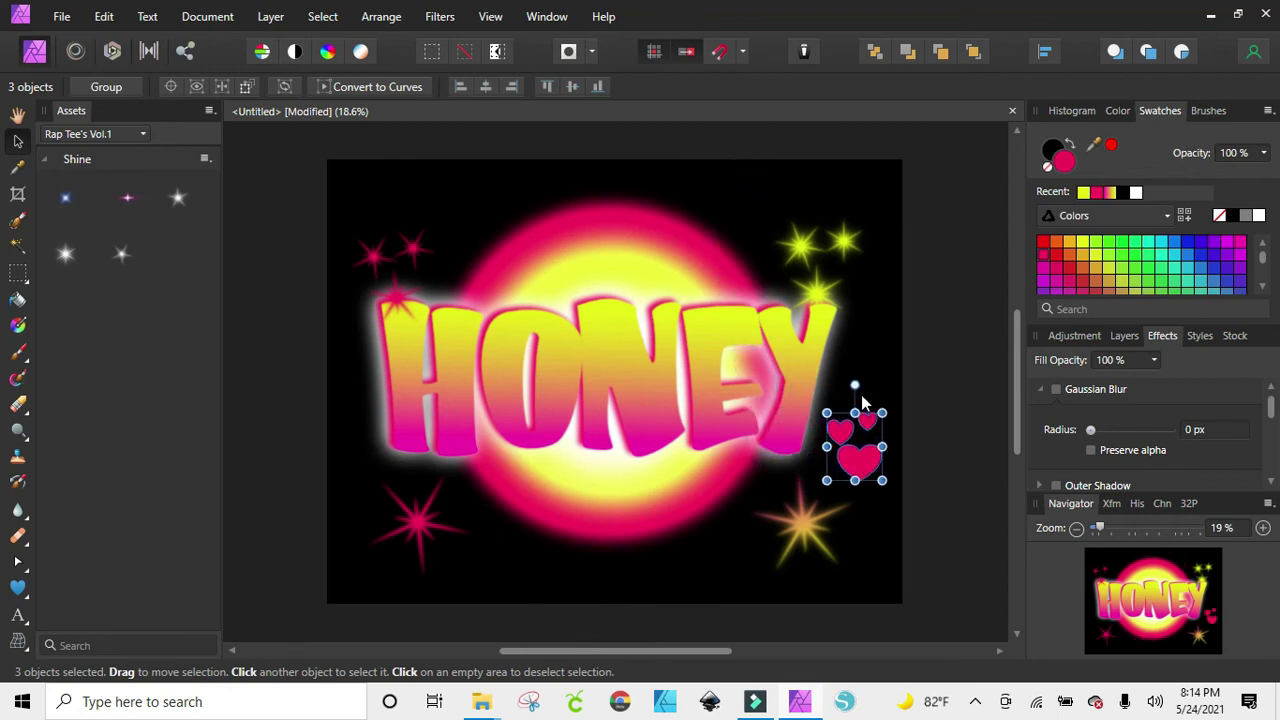
pyautogui.moveTo(855, 385); pyautogui.dragTo(832, 390)
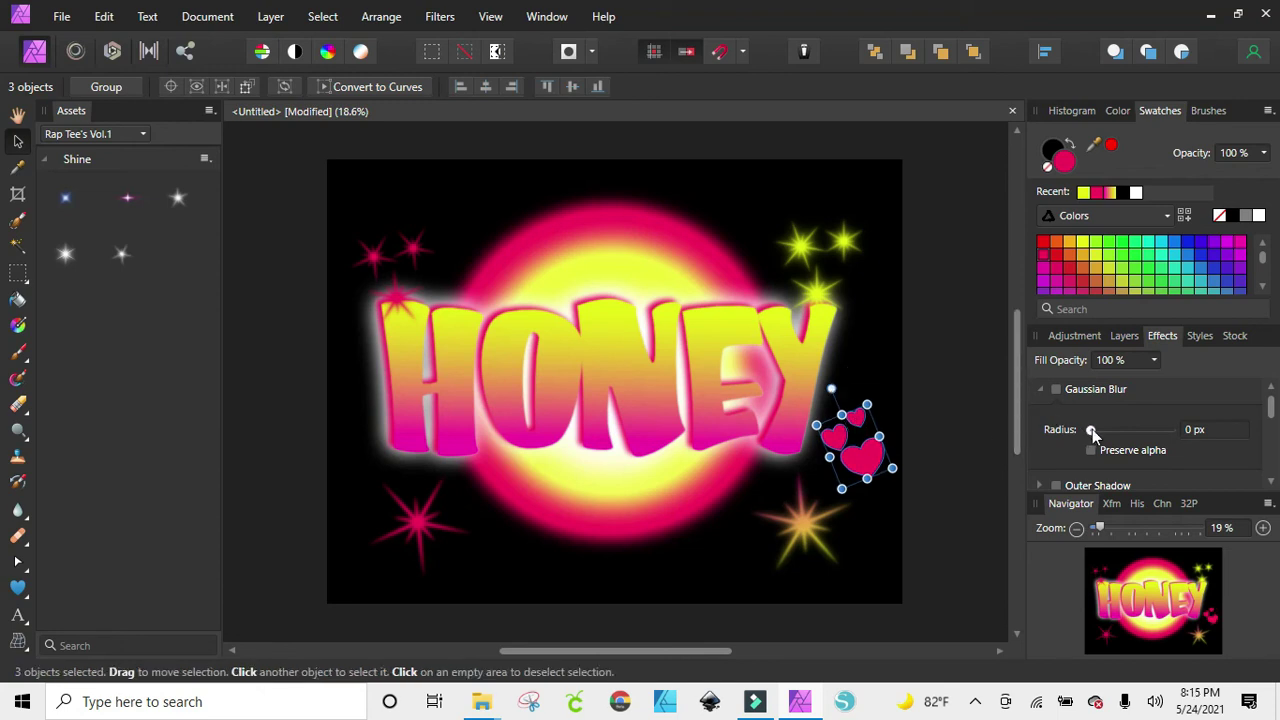
# Step: Apply a Gaussian Blur and a pink-red Outer Glow with a 26.9 px radius to the three hearts
pyautogui.moveTo(1092, 429); pyautogui.dragTo(1117, 437)
pyautogui.click(1041, 390)
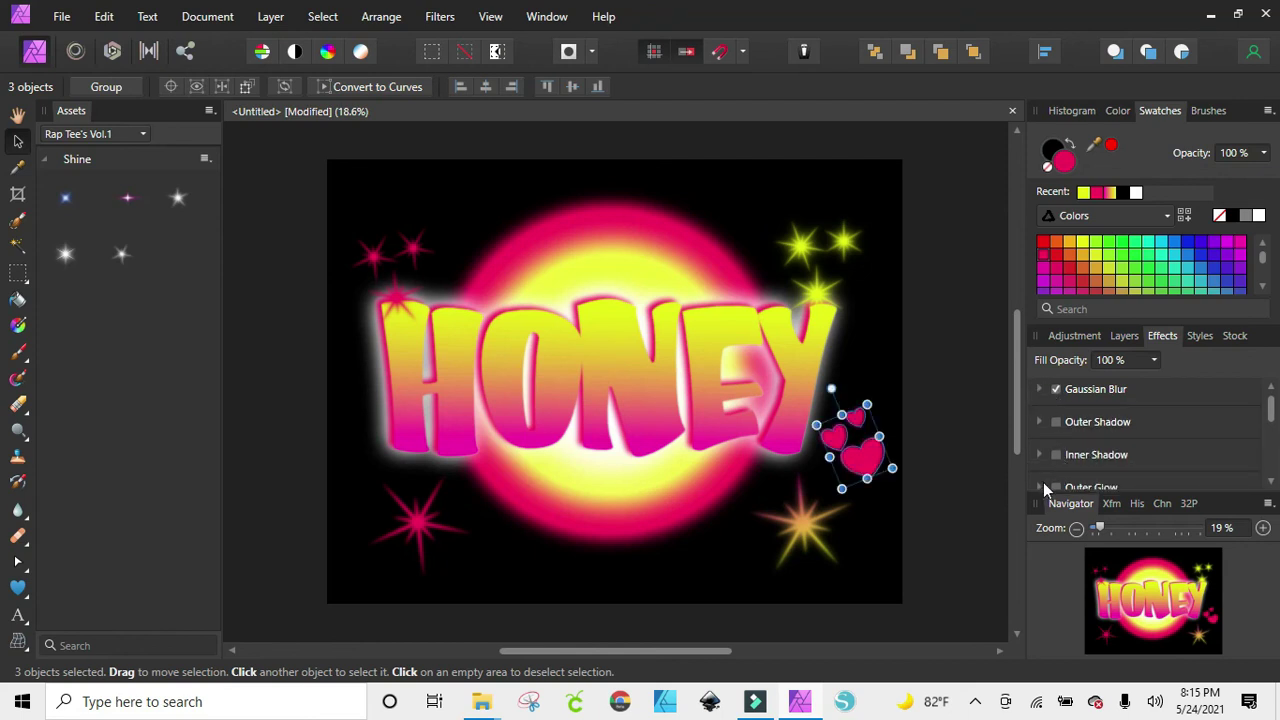
pyautogui.click(1051, 487)
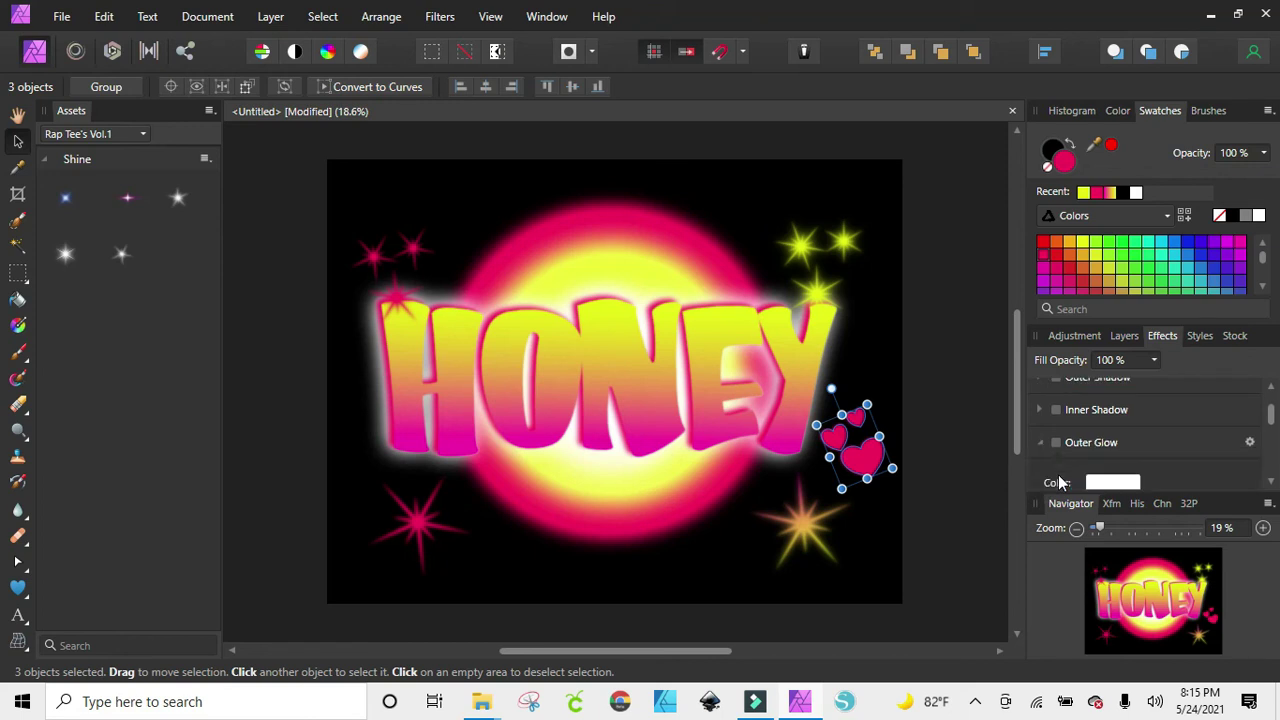
pyautogui.scroll(-1, 1057, 442)
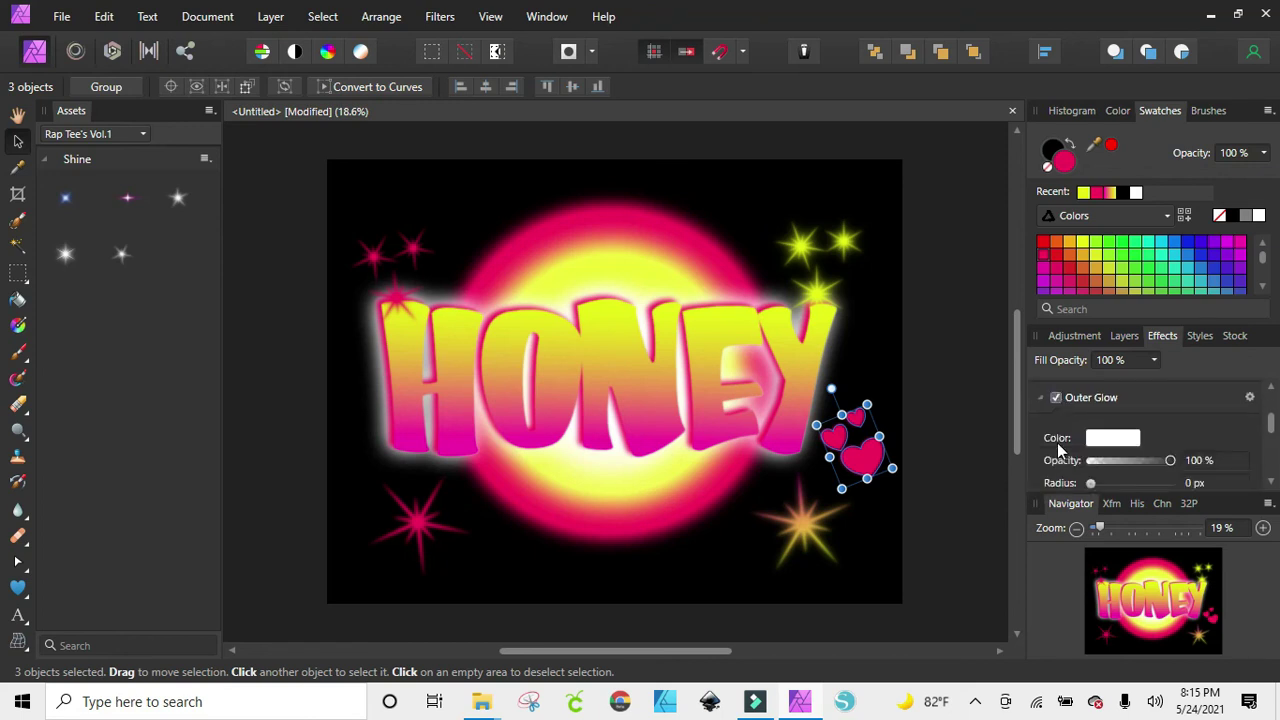
pyautogui.moveTo(1089, 486); pyautogui.dragTo(1104, 452)
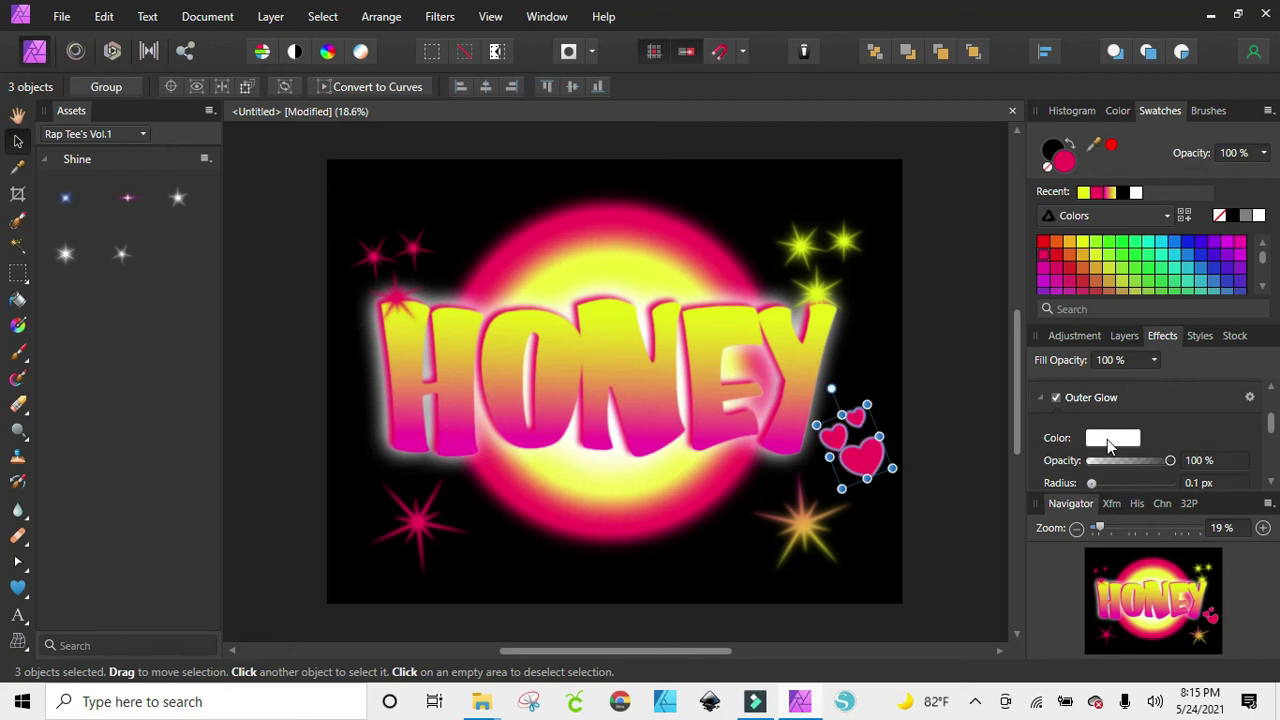
pyautogui.click(1108, 441)
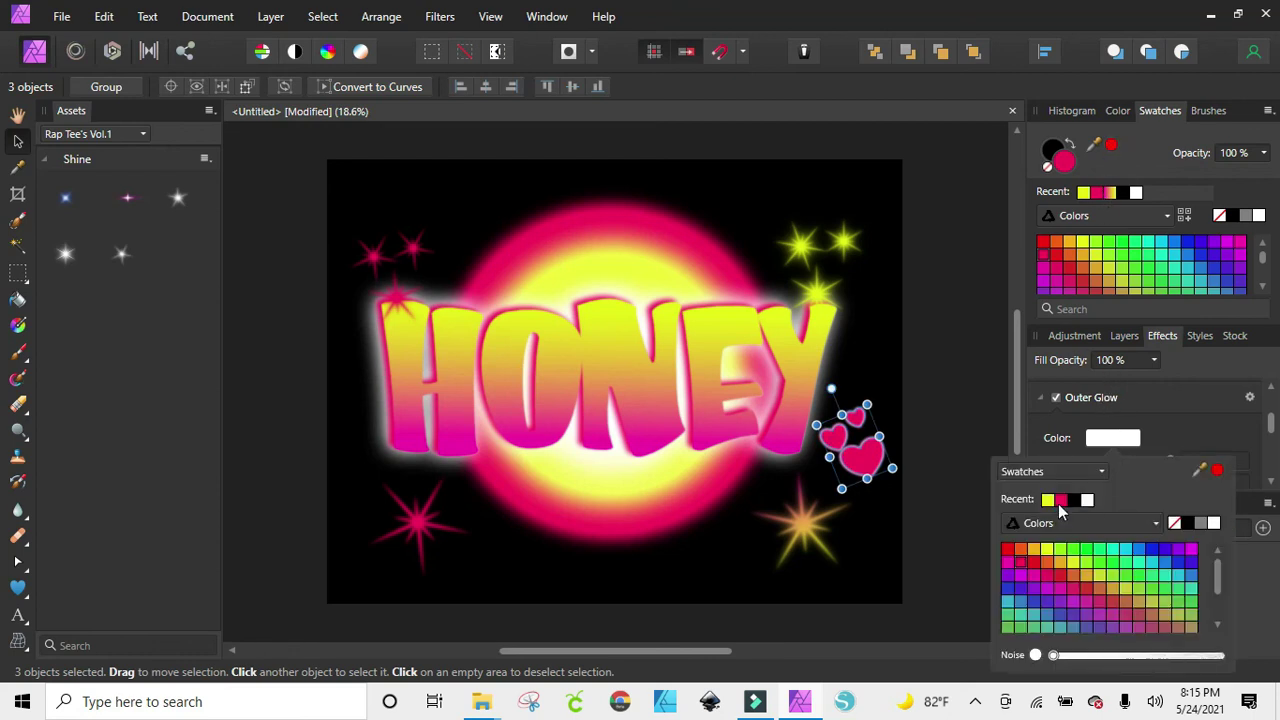
pyautogui.click(1059, 505)
pyautogui.moveTo(1094, 486); pyautogui.dragTo(1141, 487)
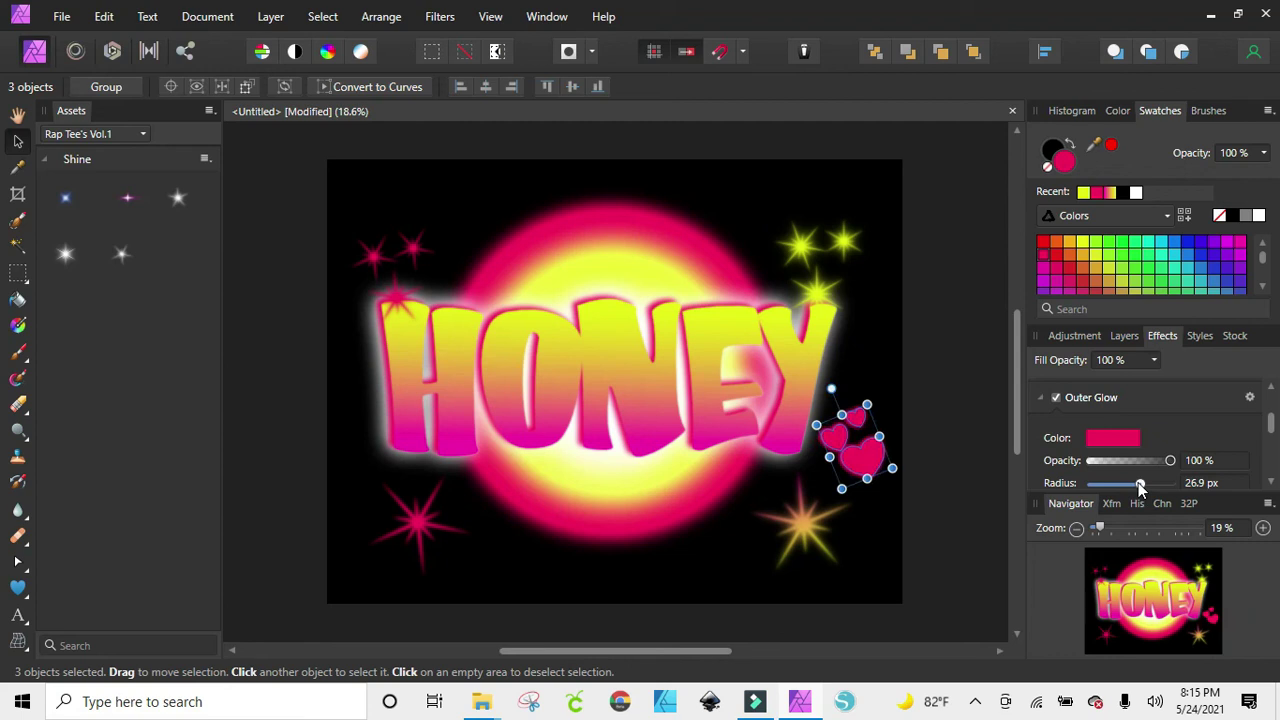
pyautogui.click(883, 336)
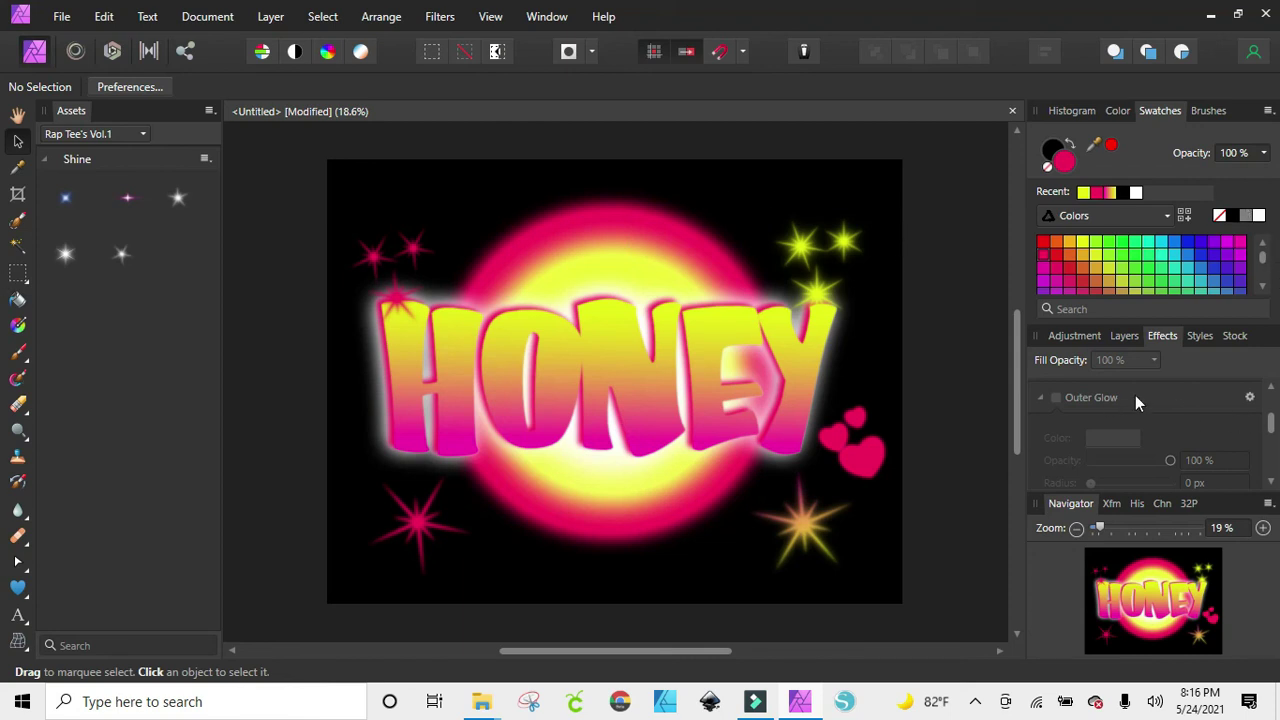
# Step: Change the fill of the black background rectangle to white
pyautogui.click(1125, 336)
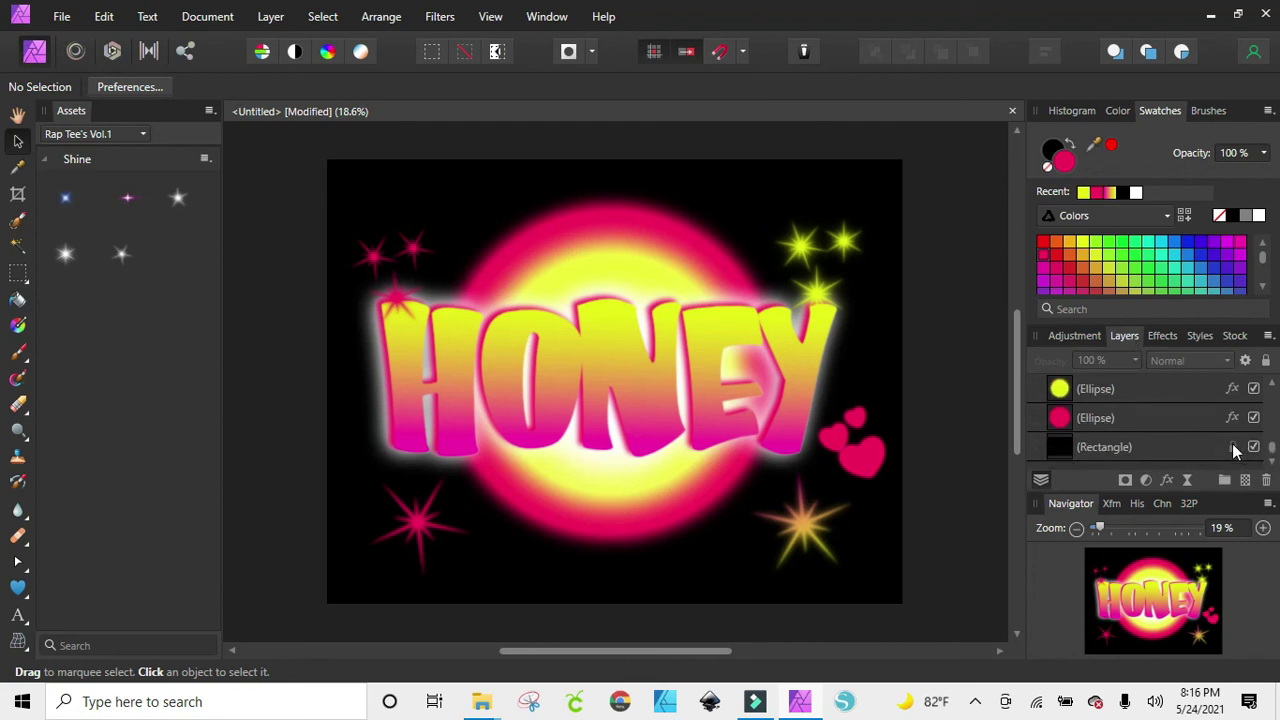
pyautogui.click(1054, 446)
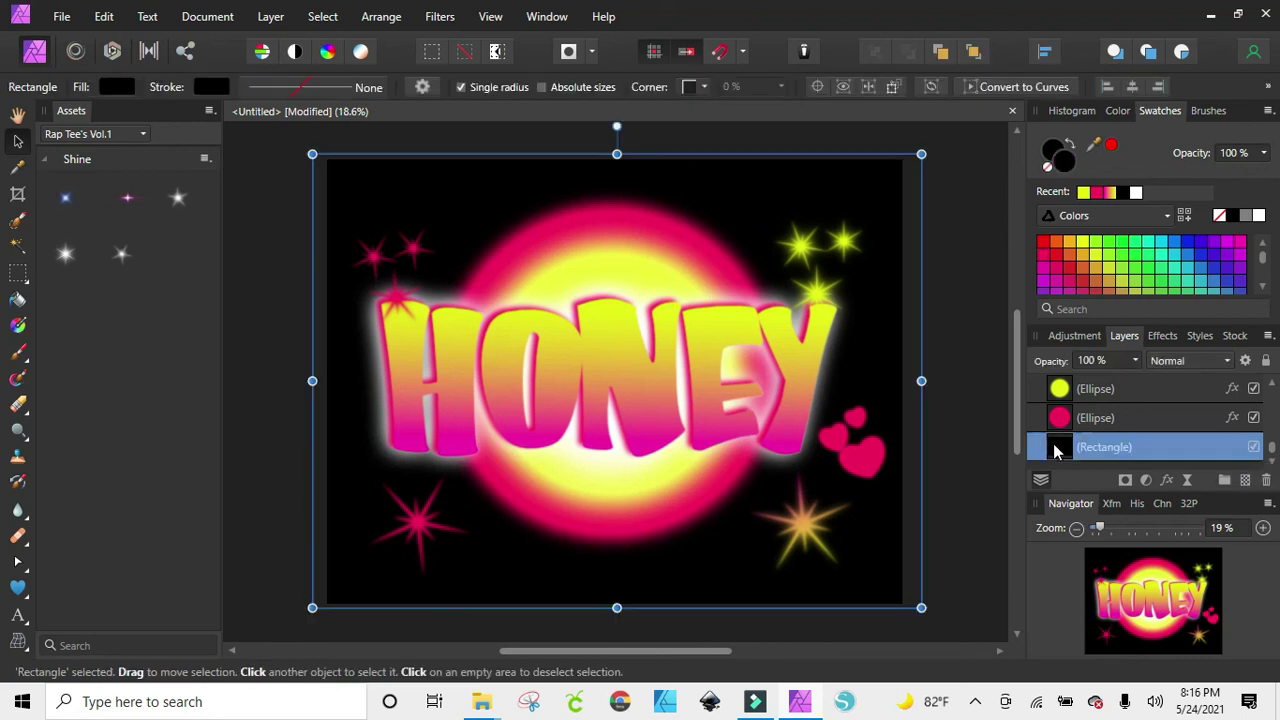
pyautogui.click(1259, 215)
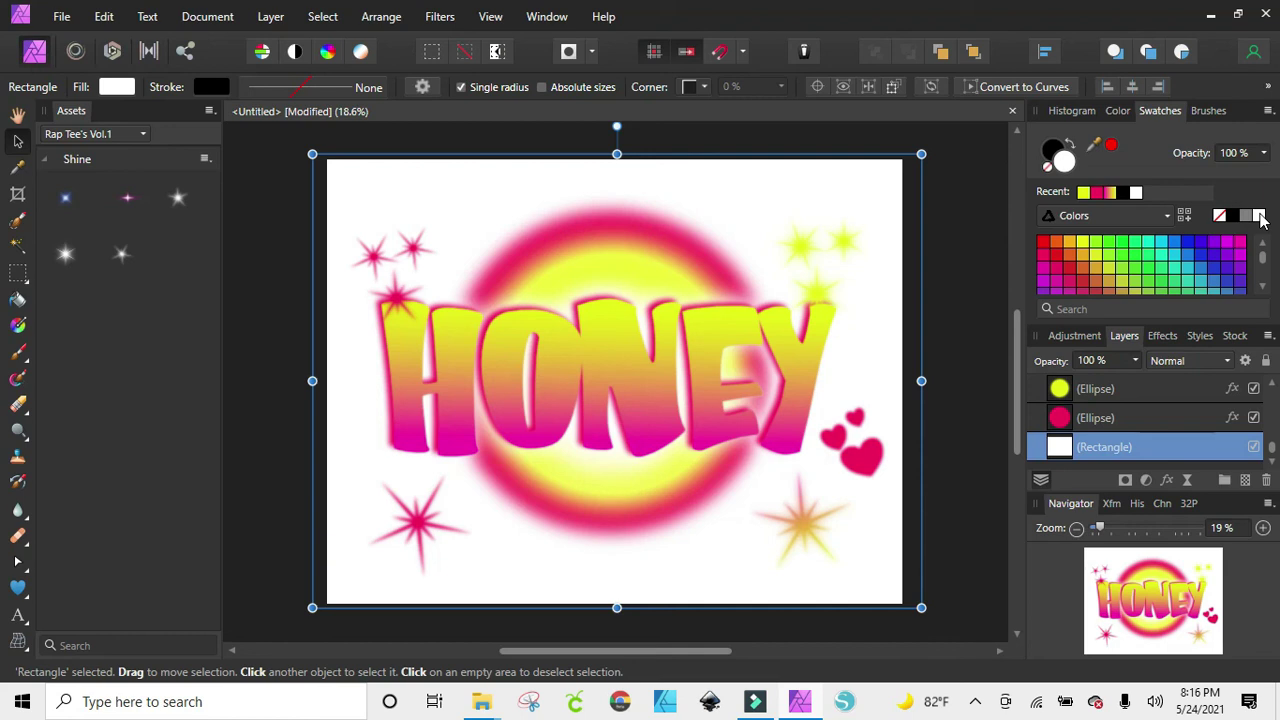
# Step: Open the print settings for the design and choose the EPSON WF-7210 Series printer
pyautogui.click(60, 17)
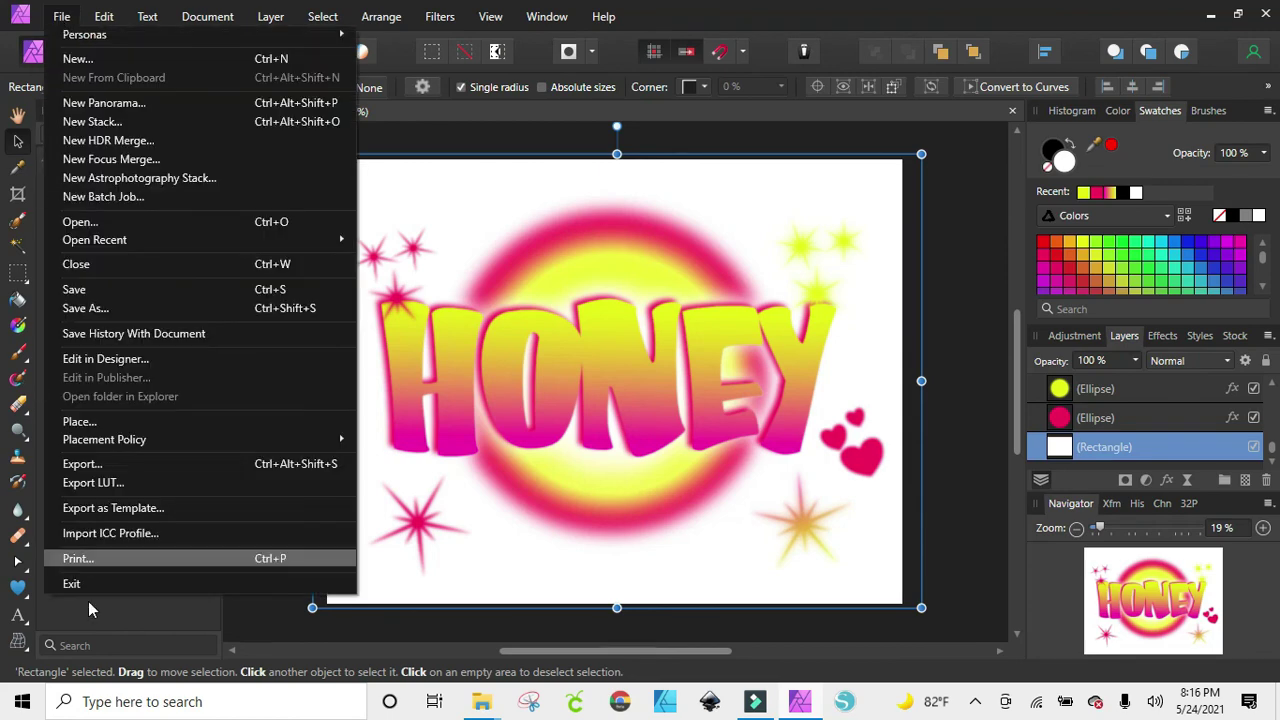
pyautogui.click(76, 559)
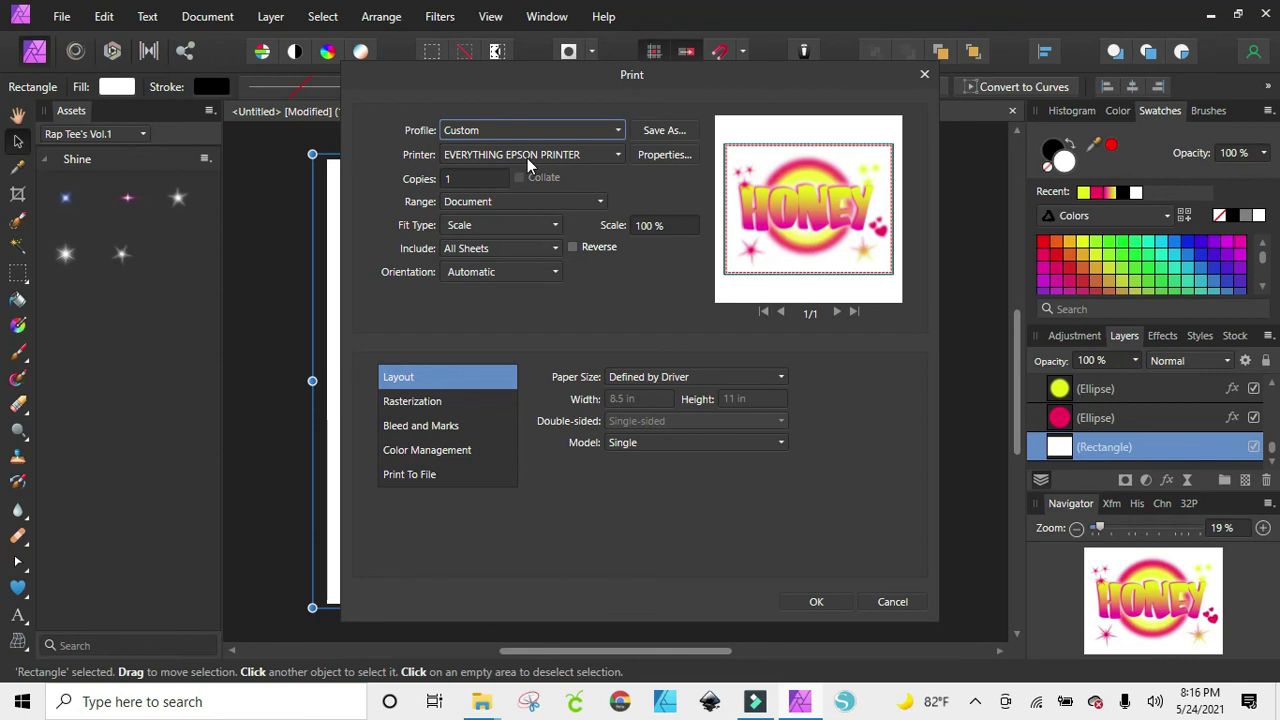
pyautogui.click(530, 155)
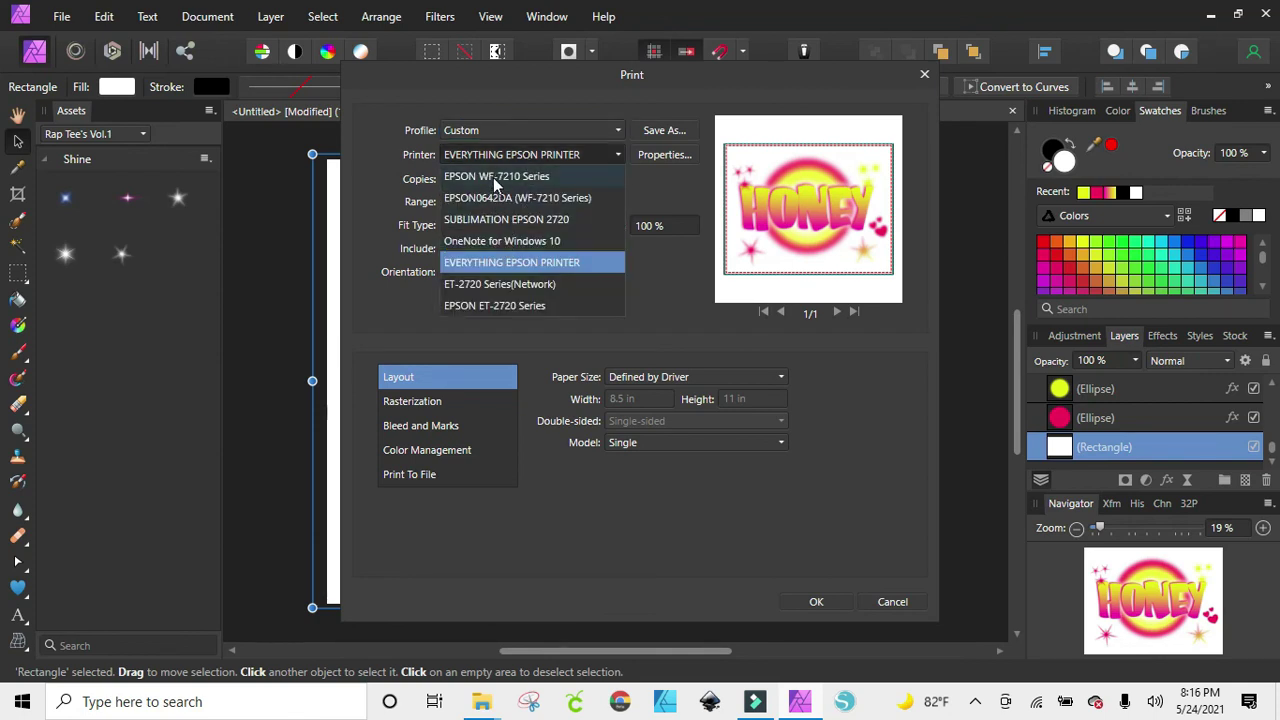
pyautogui.click(493, 178)
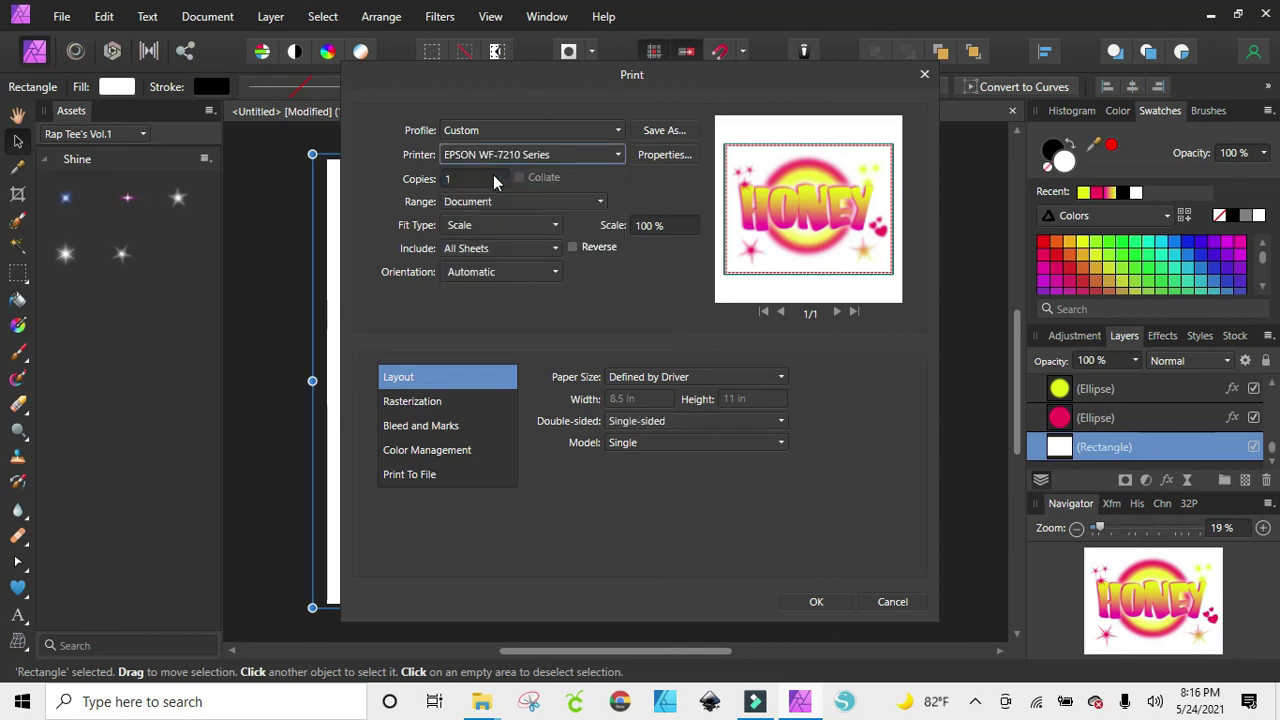
# Step: Print the page using the "main sublimation cassette 1" preset with Print Preview enabled
pyautogui.click(666, 157)
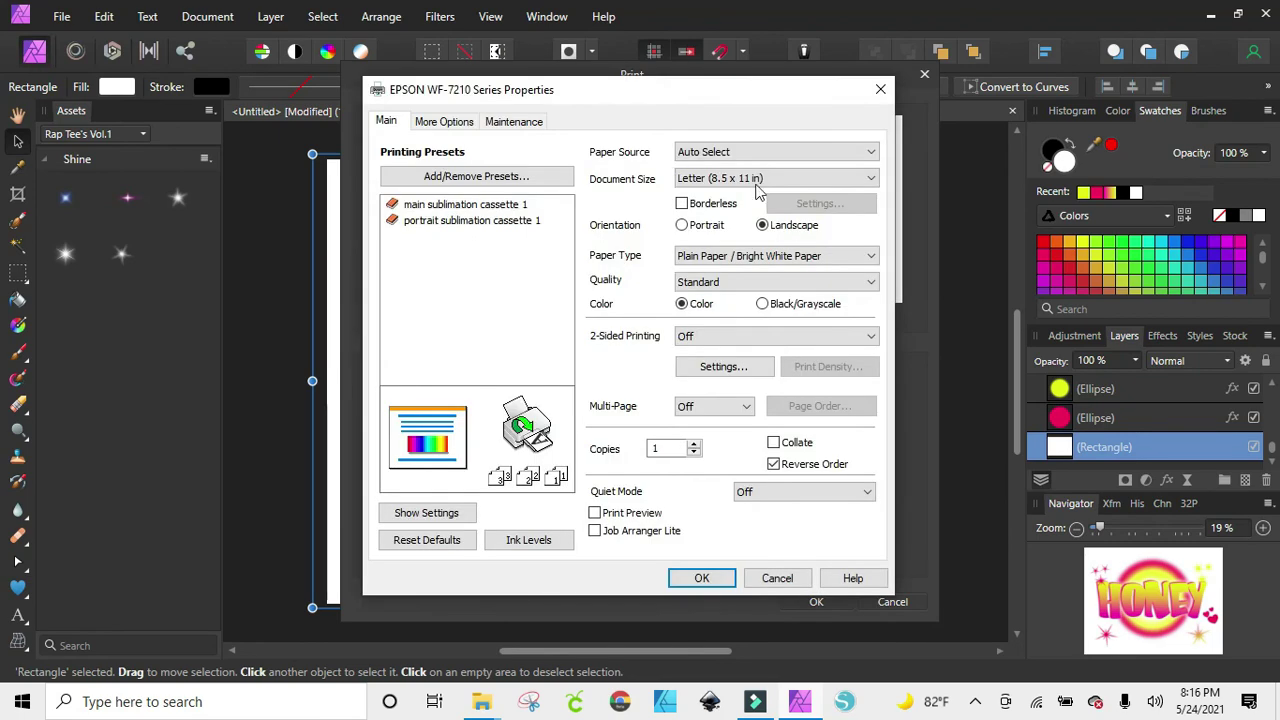
pyautogui.click(458, 207)
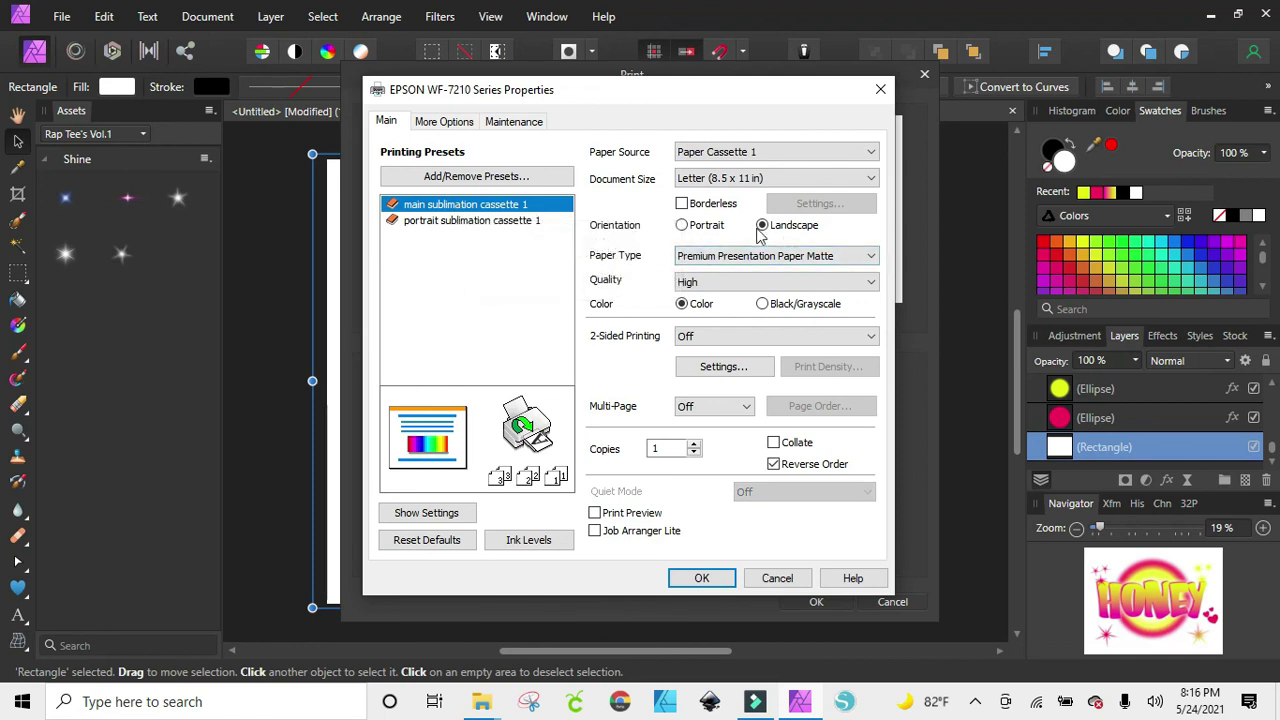
pyautogui.click(603, 516)
pyautogui.click(702, 579)
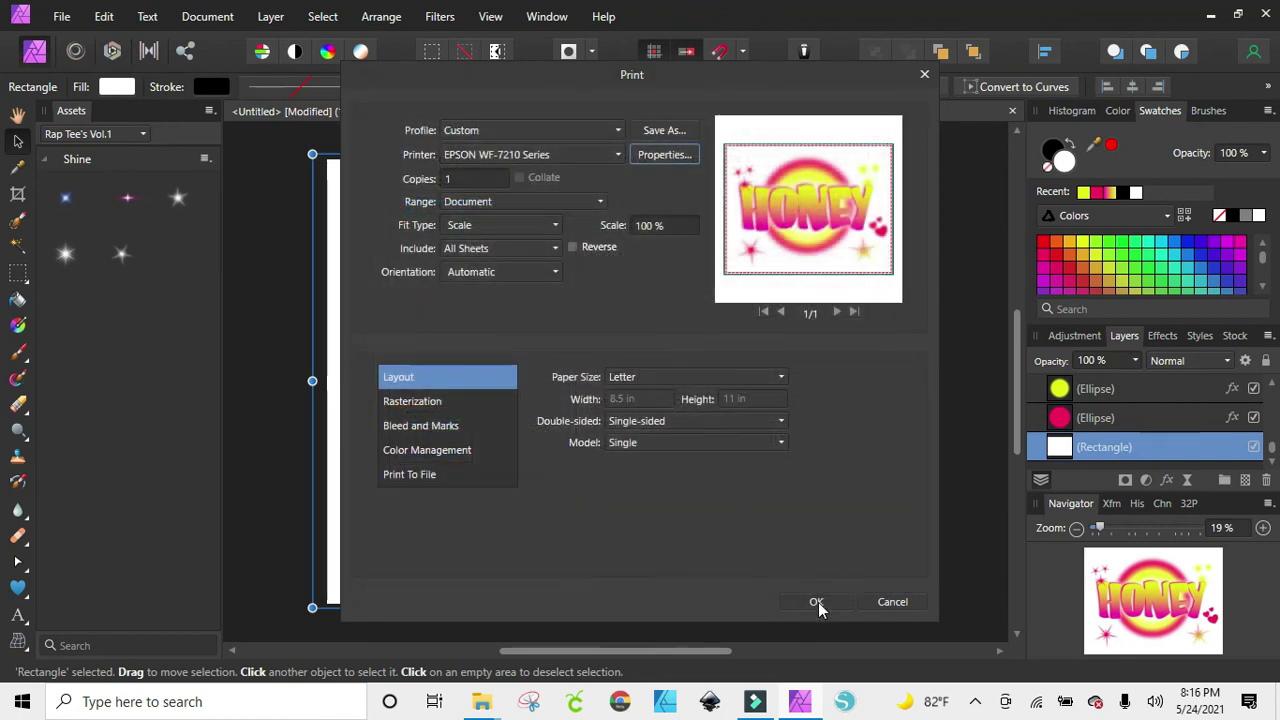
pyautogui.click(816, 601)
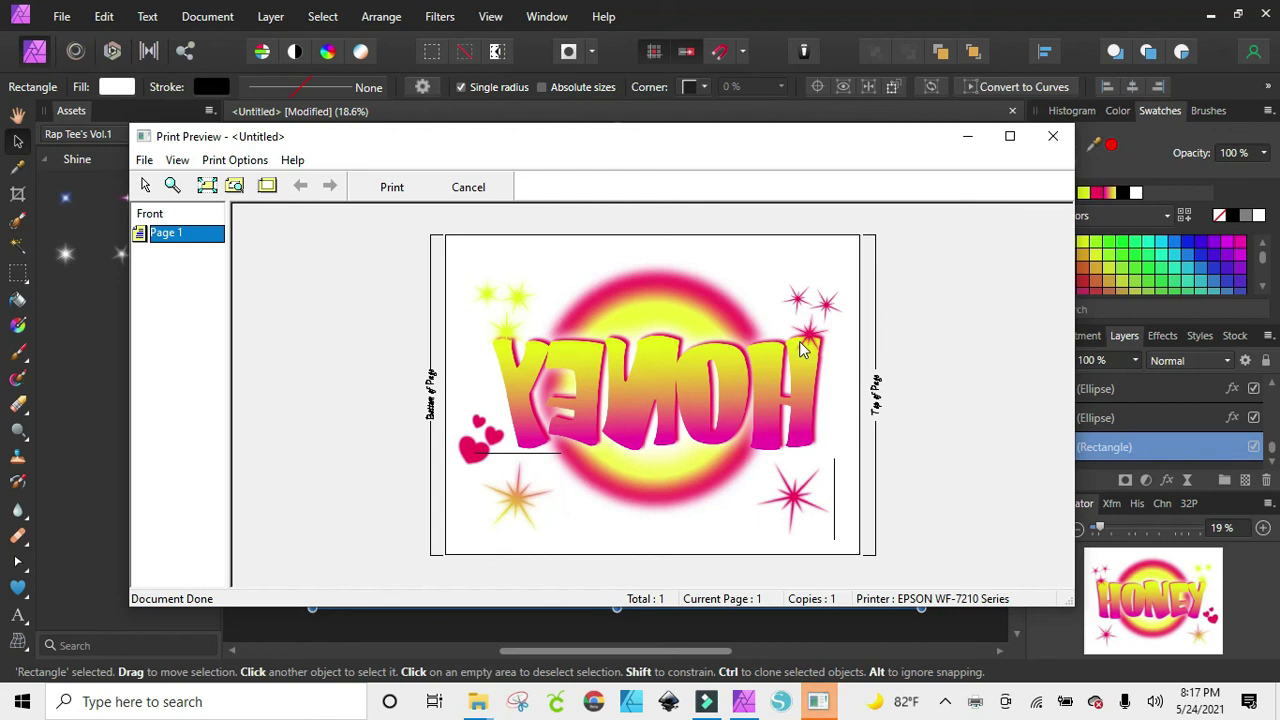
pyautogui.click(391, 187)
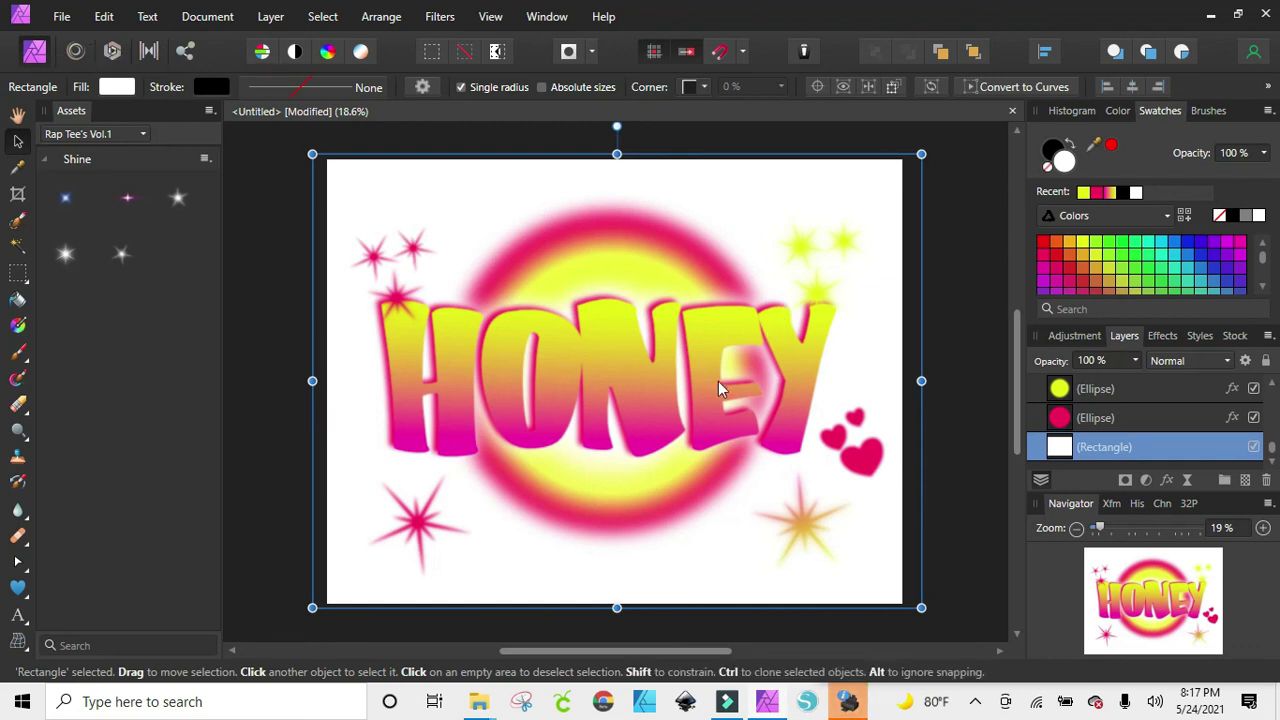
# Step: Start a new artistic text object at about 88.5 pt over the lower part of the H
pyautogui.scroll(5, 1104, 418)
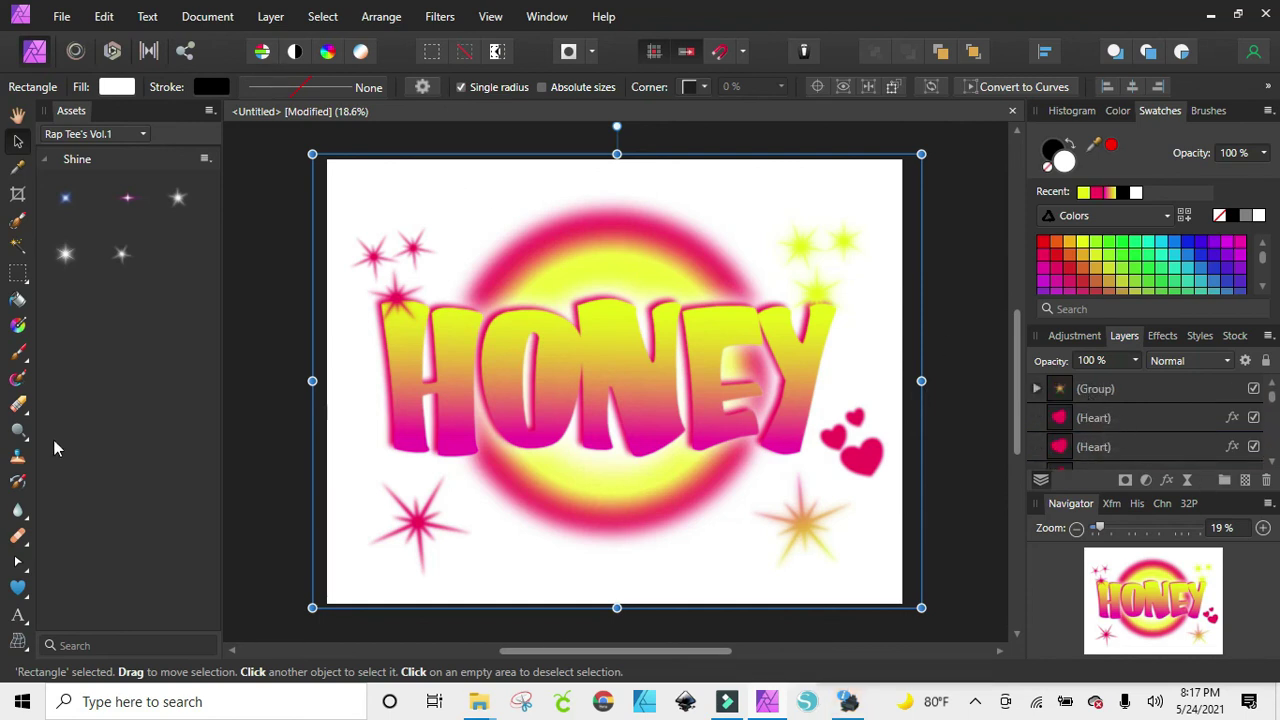
pyautogui.click(17, 615)
pyautogui.moveTo(360, 381); pyautogui.dragTo(413, 421)
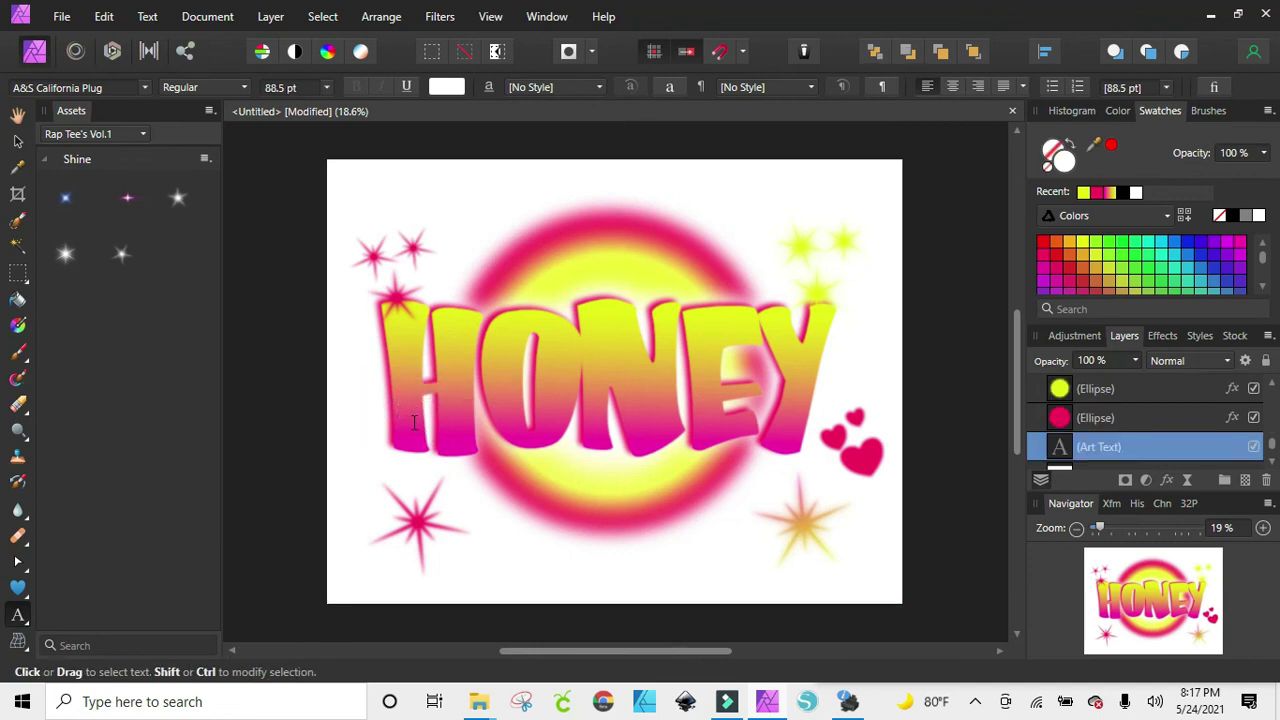